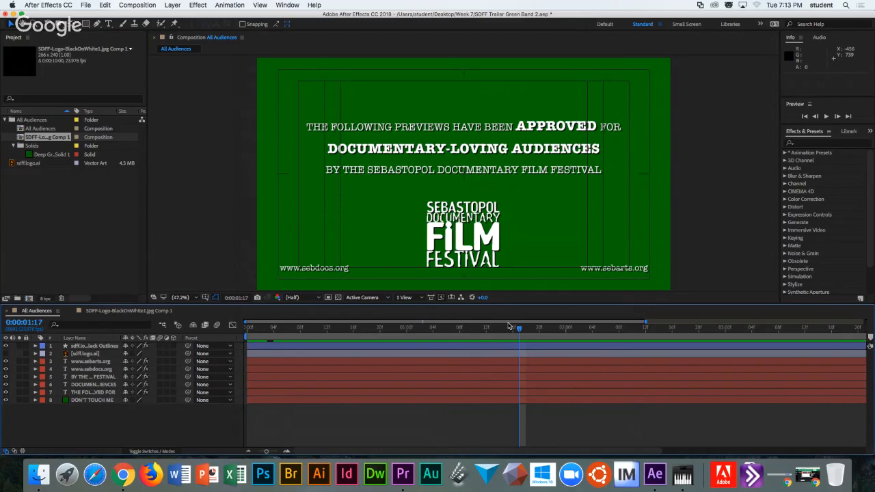
Send the All Audiences composition to the Adobe Media Encoder queue via File > Export.
click(85, 6)
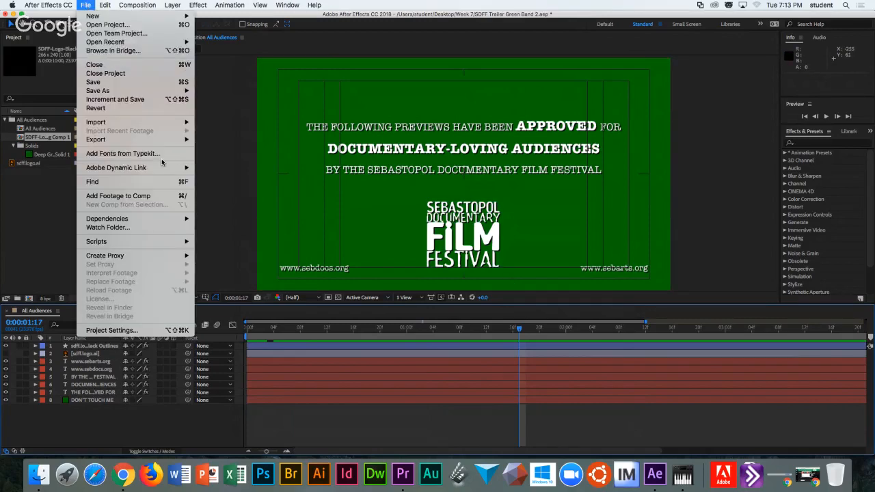
mouse_move(139, 141)
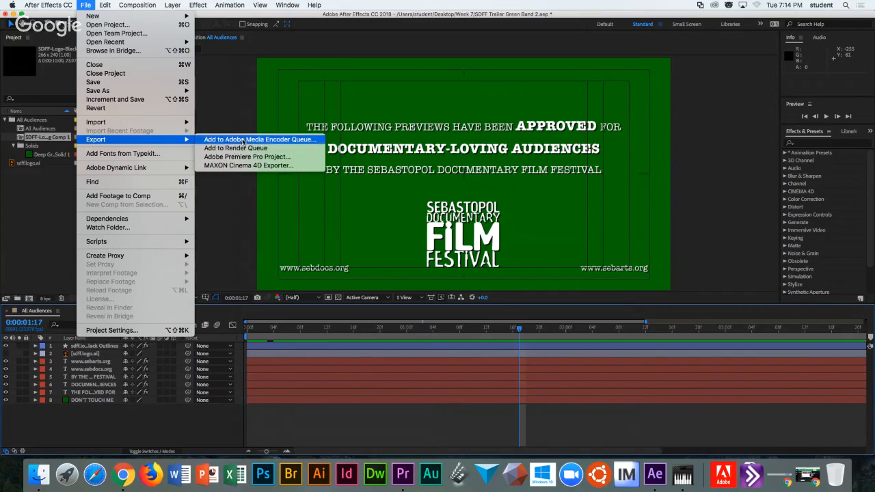
mouse_move(105, 5)
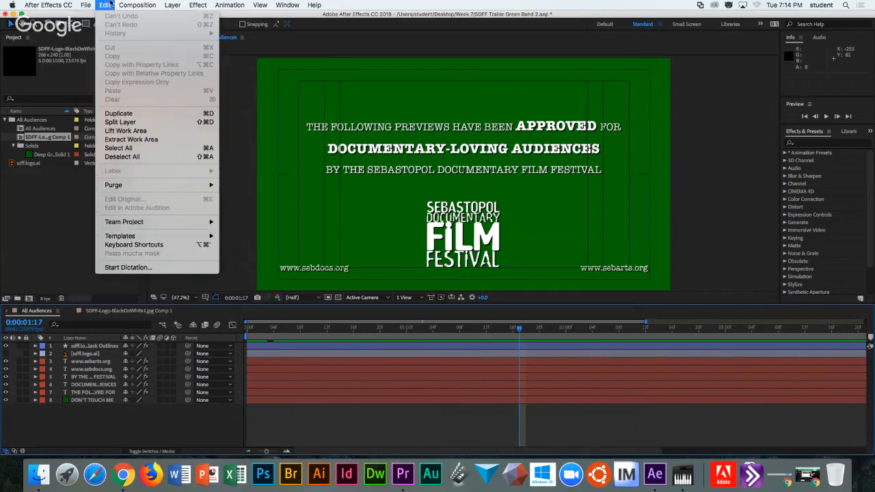
click(33, 314)
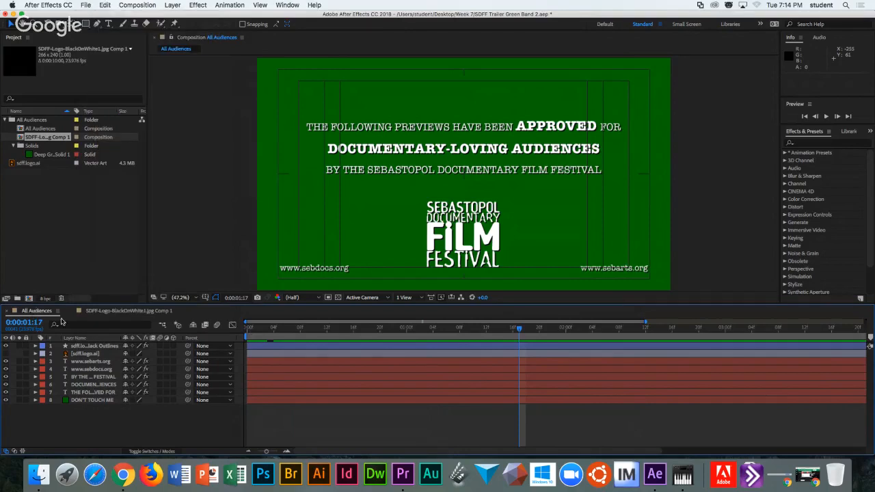
click(84, 5)
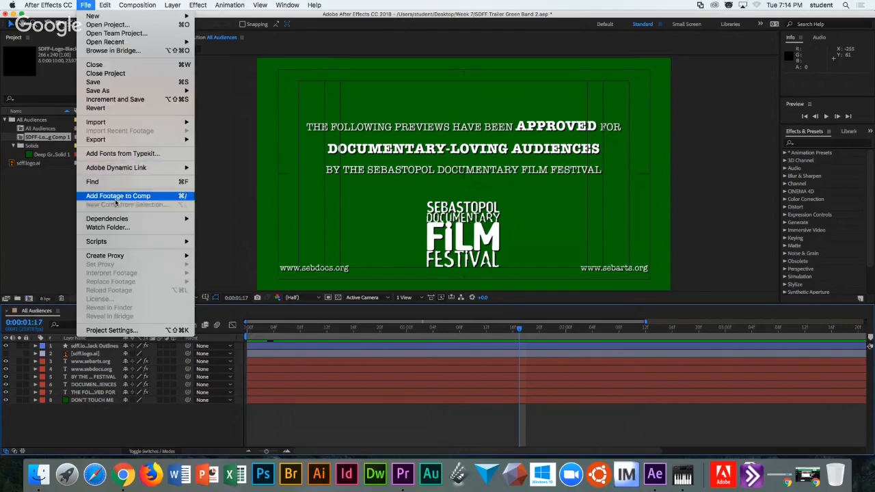
mouse_move(157, 139)
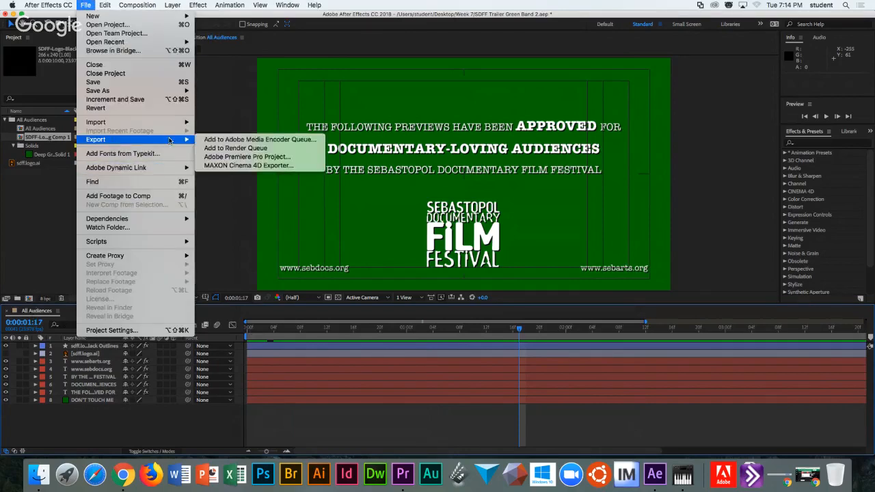
click(234, 140)
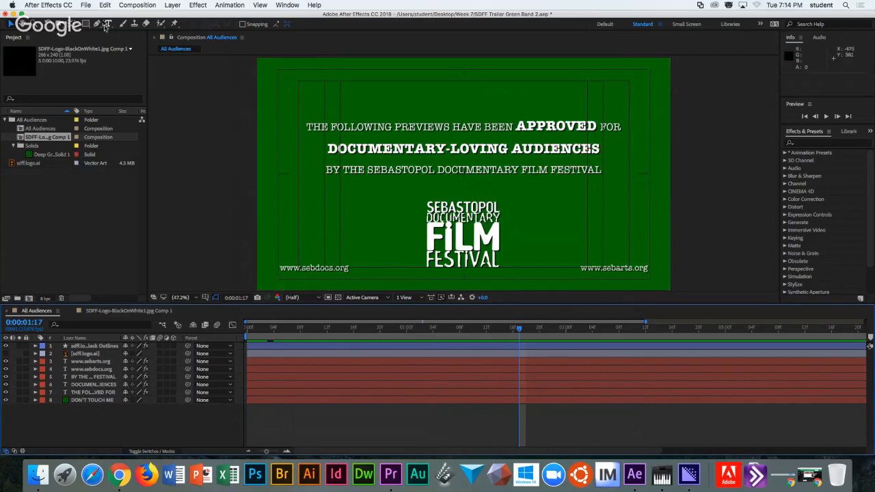
Add the All Audiences composition to the After Effects render queue.
click(86, 5)
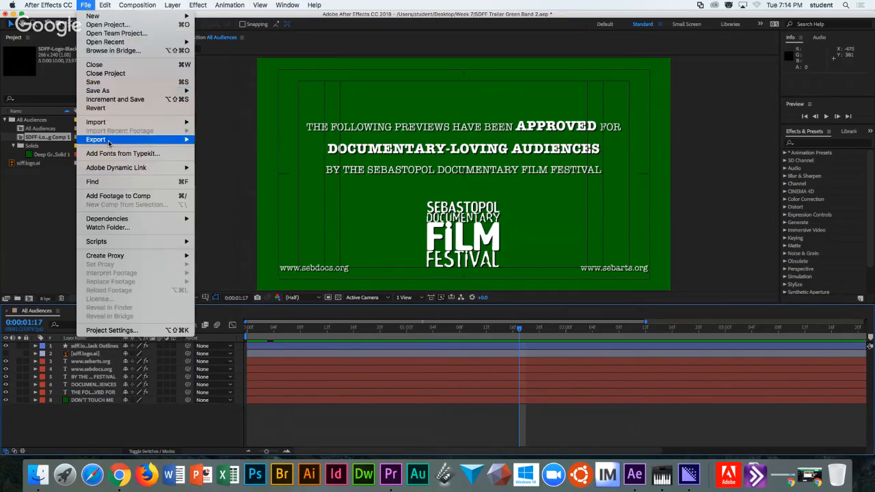
mouse_move(108, 143)
click(222, 150)
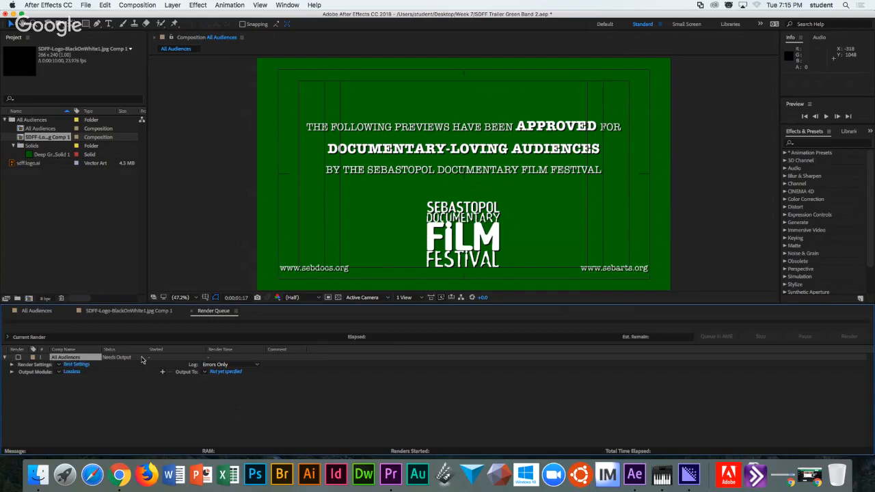
Dismiss the missing-output alert and add SDFF-Logo-BlackOnWhite1.jpg Comp 1 to the render queue.
click(19, 358)
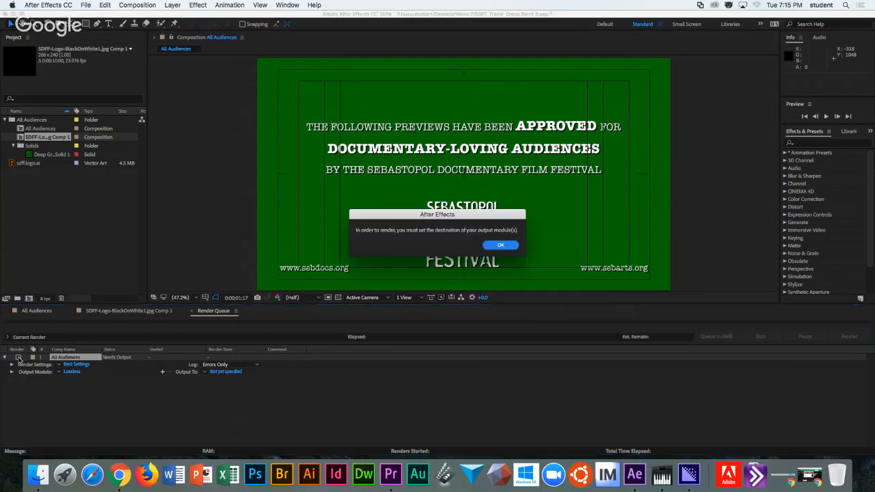
click(502, 248)
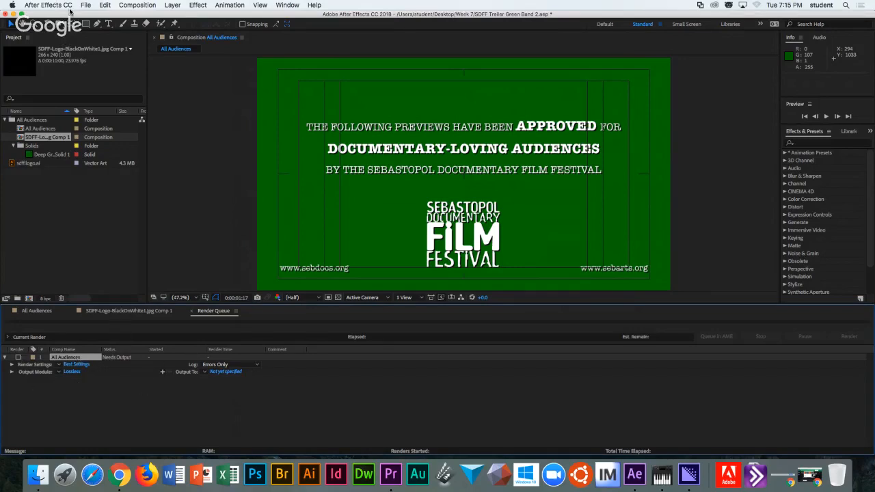
click(93, 5)
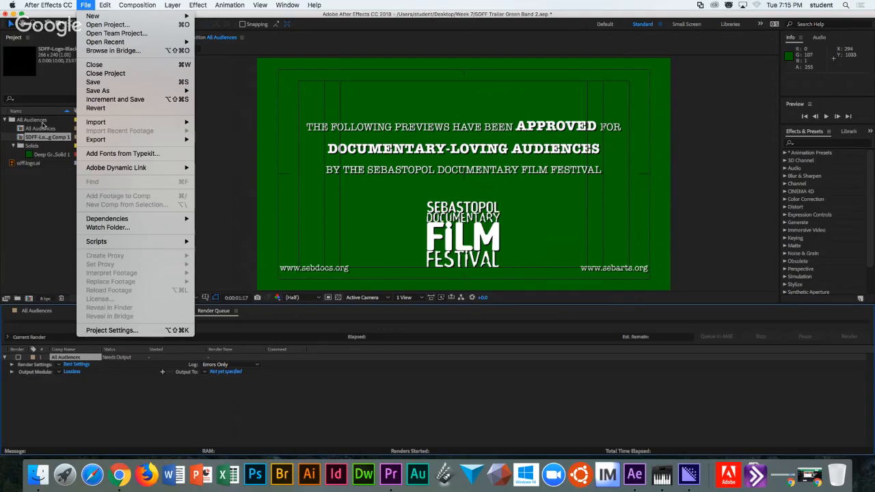
mouse_move(128, 140)
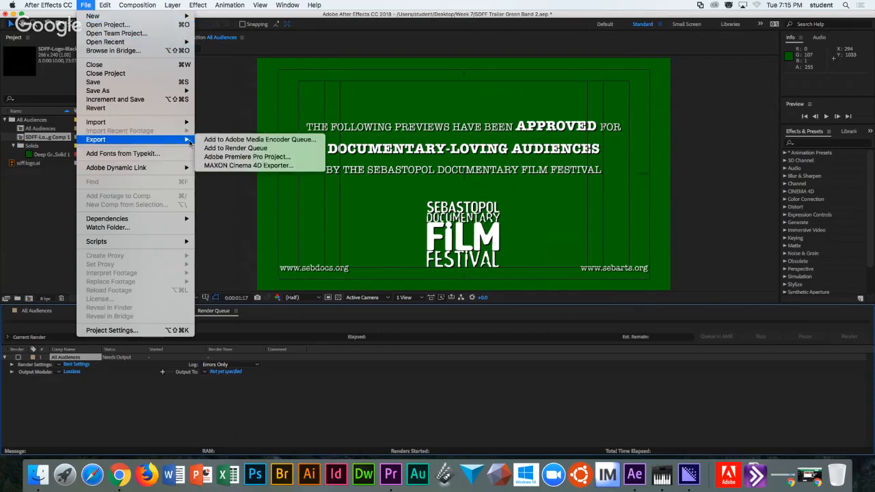
click(225, 148)
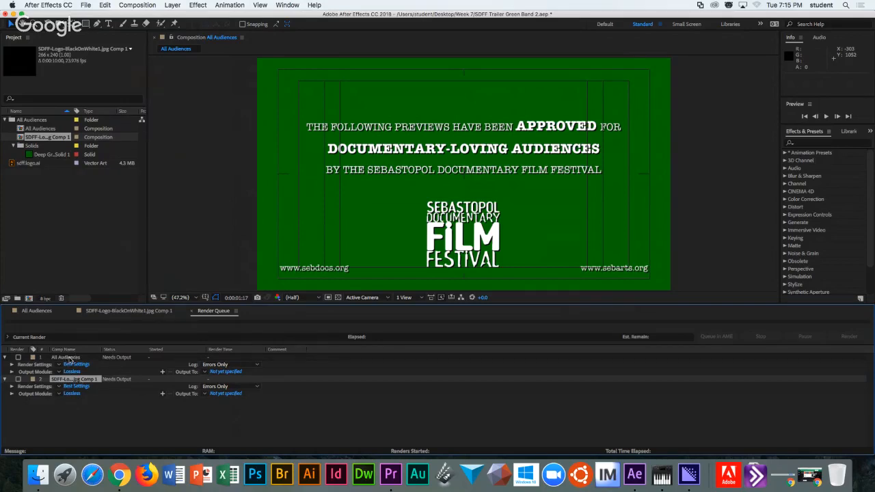
Select the All Audiences item in the render queue.
click(71, 363)
click(73, 380)
click(71, 359)
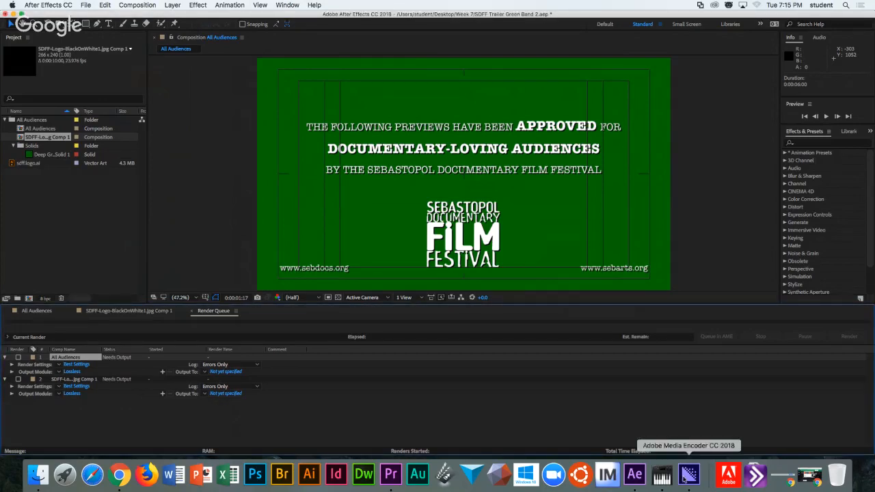
click(688, 476)
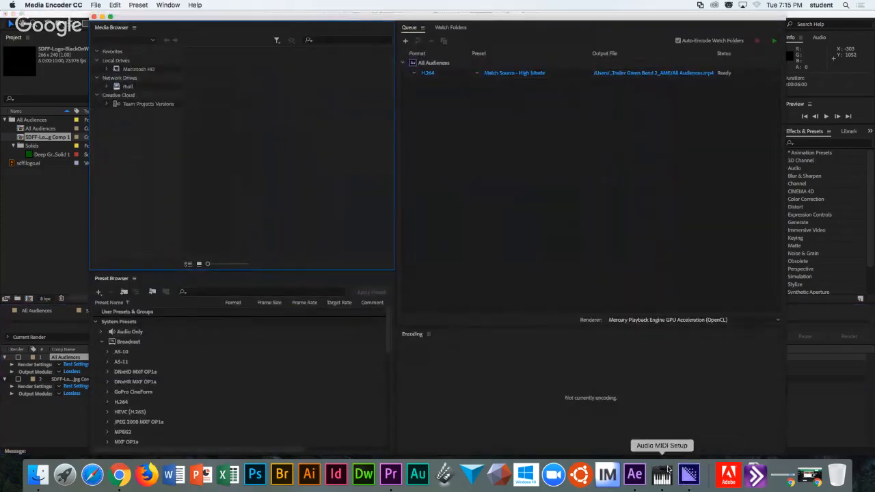
click(51, 418)
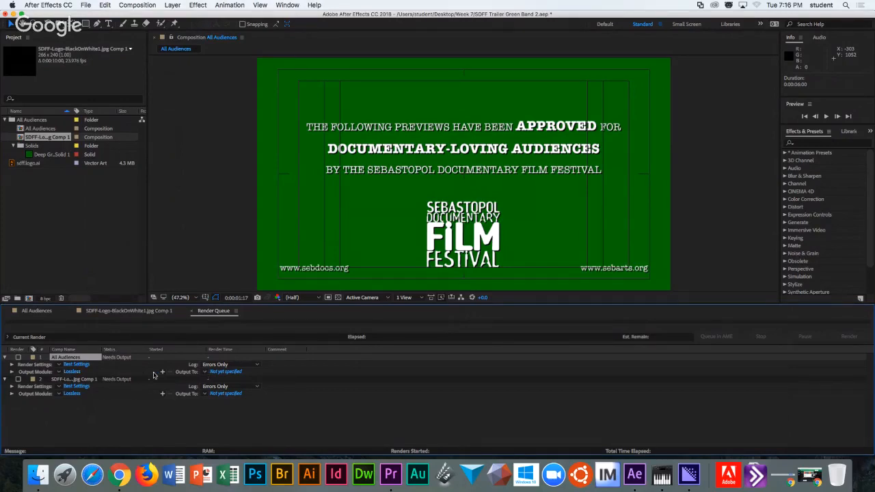
Keep the Best Settings preset and open All Audiences' full render settings.
click(60, 366)
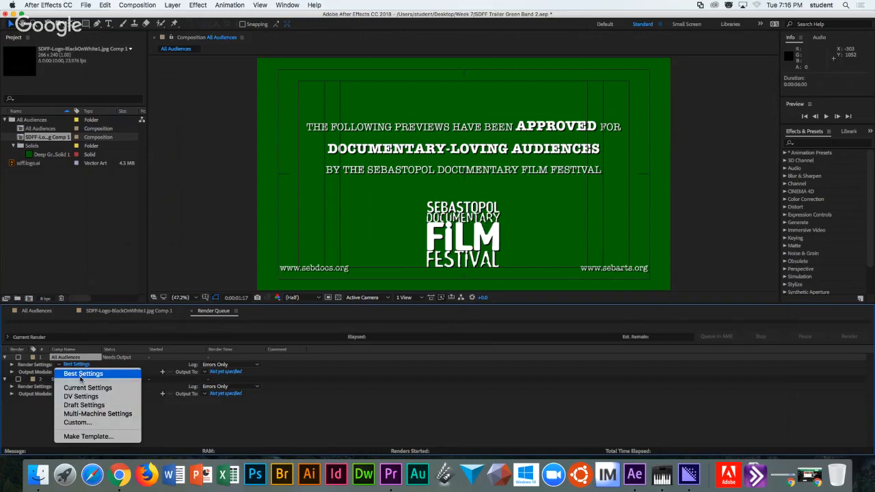
click(46, 422)
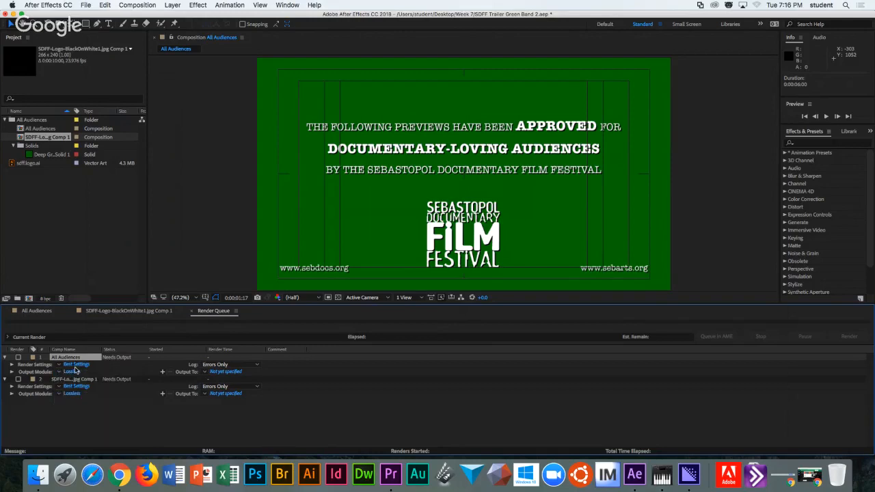
click(77, 365)
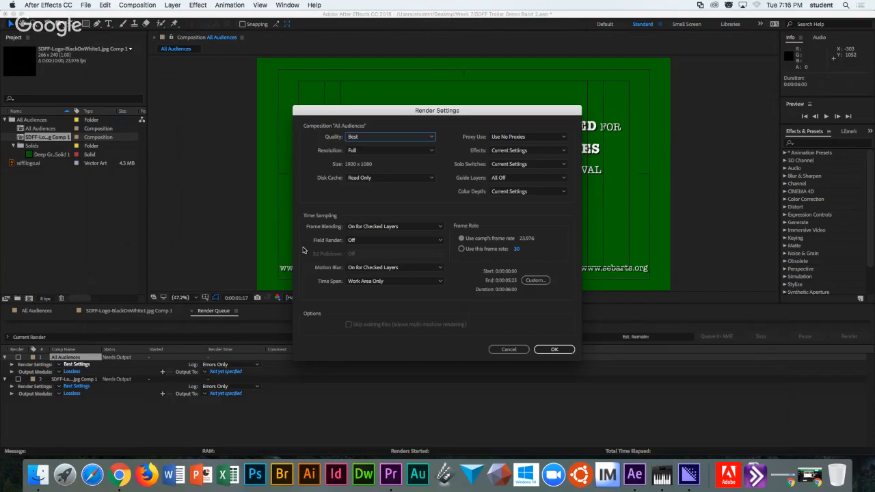
click(354, 136)
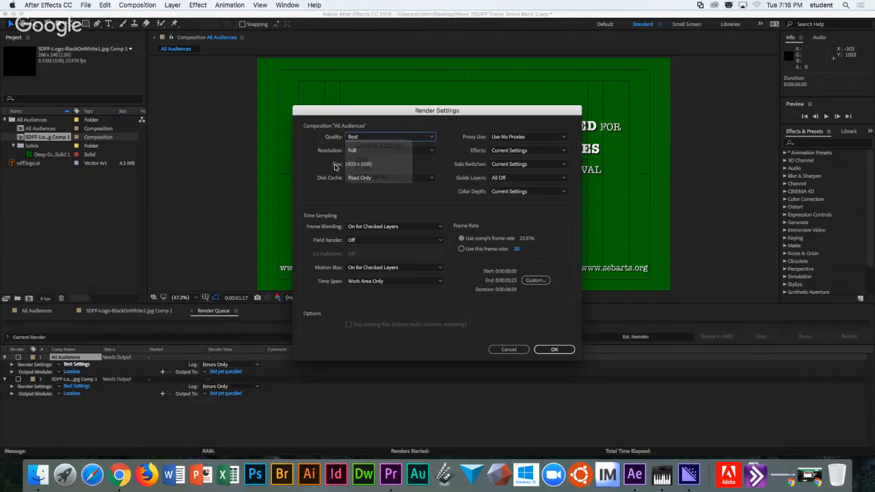
click(338, 169)
click(357, 151)
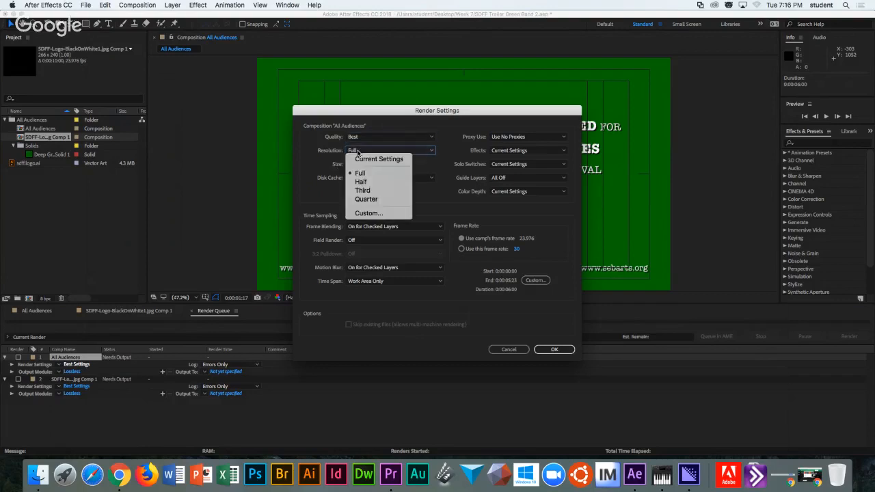
click(333, 171)
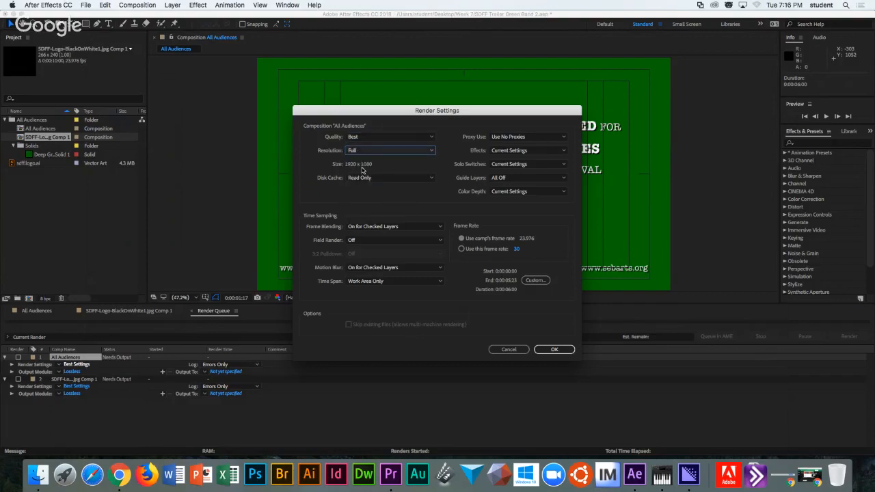
click(505, 151)
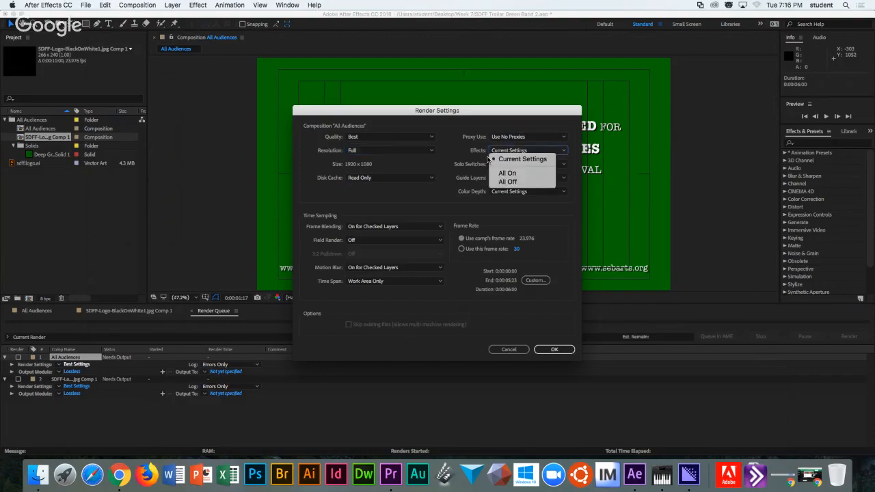
click(463, 154)
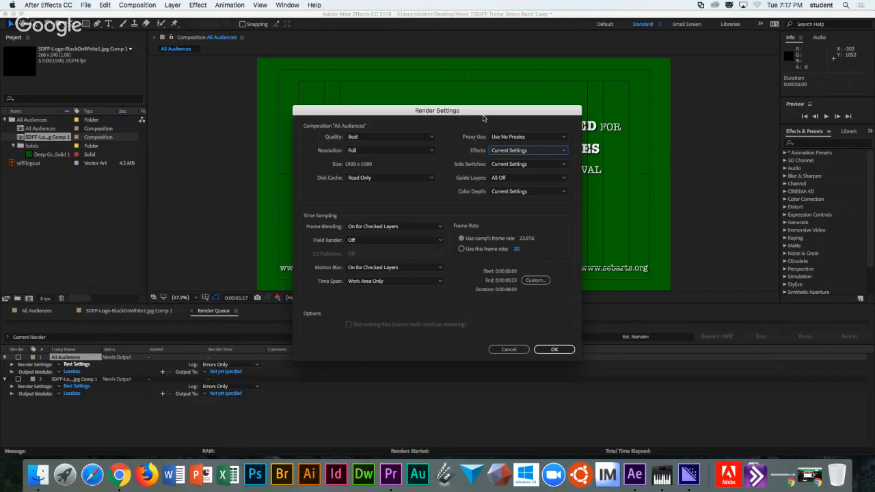
click(504, 152)
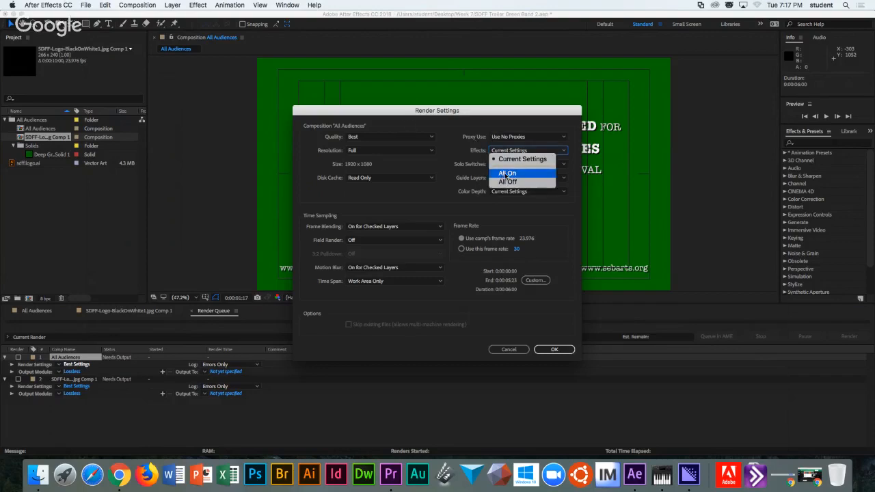
click(507, 174)
click(509, 152)
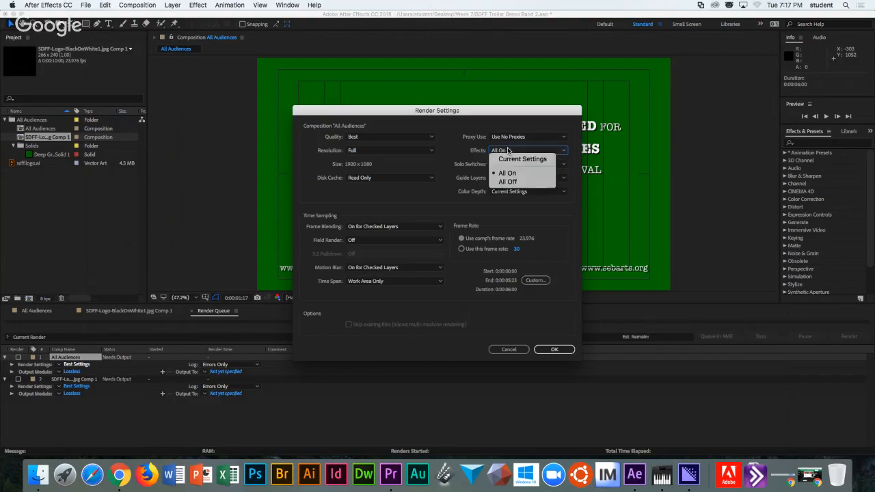
click(508, 182)
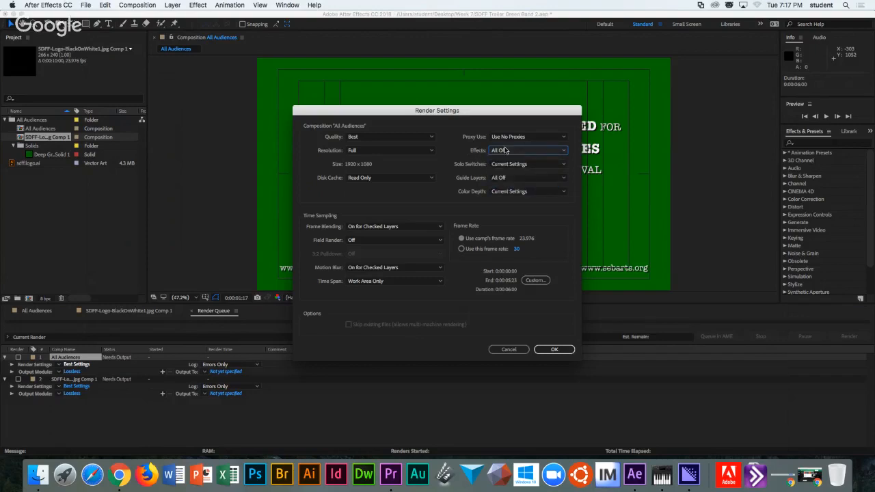
click(497, 152)
click(502, 159)
click(498, 167)
click(499, 172)
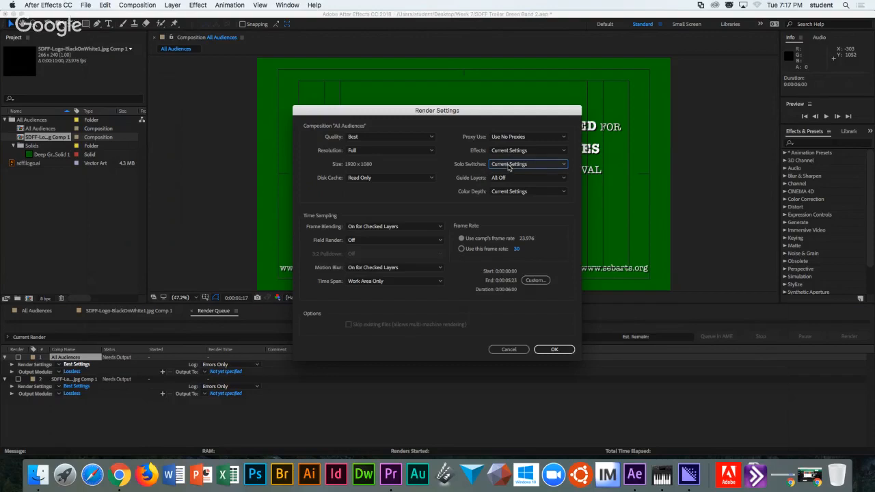
click(506, 167)
click(468, 164)
click(500, 178)
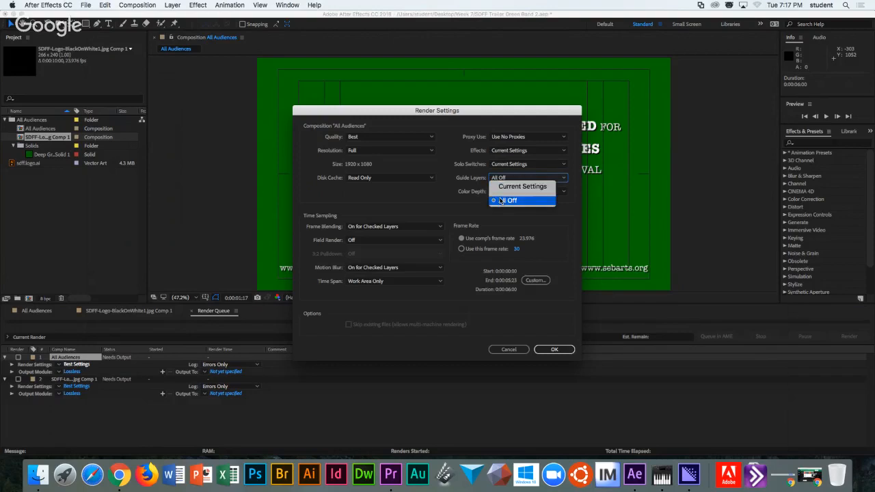
click(492, 192)
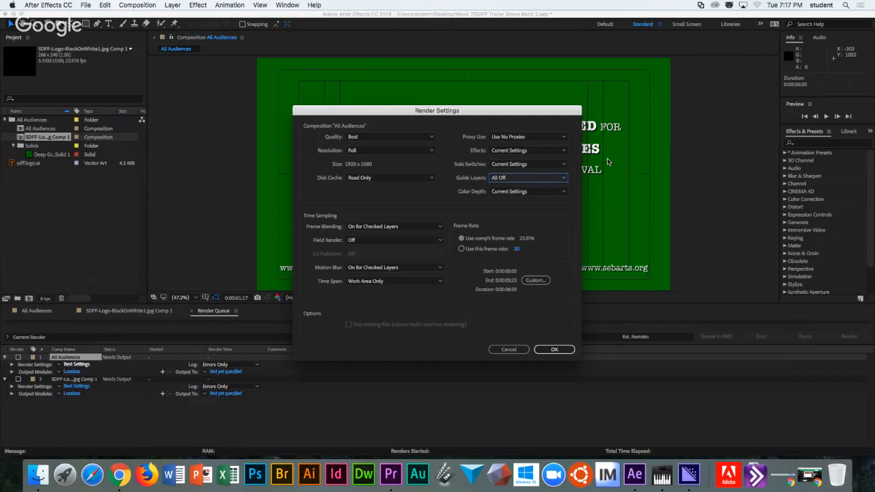
click(501, 192)
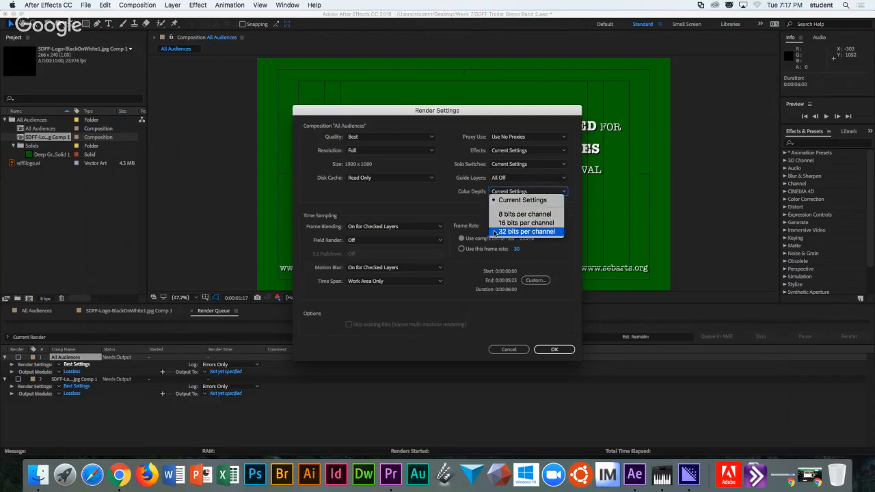
click(465, 211)
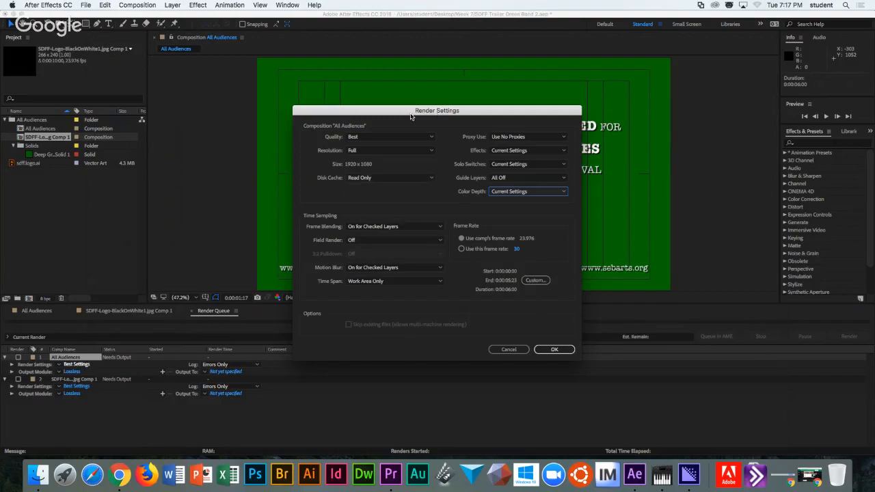
click(506, 351)
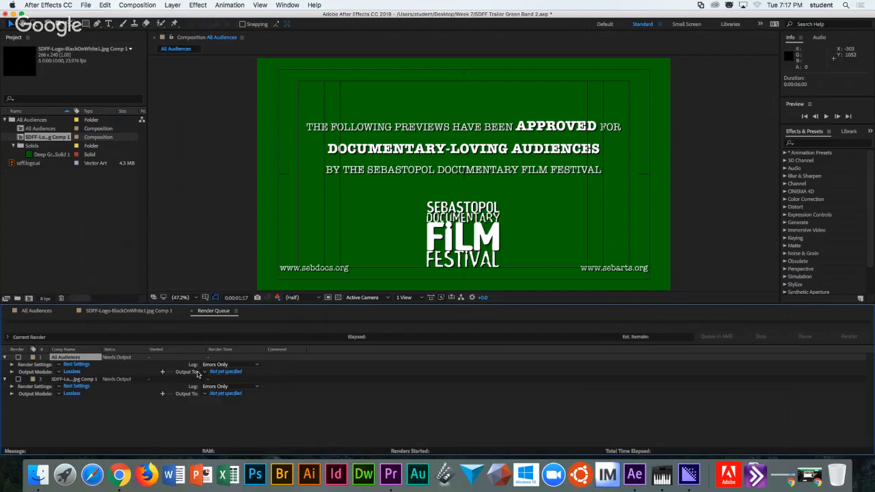
Set All Audiences' output module to Save Current Preview and open its settings.
click(59, 372)
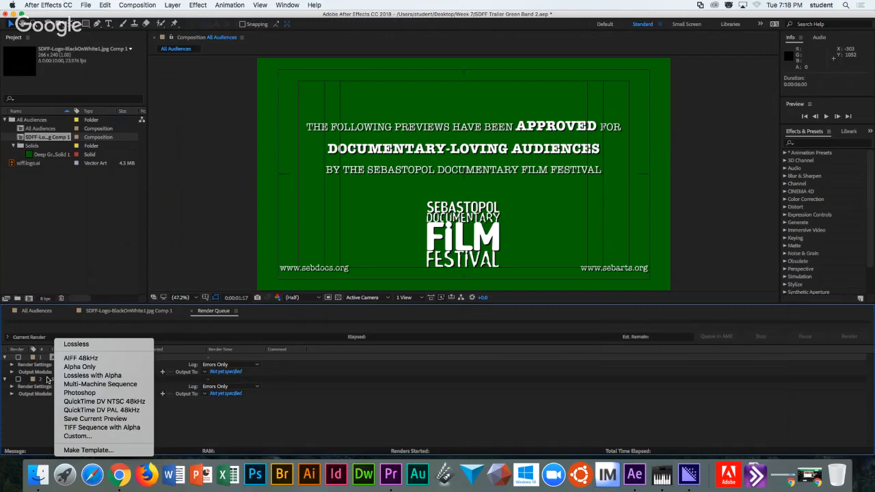
click(60, 419)
click(80, 372)
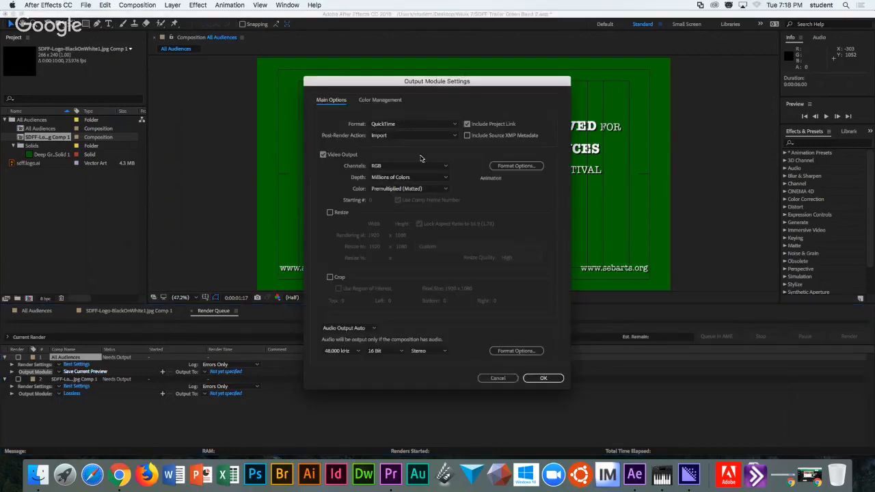
Keep QuickTime as the format and show the video codec list in its format options.
click(386, 125)
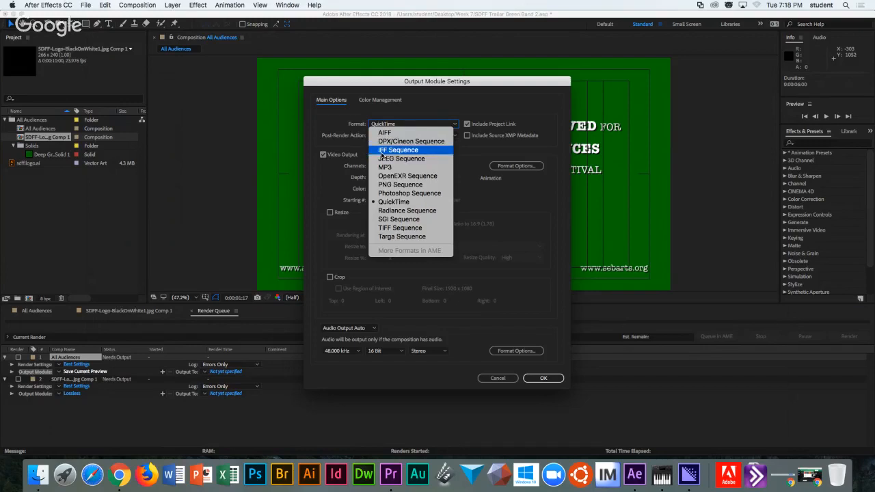
click(393, 202)
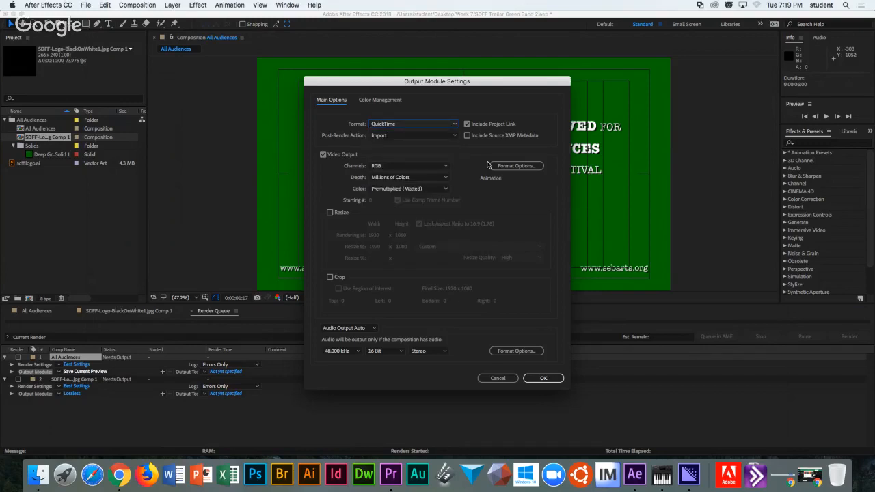
click(511, 167)
click(447, 101)
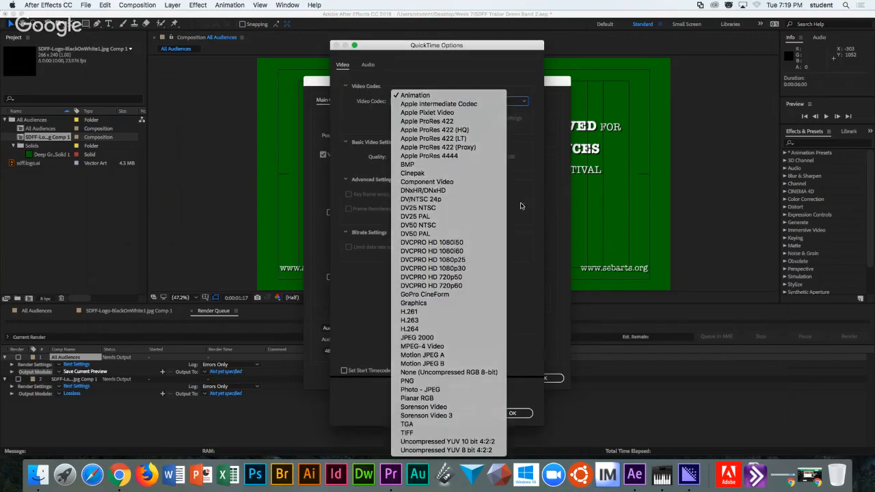
Cancel the QuickTime options, then reopen them with QuickTime still the format.
click(415, 95)
click(462, 415)
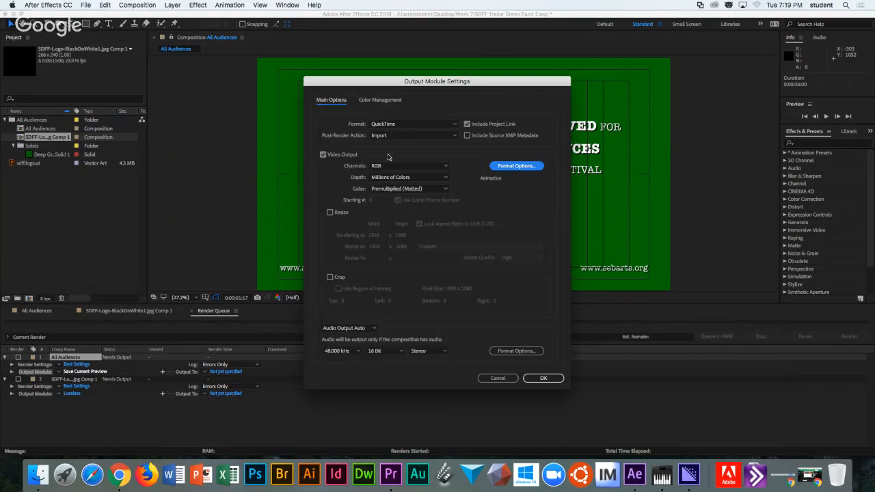
click(396, 127)
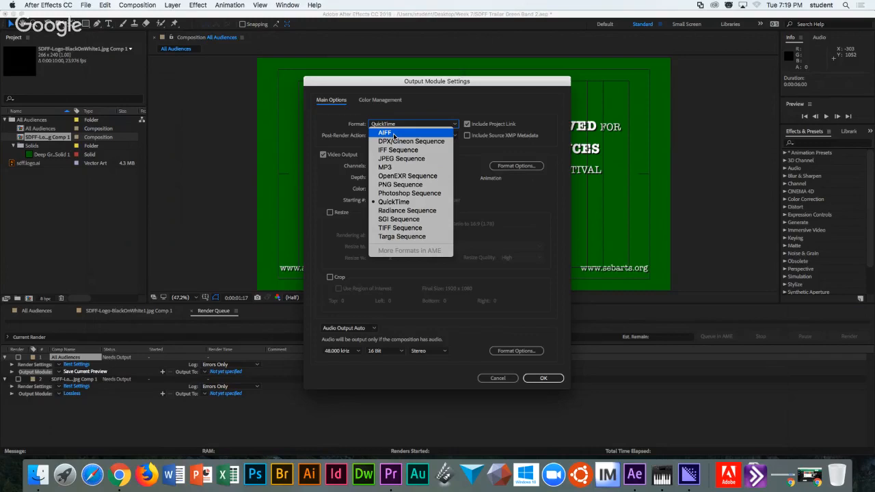
click(401, 202)
click(514, 167)
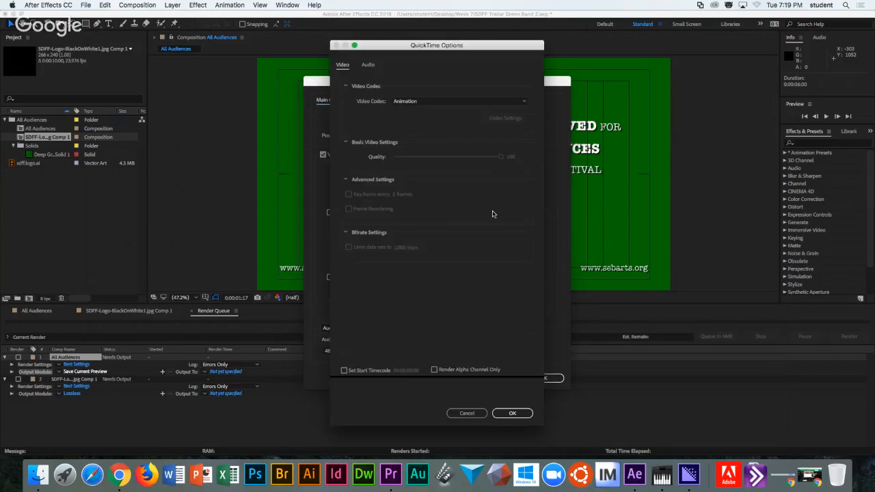
Choose the H.264 codec, then cancel both QuickTime Options and Output Module Settings.
click(405, 102)
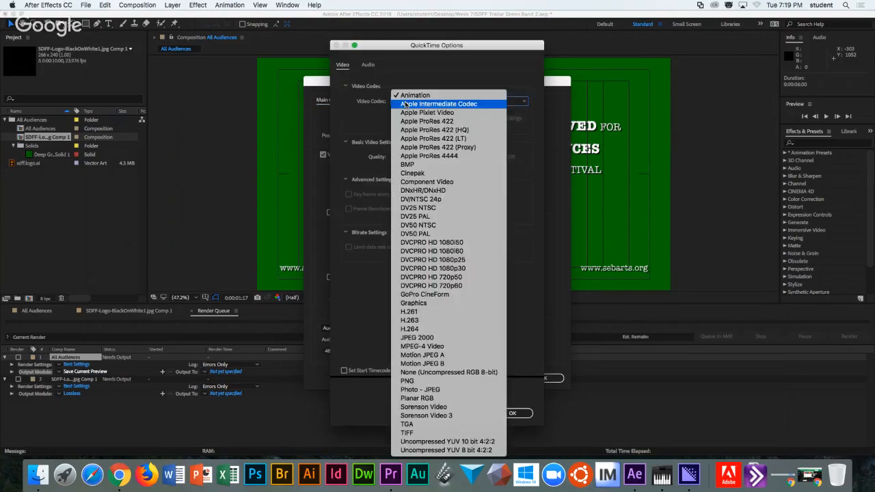
click(423, 331)
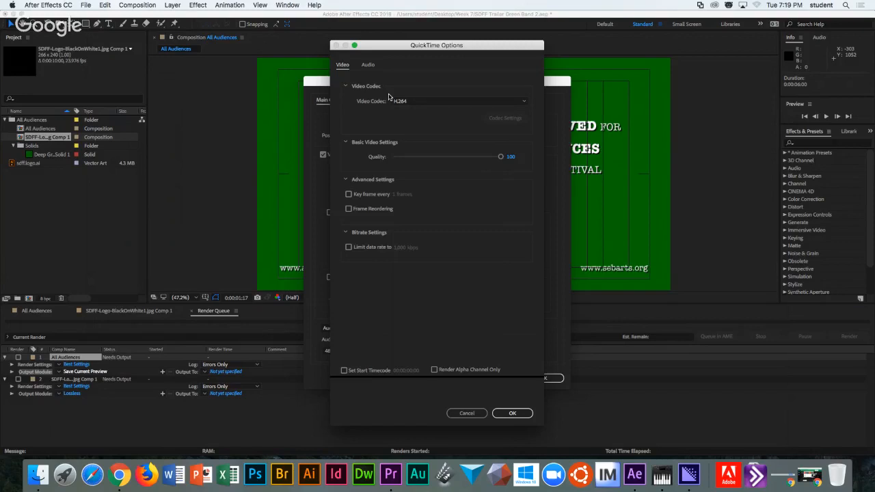
click(467, 416)
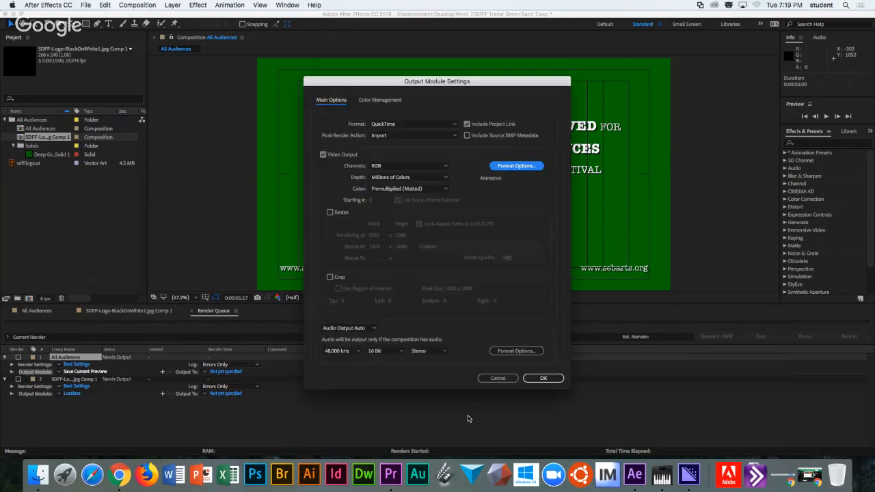
click(499, 378)
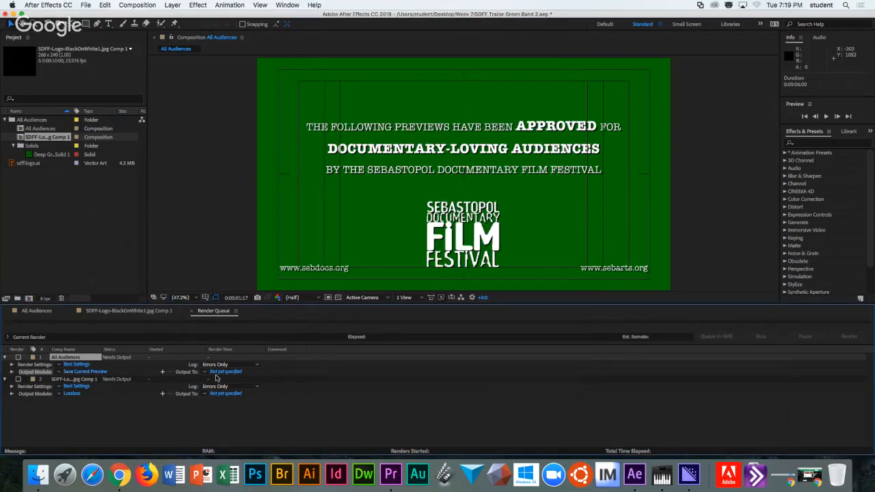
Set Output To Comp Folder and Name in Week 7, producing All Audiences/All Audiences.mov.
click(203, 372)
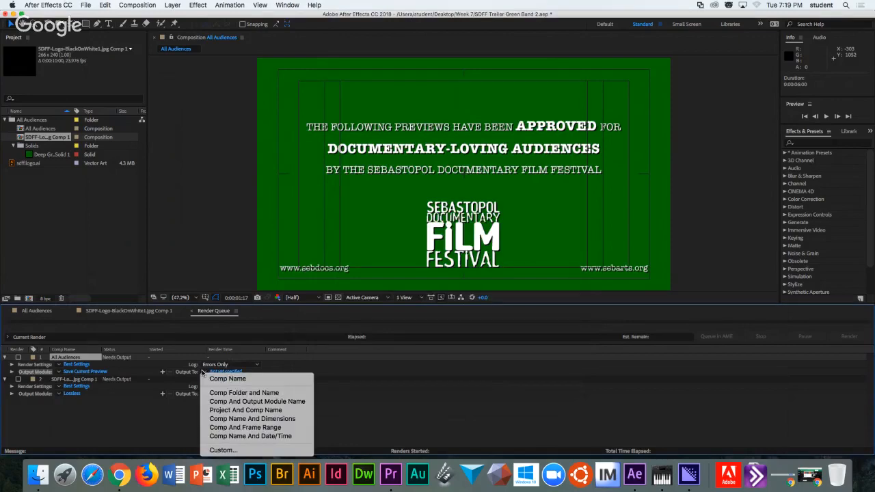
click(233, 398)
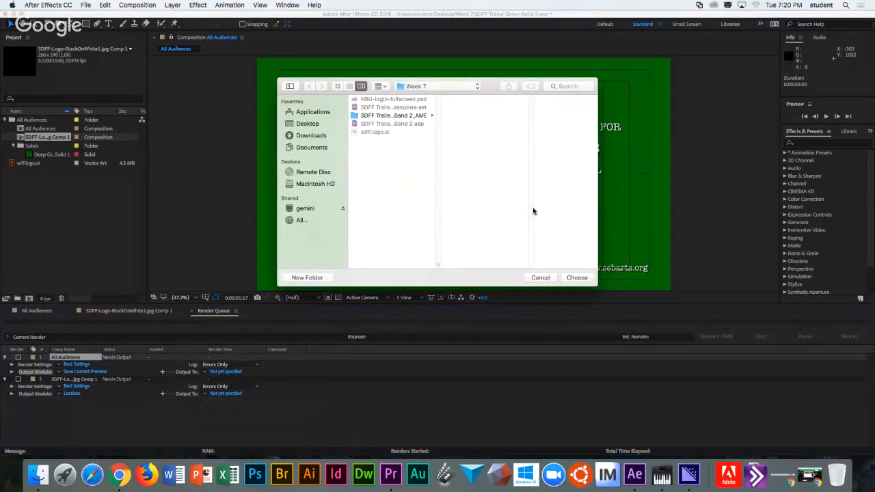
click(586, 279)
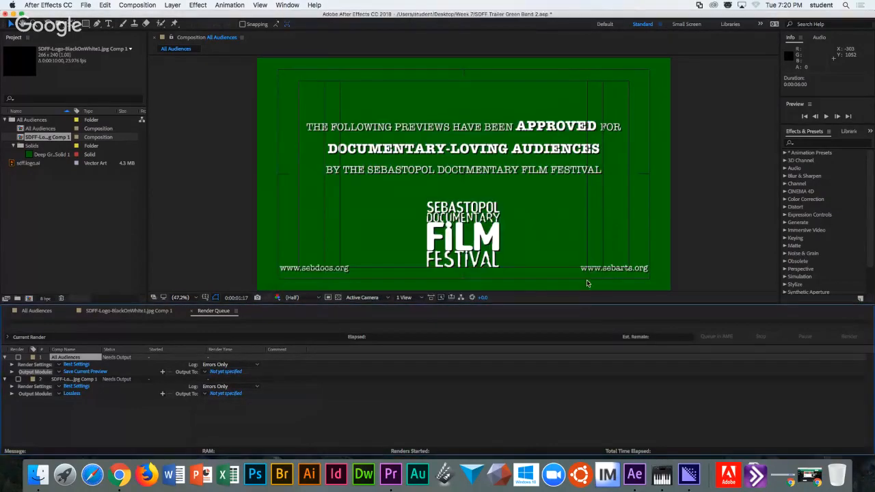
click(223, 373)
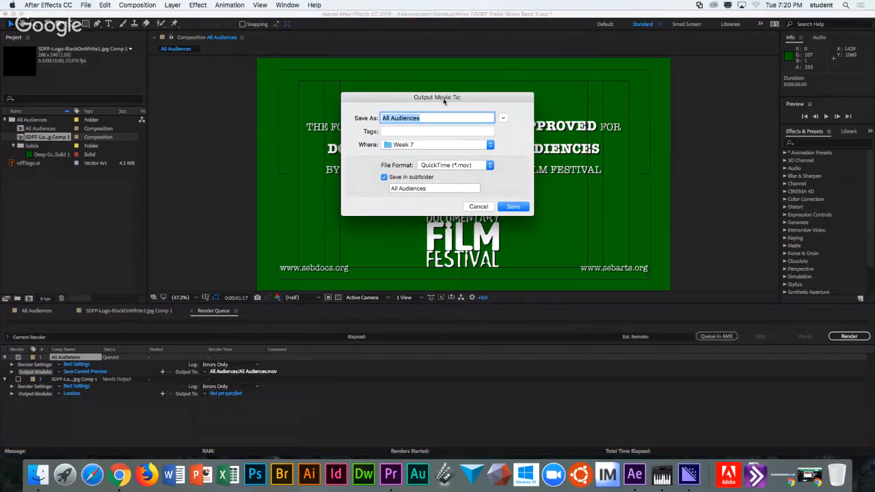
Cancel the Output Movie To dialog twice, leaving the output as All Audiences/All Audiences.mov.
click(479, 206)
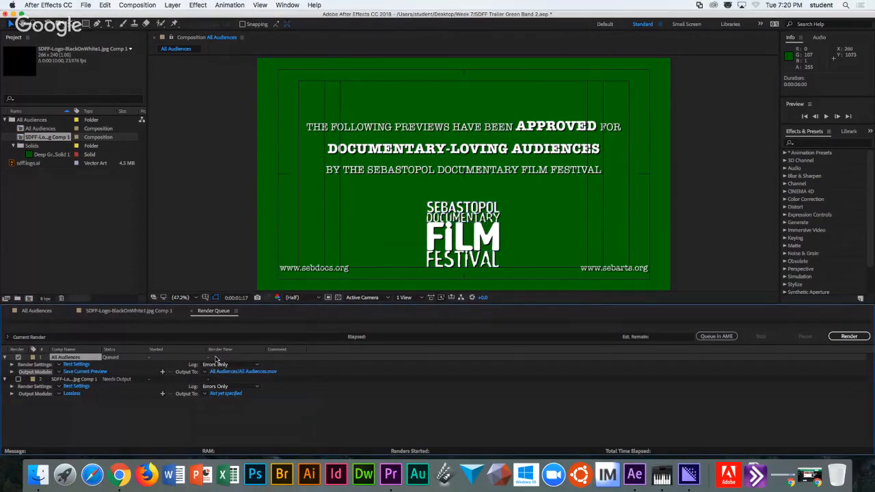
click(234, 374)
click(424, 118)
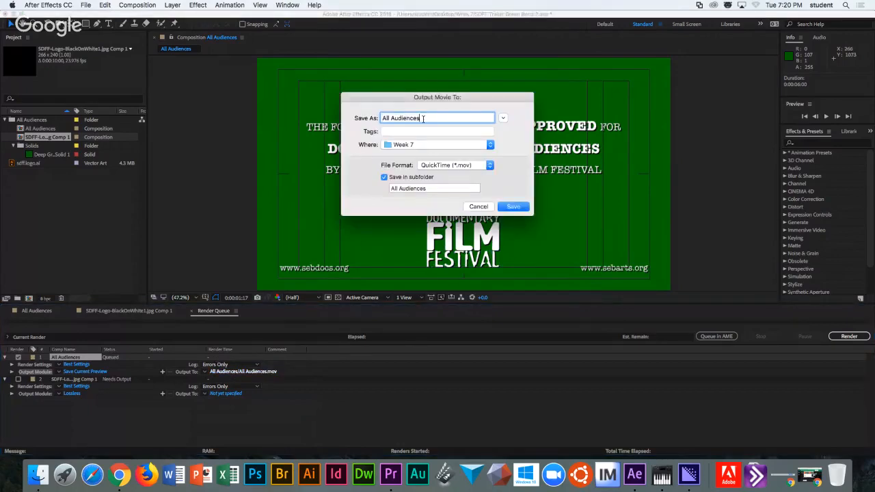
triple_click(424, 118)
click(424, 119)
click(479, 206)
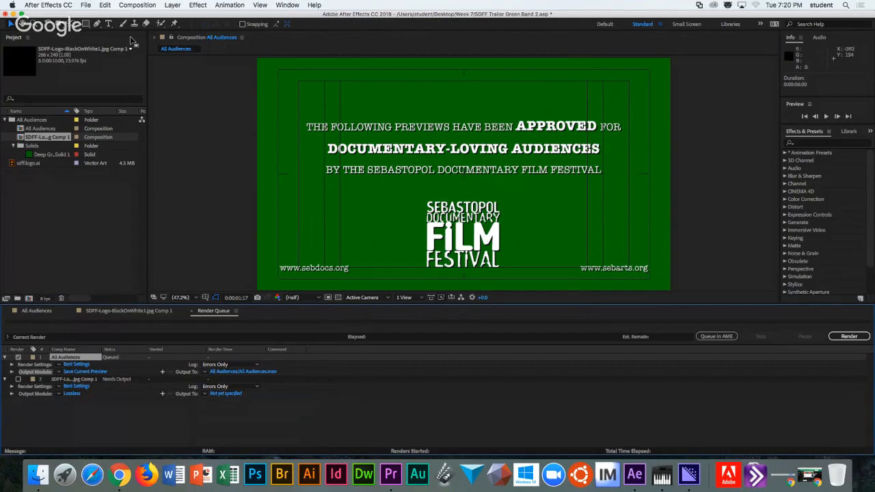
click(135, 6)
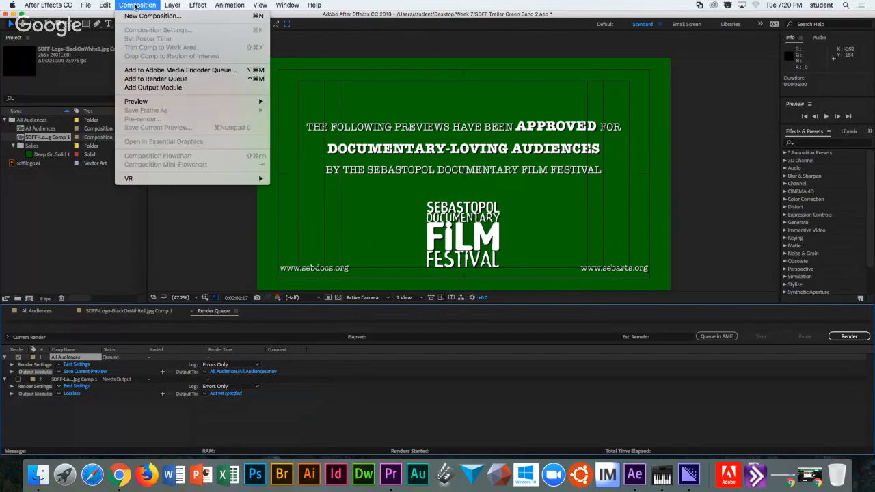
click(142, 7)
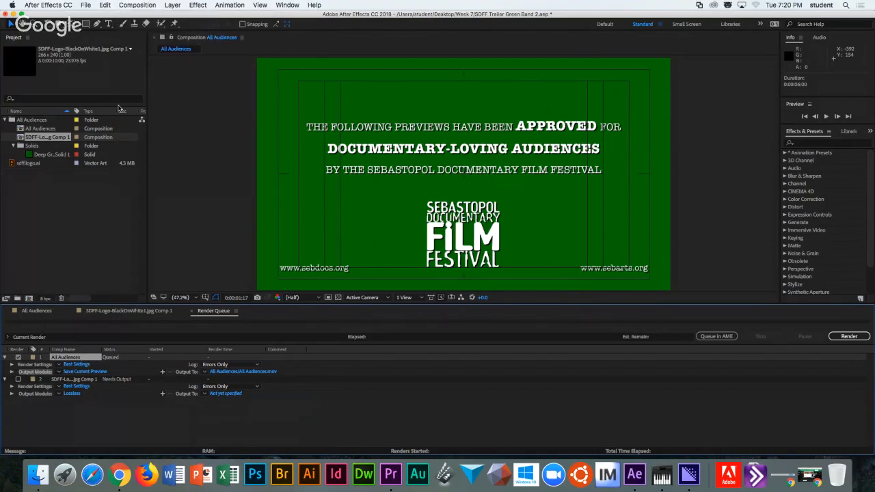
click(83, 5)
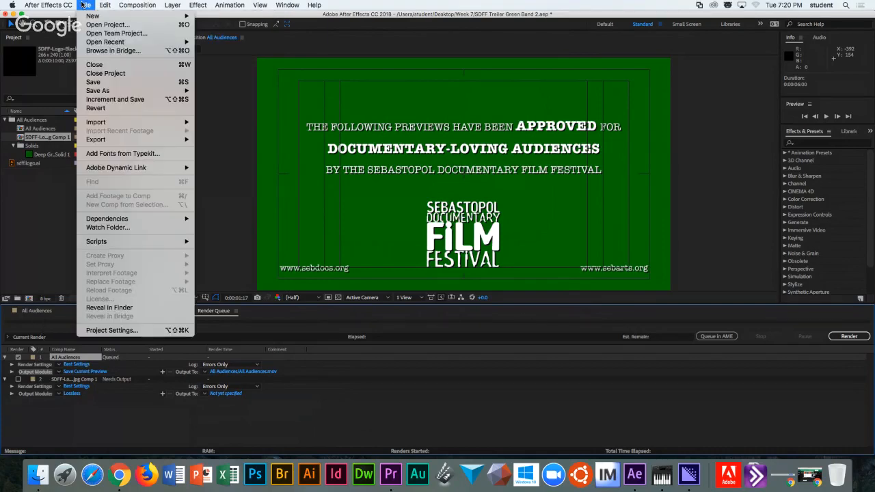
click(46, 171)
click(22, 164)
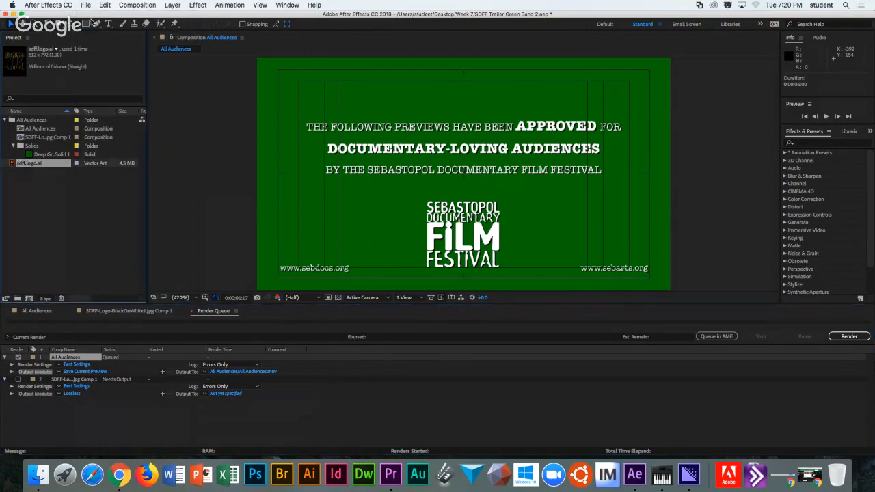
click(86, 5)
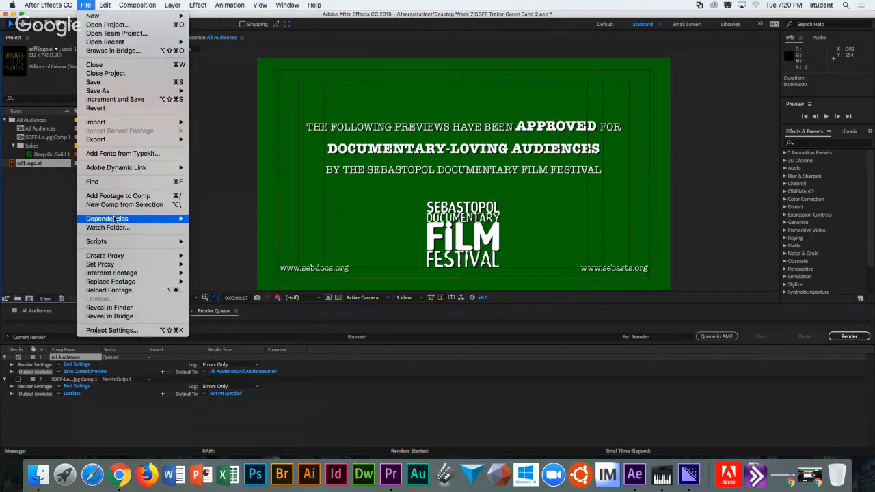
mouse_move(130, 140)
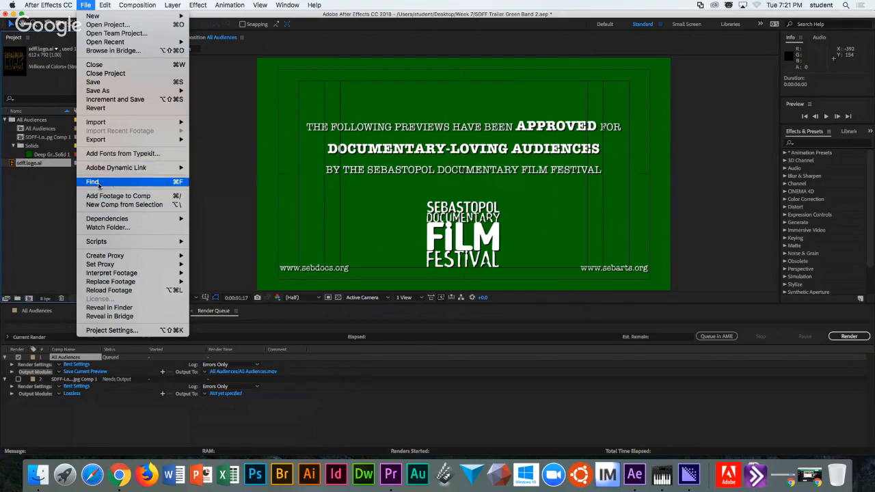
click(55, 208)
click(39, 138)
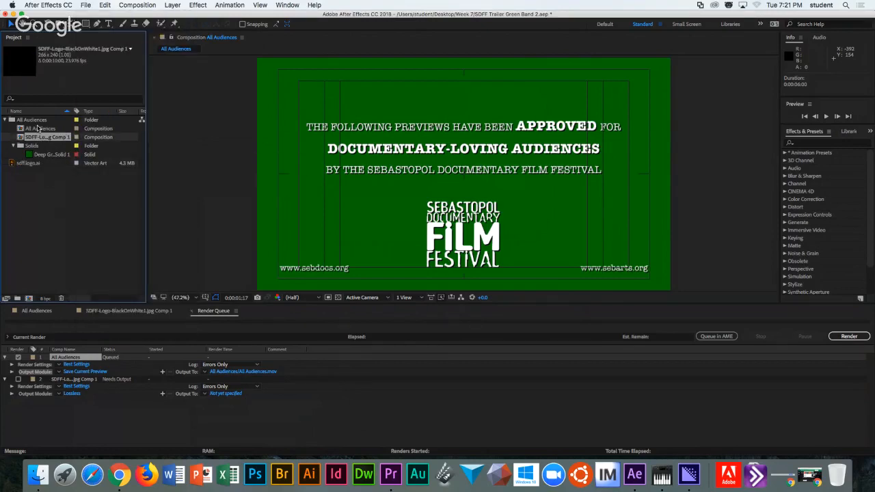
click(35, 129)
click(36, 137)
click(36, 129)
click(36, 138)
Show the All Audiences timeline, then glance through the File > Export and Composition menus.
click(35, 311)
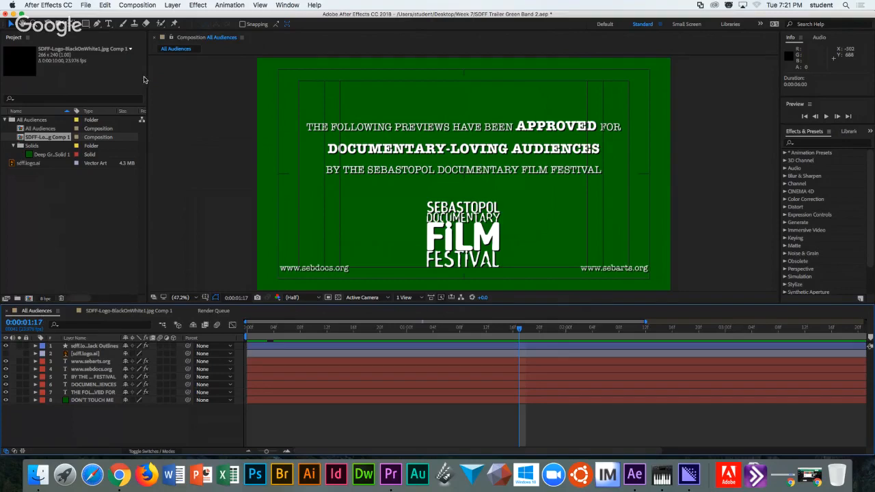
click(83, 6)
mouse_move(96, 140)
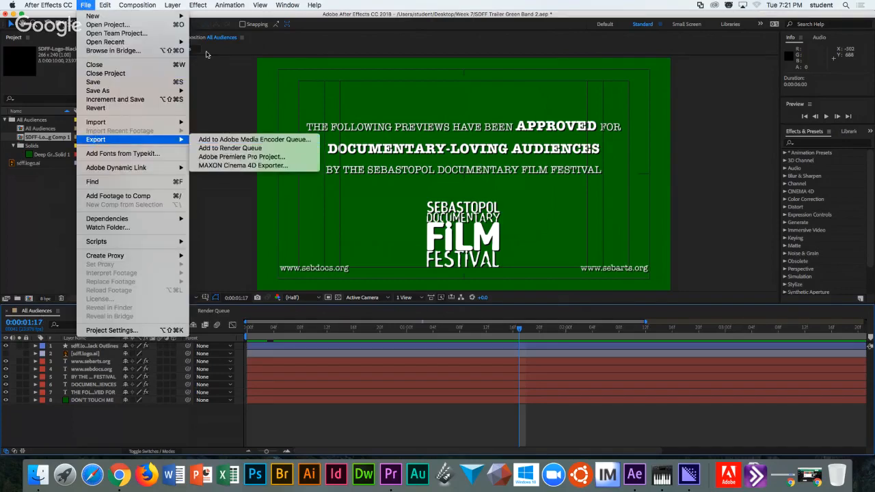
click(139, 7)
click(140, 7)
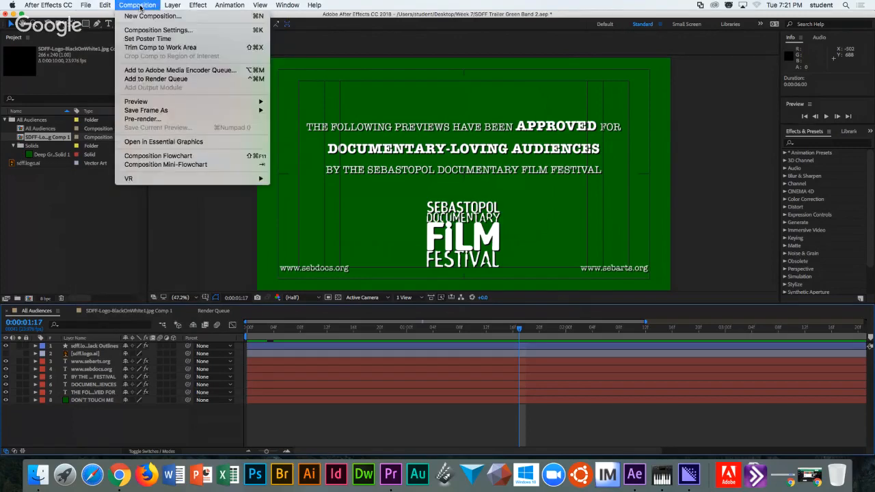
click(87, 221)
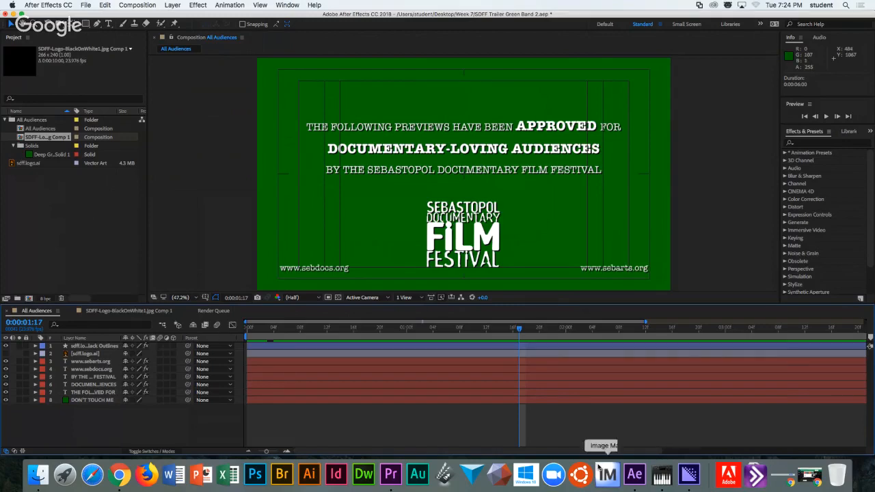
Switch to Media Encoder from the Dock to view All Audiences queued as H.264.
click(688, 475)
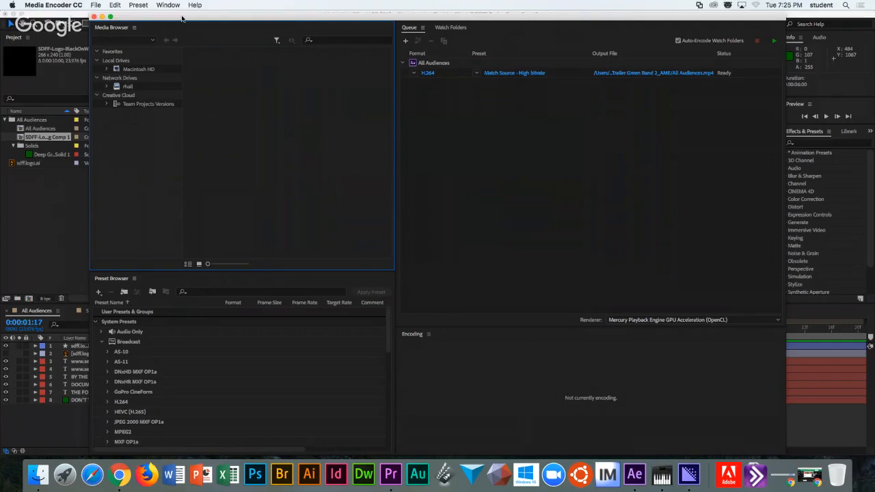
Select the All Audiences queue item in Media Encoder and open its H.264 Format list.
drag(182, 19, 178, 16)
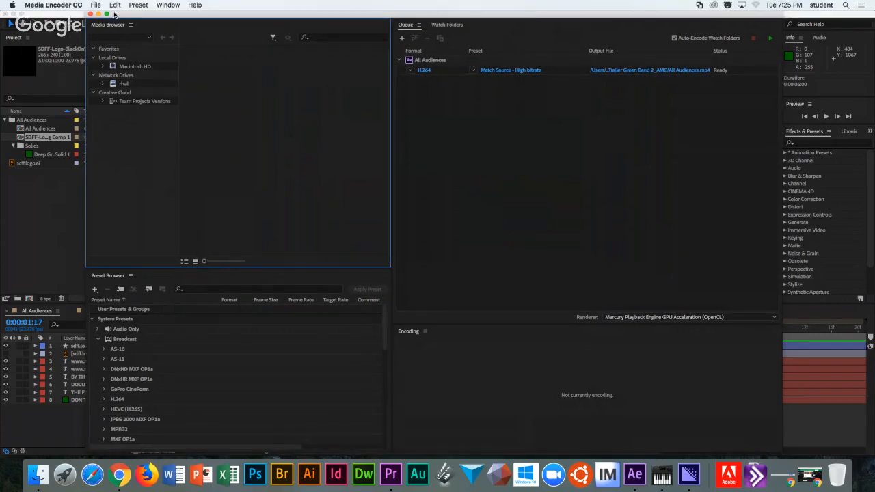
drag(115, 14, 113, 14)
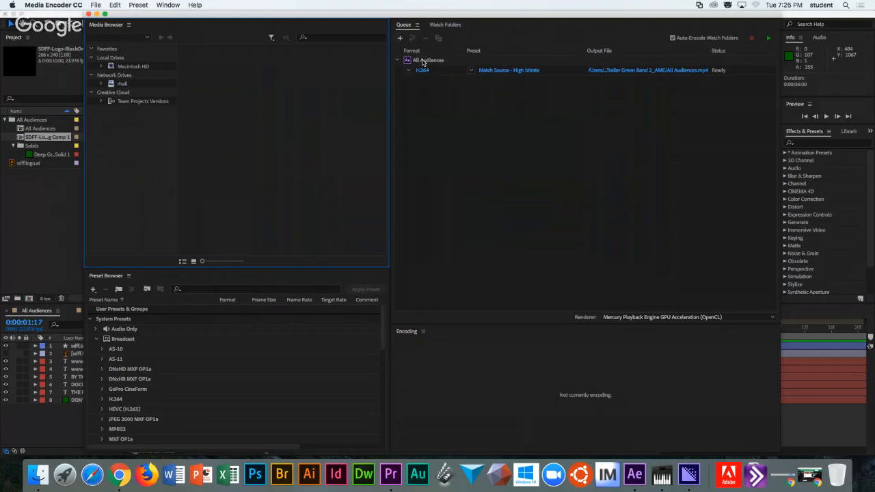
click(457, 61)
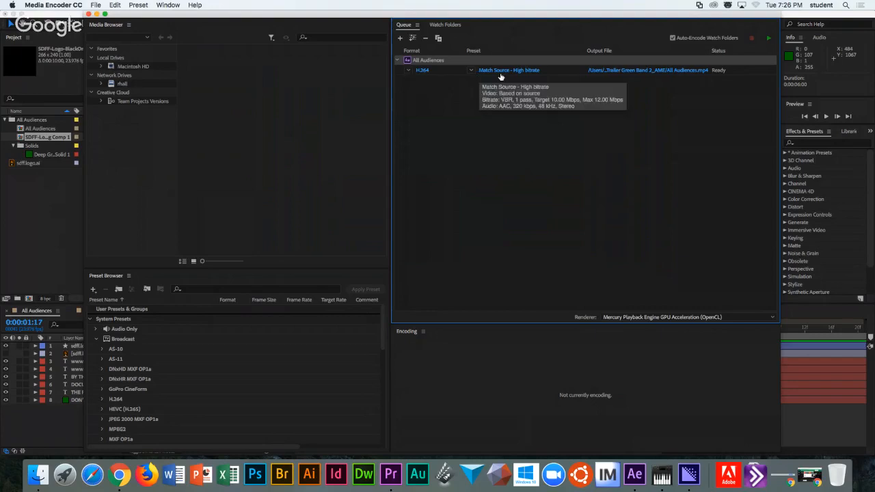
click(408, 71)
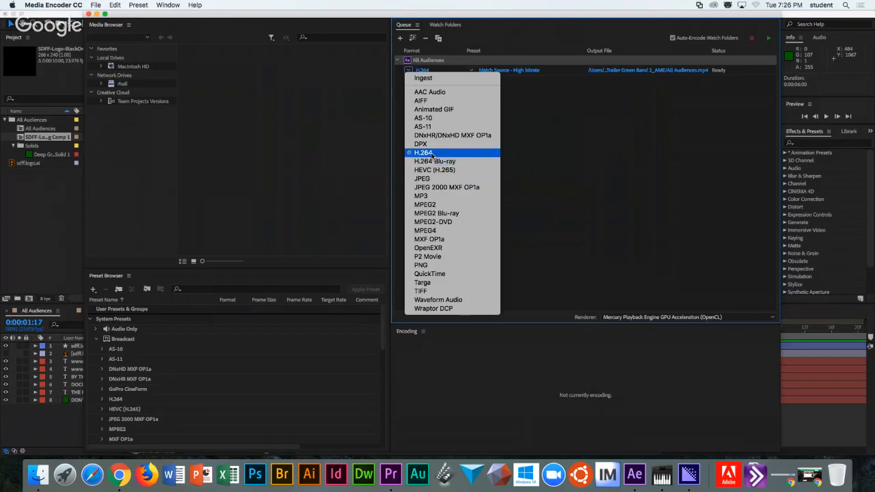
Keep H.264 with the Match Source - High bitrate preset while Export Settings for All Audiences opens.
click(530, 71)
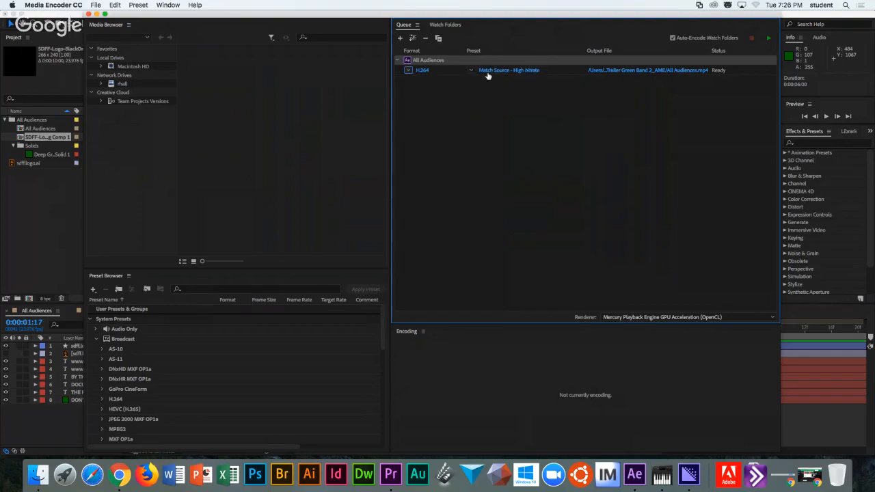
click(471, 71)
click(486, 78)
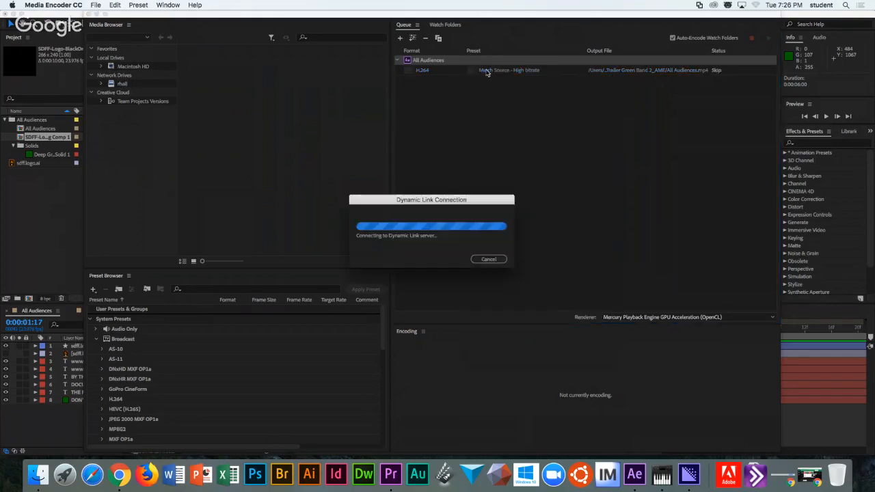
drag(422, 202, 373, 89)
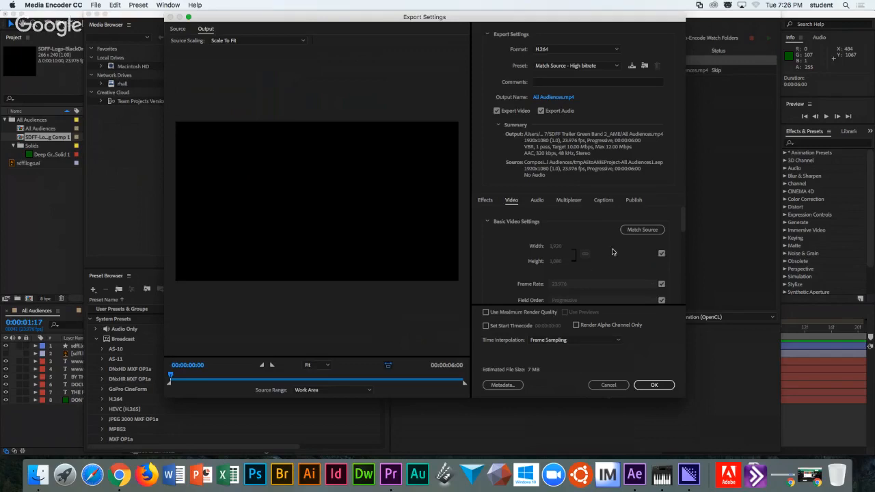
Cancel Export Settings and the Save As dialog, keeping All Audiences.mp4 as the default output.
click(609, 386)
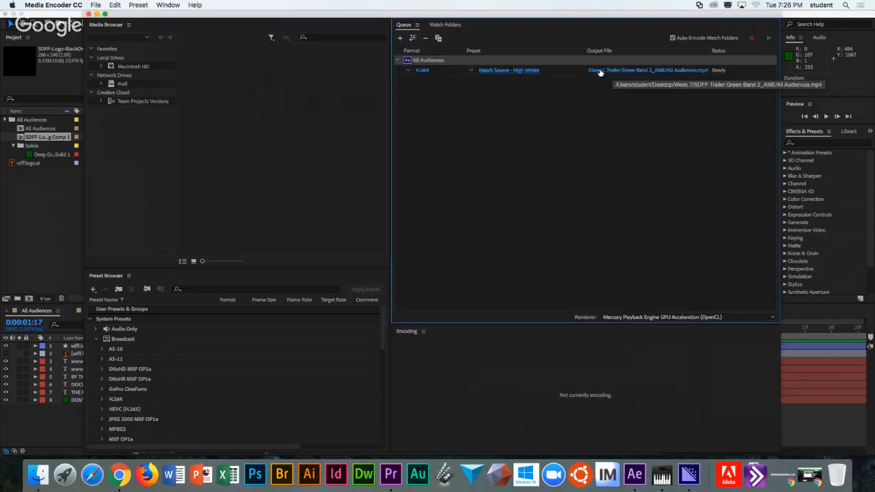
click(642, 70)
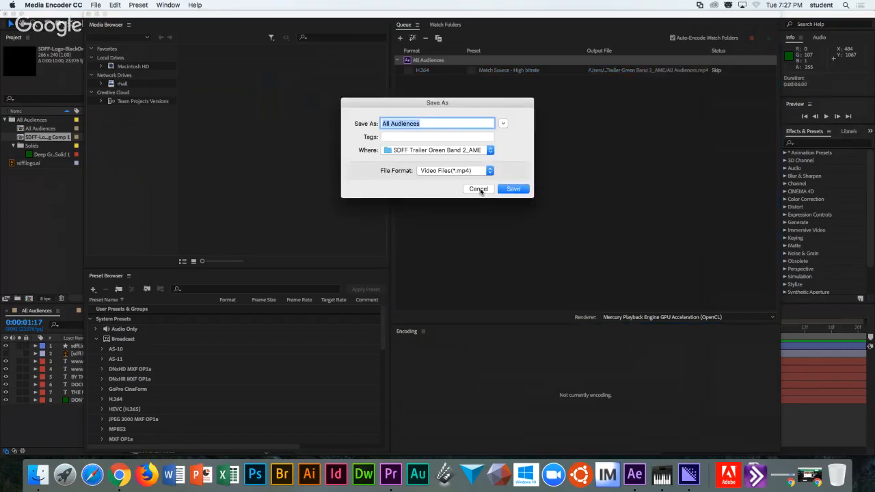
click(479, 190)
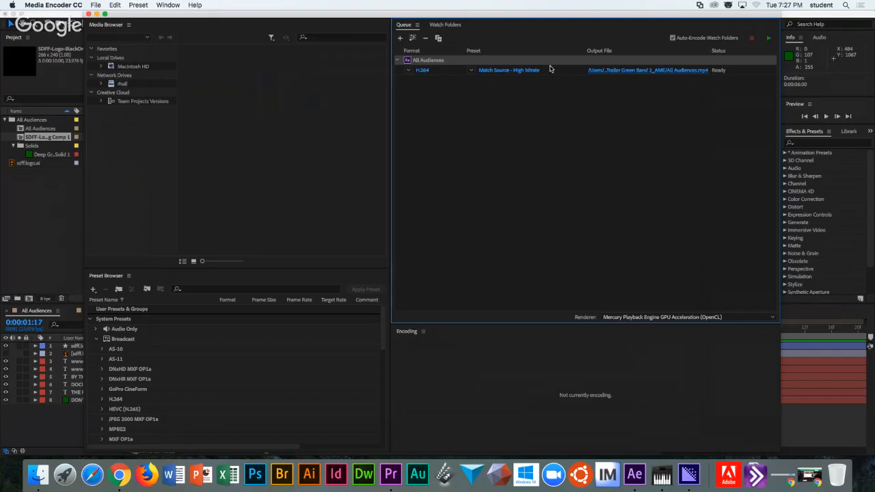
Close Media Encoder, show After Effects' File > Export options, then present both Week 7 questions.
click(89, 14)
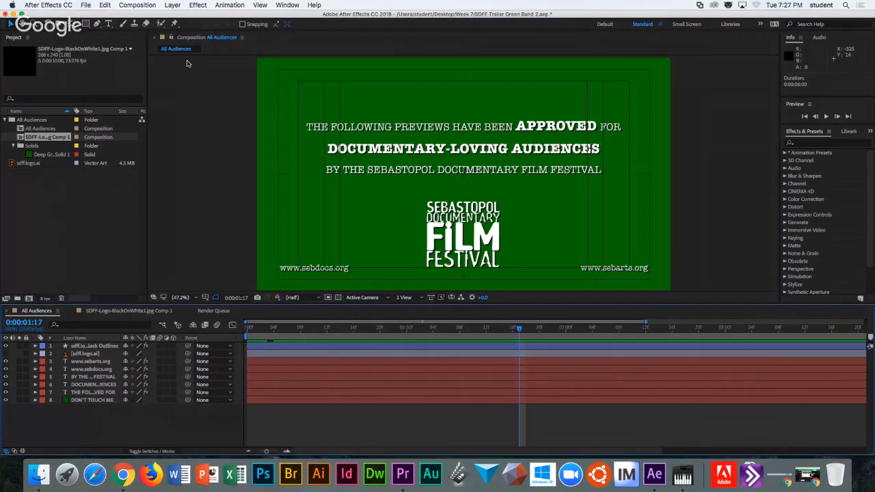
click(85, 5)
mouse_move(128, 122)
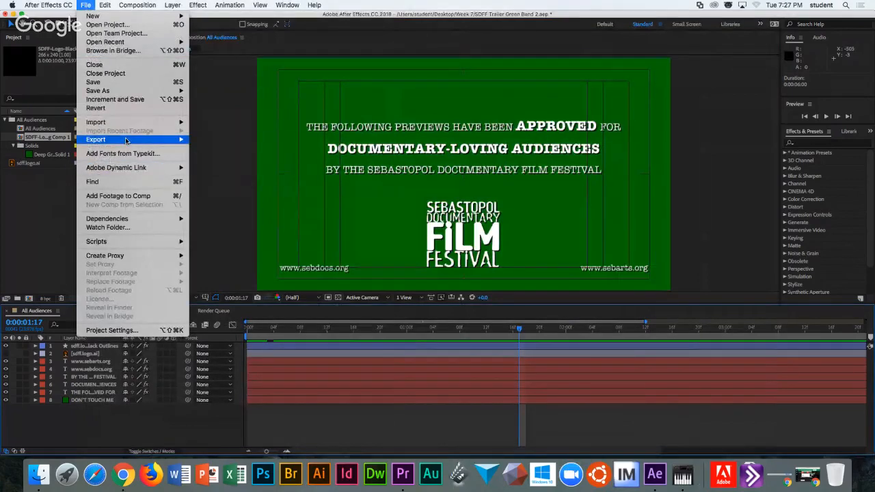
mouse_move(128, 140)
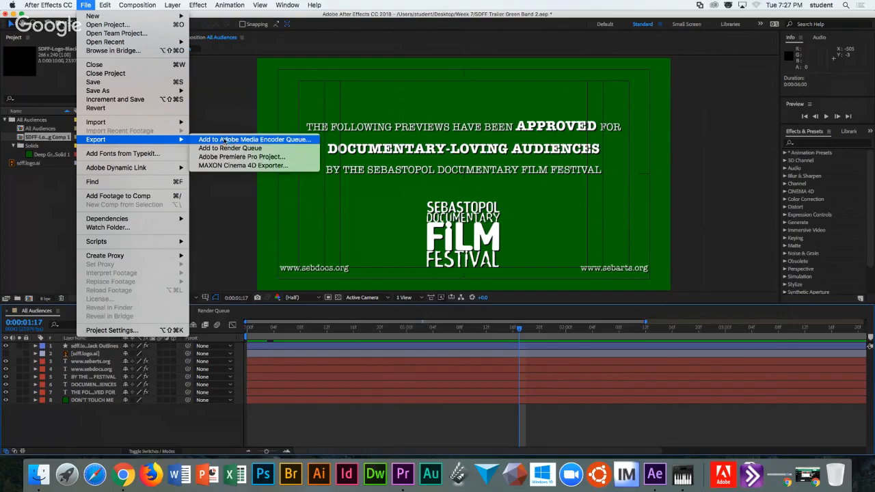
key(ctrl+Right)
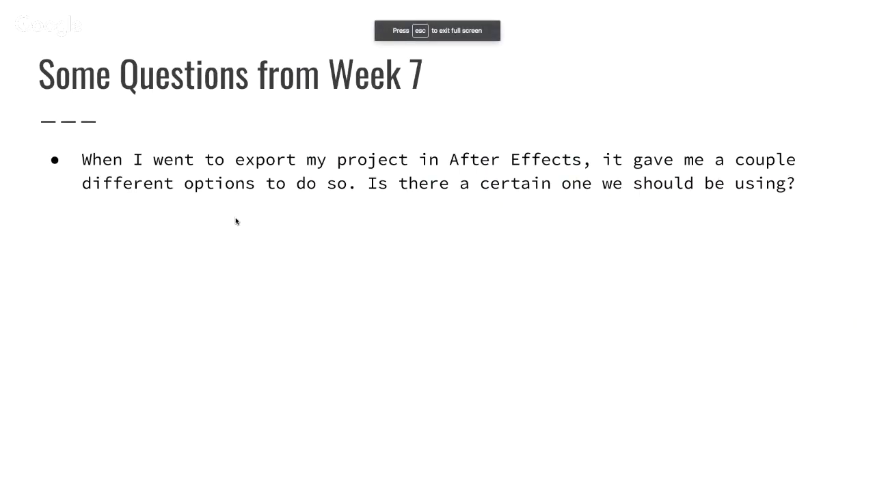
key(Right)
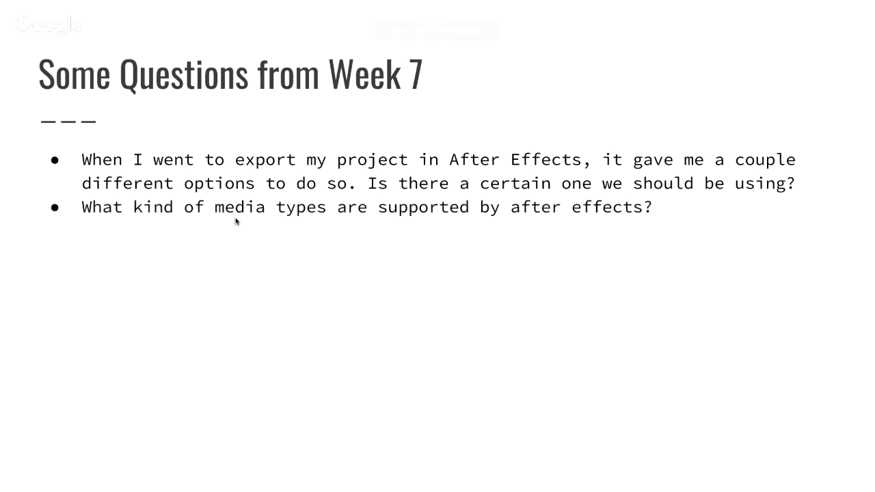
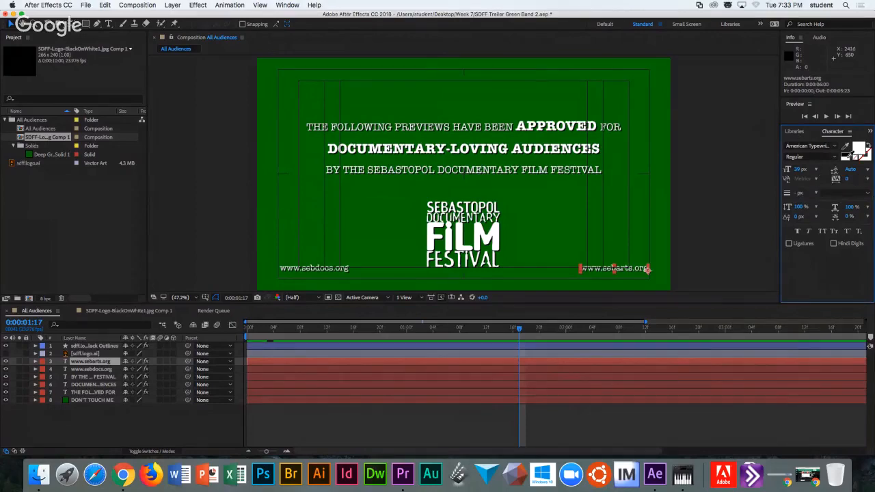
click(35, 361)
Expand the layer's Text, More Options and Path Options, checking the path choices without changing them.
click(43, 370)
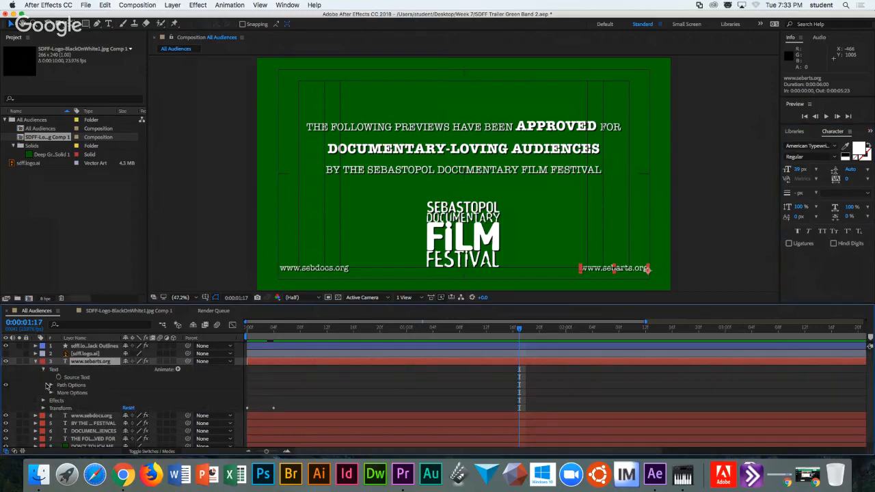
click(50, 394)
click(50, 385)
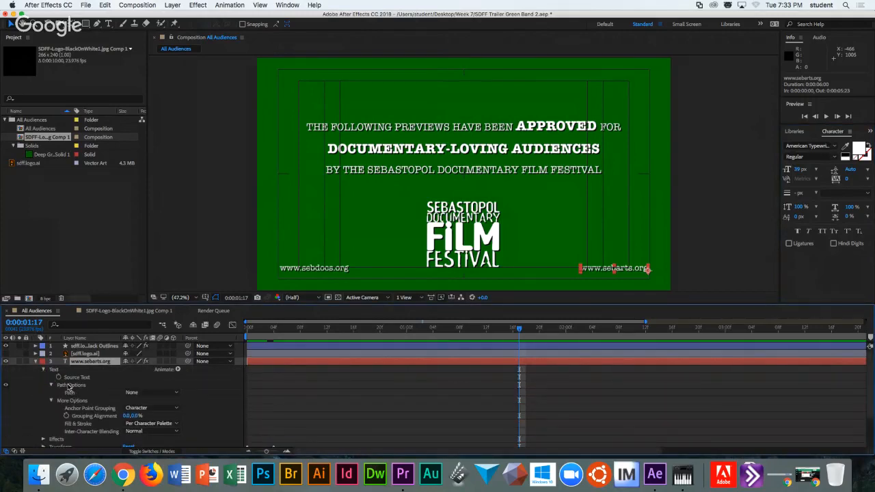
scroll(67, 387, down, 3)
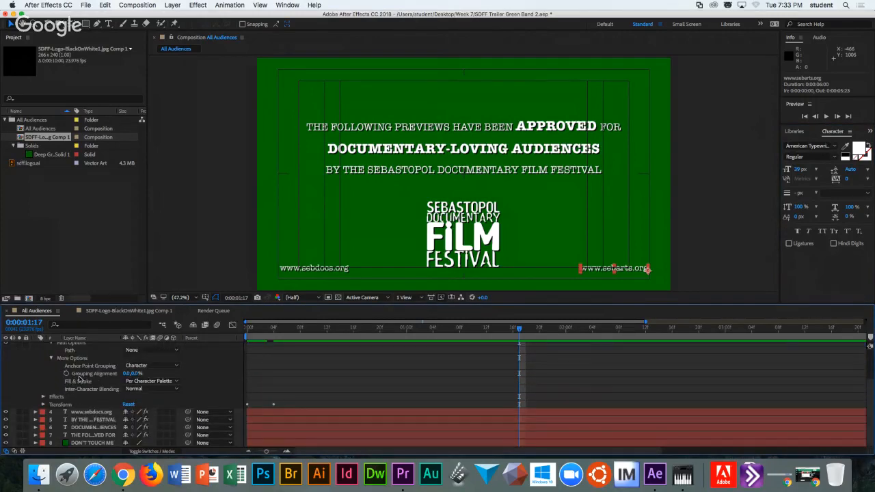
scroll(68, 378, up, 4)
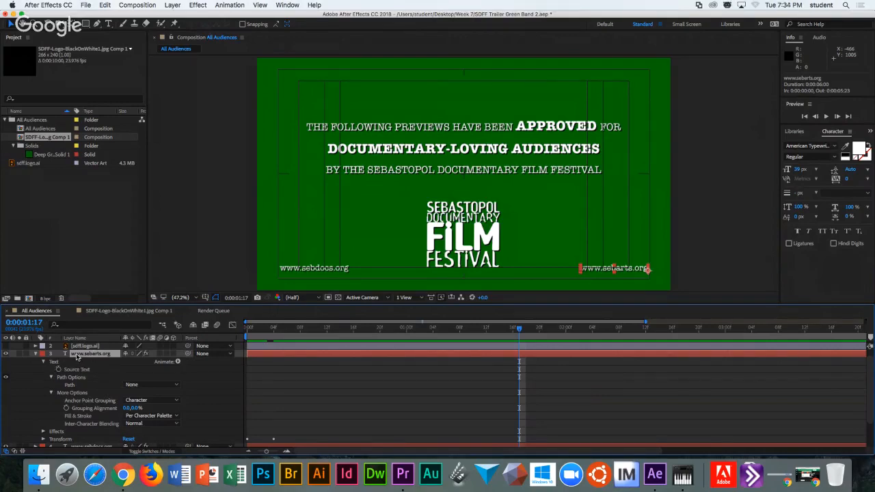
click(152, 386)
click(128, 378)
Set the viewer magnification to Fit and bring up the text animator property list.
scroll(371, 128, up, 1)
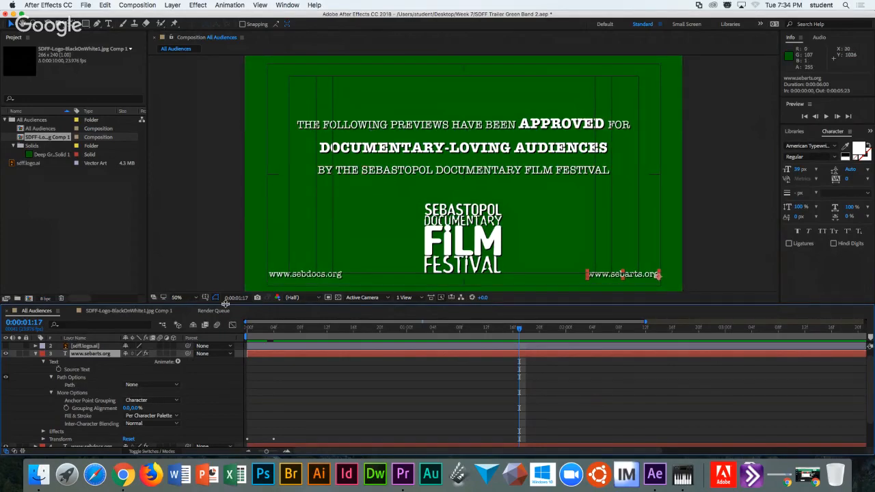
click(191, 296)
click(183, 306)
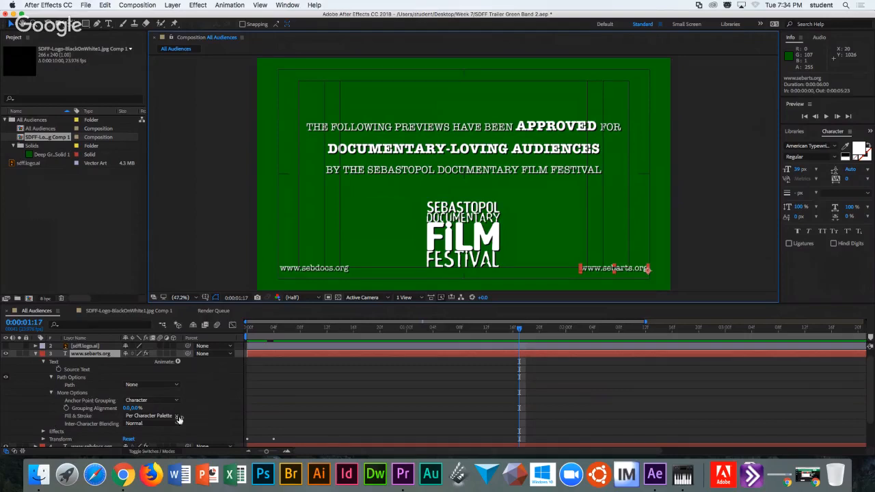
click(178, 363)
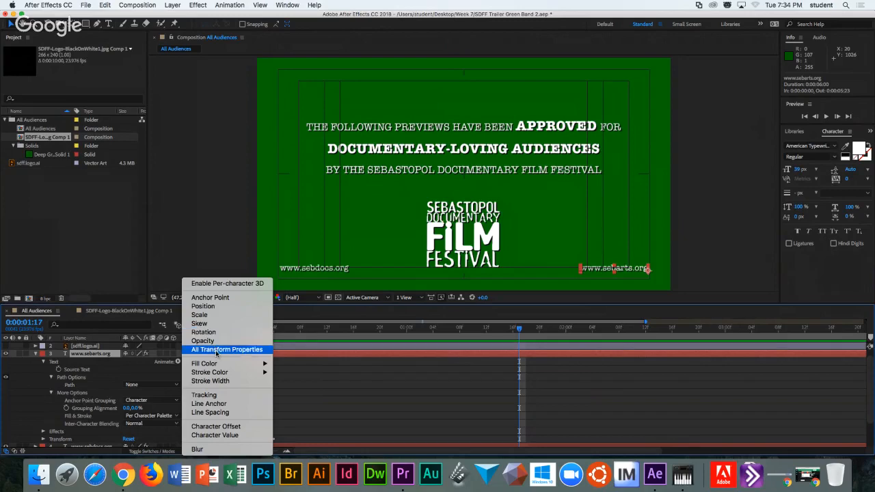
Browse the Animate menu's properties and dismiss it without adding an animator.
mouse_move(214, 364)
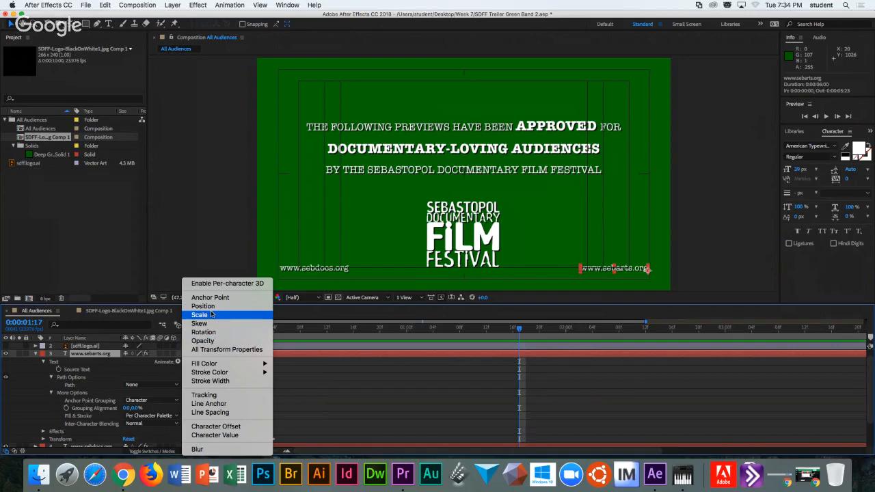
click(742, 242)
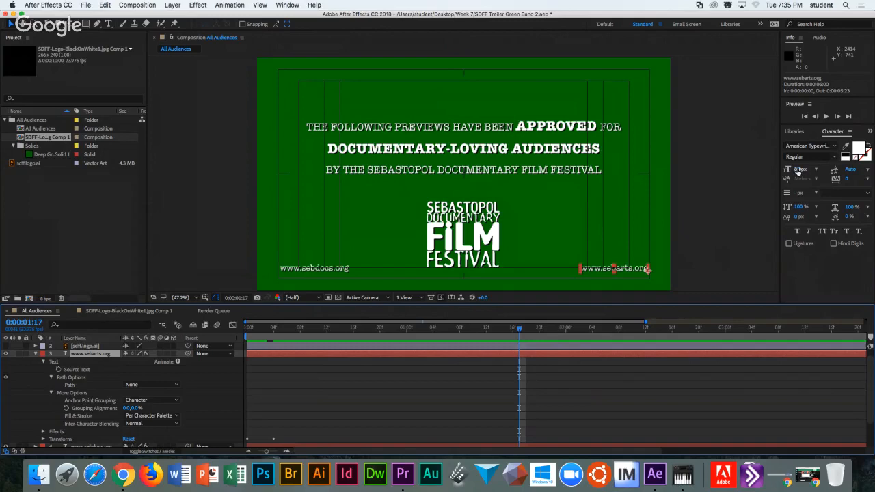
Check the Character panel's leading choices, keeping Auto, then collapse the layer's Text group.
click(868, 170)
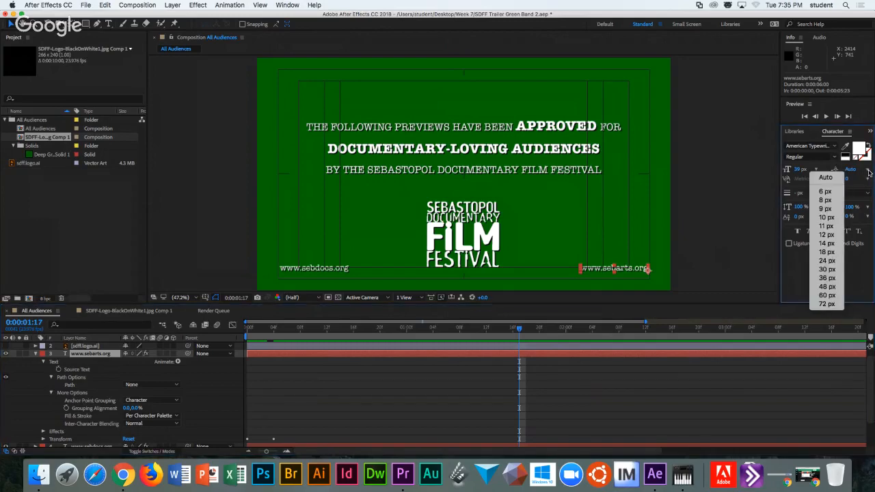
click(837, 169)
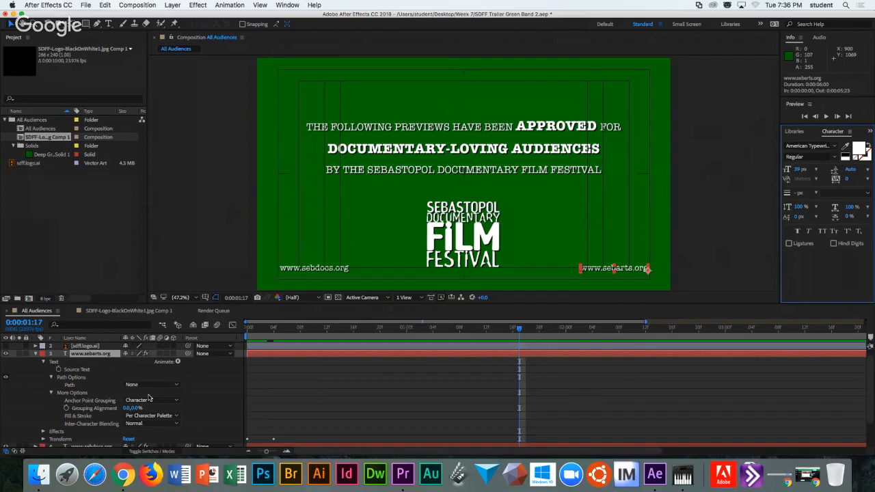
click(44, 363)
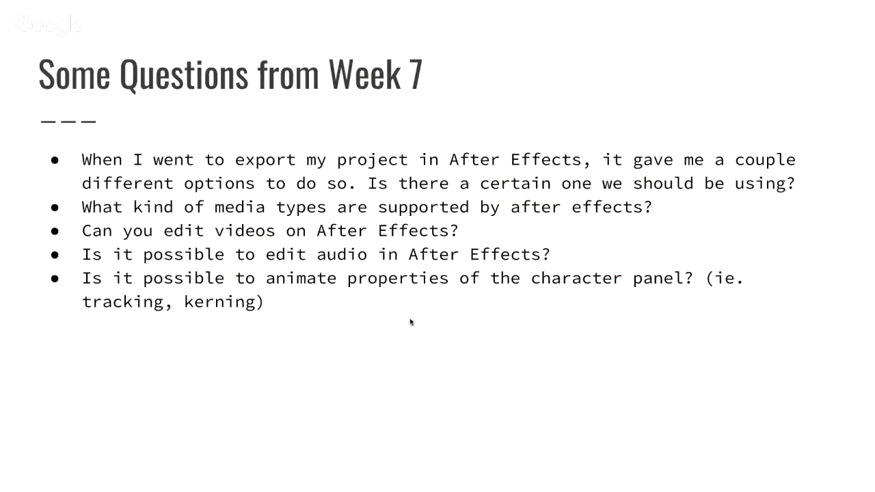
Reveal the solo vs hide vs shy question on the Week 7 slide, then return to After Effects.
key(Right)
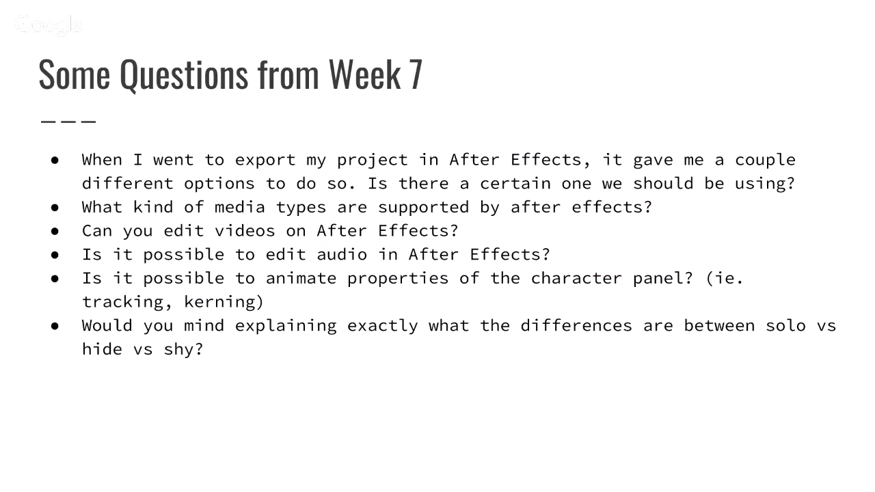
key(ctrl+Left)
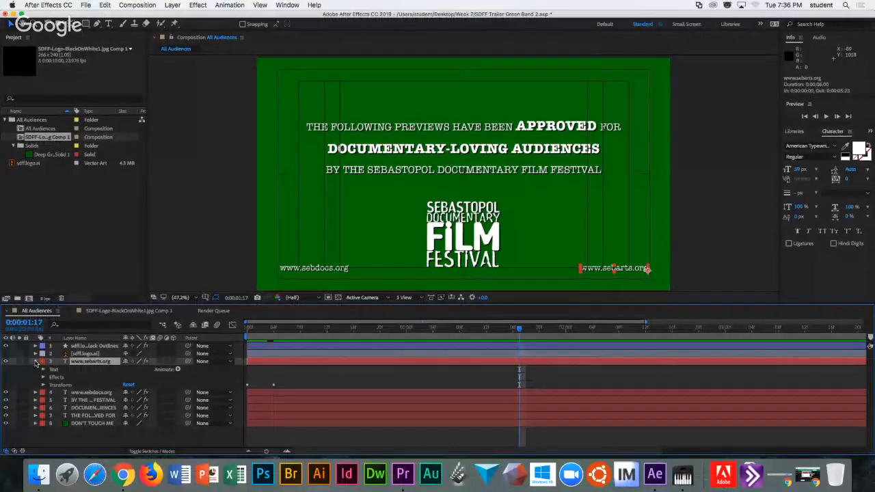
click(35, 361)
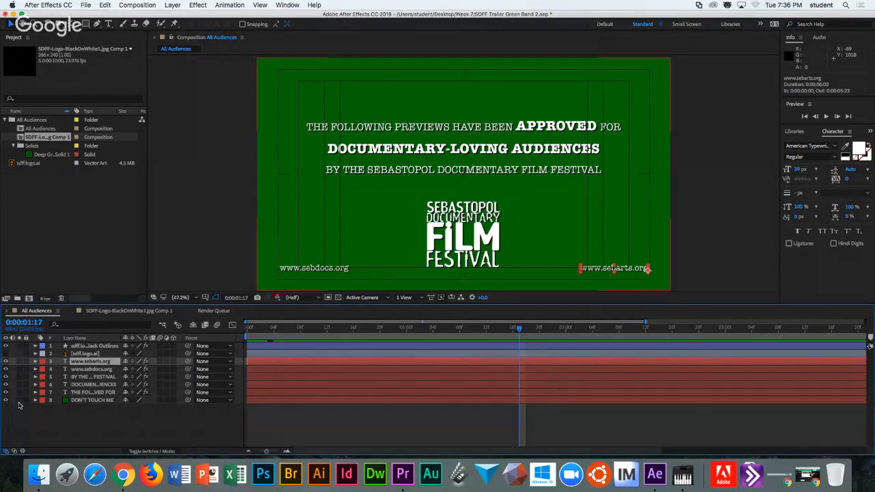
click(6, 353)
click(5, 353)
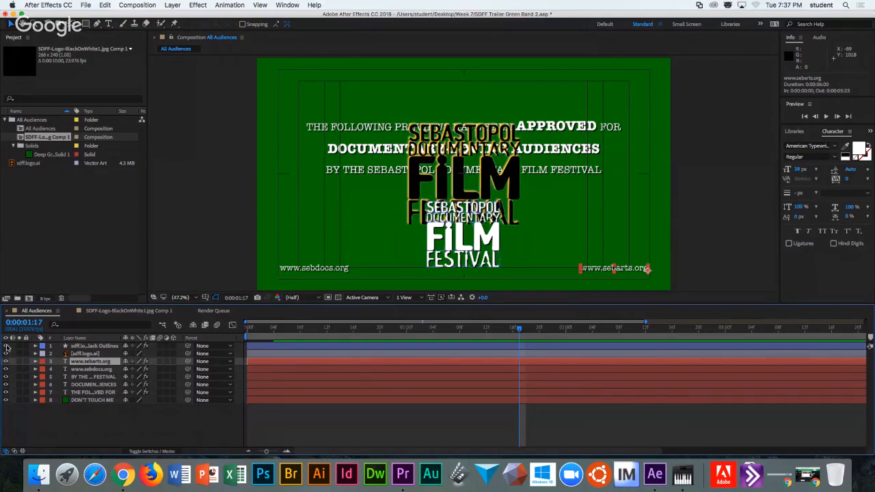
click(5, 354)
click(5, 354)
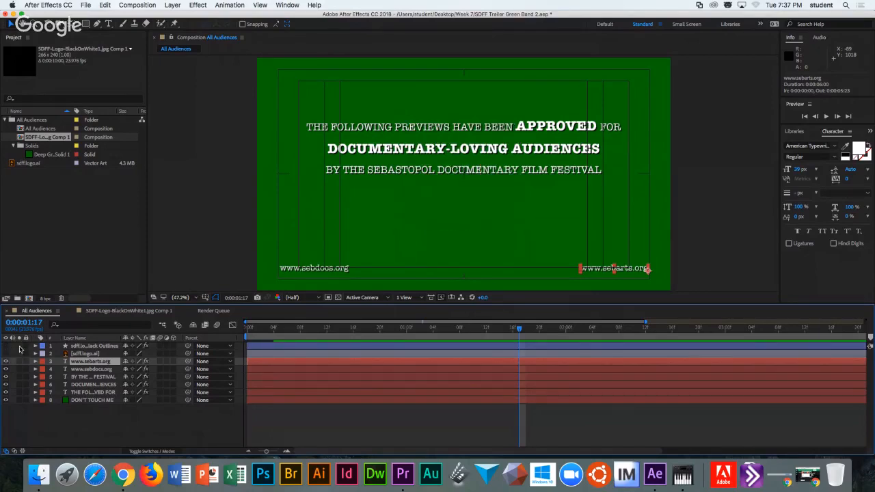
key(F2)
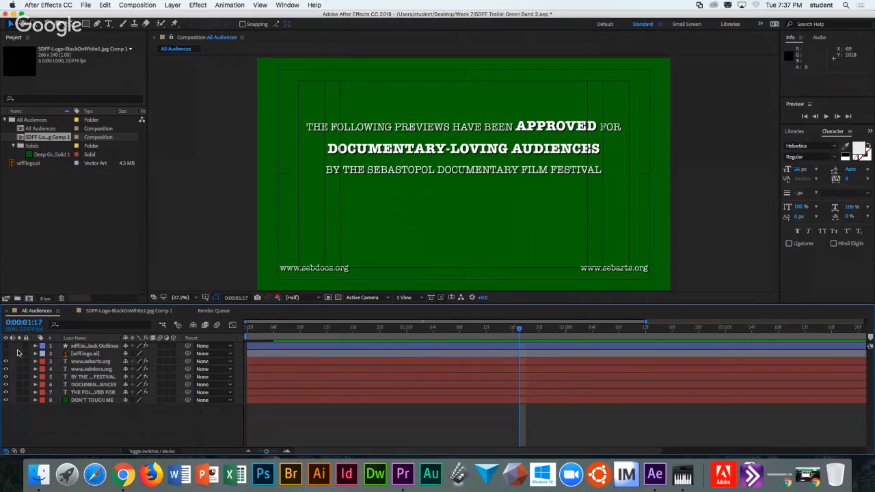
Toggle the white and outlined festival logo layers' visibility to compare them.
click(6, 347)
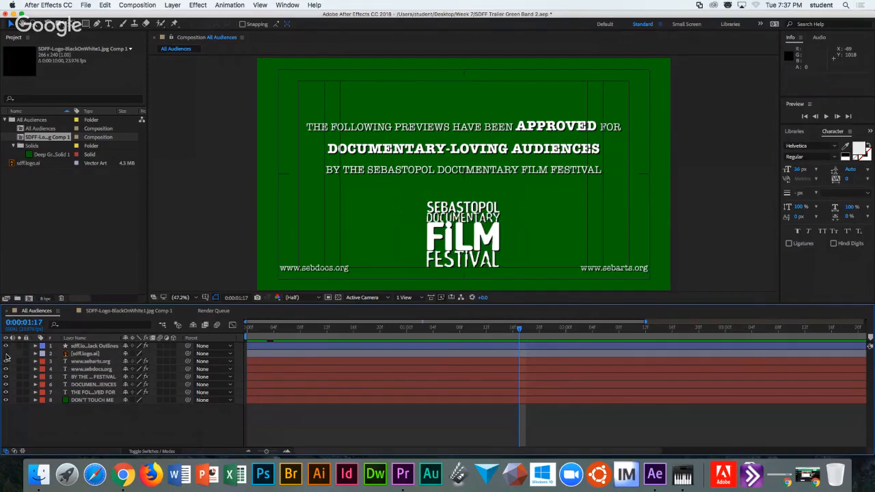
click(6, 354)
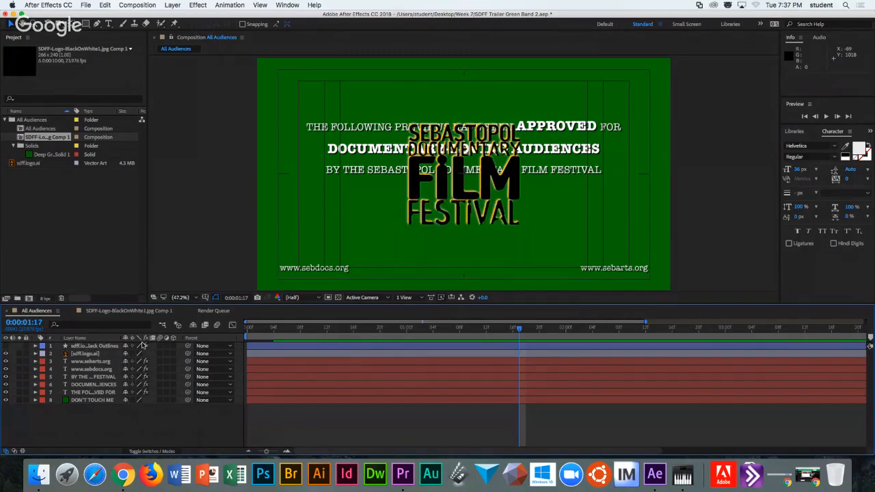
click(6, 354)
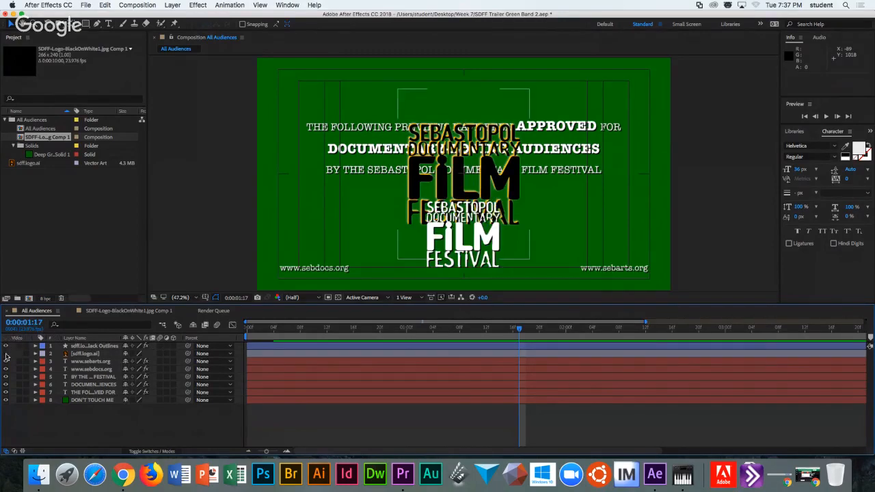
click(5, 346)
click(6, 346)
click(5, 354)
click(6, 354)
click(6, 354)
click(6, 354)
click(6, 354)
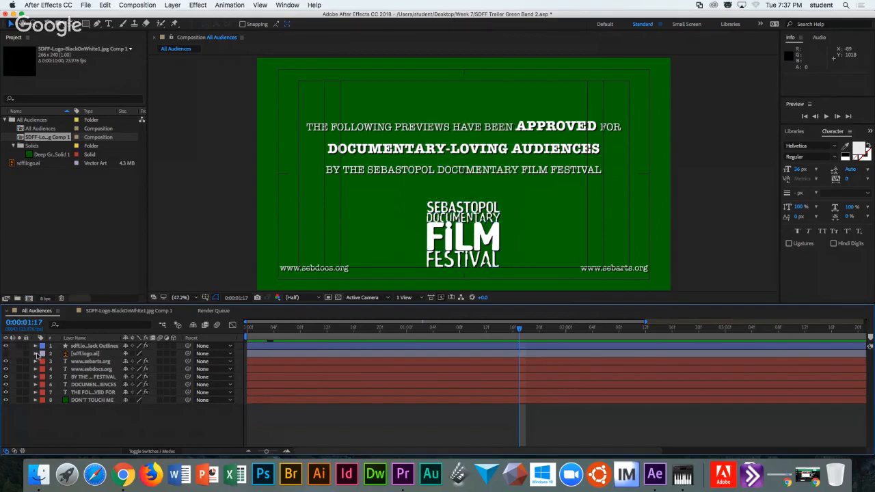
click(6, 355)
click(5, 354)
click(19, 361)
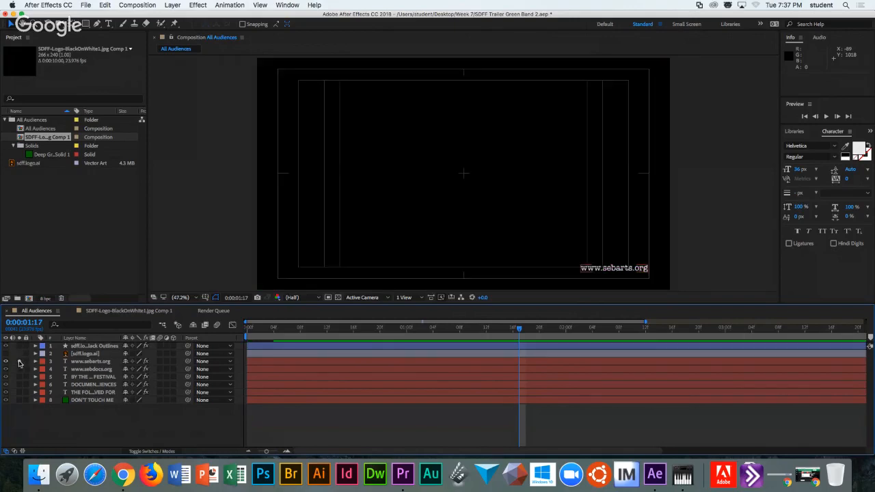
click(19, 362)
click(19, 369)
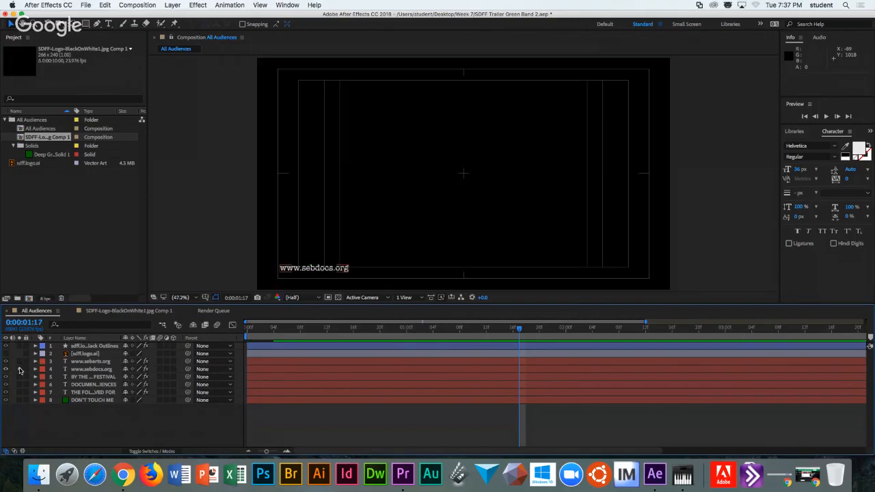
click(19, 369)
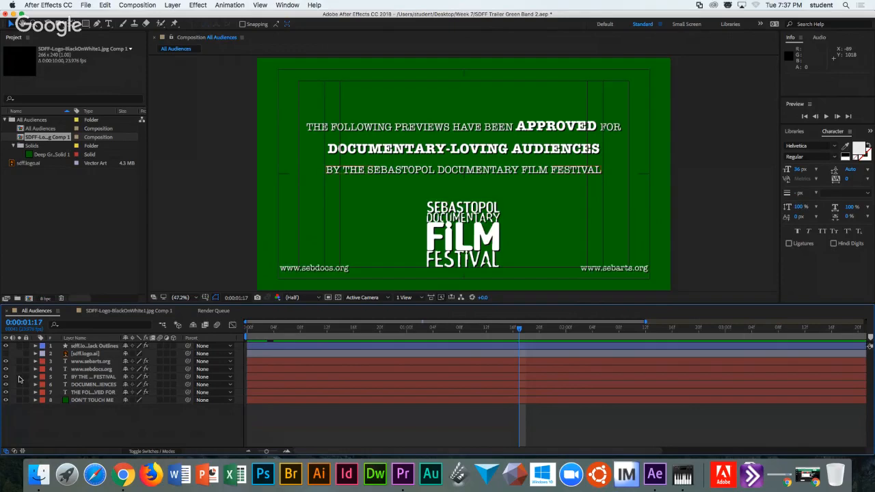
click(19, 377)
click(19, 370)
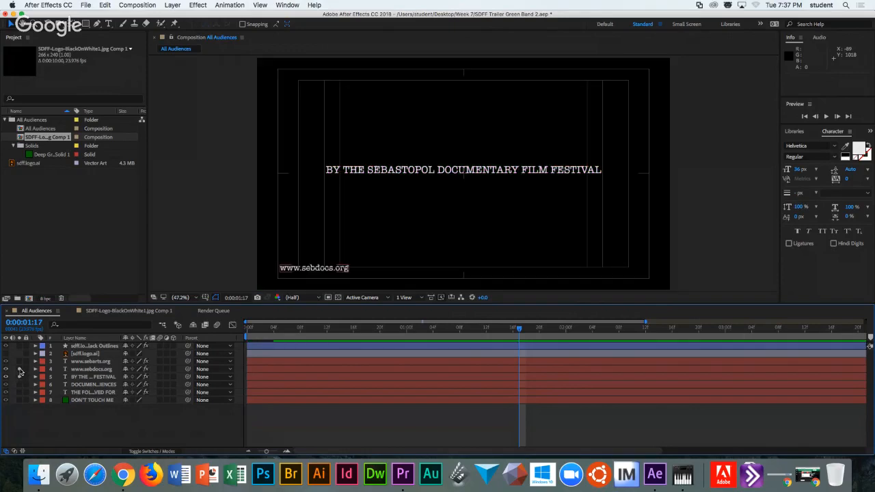
click(19, 370)
click(19, 377)
click(19, 369)
click(19, 362)
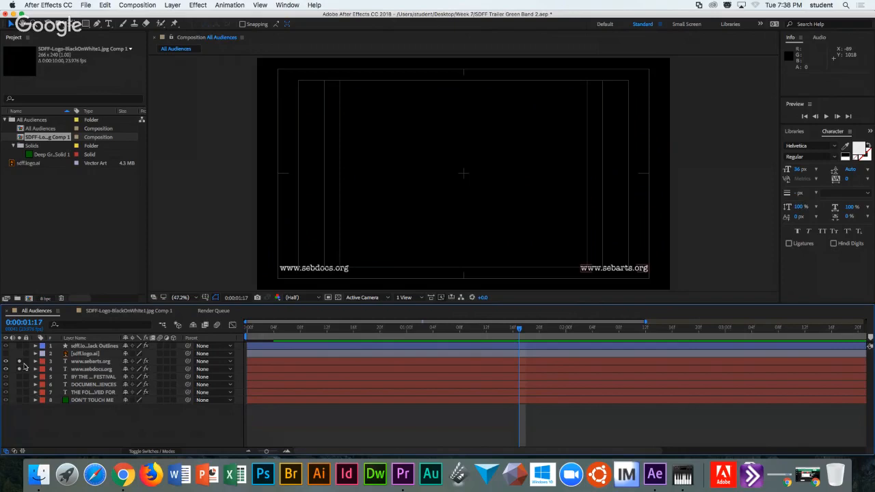
drag(19, 361, 20, 370)
Solo the text, background and logo layers, then clear all solos and re-check the green solid.
drag(19, 376, 20, 384)
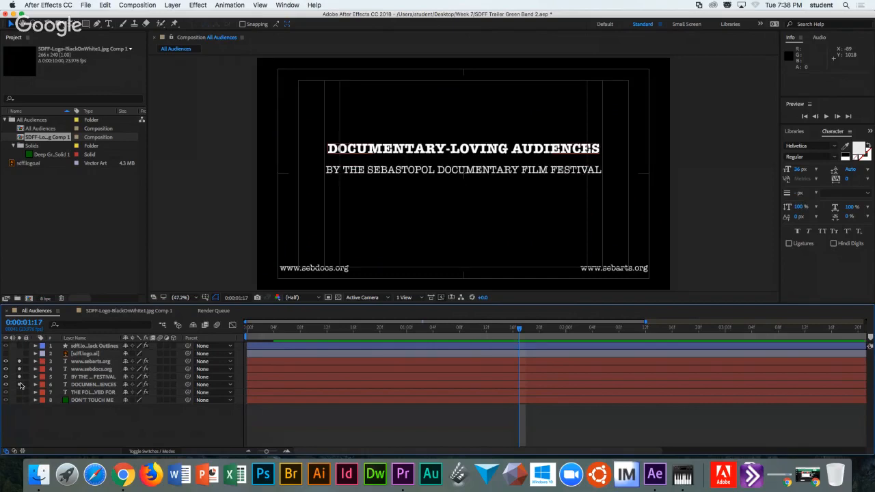
click(21, 392)
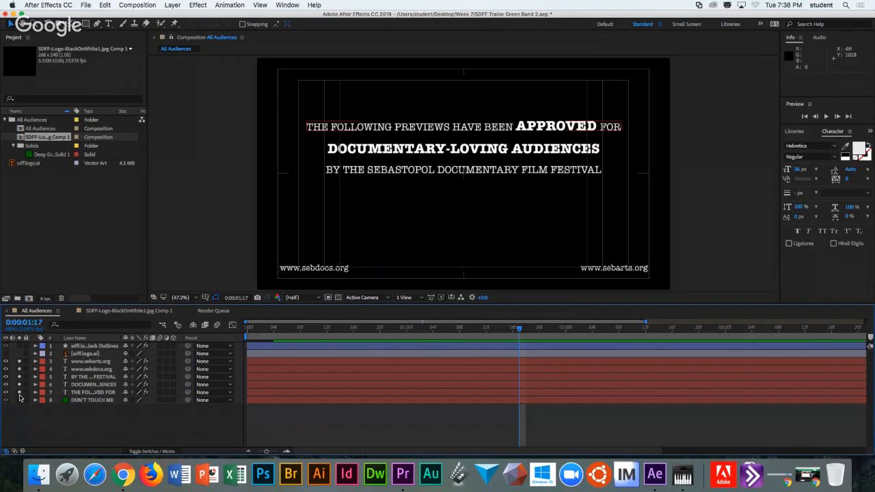
click(20, 400)
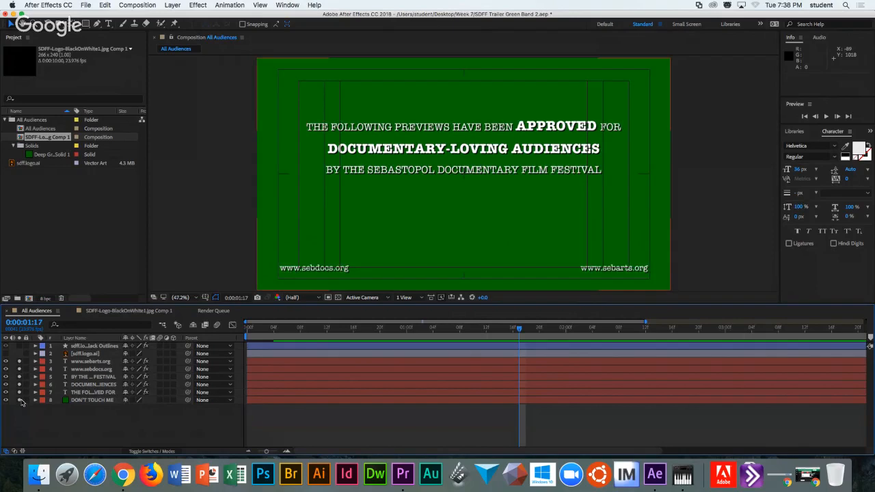
click(20, 400)
click(20, 346)
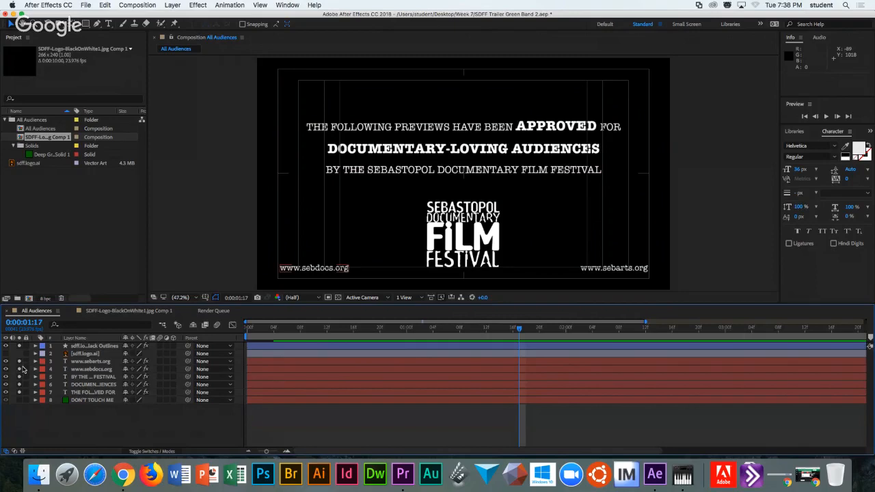
drag(20, 346, 21, 398)
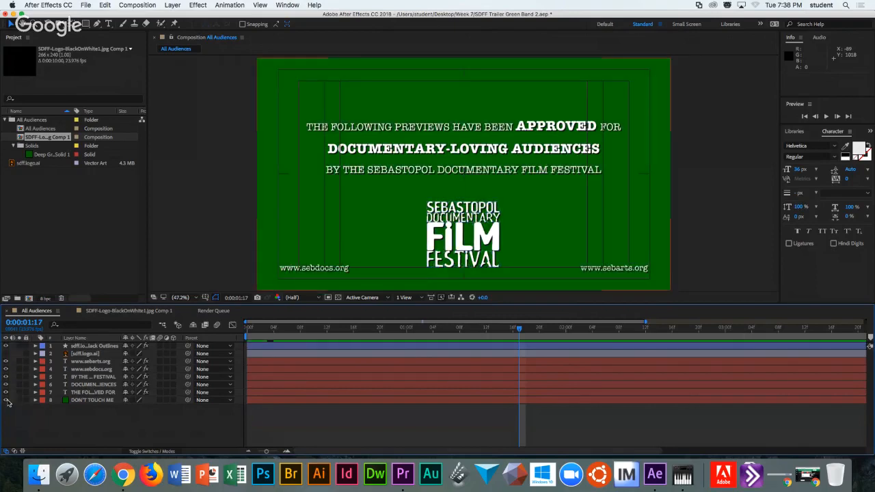
click(6, 400)
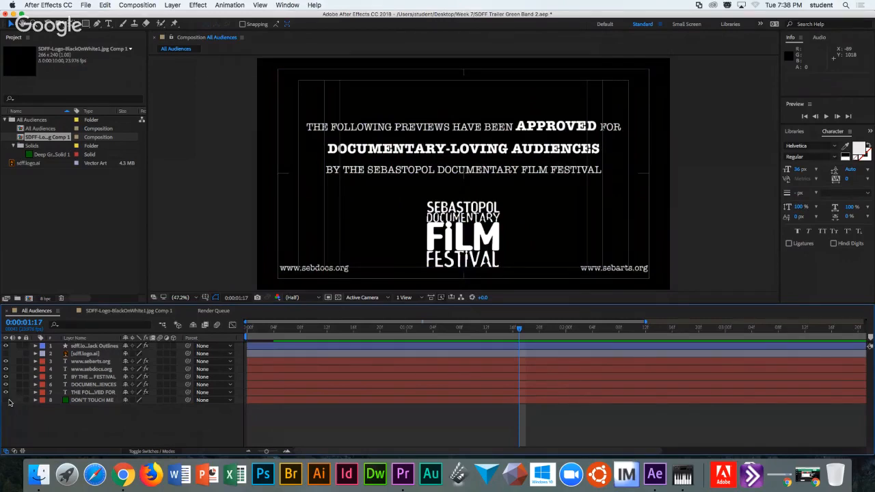
click(7, 401)
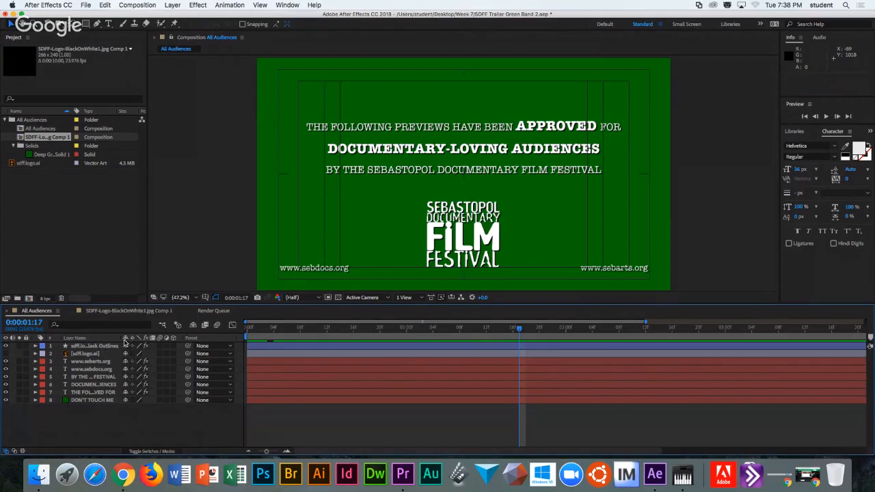
Duplicate the text and background layers 3–8 twice with Cmd+D.
drag(78, 413, 94, 362)
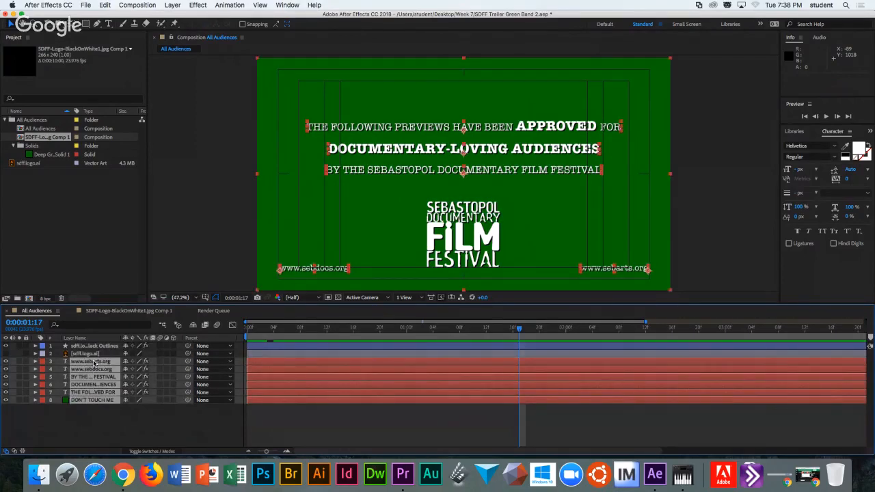
key(super+d)
key(super+d)
key(super+d)
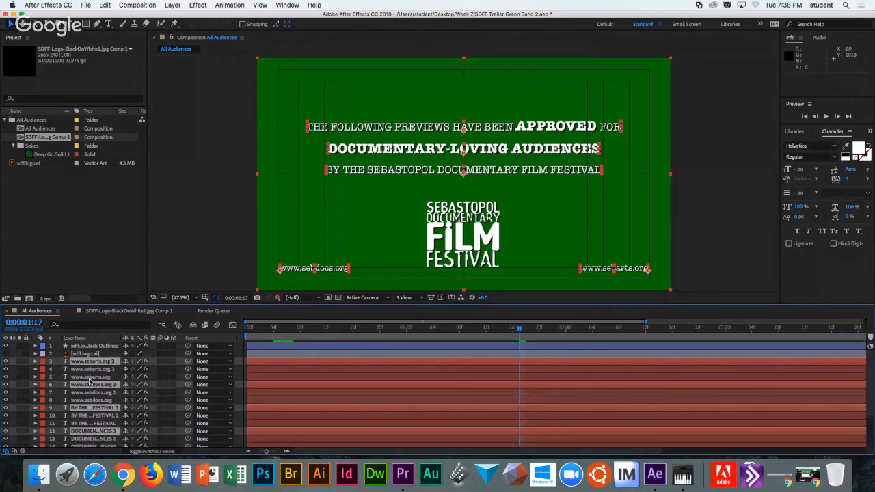
key(super+d)
key(super+d)
key(super+d)
key(super+d)
key(super+d)
key(super+d)
key(super+d)
key(super+d)
key(super+d)
key(super+d)
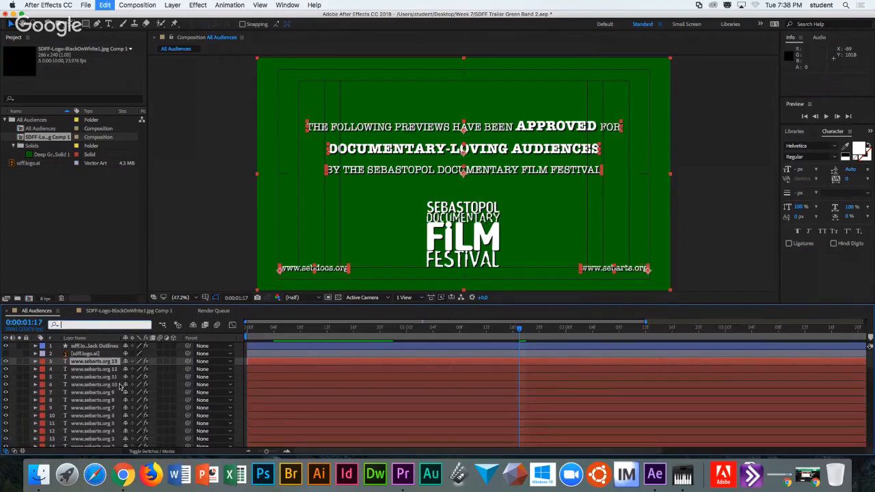
mouse_move(871, 356)
mouse_down()
mouse_move(870, 399)
mouse_move(872, 348)
mouse_move(874, 450)
mouse_move(872, 345)
mouse_up()
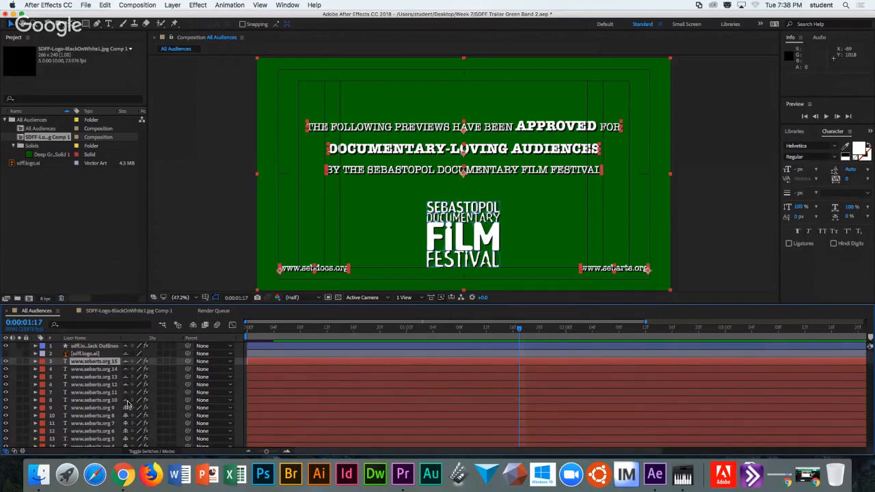
scroll(127, 410, down, 5)
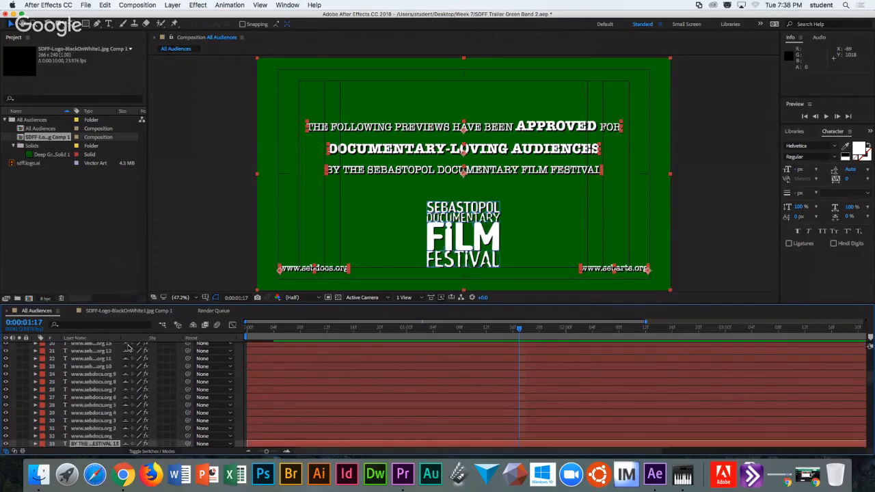
scroll(128, 364, down, 20)
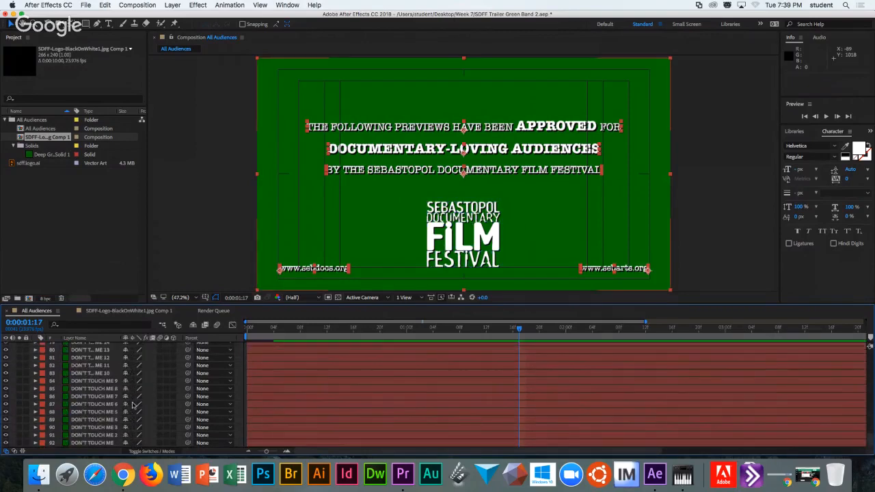
Mark several DON'T TOUCH ME layers shy and hide all shy layers.
drag(125, 374, 119, 278)
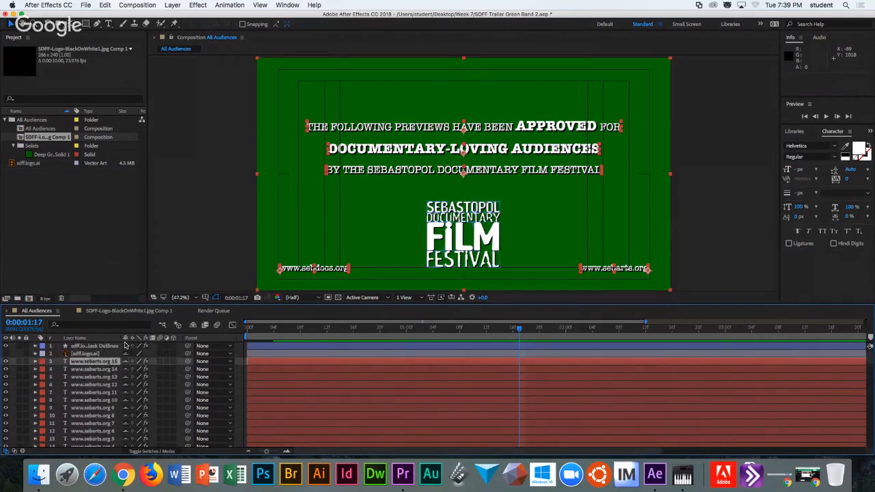
scroll(129, 349, down, 20)
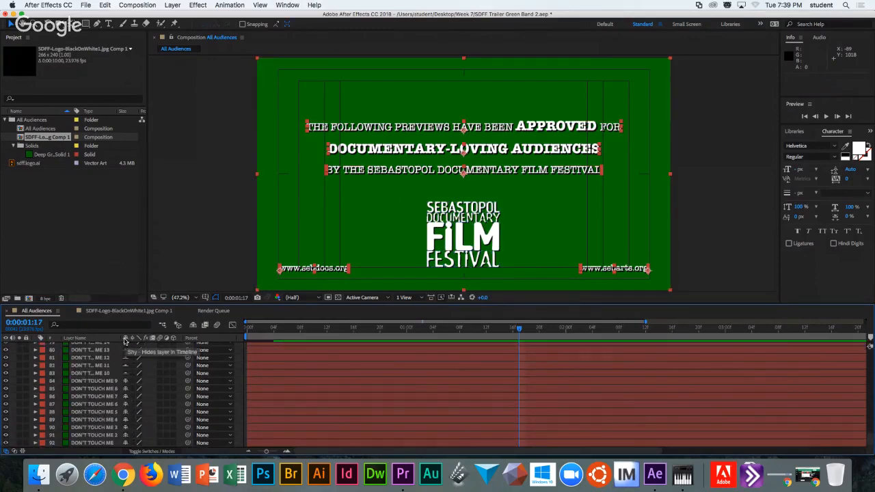
click(193, 326)
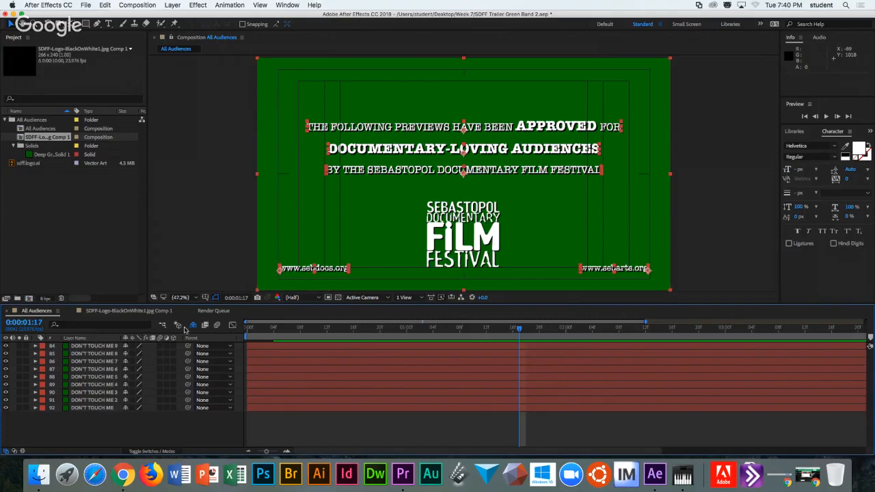
Mark the remaining DON'T TOUCH ME copies shy, then show the shy layers again.
click(125, 346)
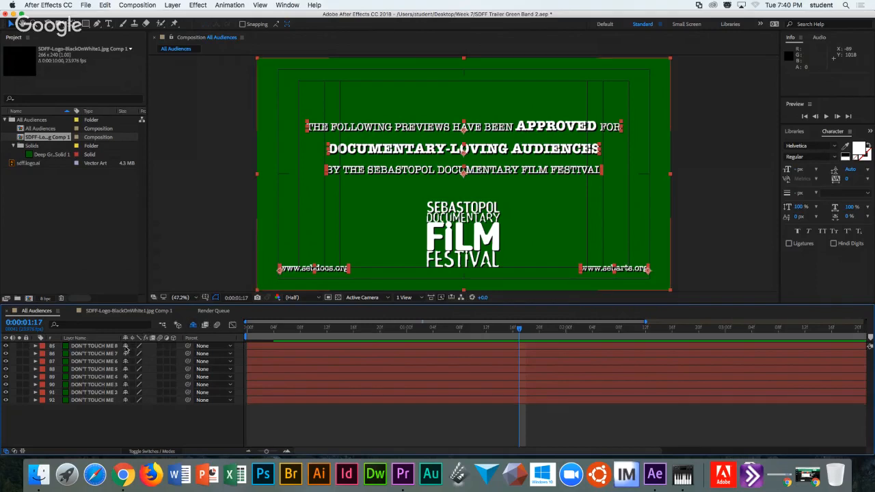
click(125, 346)
click(126, 347)
click(125, 347)
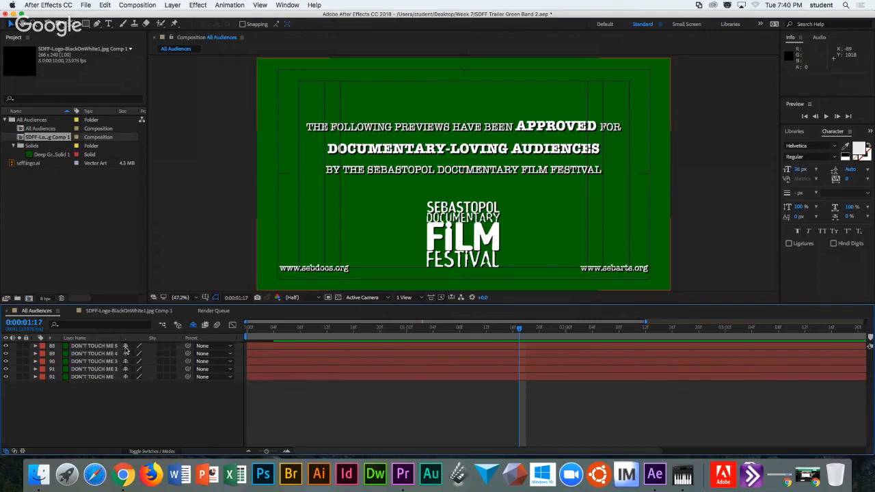
click(125, 347)
click(126, 353)
click(125, 353)
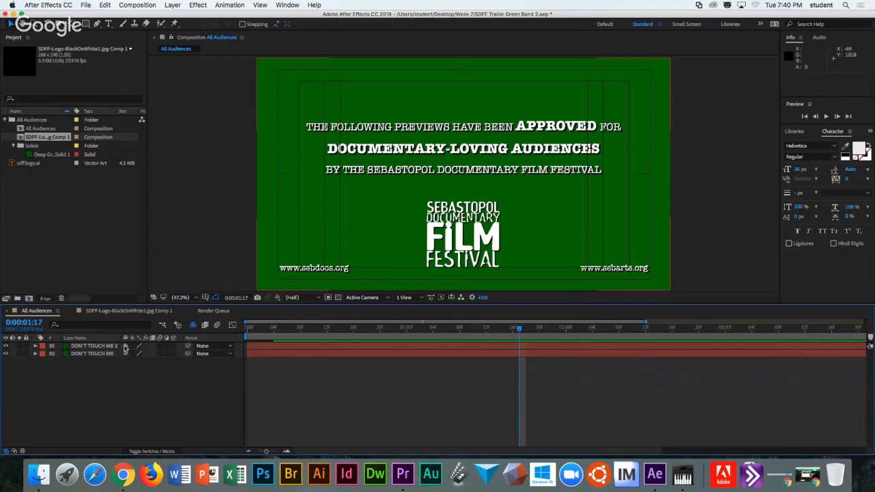
click(125, 354)
click(125, 347)
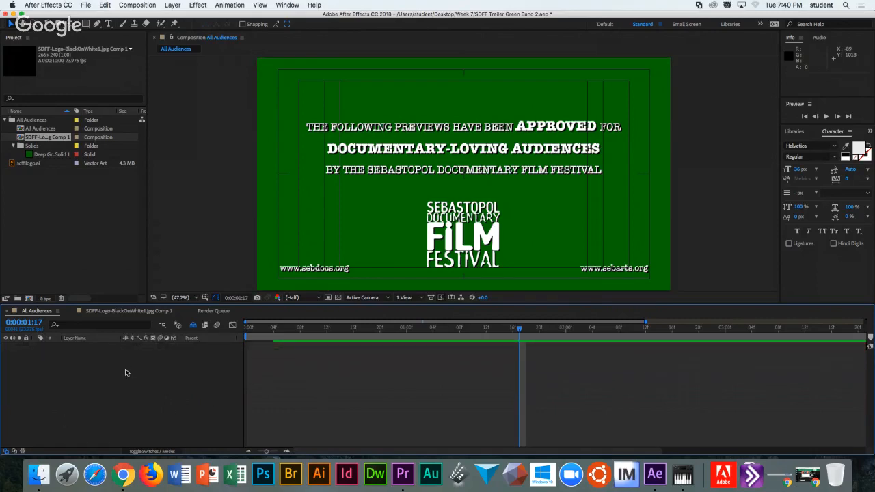
click(194, 325)
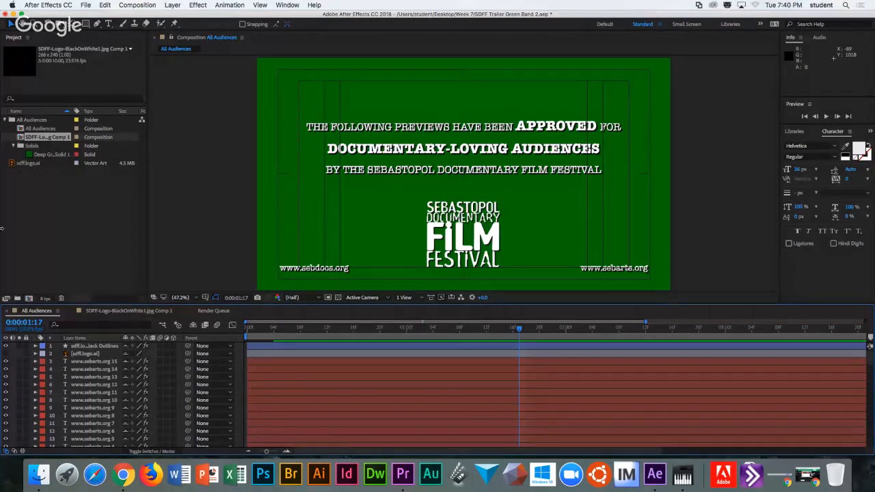
click(86, 6)
click(99, 109)
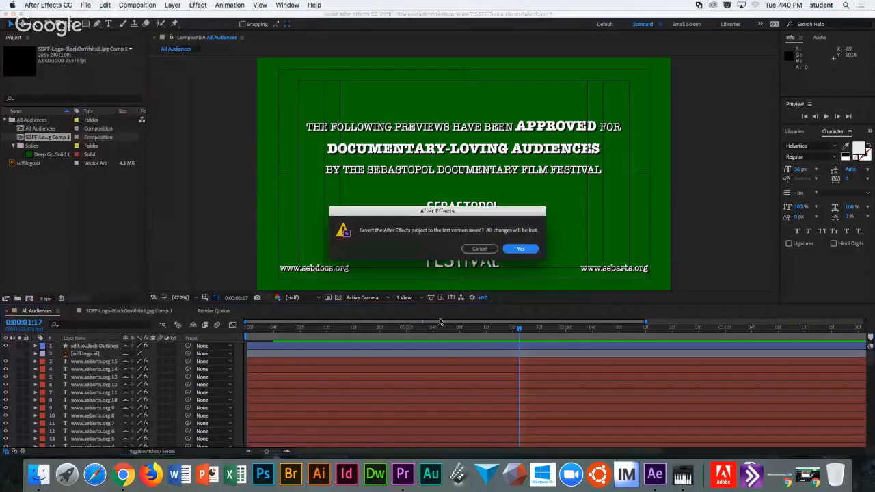
click(514, 248)
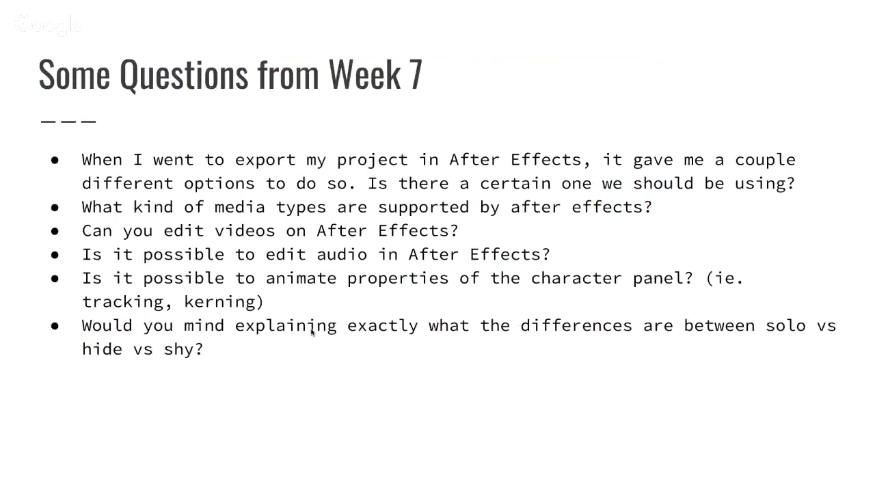
key(Right)
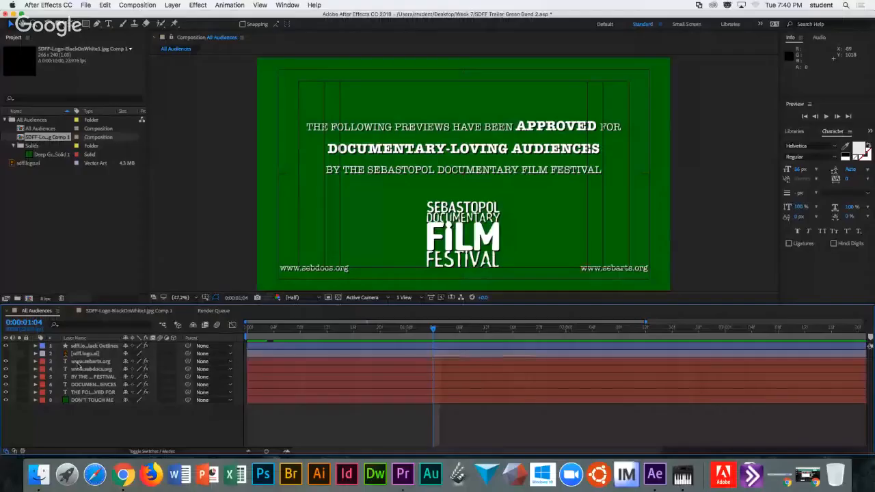
click(83, 362)
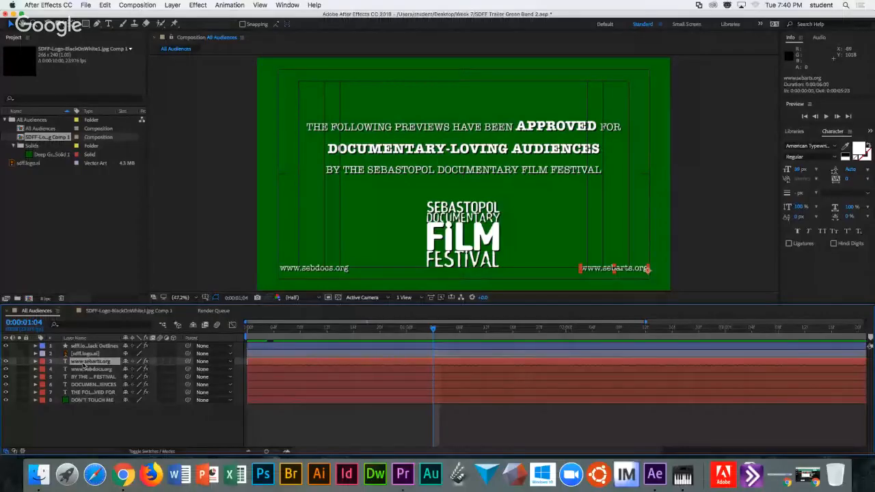
key(t)
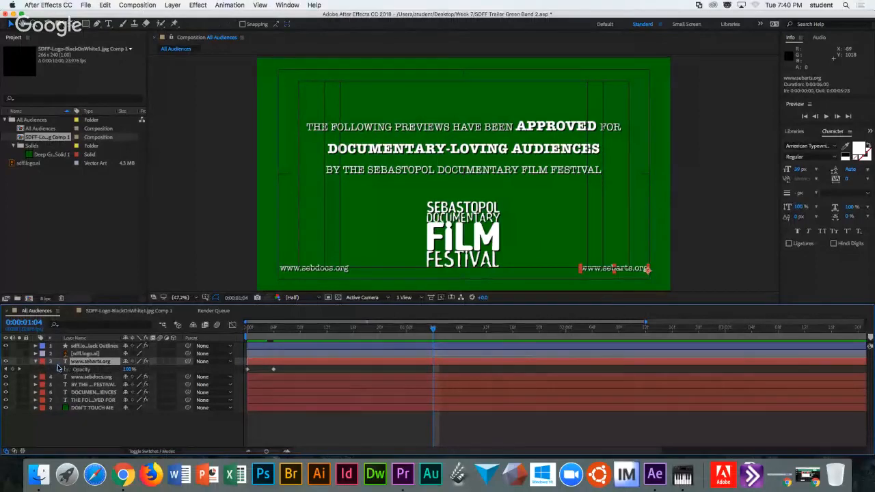
key(t)
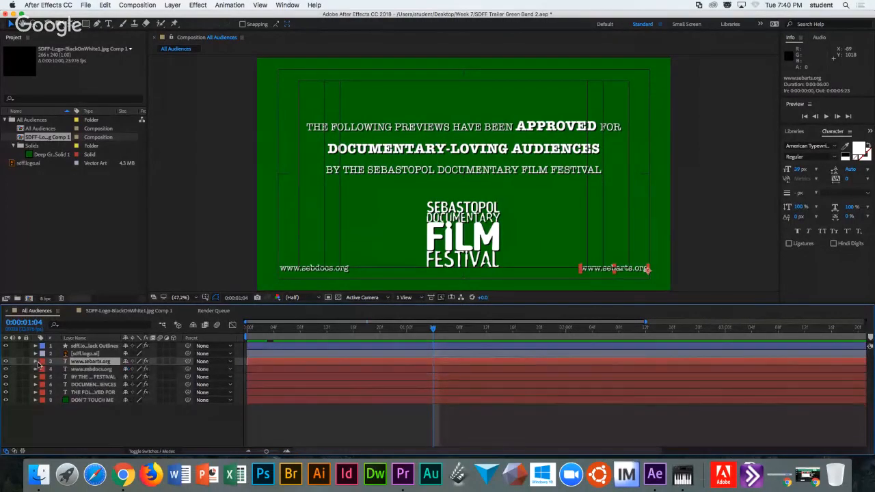
click(35, 362)
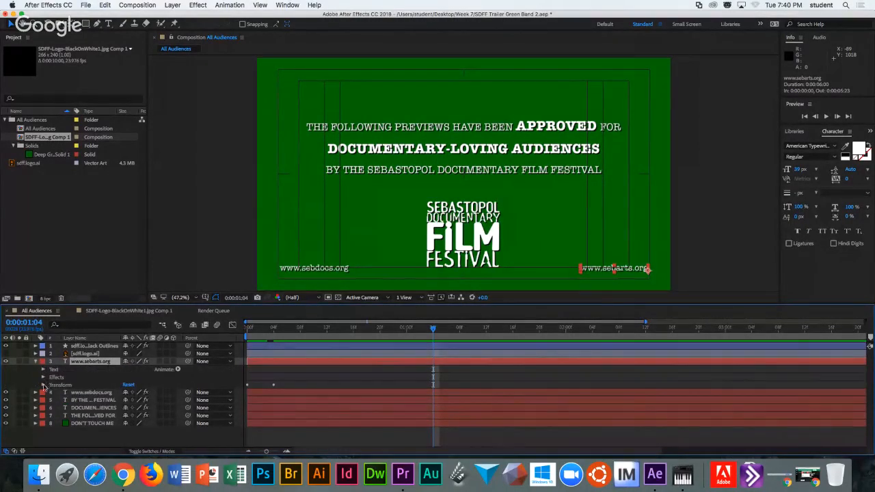
click(43, 385)
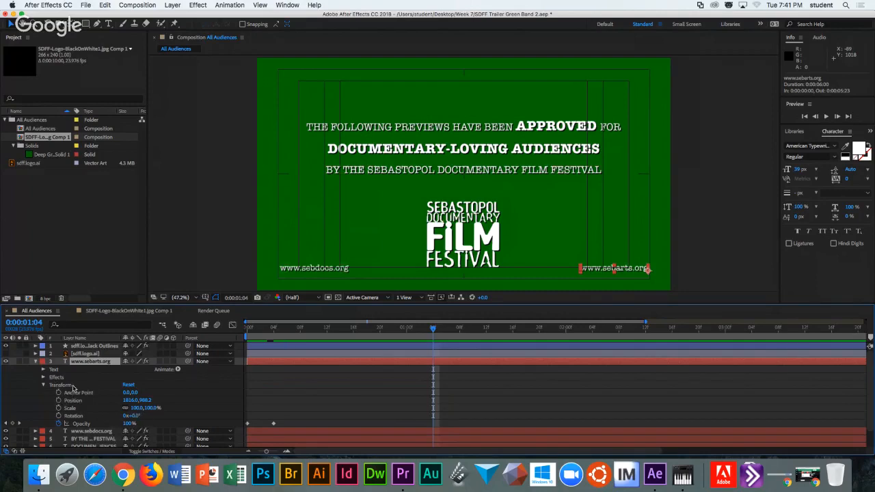
click(177, 370)
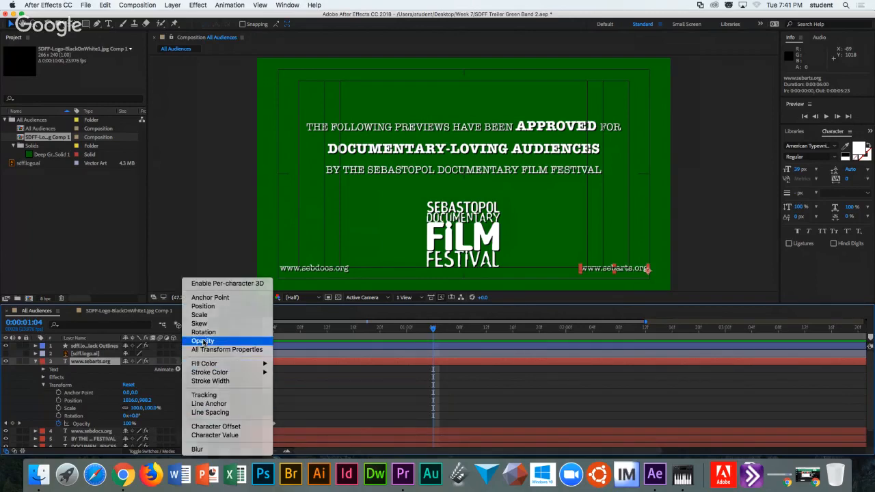
click(203, 340)
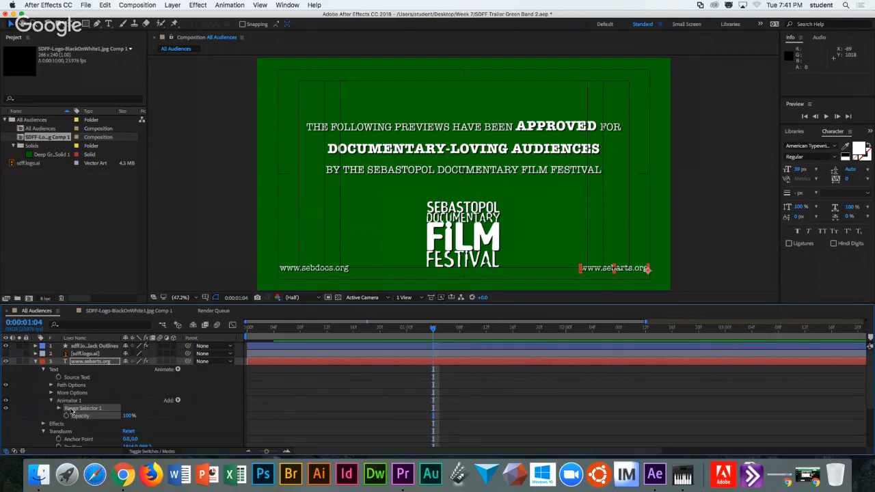
click(82, 346)
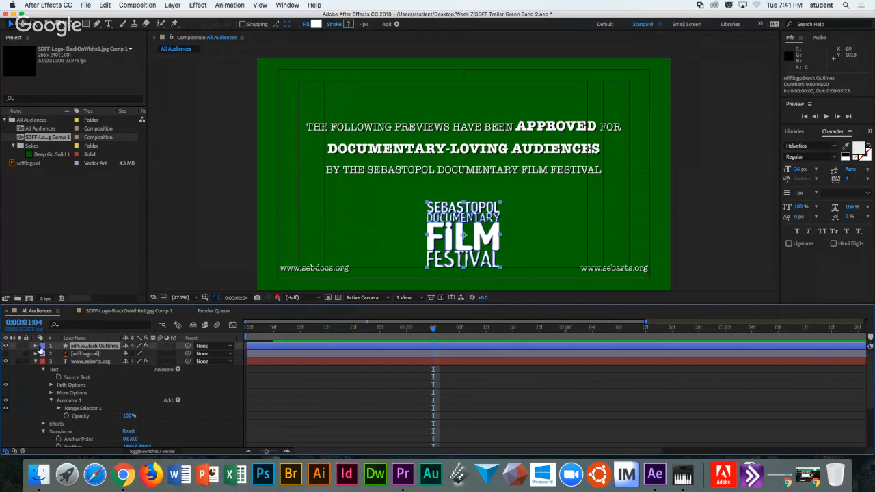
click(37, 346)
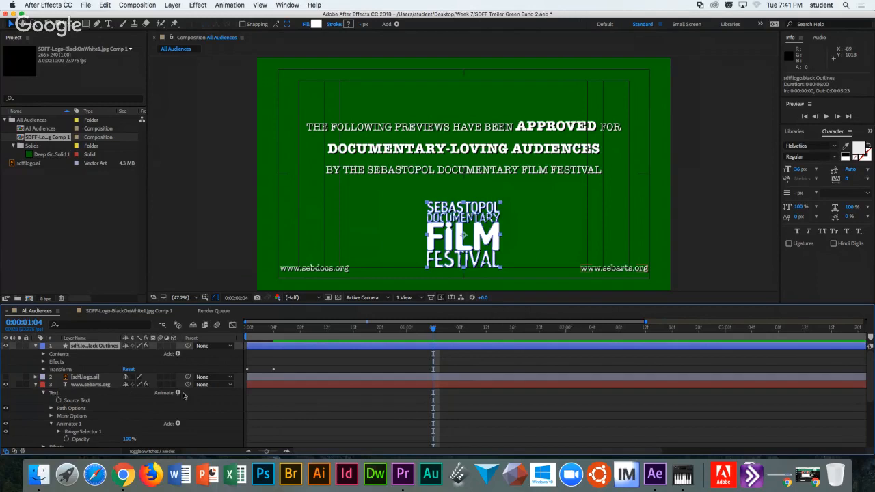
click(46, 393)
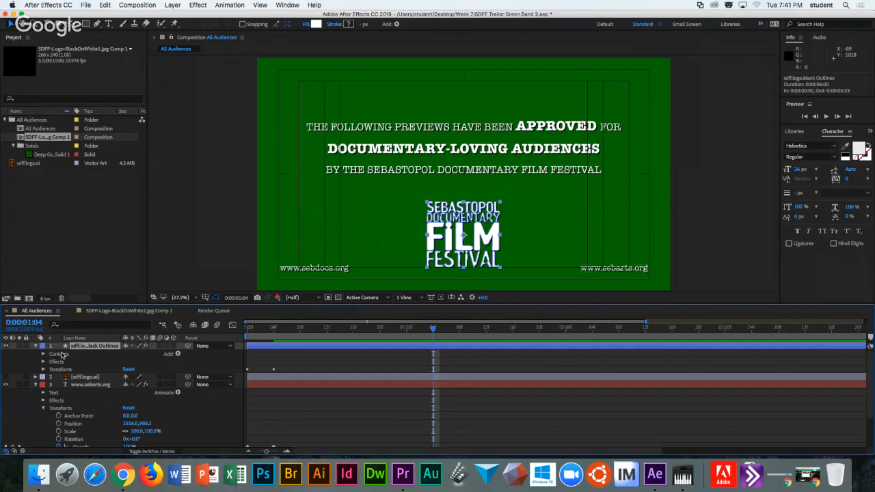
click(177, 354)
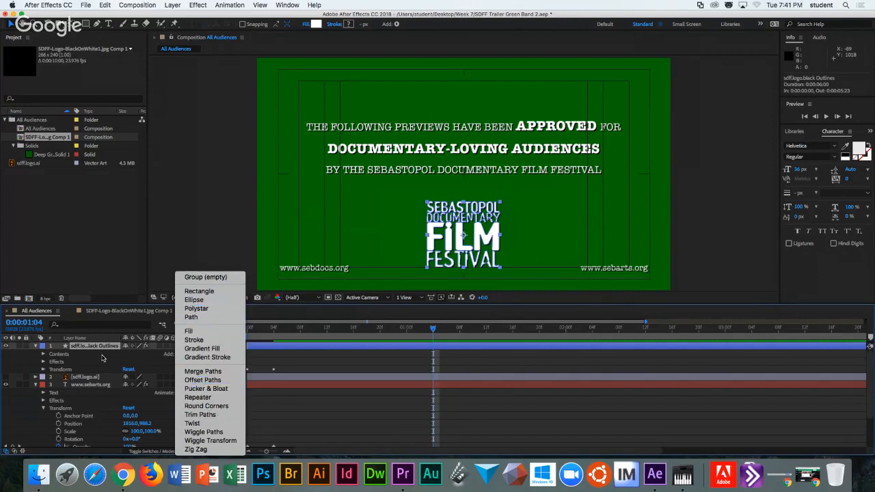
click(104, 359)
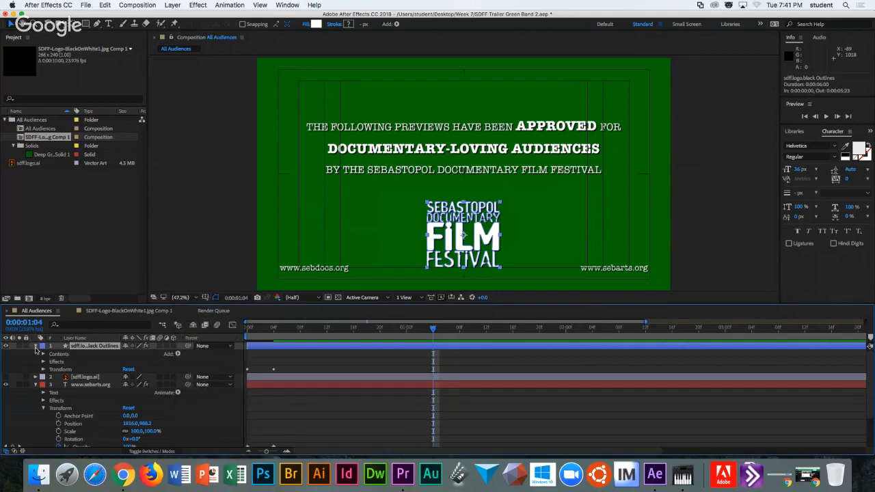
click(36, 347)
click(37, 355)
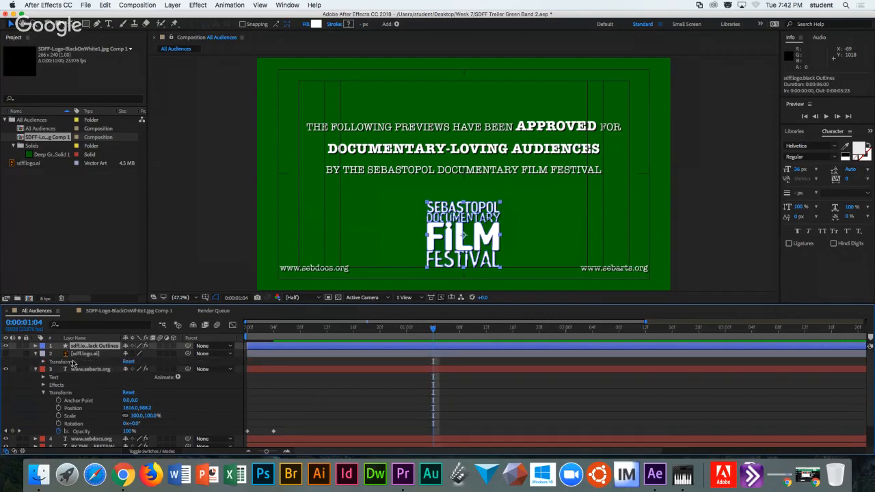
click(36, 354)
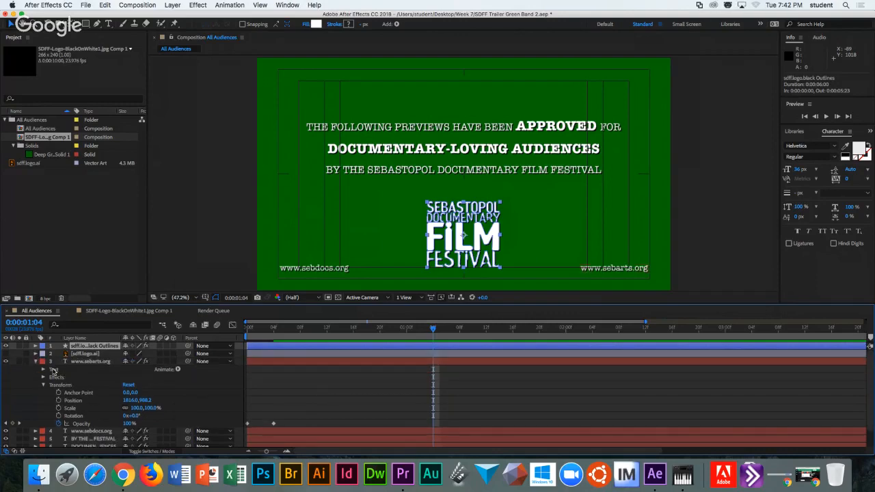
click(44, 370)
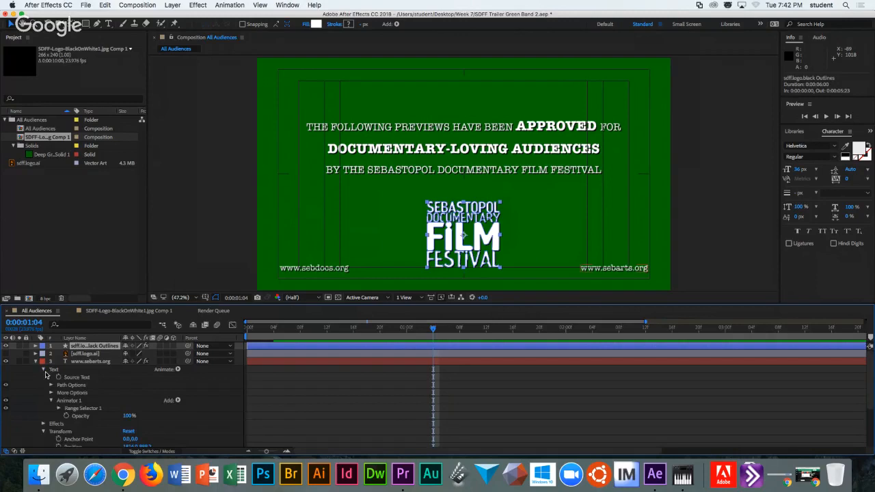
click(82, 409)
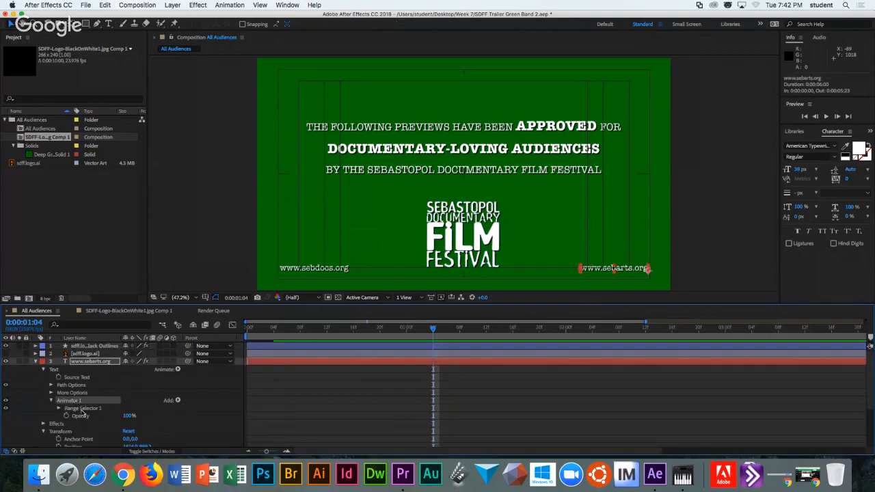
Dim Animator 1 Opacity to 74% and open Range Selector 1, nudging Start to 19%.
click(127, 417)
mouse_move(128, 417)
mouse_down()
mouse_move(61, 413)
mouse_move(127, 414)
mouse_up()
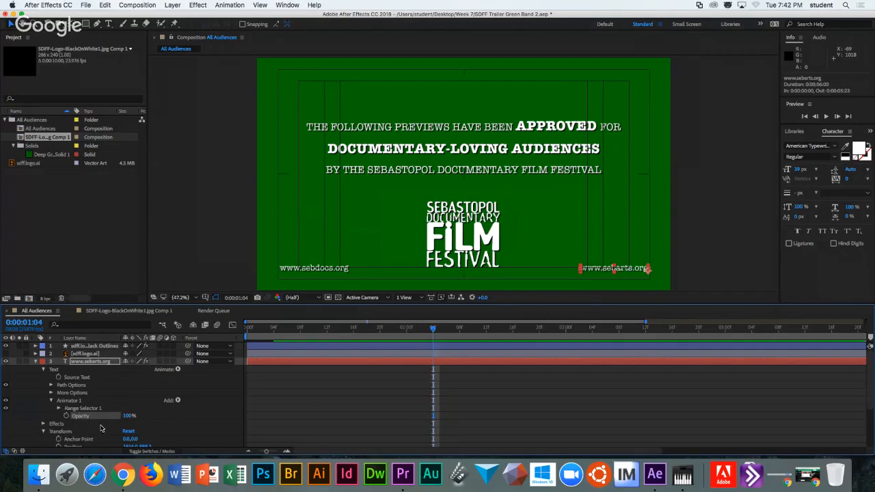
click(59, 408)
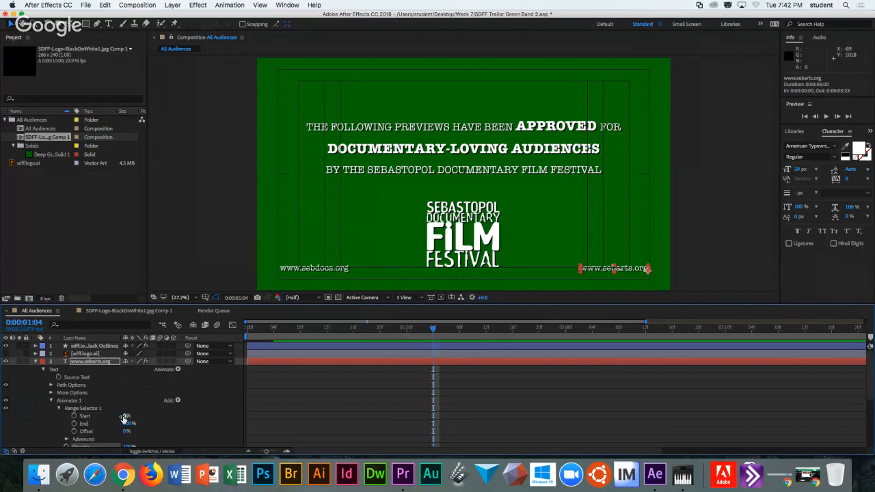
drag(125, 417, 136, 417)
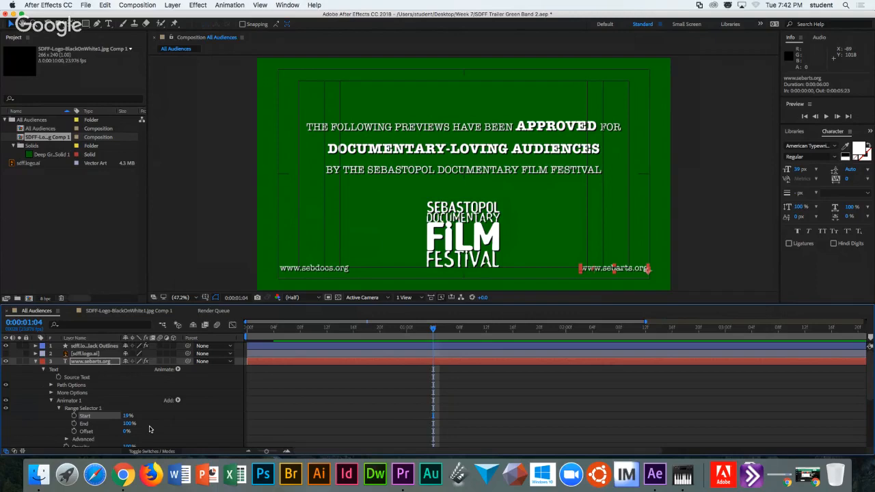
scroll(149, 430, down, 1)
scroll(149, 430, down, 1)
drag(130, 424, 112, 427)
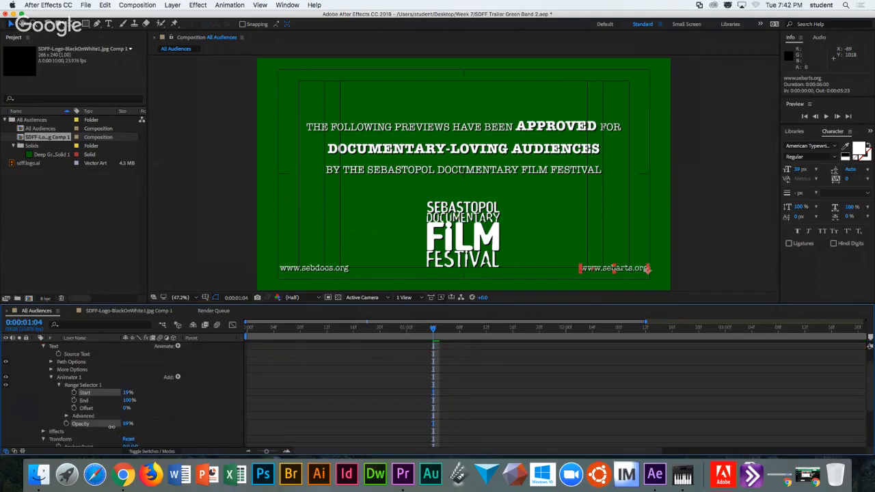
Set Range Selector 1 Start to 53%.
mouse_move(127, 393)
mouse_down()
mouse_move(145, 393)
mouse_move(137, 393)
mouse_up()
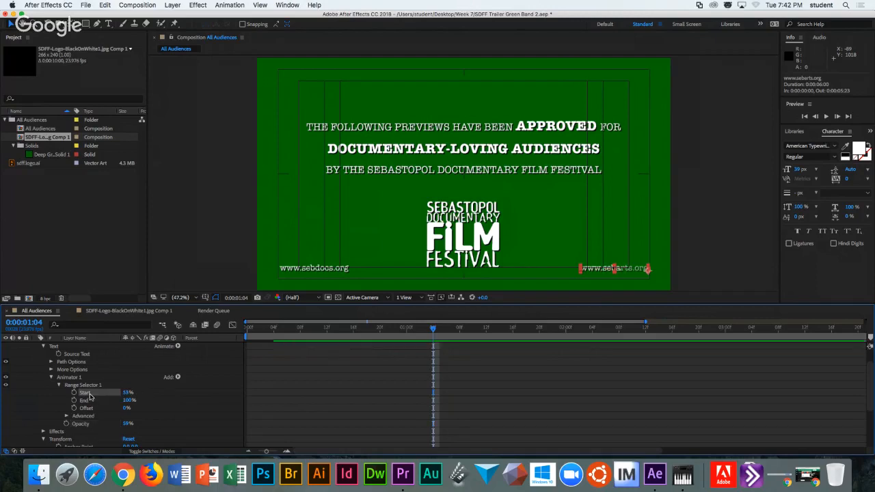
click(127, 393)
text(53)
key(Return)
Lower Animator 1 Opacity on the sebarts.org line to 43%.
click(117, 424)
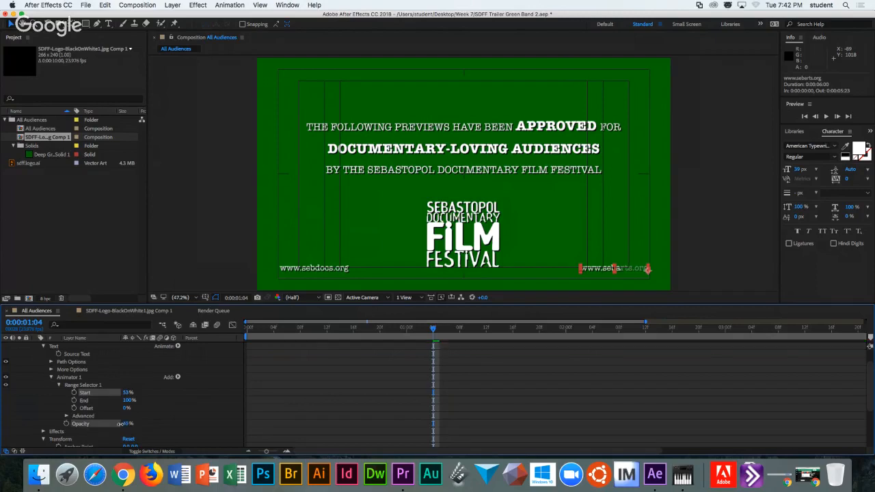
click(119, 425)
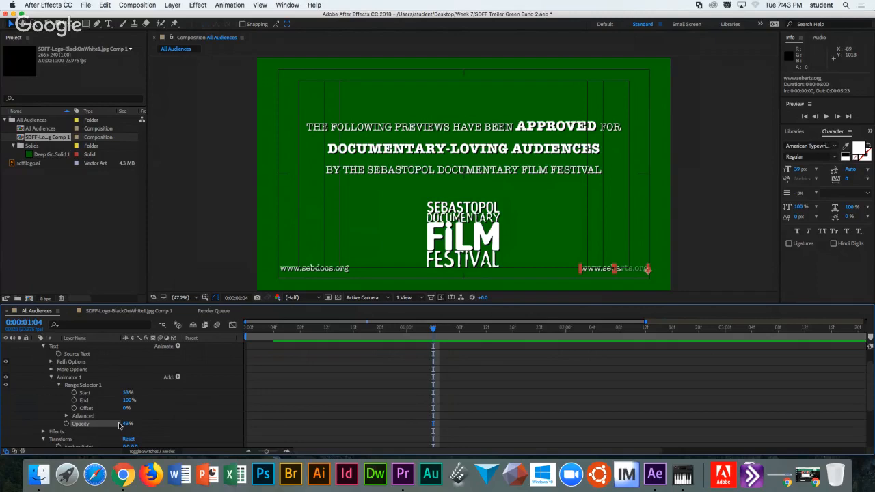
scroll(172, 422, down, 3)
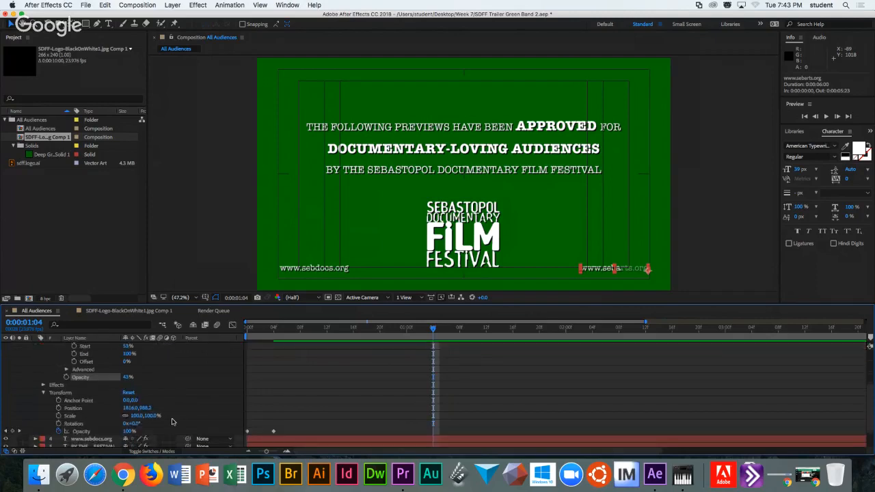
Try lowering the layer's Transform Opacity to 68%, then undo it.
mouse_move(128, 432)
mouse_down()
mouse_move(102, 432)
mouse_move(133, 431)
mouse_move(114, 432)
mouse_up()
key(super+z)
key(super+z)
key(super+z)
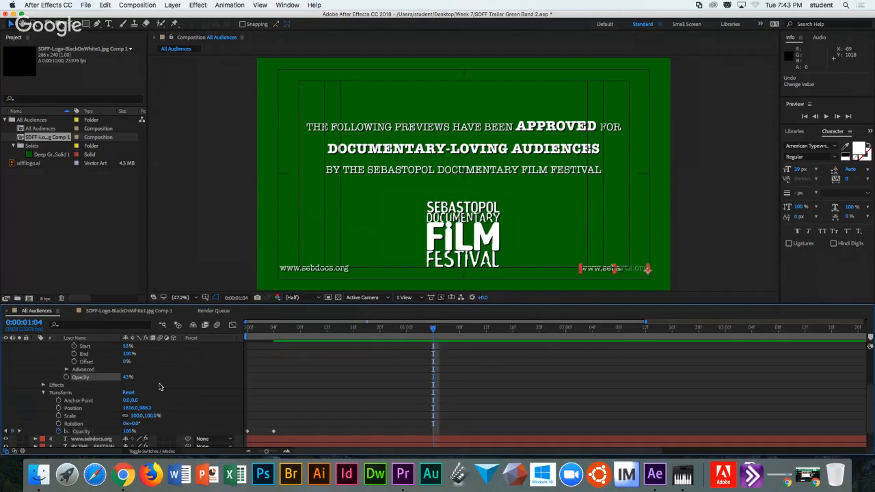
scroll(142, 371, down, 1)
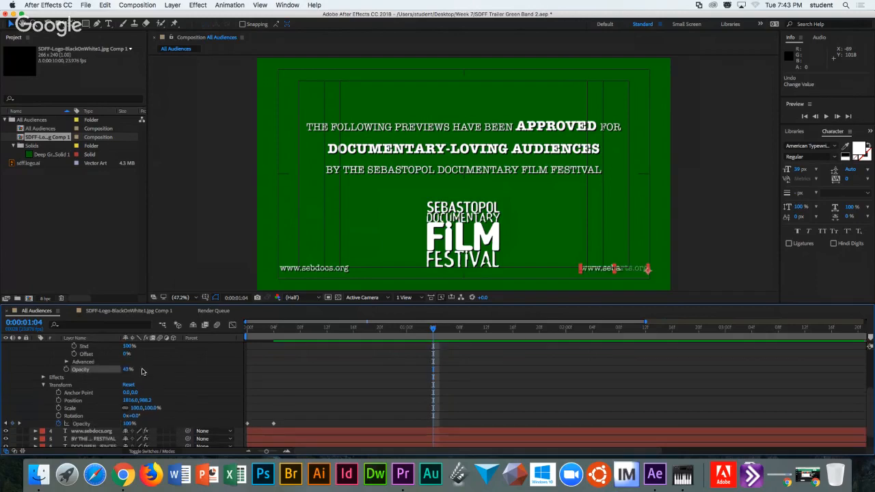
scroll(142, 371, down, 3)
scroll(142, 372, up, 5)
scroll(143, 372, up, 1)
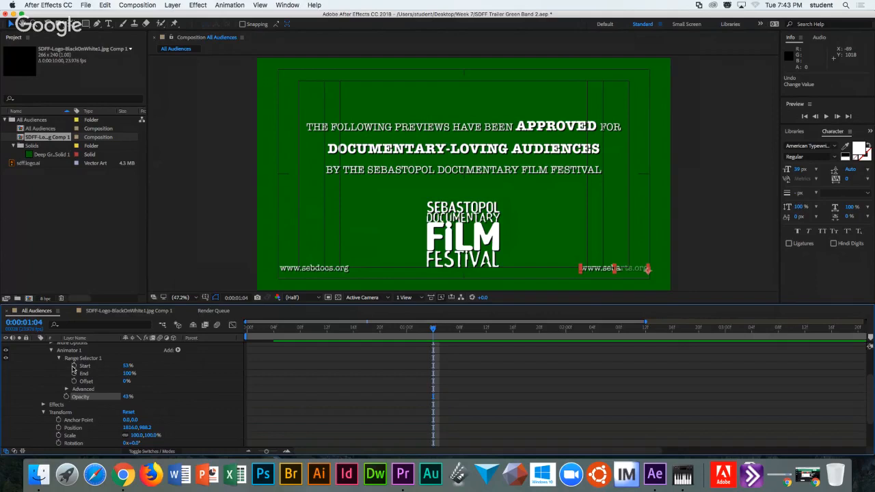
Raise the sebarts.org Range Selector Start to 66%.
drag(126, 366, 151, 371)
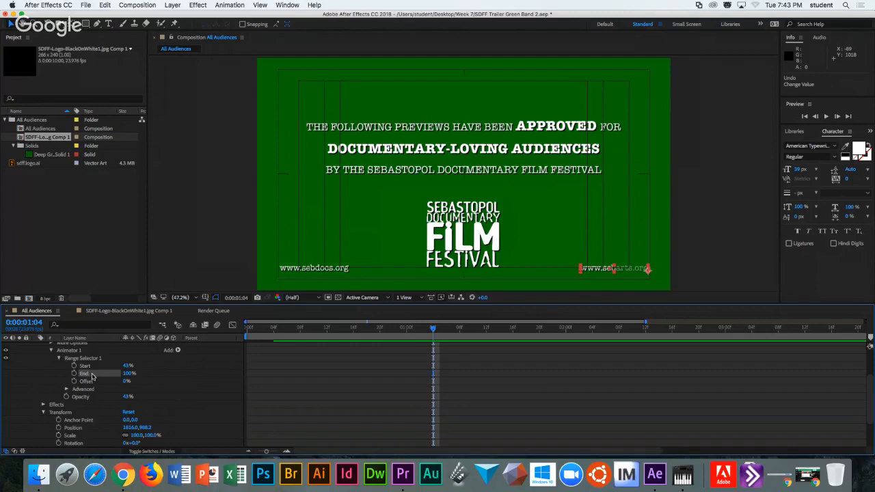
click(72, 360)
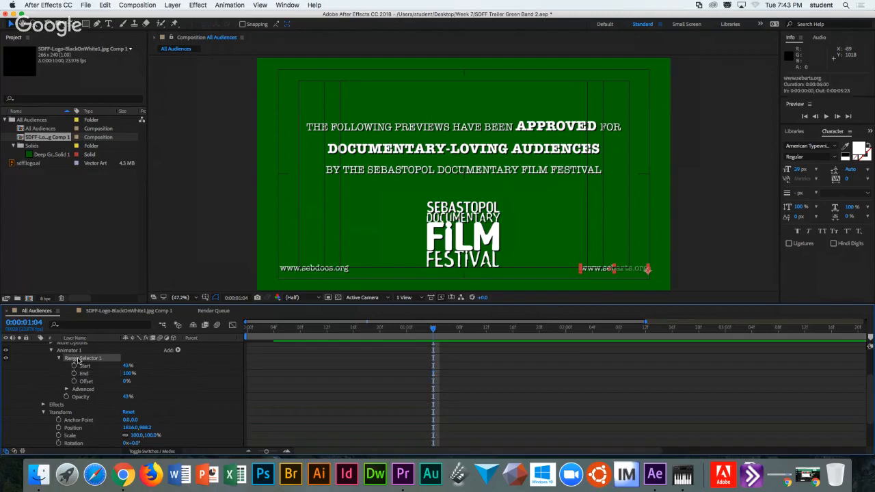
scroll(145, 394, right, 2)
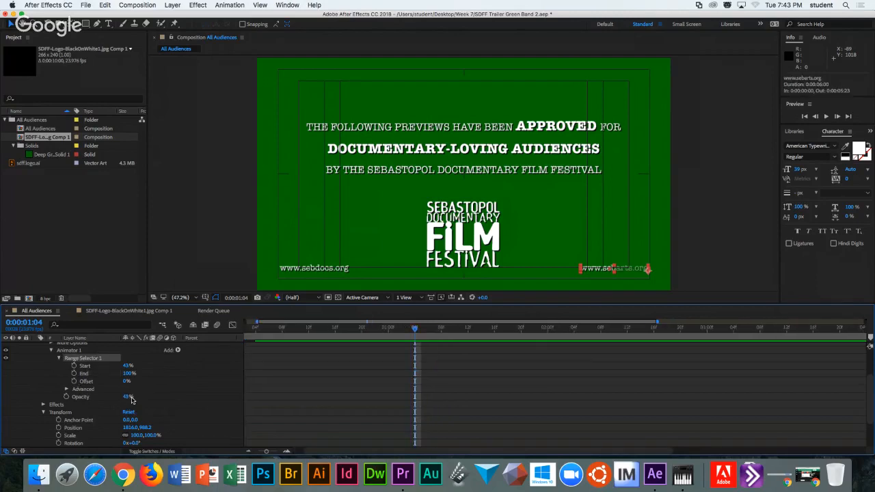
click(67, 370)
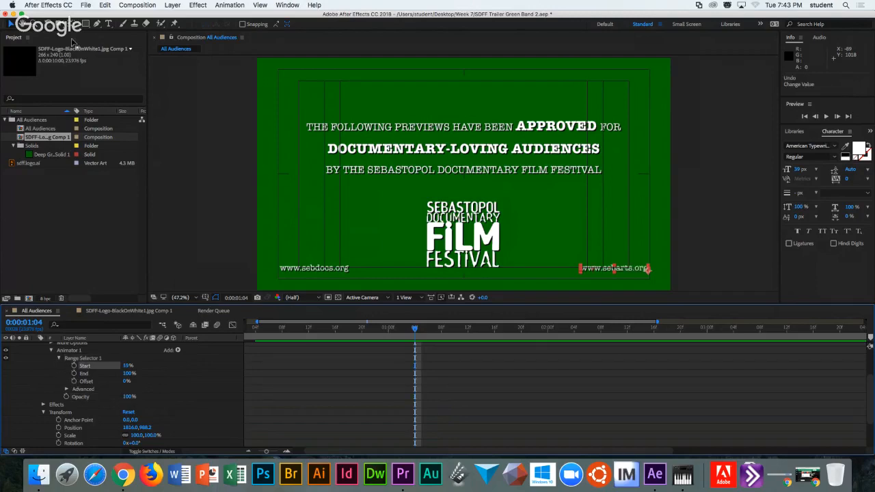
Revert the project with File > Revert, then show the last Week 7 question in Google Slides.
click(86, 4)
click(85, 5)
click(86, 5)
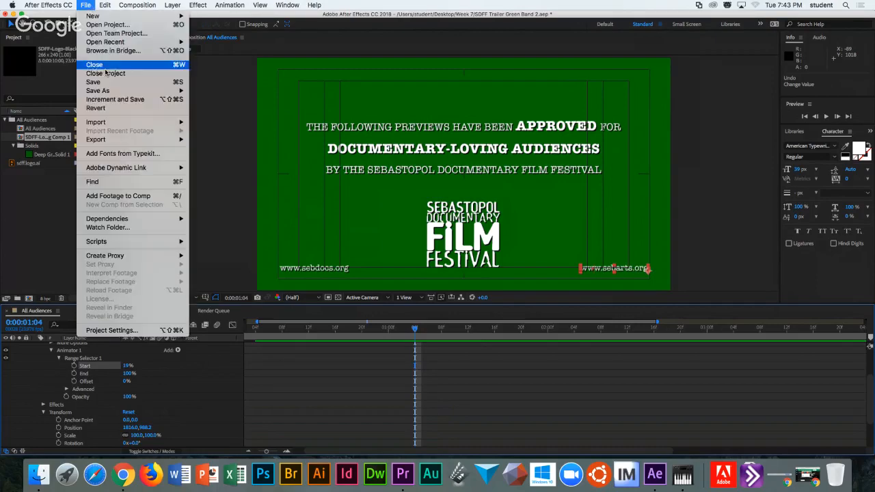
click(112, 109)
click(521, 251)
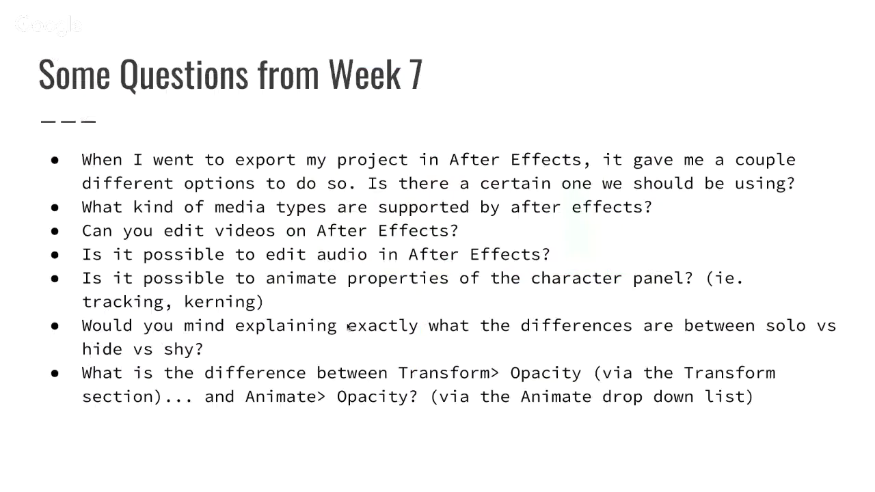
click(349, 329)
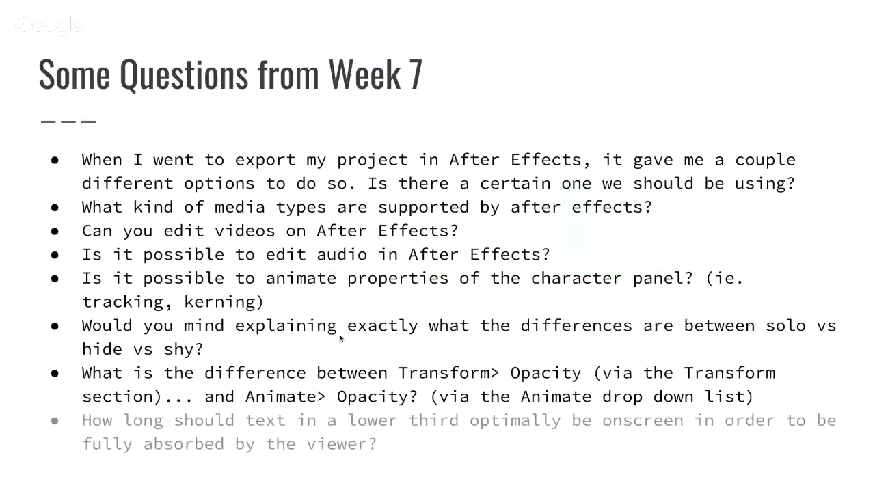
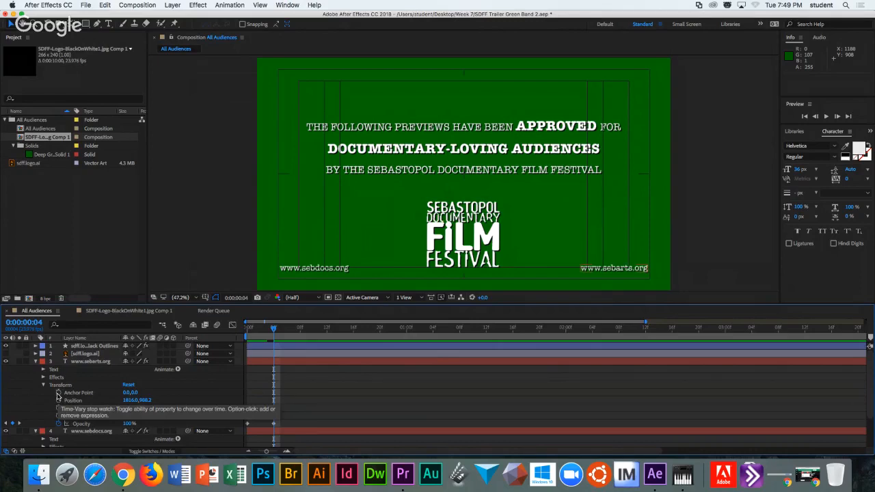
drag(130, 402, 113, 394)
key(ctrl+z)
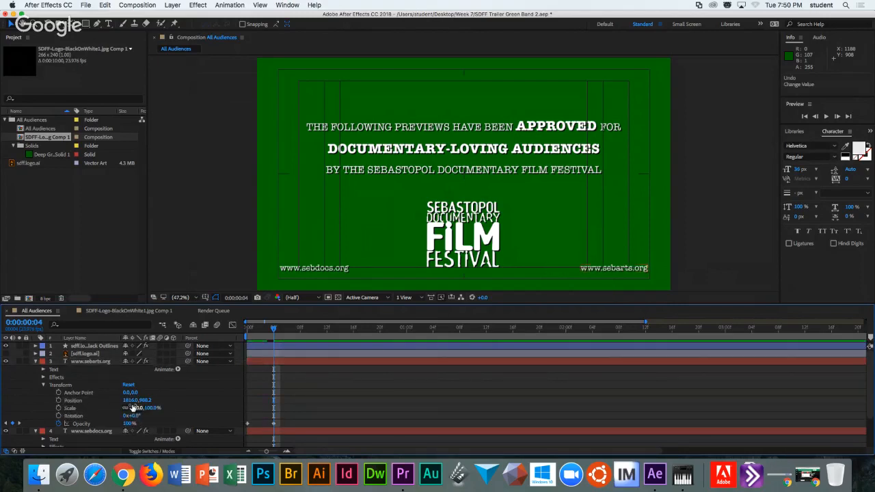
drag(128, 395, 136, 396)
mouse_move(132, 415)
mouse_down()
mouse_move(119, 415)
mouse_move(135, 419)
mouse_up()
key(F2)
drag(127, 395, 56, 393)
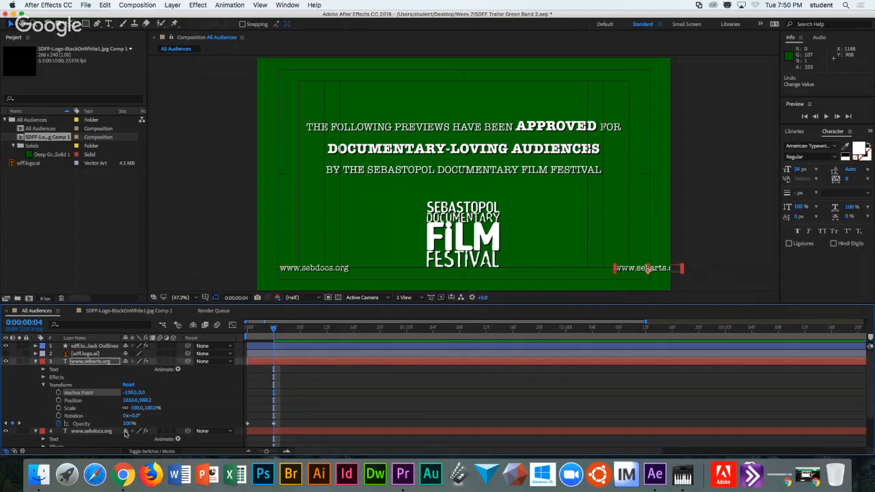
mouse_move(133, 415)
mouse_down()
mouse_move(99, 415)
mouse_move(134, 416)
mouse_move(114, 415)
mouse_move(133, 415)
mouse_move(124, 416)
mouse_up()
key(super+z)
key(super+z)
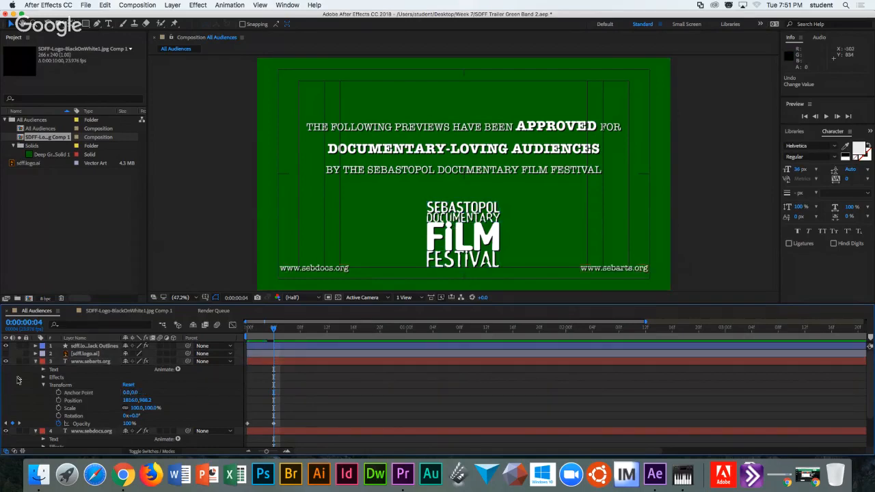
Solo the festival logo, centre it at 960,533.2, and enable Hide Shy Layers to hide the others.
click(36, 361)
click(80, 347)
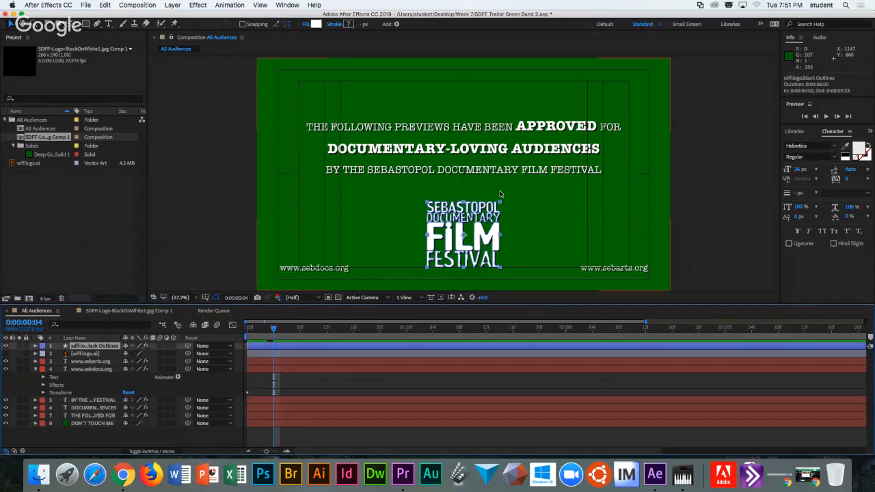
click(19, 346)
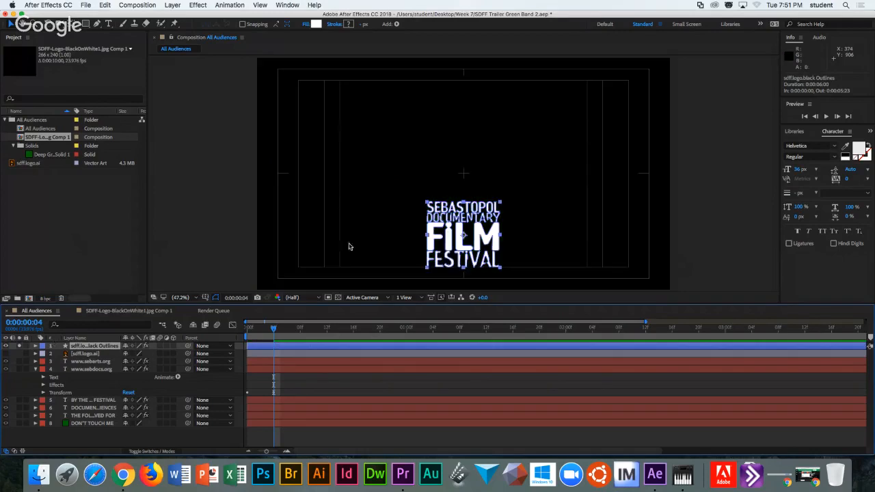
drag(458, 244, 460, 174)
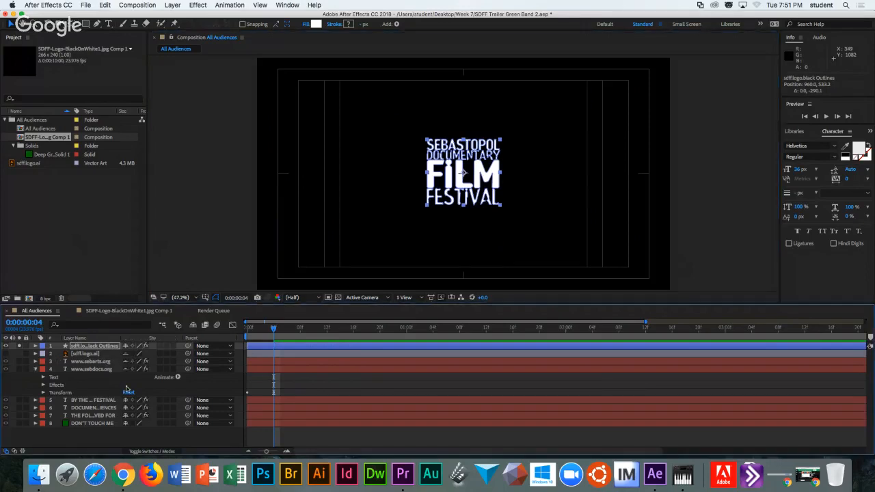
click(193, 325)
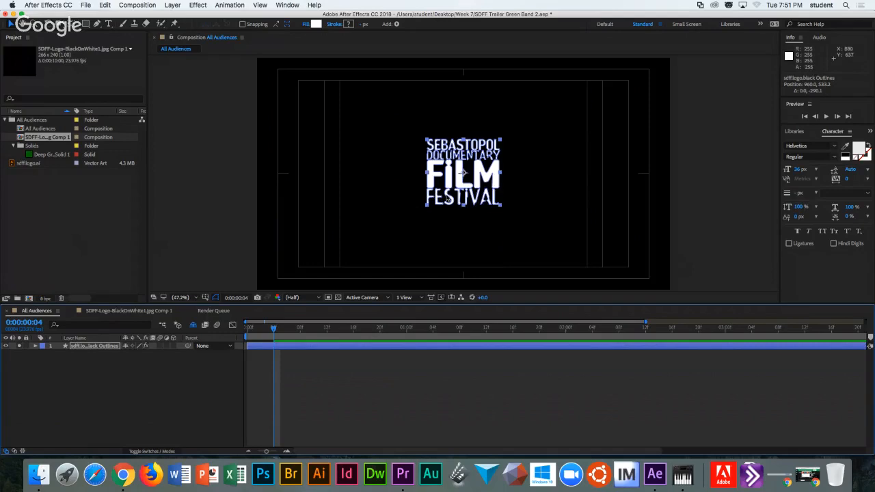
Keyframe the logo's Position at 0:00:00:05, then move it upper right to 1383.5,404.0 at 0:00:00:16.
click(36, 348)
click(43, 370)
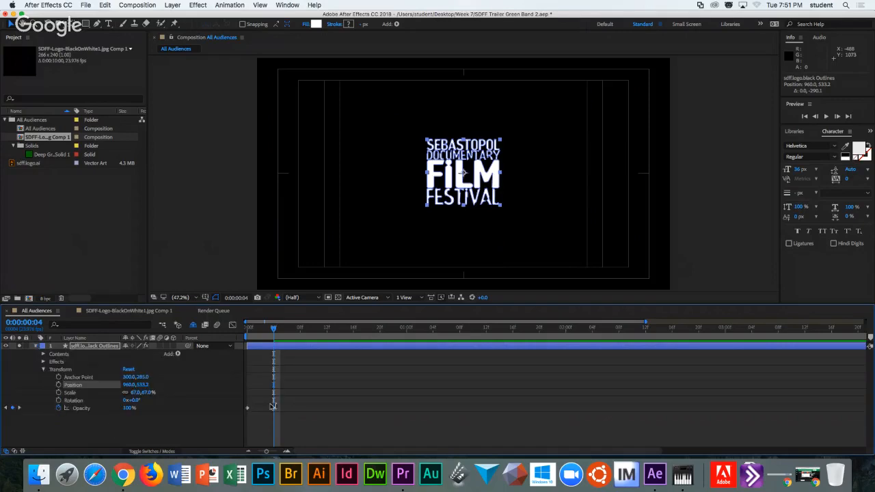
mouse_move(273, 331)
mouse_down()
mouse_move(254, 335)
mouse_move(280, 336)
mouse_up()
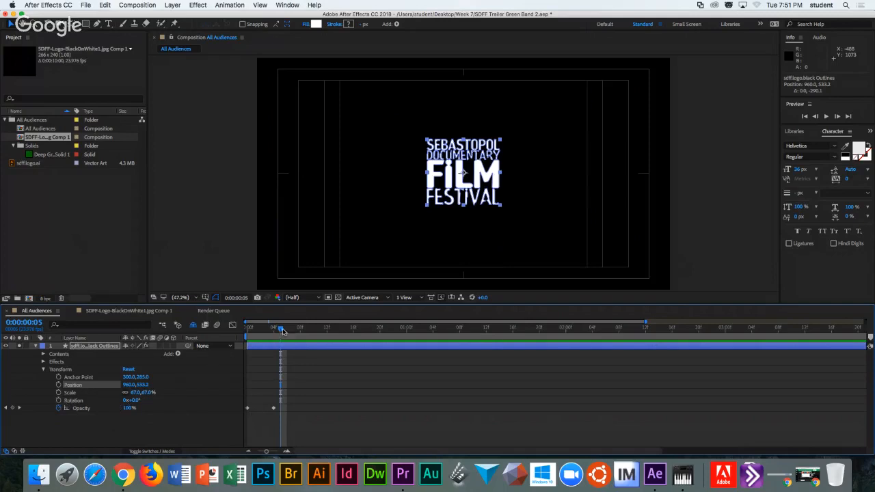
click(59, 386)
click(66, 388)
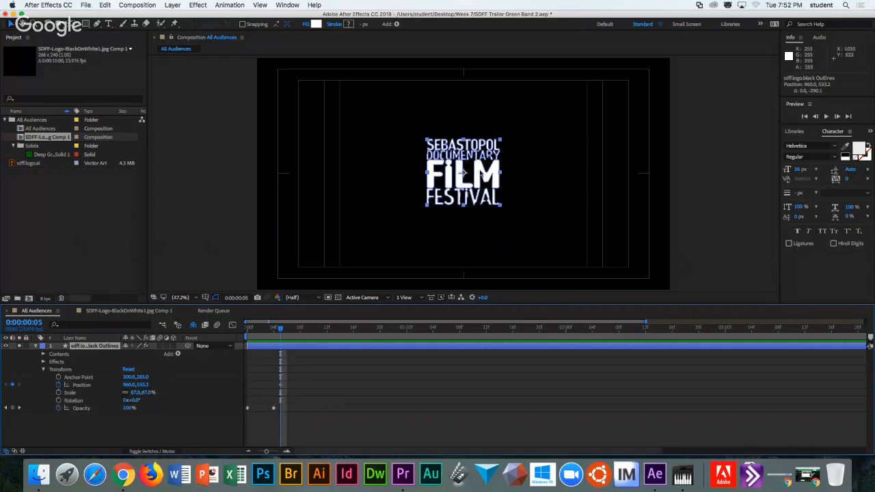
drag(280, 333, 354, 329)
drag(479, 177, 578, 149)
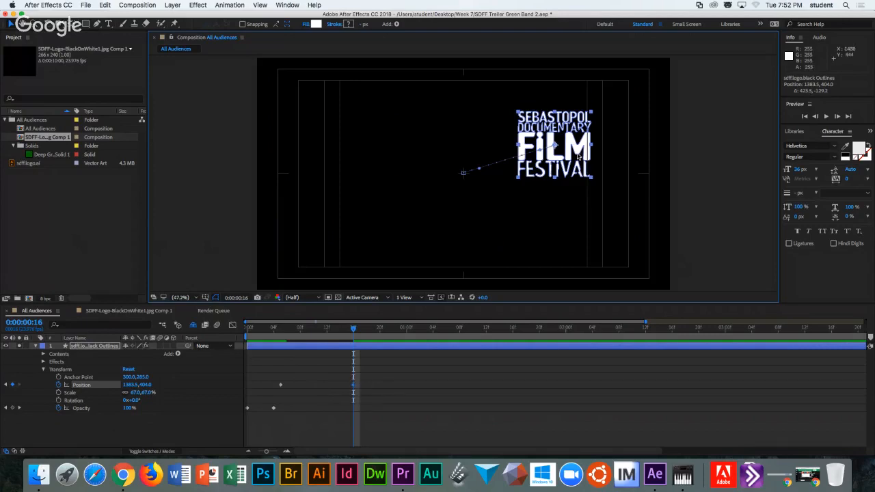
Raise the upper-right logo position slightly, then add a lower-right Position keyframe at 0:00:01:04.
drag(573, 141, 552, 128)
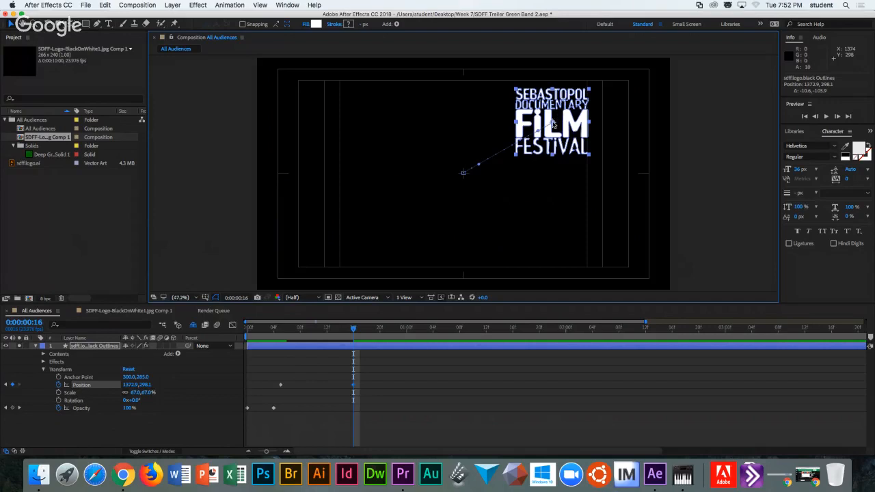
drag(275, 333, 361, 330)
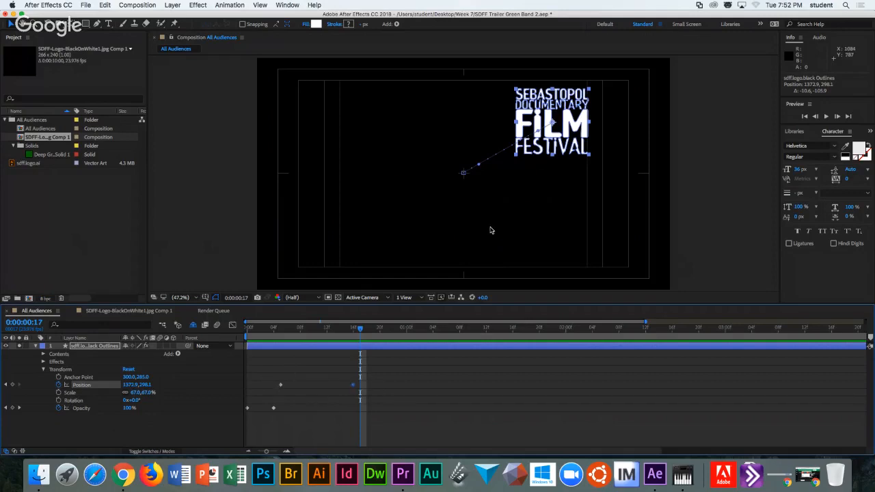
drag(361, 331, 433, 331)
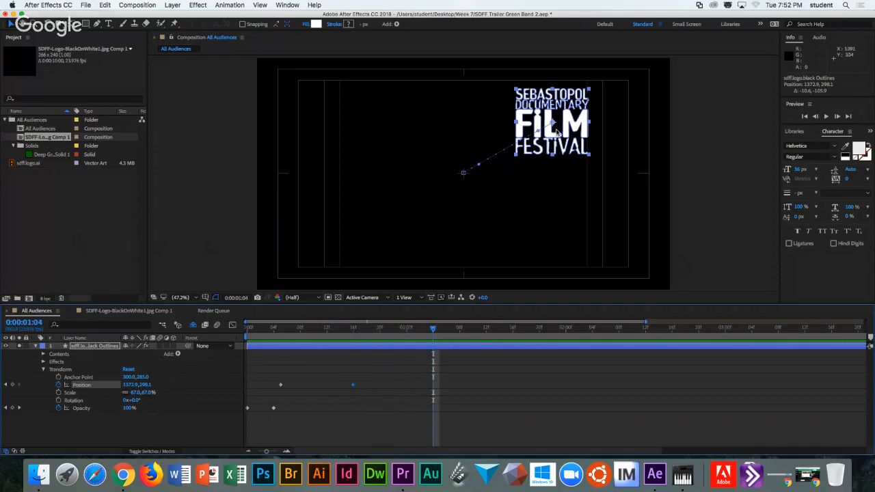
drag(567, 134, 569, 244)
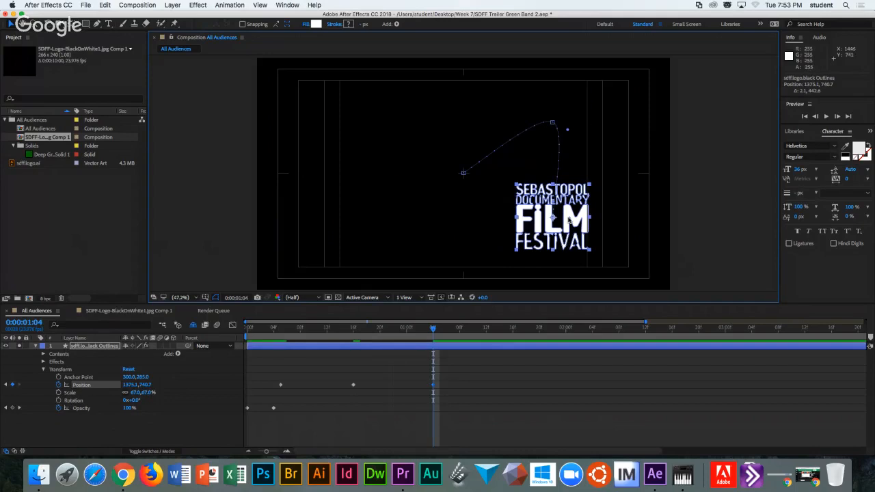
Add lower-left and upper-left keyframes at 1:16 and 2:04, returning to centre 960,535.3 at 2:15.
drag(435, 329, 513, 328)
drag(576, 221, 418, 217)
key(space)
drag(405, 210, 394, 118)
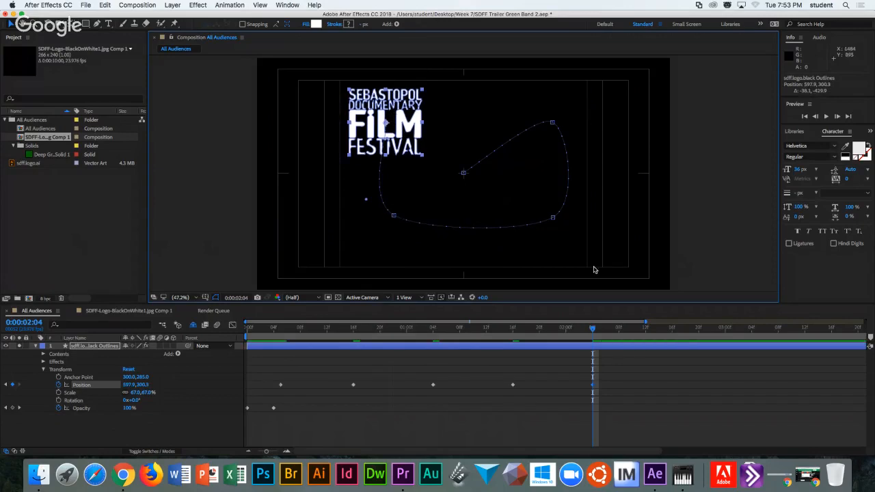
drag(594, 329, 667, 330)
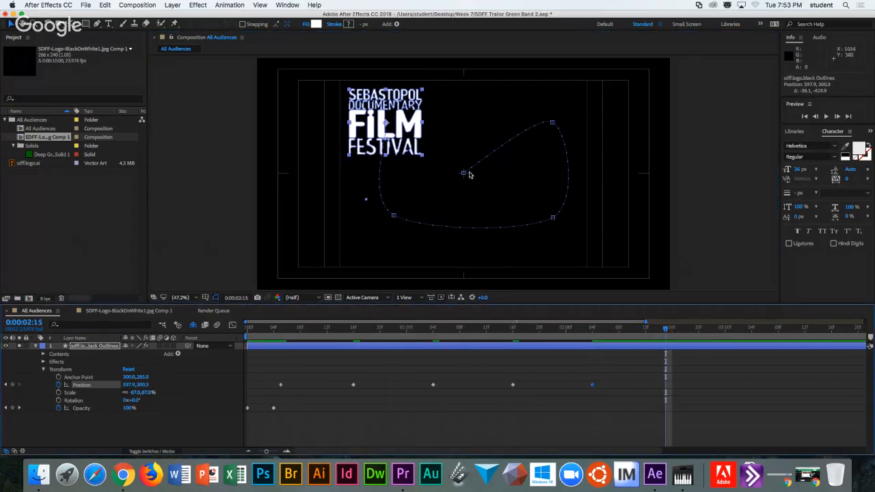
drag(416, 122, 486, 169)
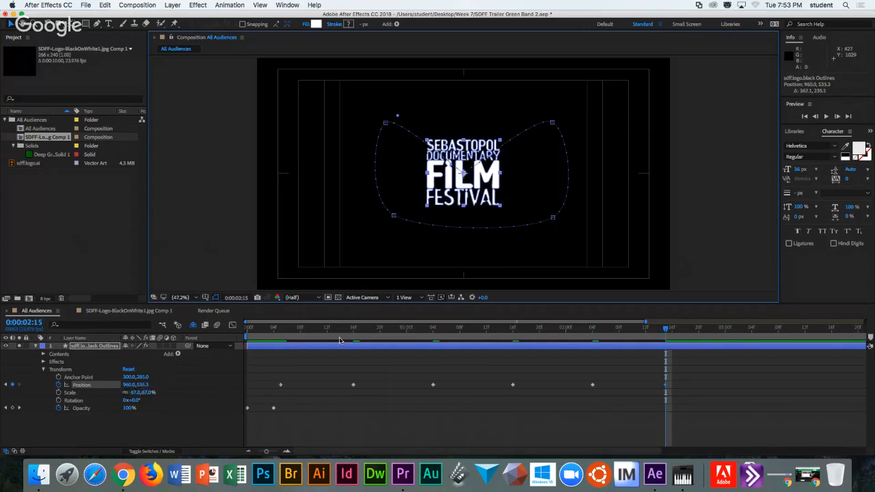
drag(277, 330, 679, 331)
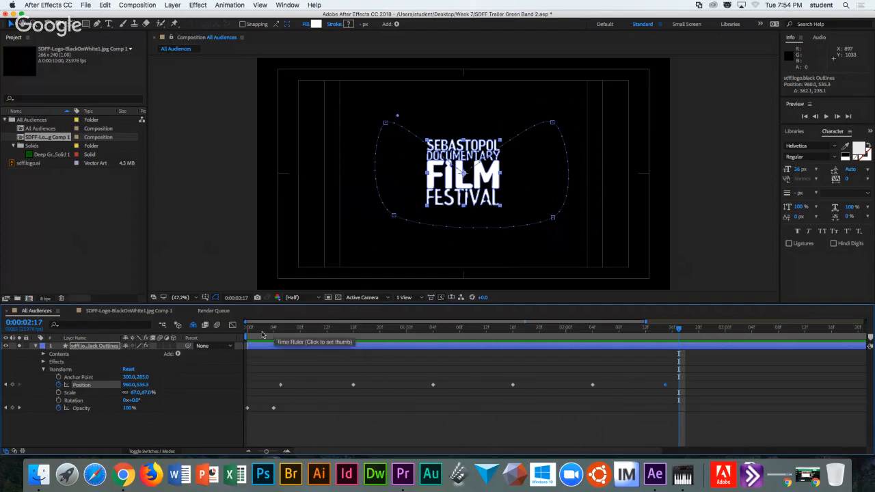
drag(278, 329, 677, 339)
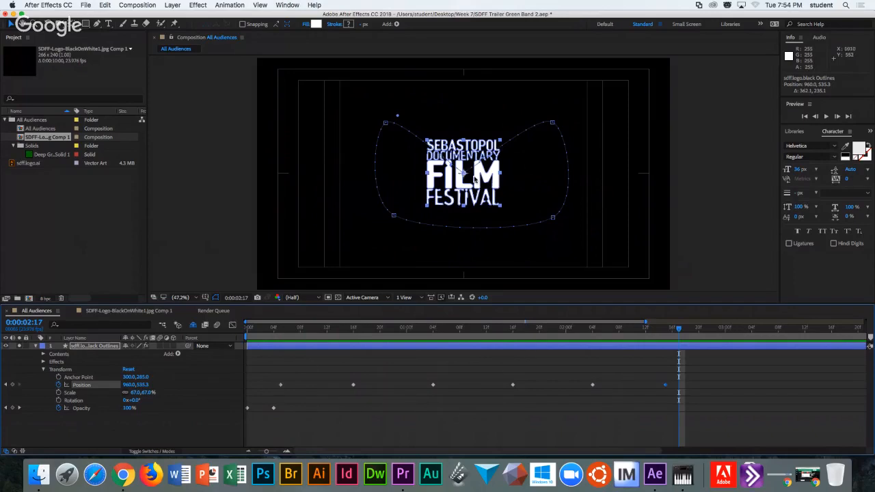
Reshape the motion path by pulling its four corner points outward.
click(554, 125)
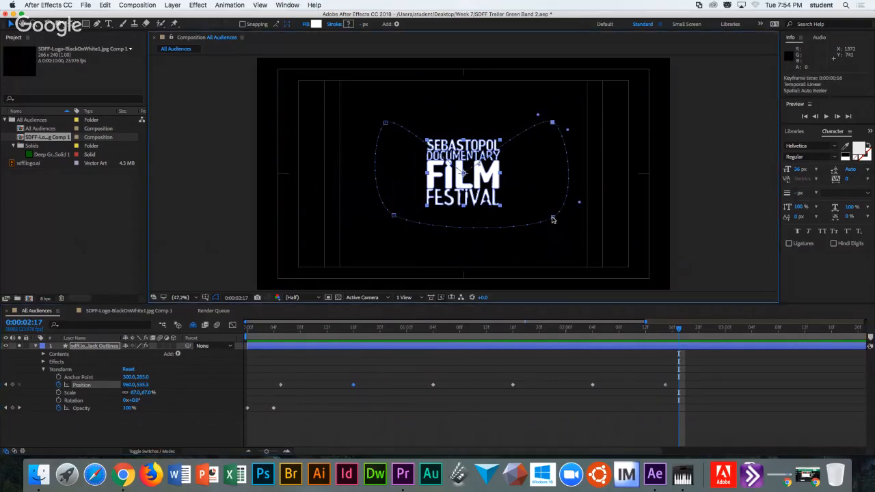
click(553, 125)
mouse_move(553, 123)
mouse_down()
mouse_move(558, 108)
mouse_move(565, 121)
mouse_up()
drag(552, 217, 554, 231)
drag(394, 216, 385, 227)
mouse_move(387, 127)
mouse_down()
mouse_move(378, 115)
mouse_move(374, 121)
mouse_up()
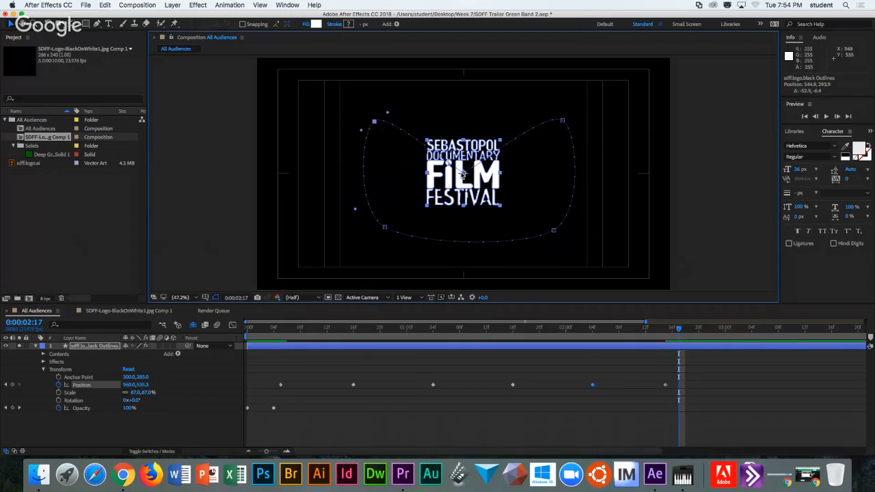
drag(562, 120, 559, 115)
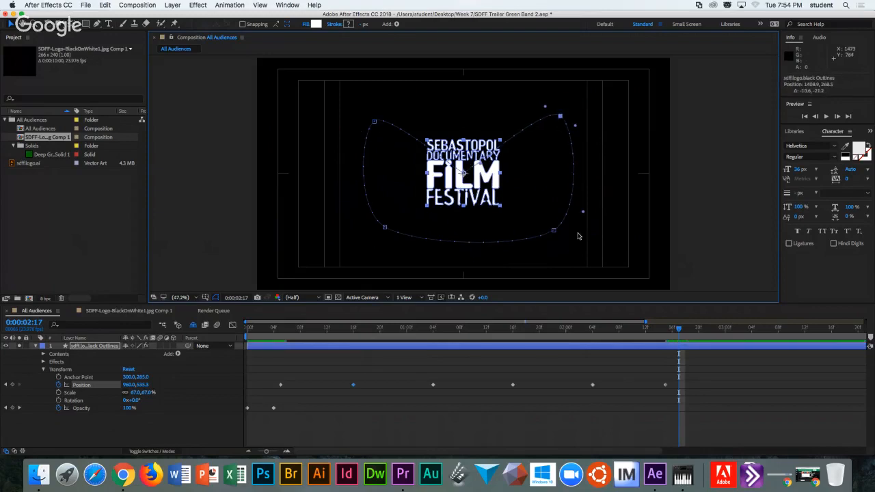
Recentre the logo at 960,537.4 at 0:00:02:15, widen the upper-left bend, and retime that keyframe earlier.
click(664, 328)
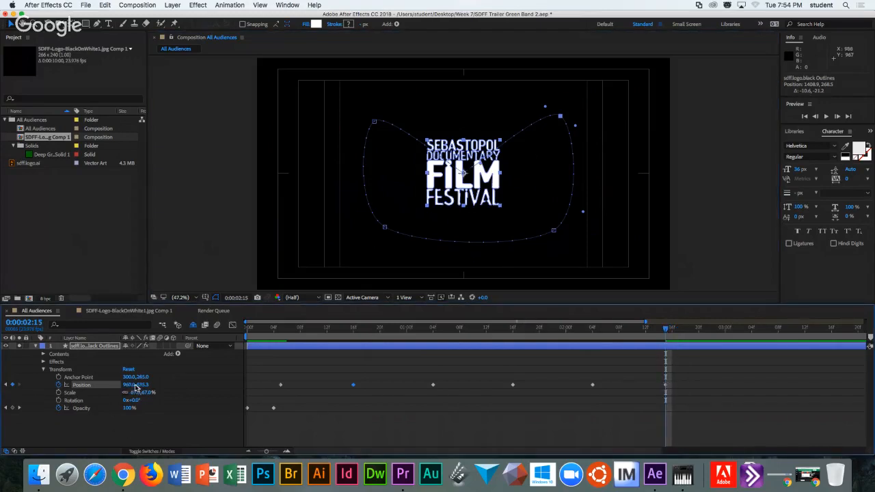
drag(461, 170, 466, 156)
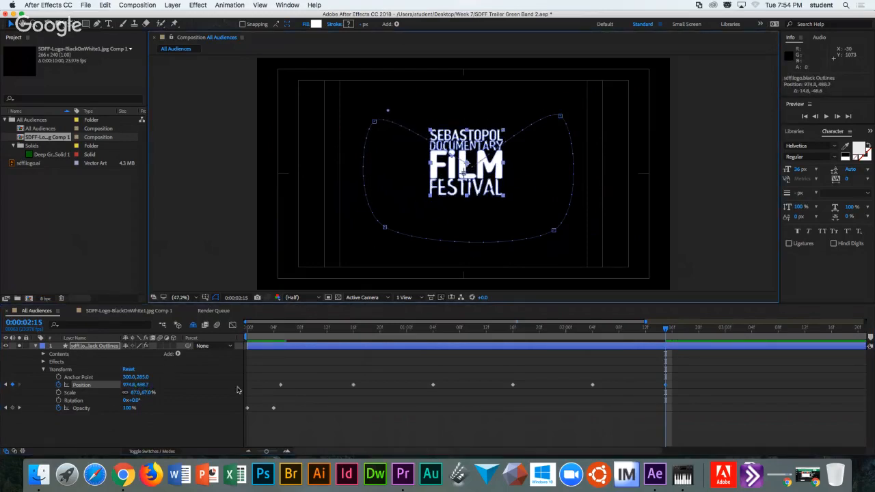
drag(481, 165, 477, 175)
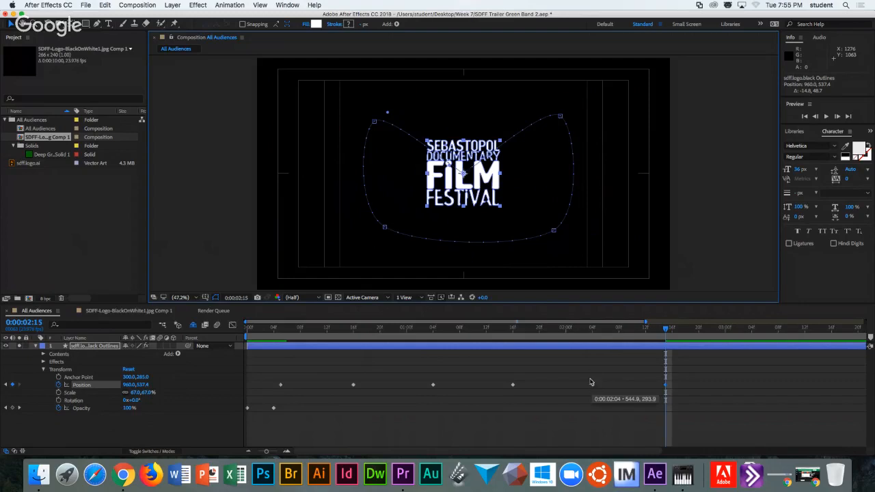
mouse_move(374, 122)
mouse_down()
mouse_move(367, 112)
mouse_move(375, 133)
mouse_move(372, 122)
mouse_move(381, 117)
mouse_move(367, 121)
mouse_up()
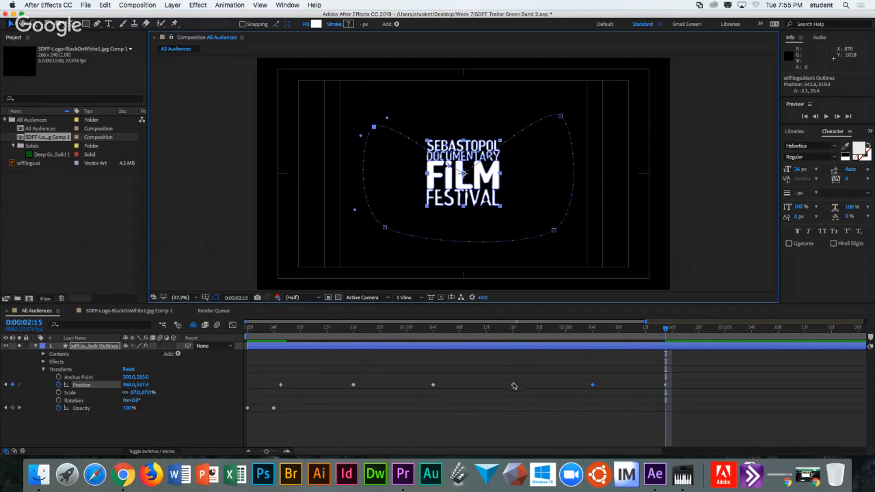
mouse_move(512, 388)
mouse_move(593, 387)
mouse_down()
mouse_move(567, 388)
mouse_move(586, 387)
mouse_up()
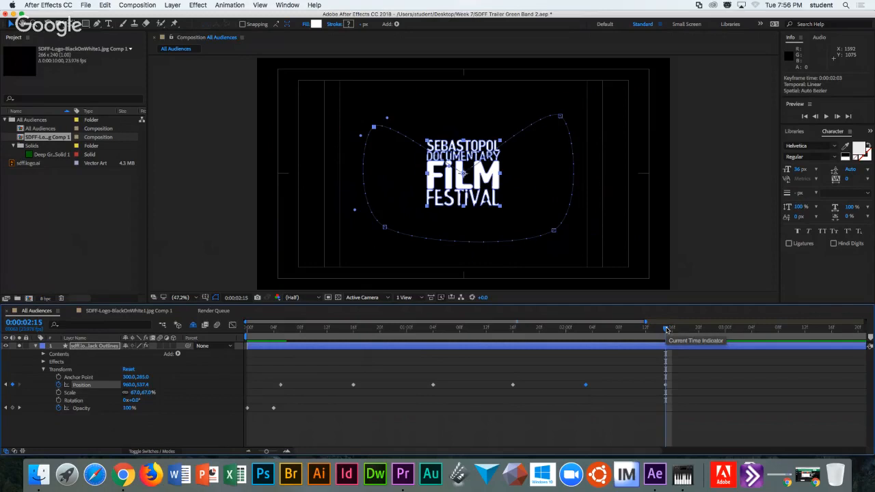
Step frame by frame around 2:00, then retime the upper-right Position keyframe from 0:00:00:16 to 0:00:00:11.
drag(667, 331, 625, 339)
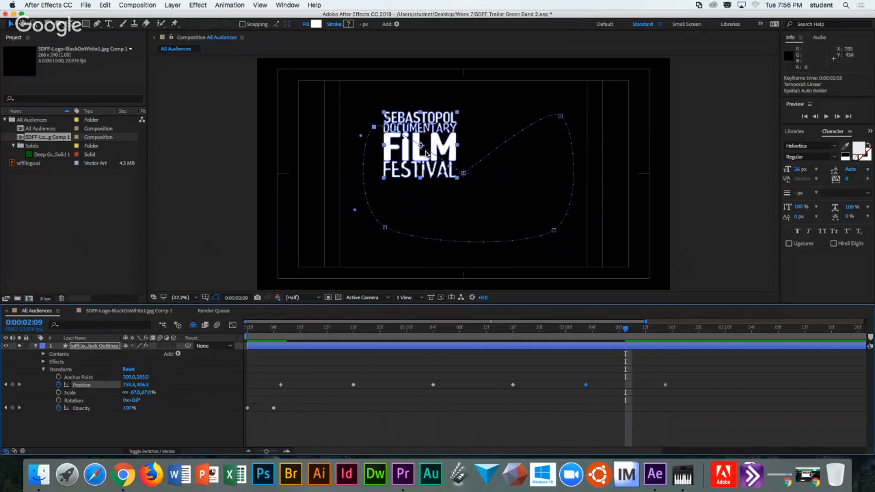
key(Page_Down)
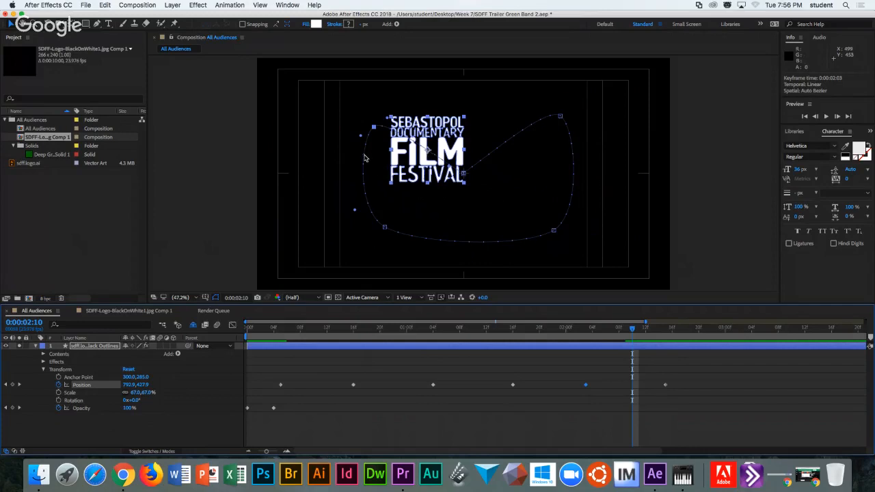
key(Page_Up)
key(Page_Up)
key(Page_Up)
key(Page_Up)
key(Page_Up)
key(Page_Up)
key(Page_Up)
key(Page_Up)
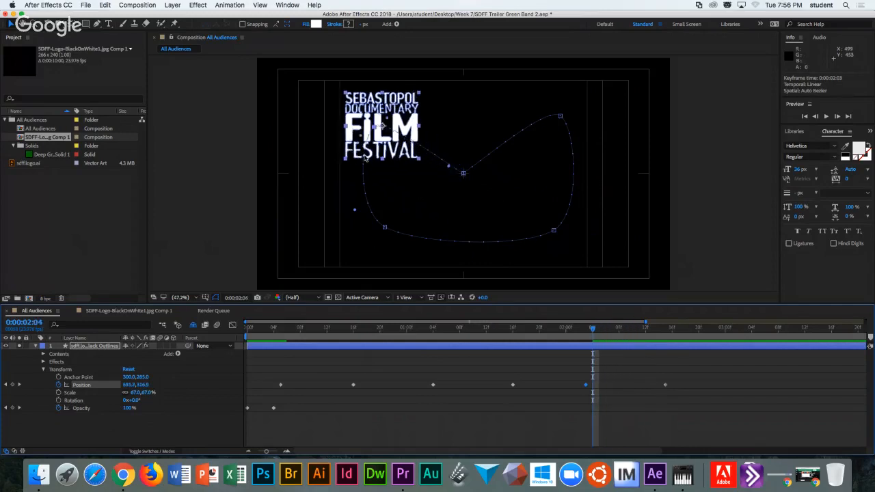
key(Page_Up)
key(Page_Up)
key(Page_Up)
key(Page_Down)
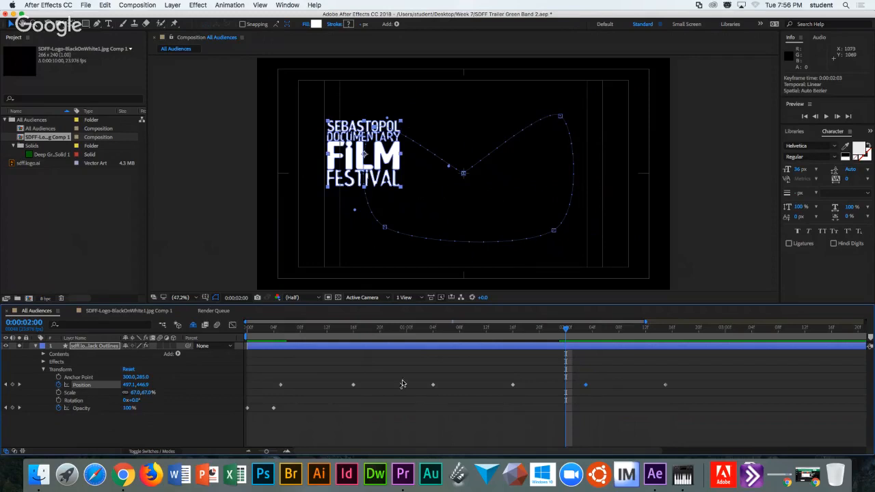
drag(353, 387, 321, 386)
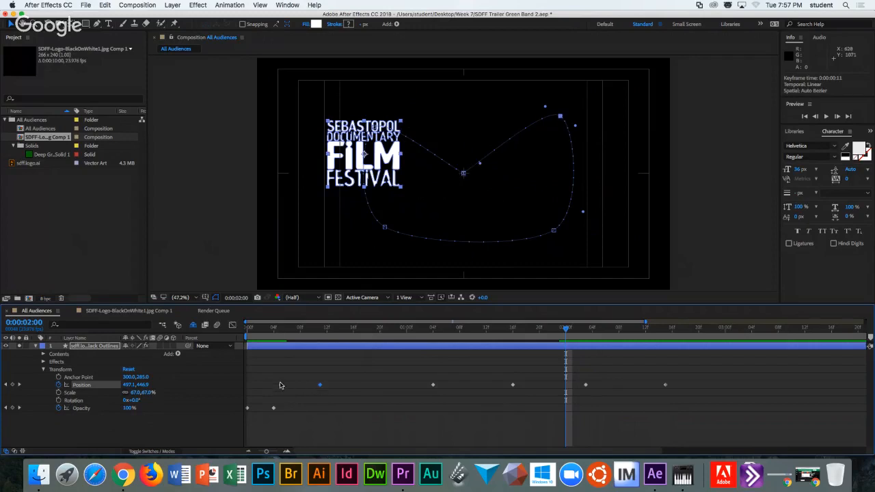
Move the frame-11 upper-right Position keyframe later to about frame 16 and select its motion-path vertex.
click(281, 329)
click(320, 330)
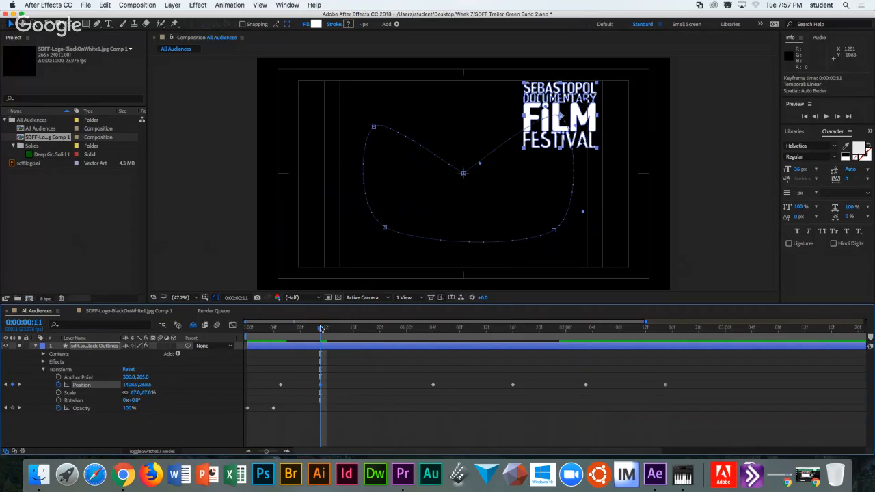
drag(320, 385, 346, 387)
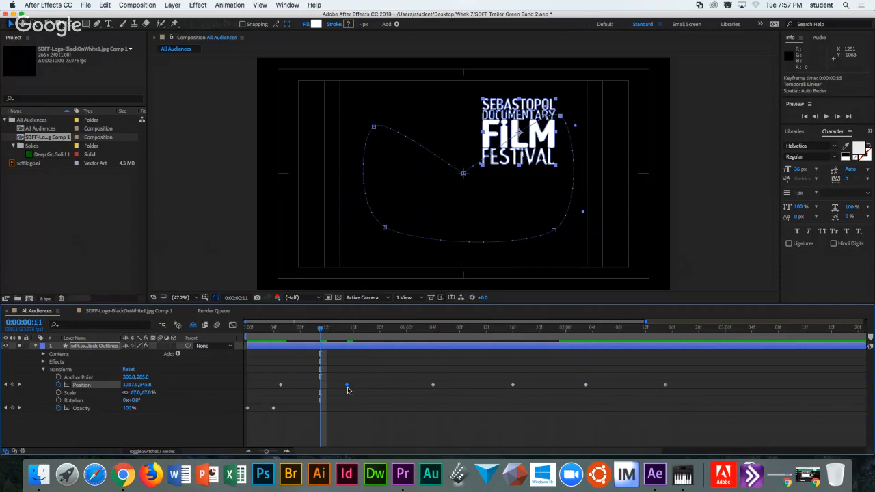
drag(347, 388, 352, 388)
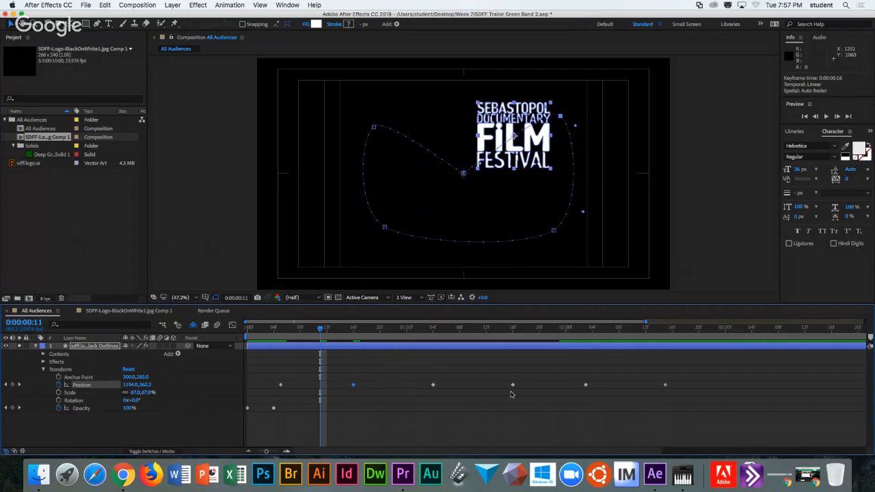
click(375, 129)
click(374, 129)
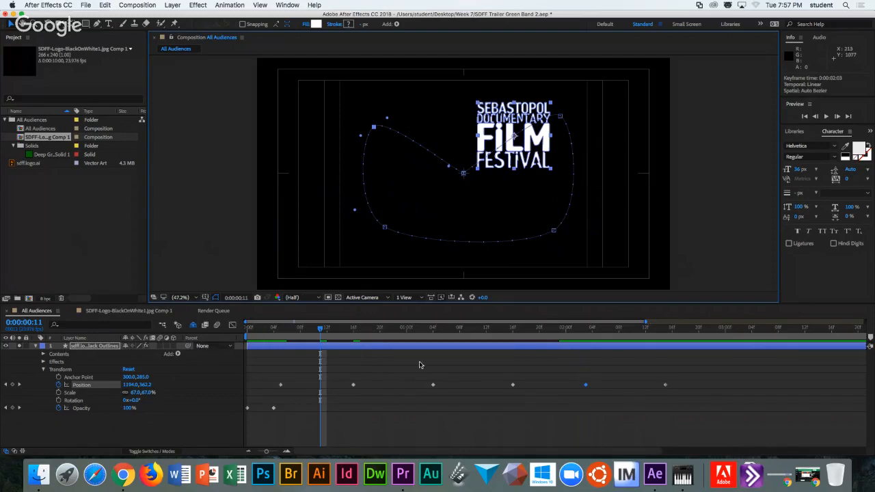
Delete the four later Position keyframes, keeping the straight move to 1408.9,268.5, and select the remaining two.
click(280, 385)
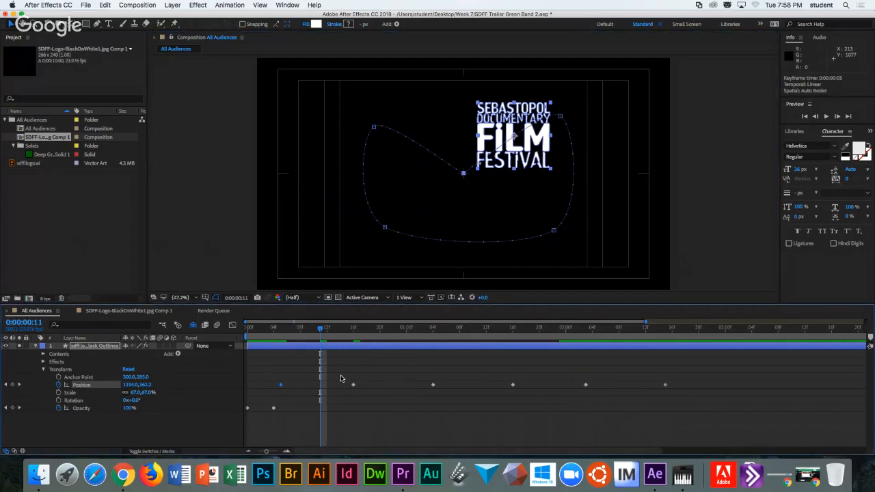
drag(322, 333, 354, 331)
drag(406, 361, 699, 398)
key(Delete)
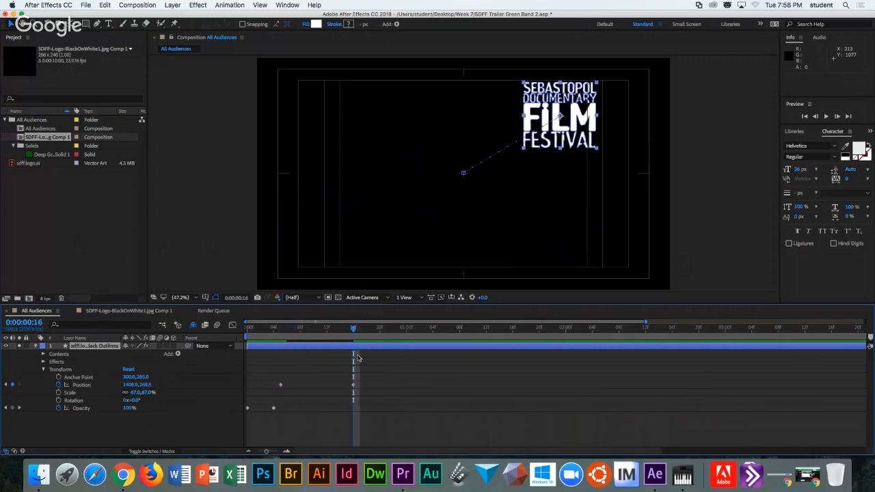
drag(355, 333, 260, 342)
drag(275, 378, 362, 390)
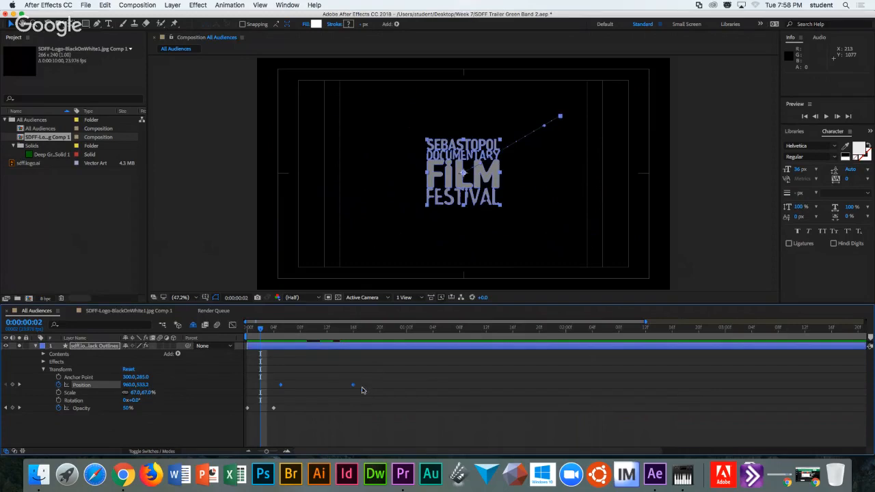
Apply Keyframe Assistant > Easy Ease to both logo Position keyframes.
click(230, 5)
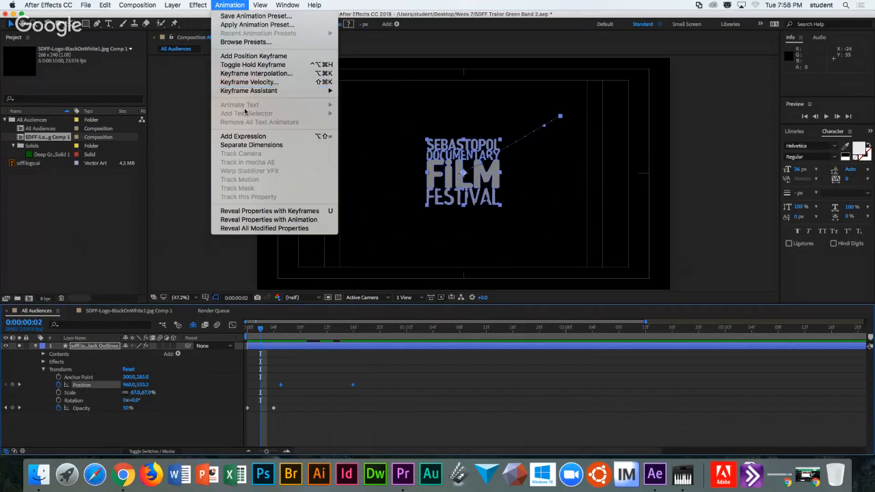
mouse_move(248, 90)
click(227, 4)
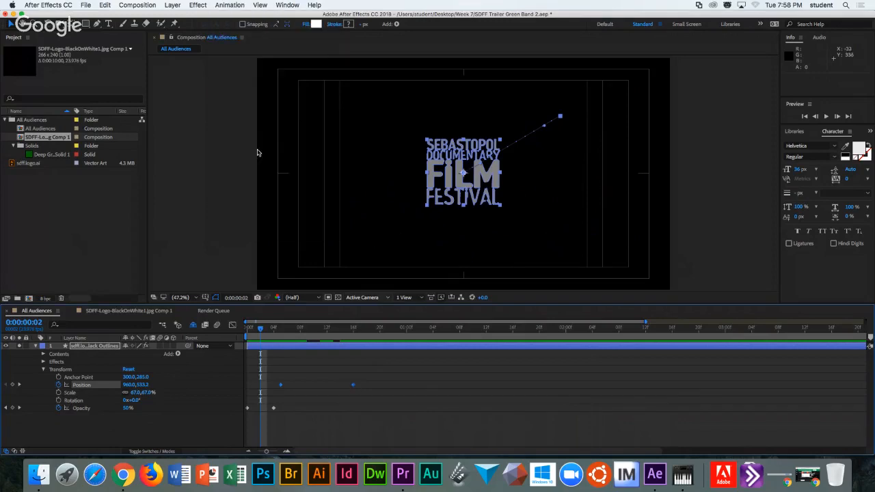
right_click(354, 385)
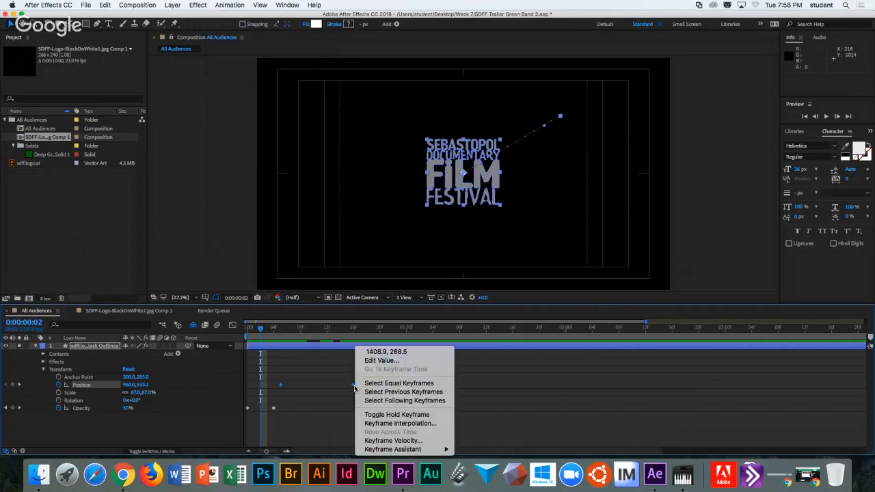
mouse_move(393, 450)
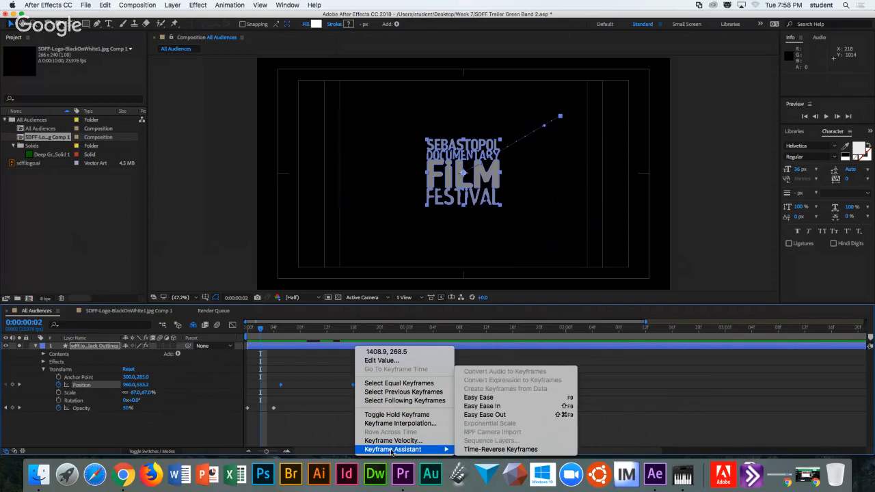
click(482, 397)
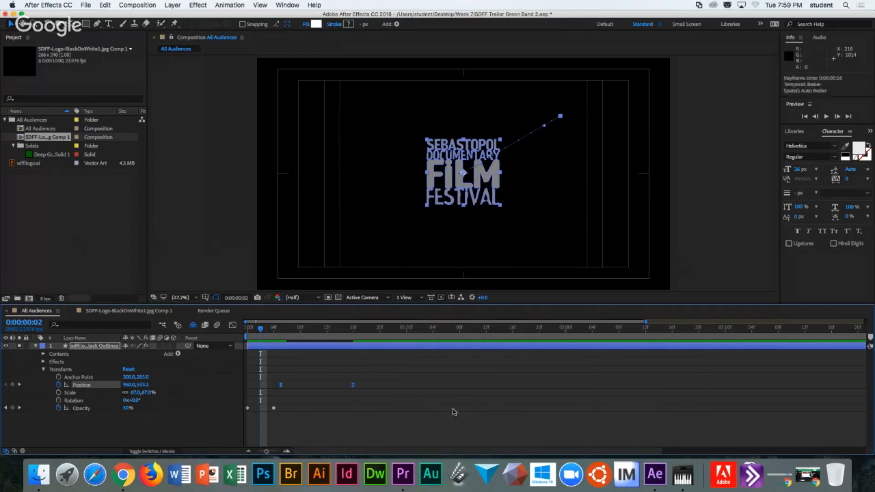
click(272, 373)
drag(270, 370, 382, 401)
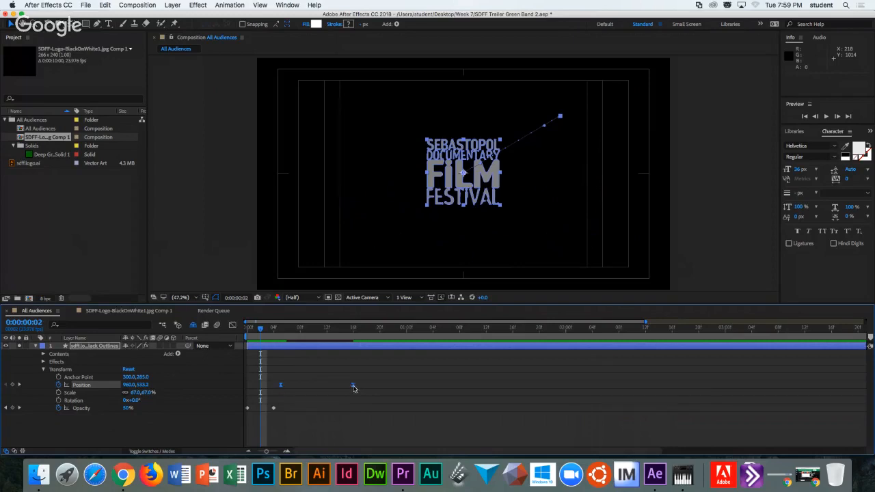
Step through frames 3 to 5 to confirm the logo reaches 100% opacity at 0:00:00:04.
click(281, 387)
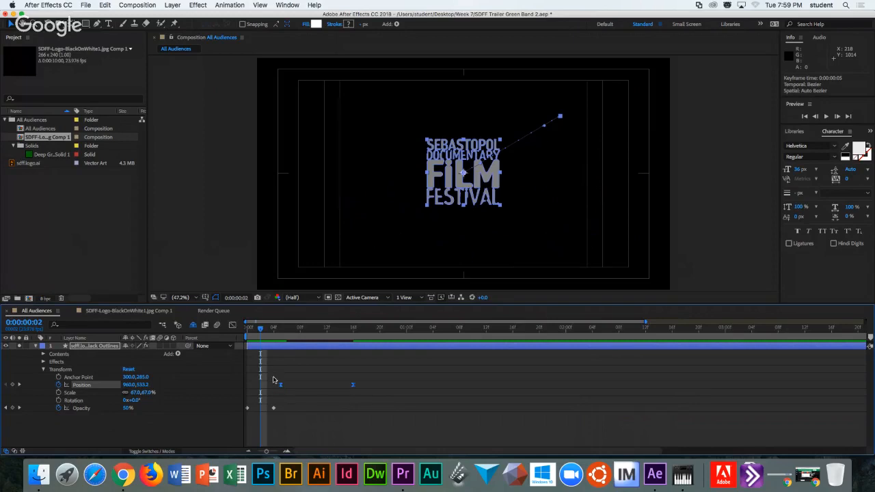
click(266, 329)
click(273, 329)
click(279, 329)
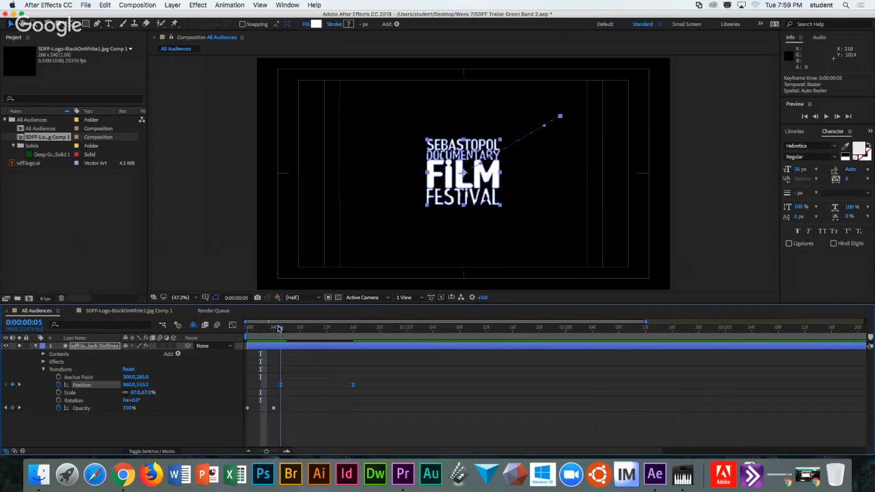
Drag the logo's Position keyframes later so it reaches the upper right at 0:00:01:09.
drag(287, 327, 313, 329)
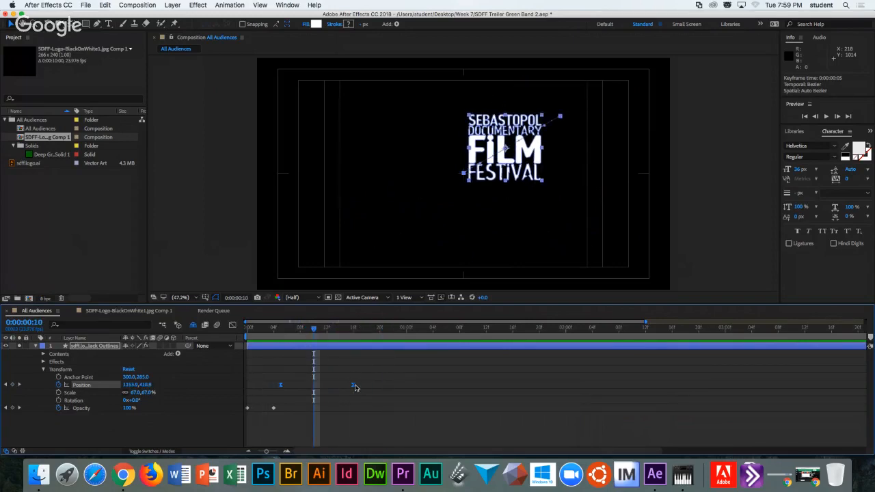
drag(354, 388, 466, 385)
click(381, 374)
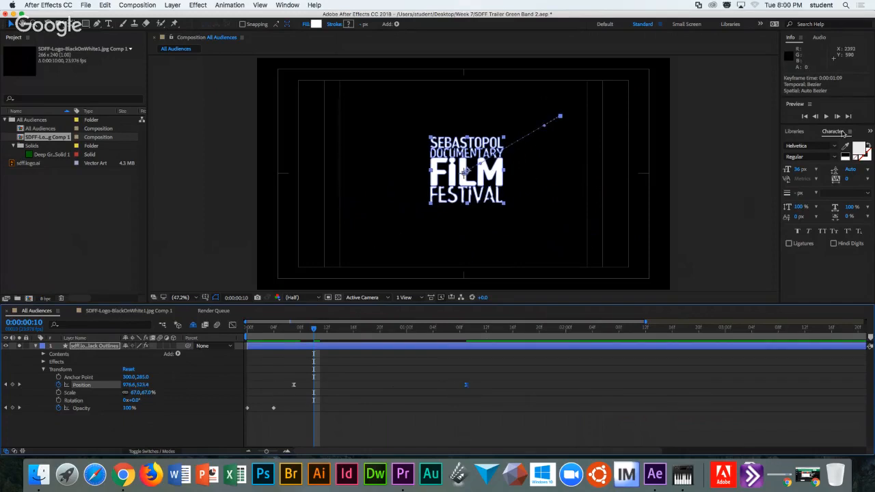
Preview the animation, end the work area at about 0:00:01:11, and replay the shortened preview.
click(826, 117)
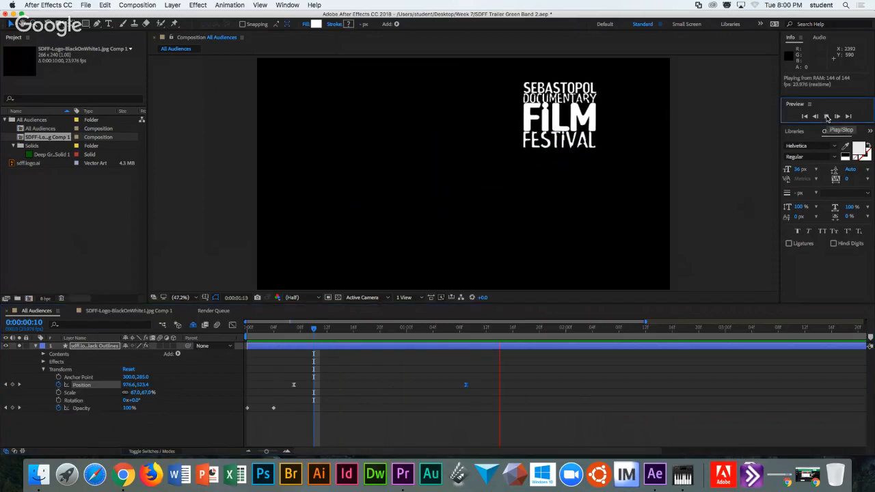
click(827, 116)
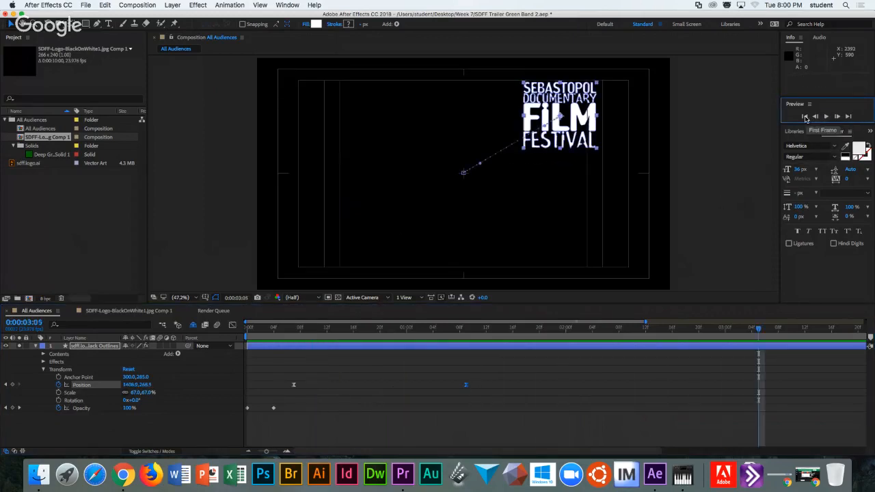
click(826, 116)
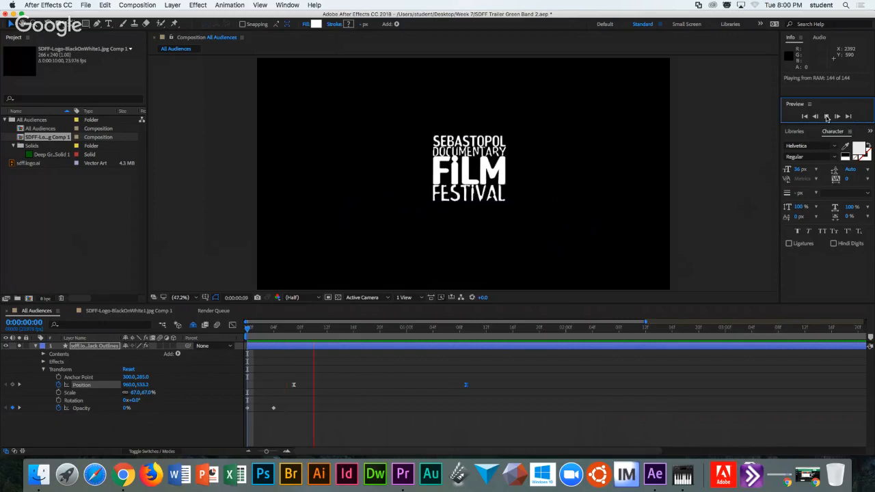
click(828, 116)
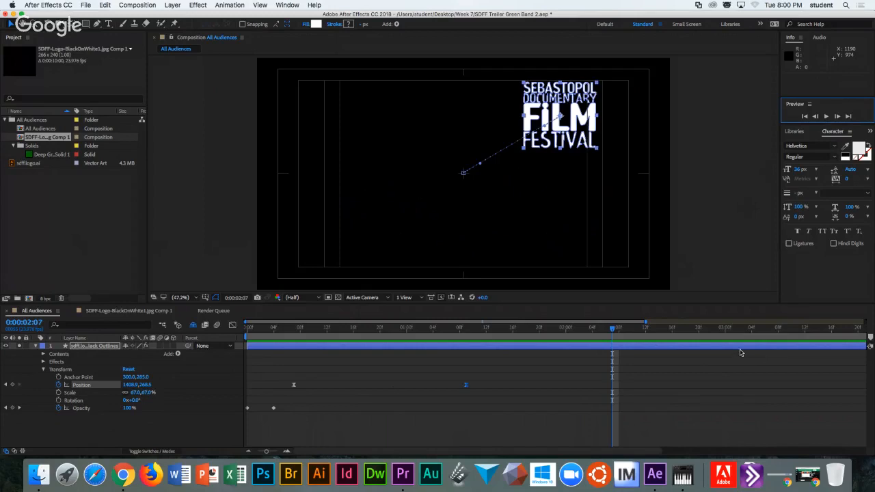
key(minus)
key(minus)
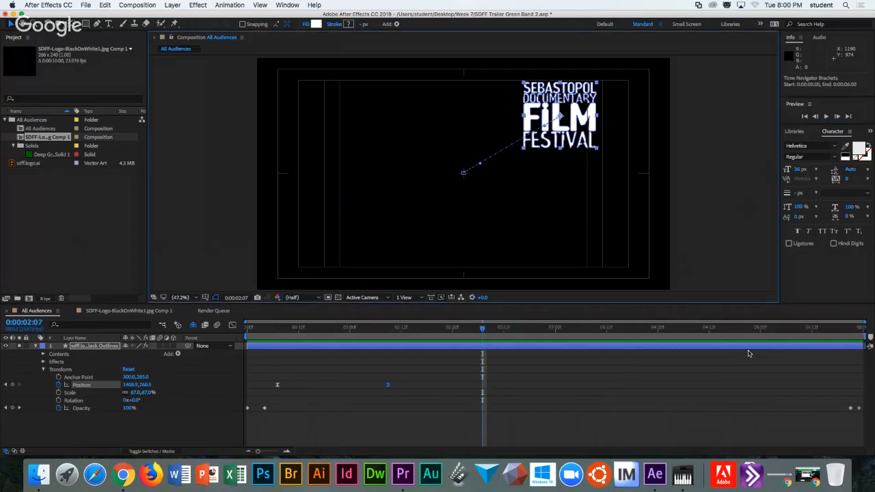
drag(868, 337, 403, 340)
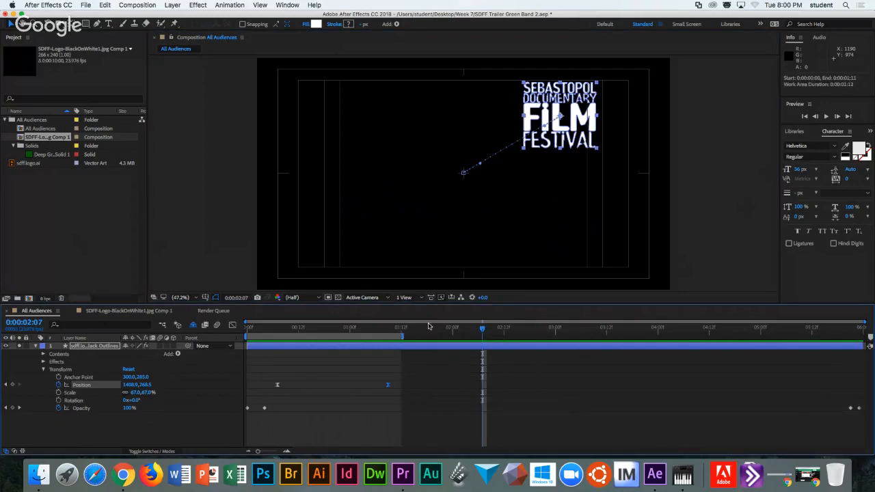
key(space)
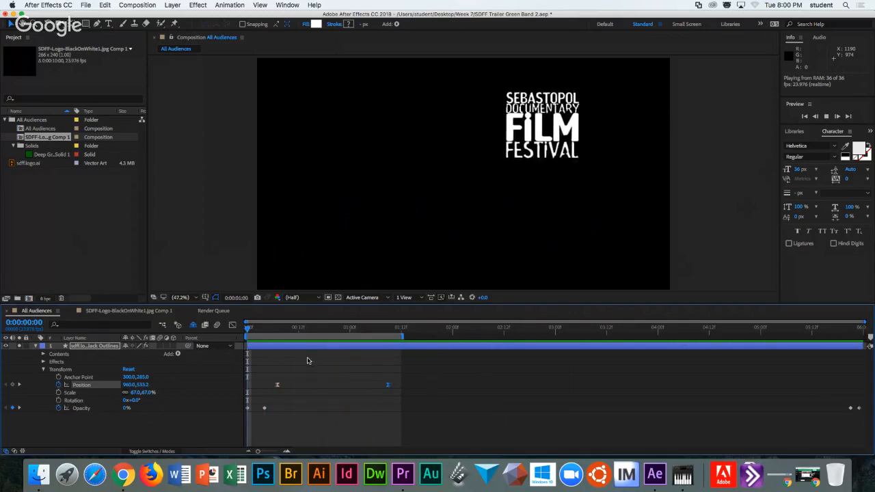
key(equal)
key(equal)
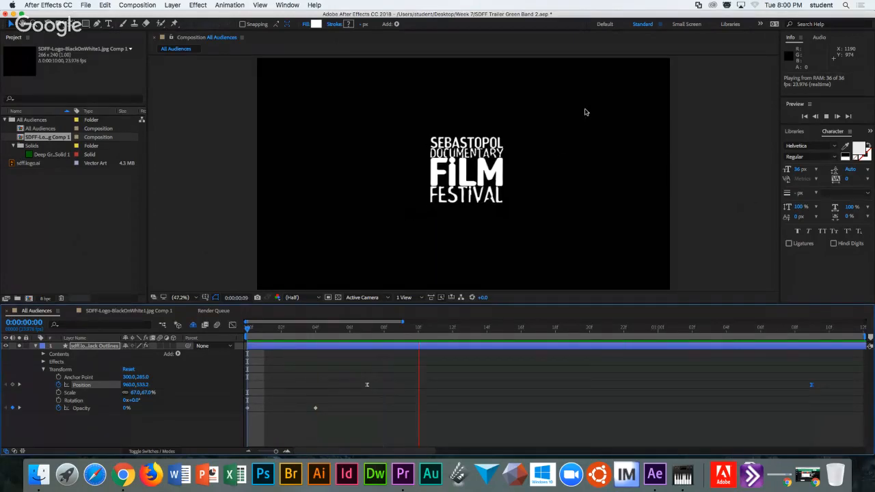
Stop the preview, select both logo Position keyframes, check Keyframe Velocity without changes, then open Animation menu.
key(space)
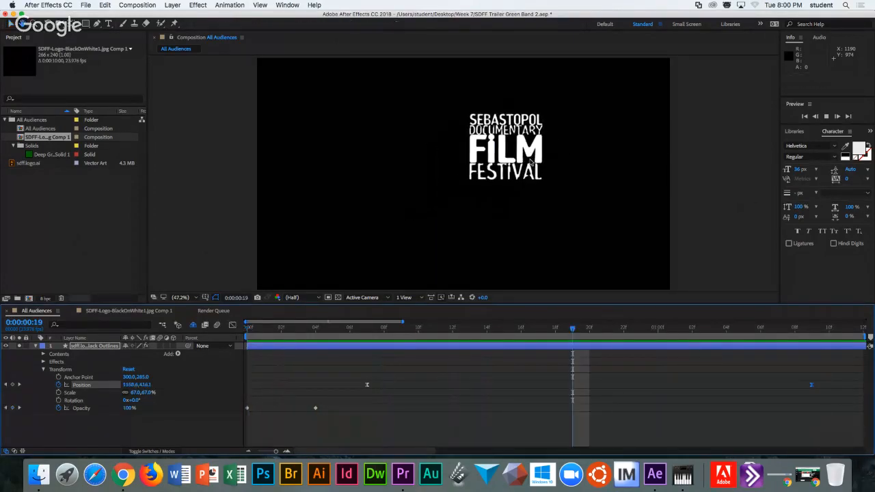
drag(347, 374, 824, 390)
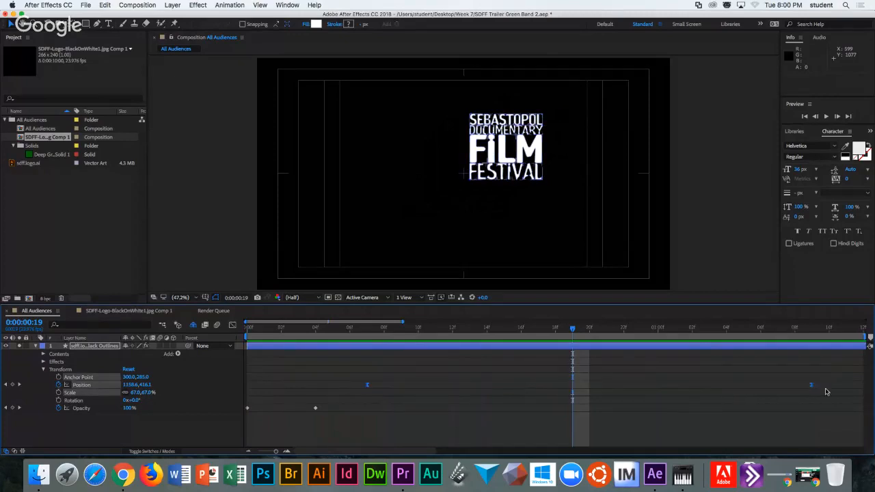
right_click(813, 390)
mouse_move(786, 449)
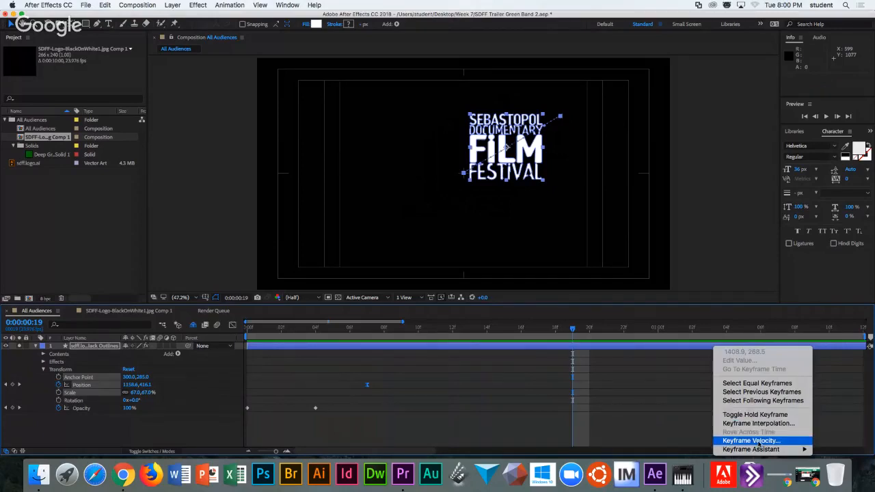
click(759, 443)
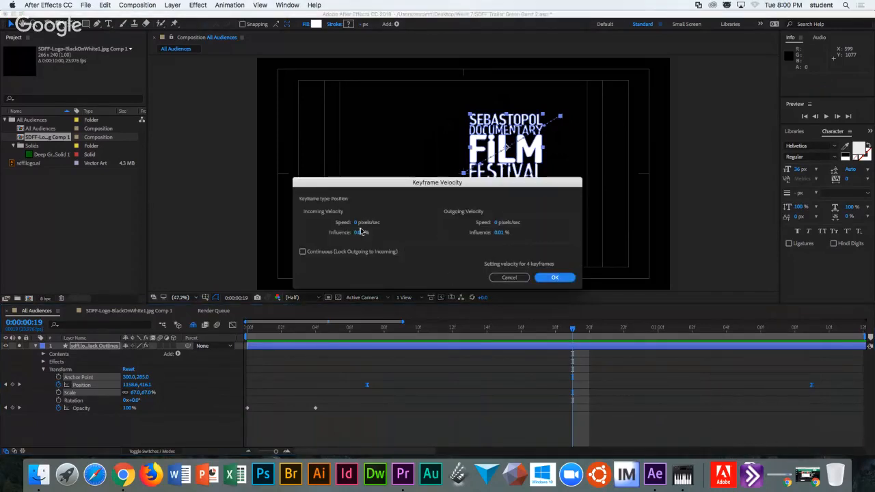
click(508, 279)
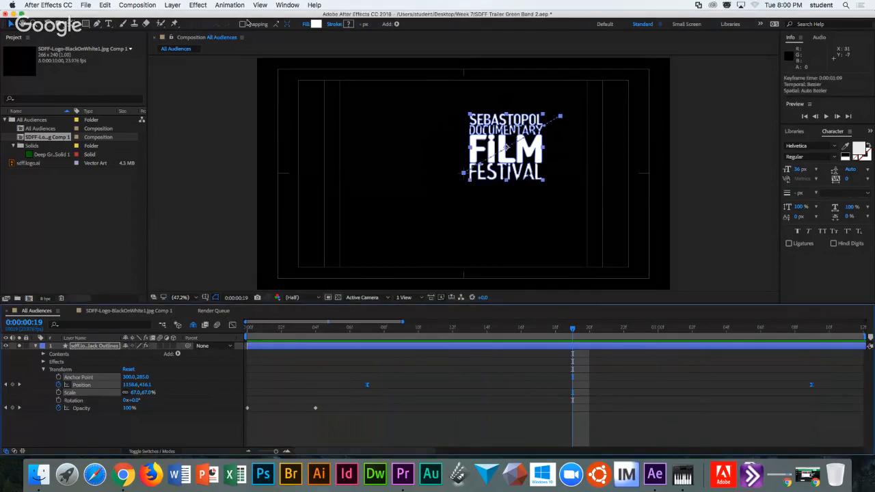
click(230, 5)
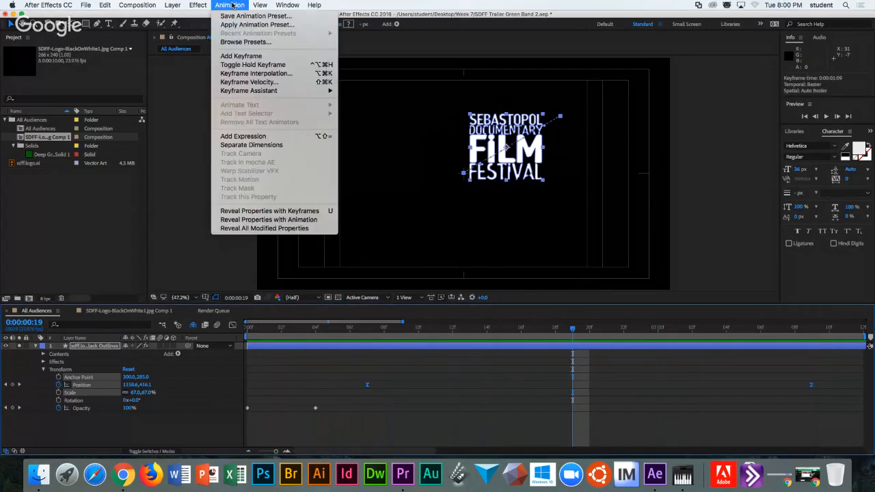
Set both Temporal and Spatial keyframe interpolation to Linear.
click(246, 73)
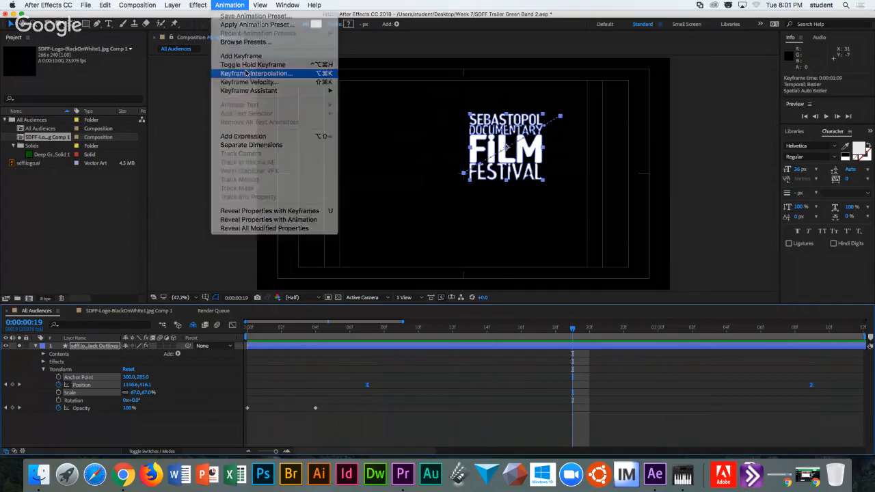
click(447, 196)
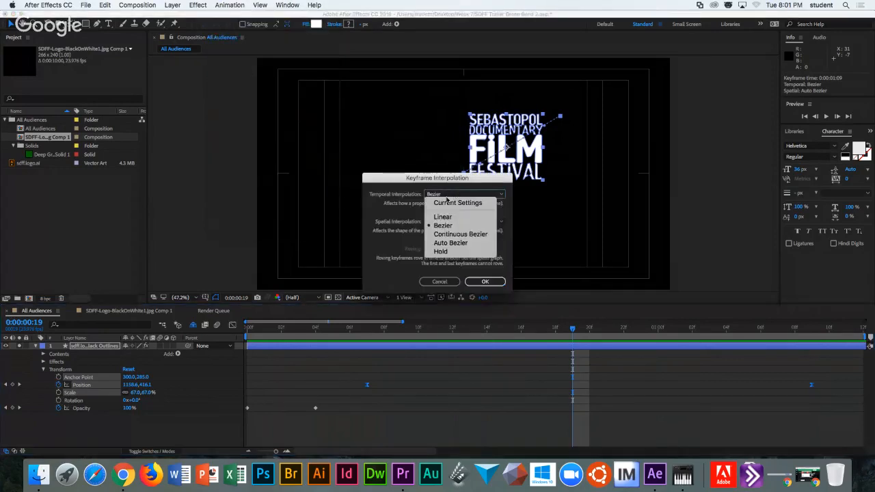
click(443, 217)
click(449, 225)
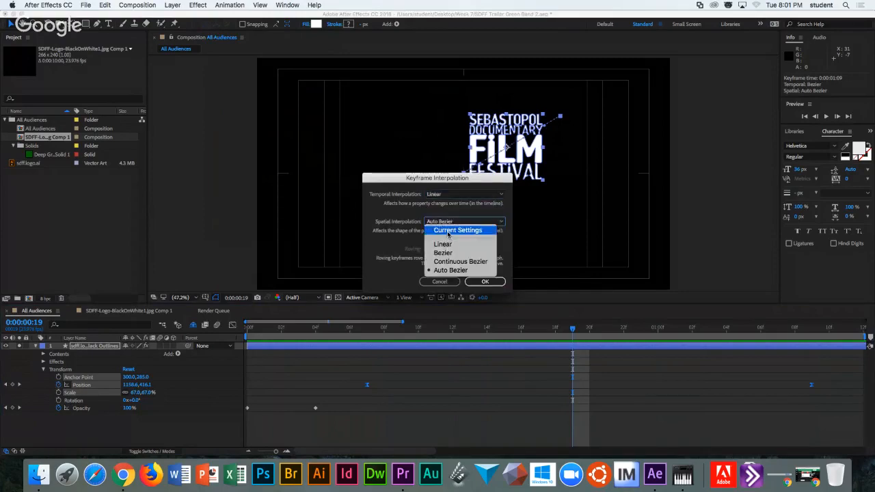
click(449, 246)
click(485, 281)
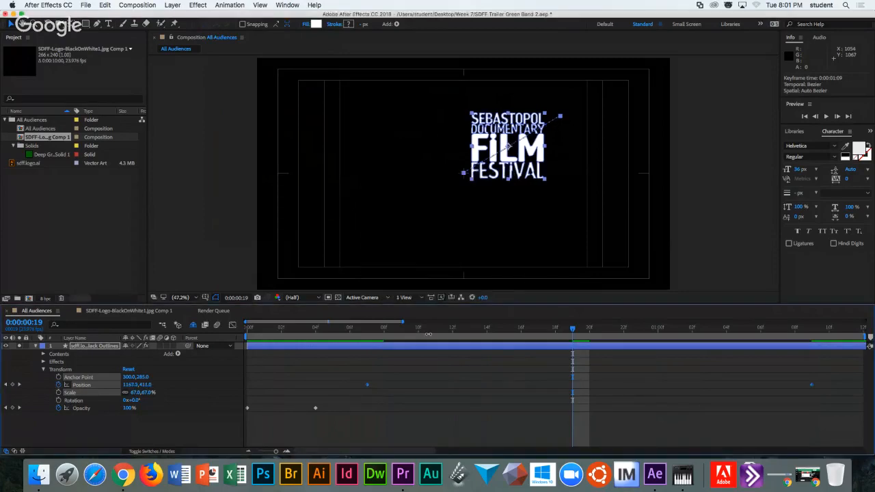
Deselect the Position keyframes and move the current time back near the start.
click(340, 370)
drag(336, 369, 828, 400)
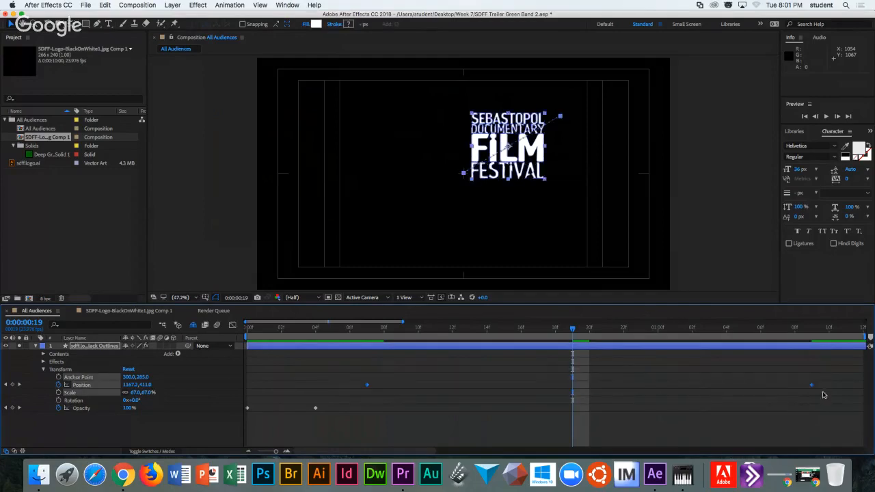
click(346, 377)
click(351, 330)
Preview the linear logo motion starting from frame 5.
click(331, 330)
key(space)
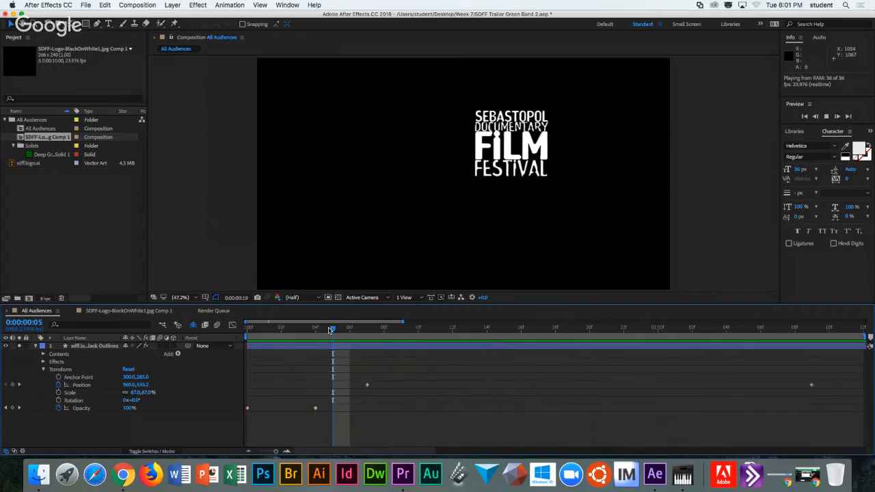
key(space)
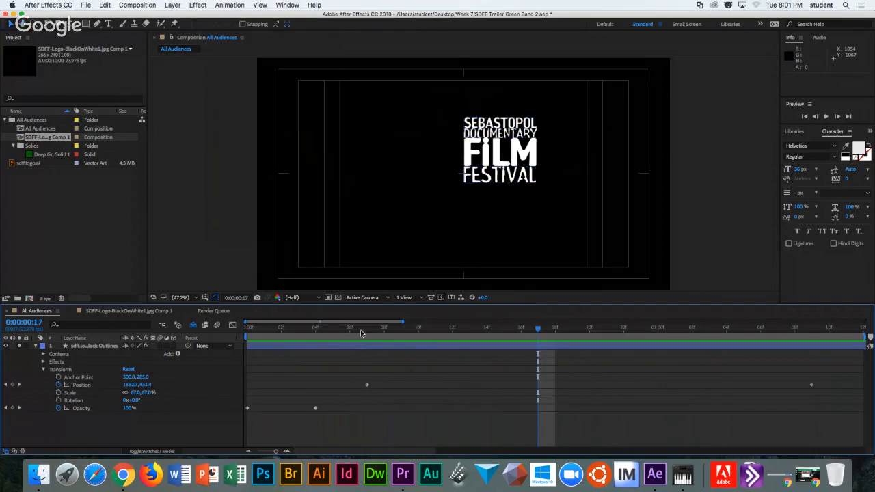
Move the logo's first Position keyframe from frame 7 to 0:00:00:10.
click(367, 330)
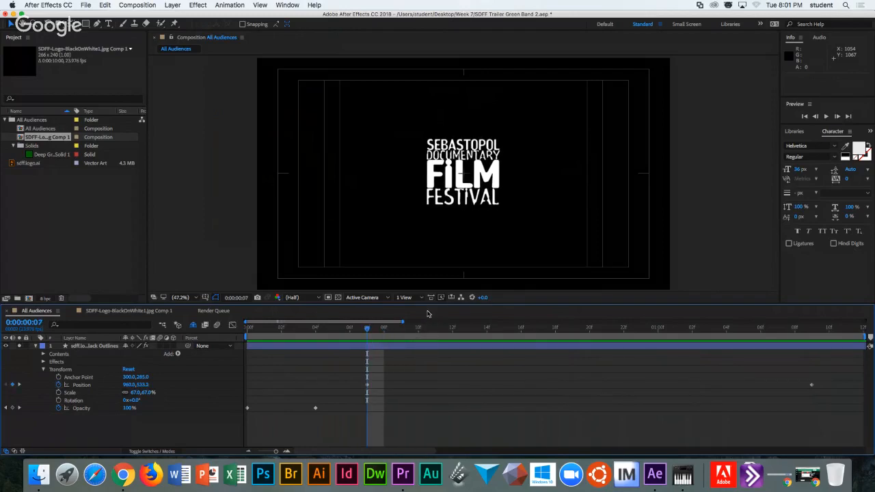
key(Page_Down)
click(422, 345)
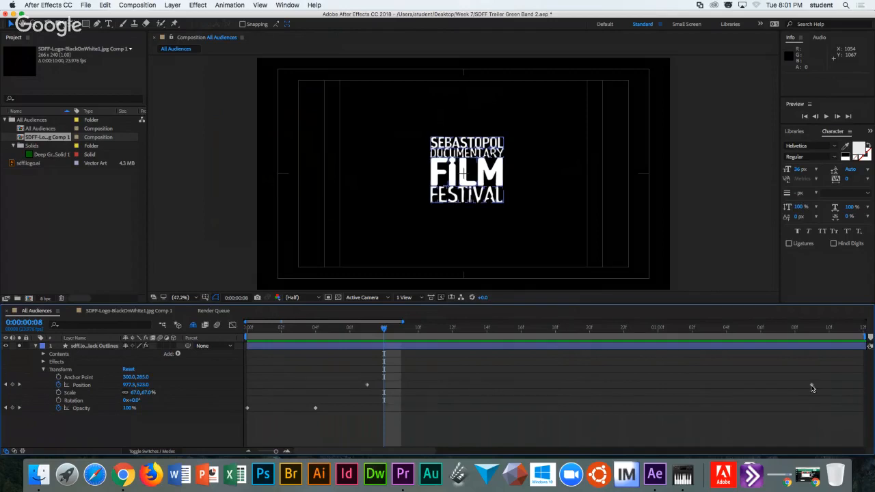
drag(368, 385, 419, 386)
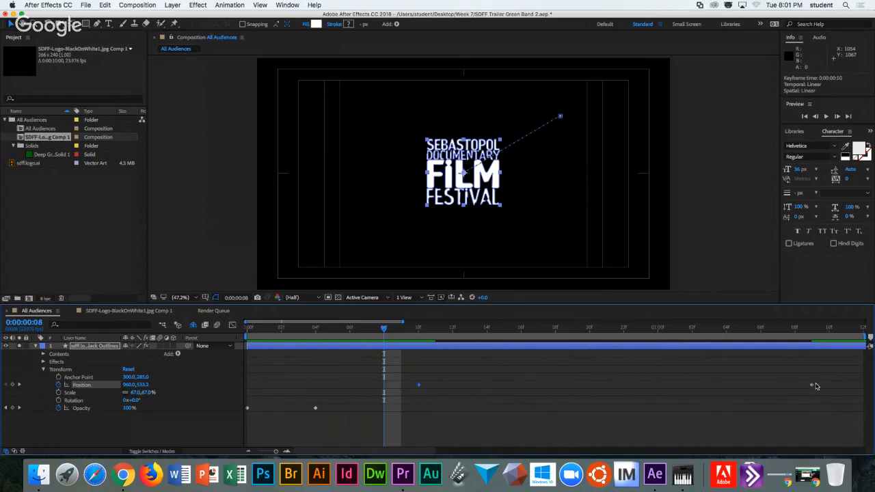
Place the ending Position keyframe at frame 20 and step through frames 10–20 to check the move.
key(alt+shift+Right)
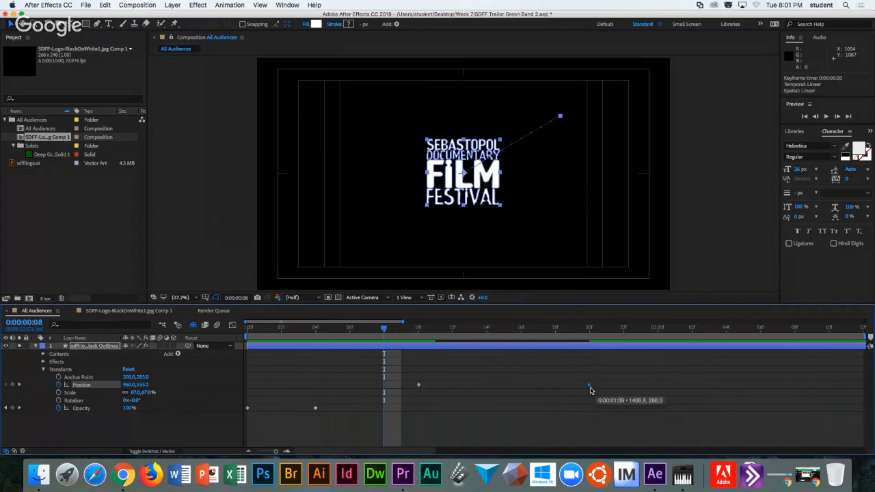
click(419, 327)
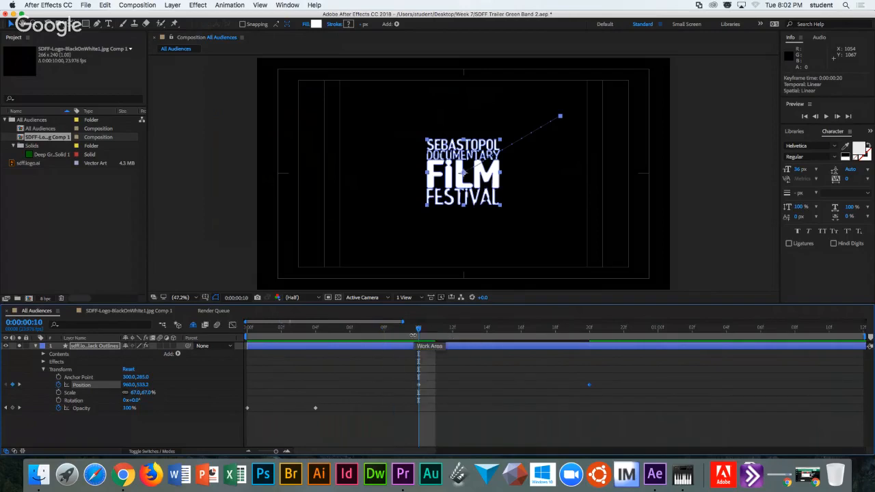
key(Page_Down)
key(Page_Up)
key(Page_Down)
key(Page_Down)
key(Page_Up)
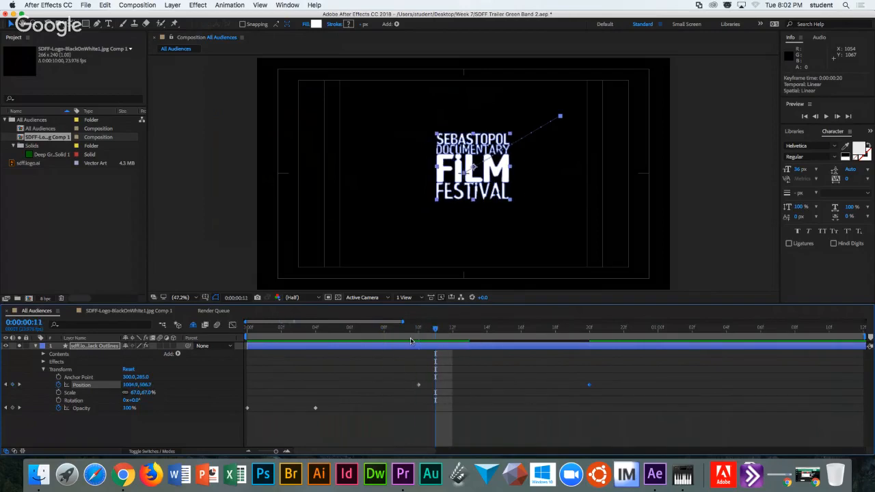
key(Page_Up)
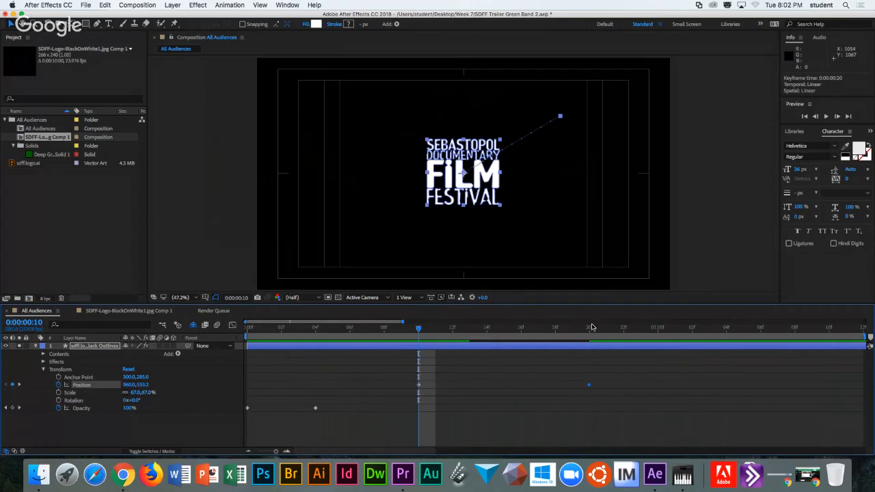
click(589, 328)
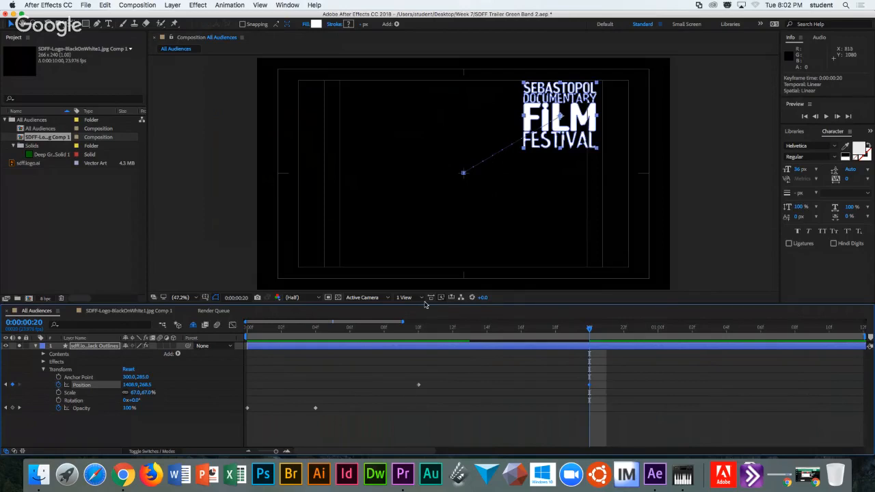
Select the logo's Position keyframes along the timeline row.
drag(405, 374, 570, 388)
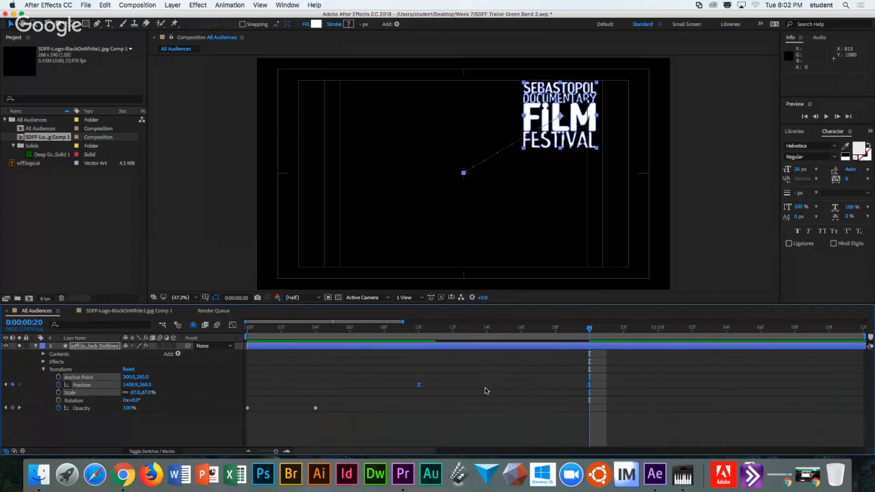
click(406, 369)
drag(405, 373, 589, 394)
Limit the work area to about one second, preview, then extend the work area.
click(413, 333)
click(368, 329)
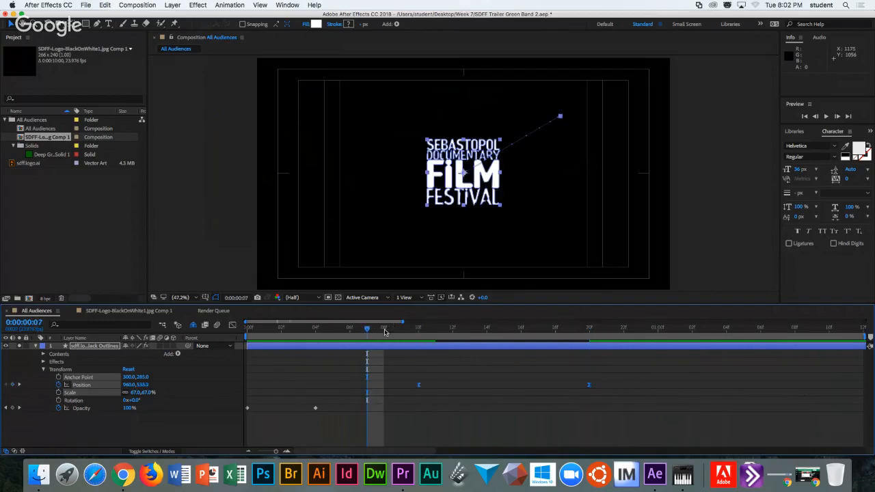
drag(865, 335, 595, 335)
click(827, 118)
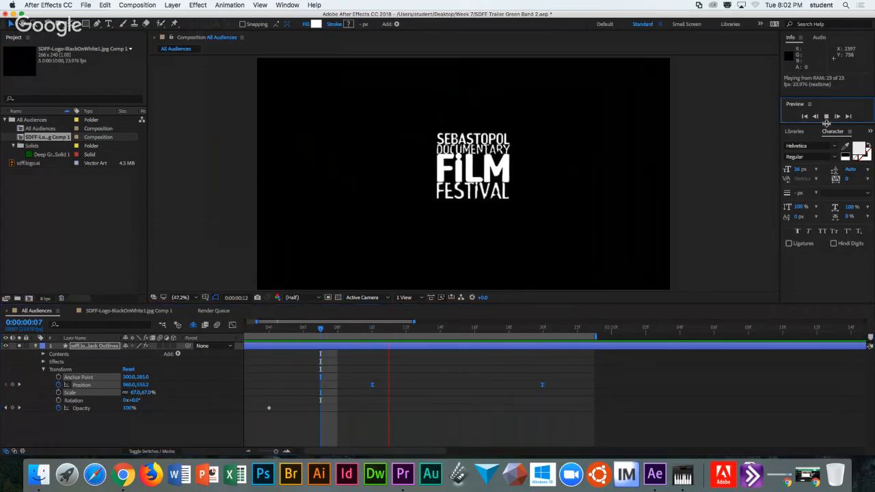
click(826, 119)
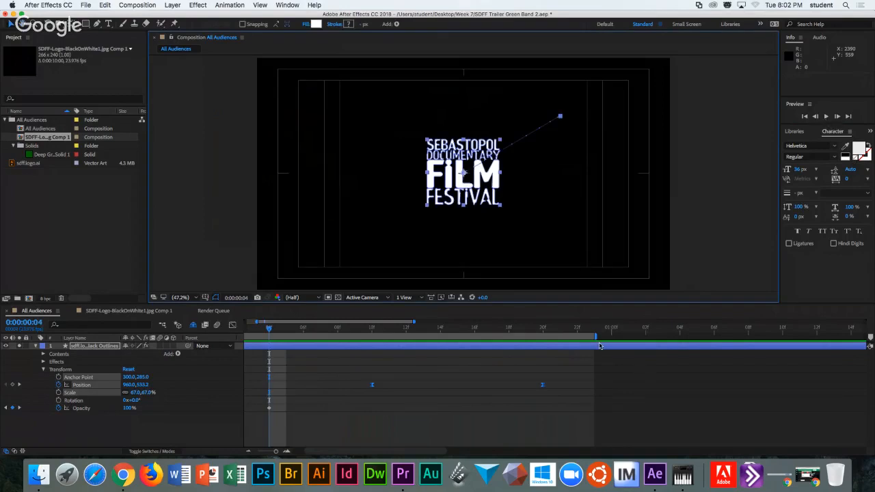
drag(594, 336, 323, 340)
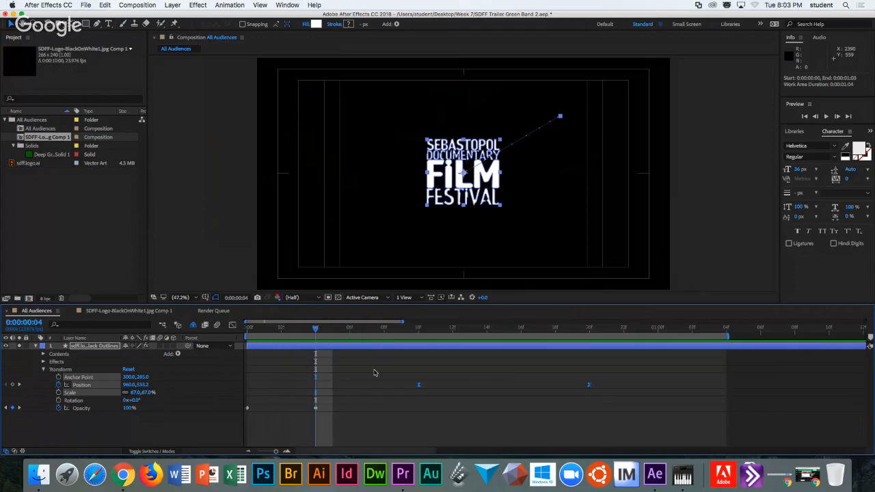
Shift the Position keyframes to 0:00:00:06 and about 0:00:01:03, then preview.
drag(590, 388, 519, 388)
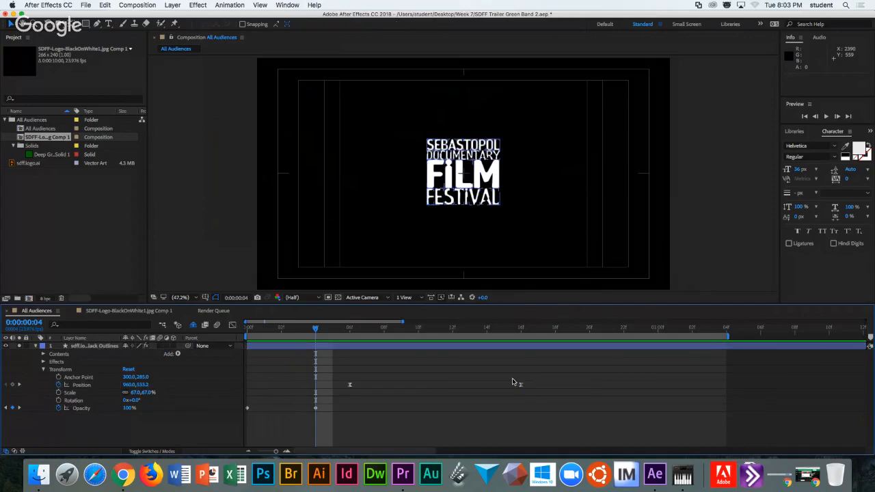
drag(520, 385, 691, 384)
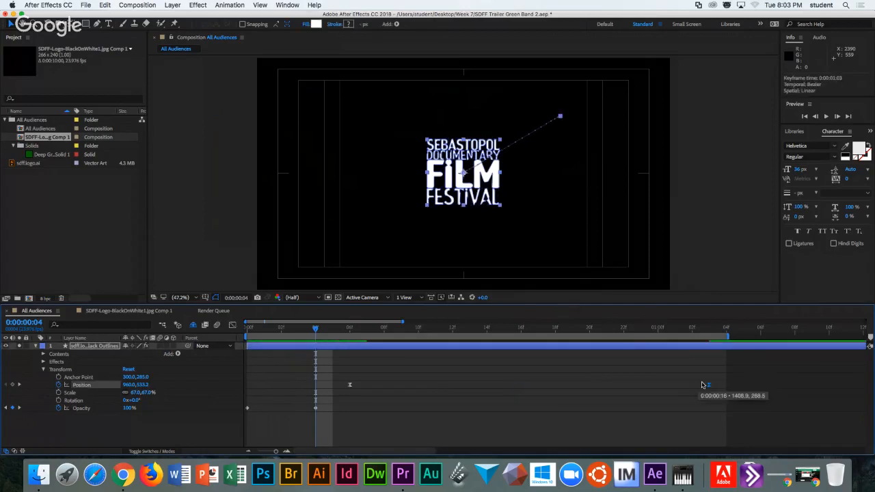
click(326, 330)
key(space)
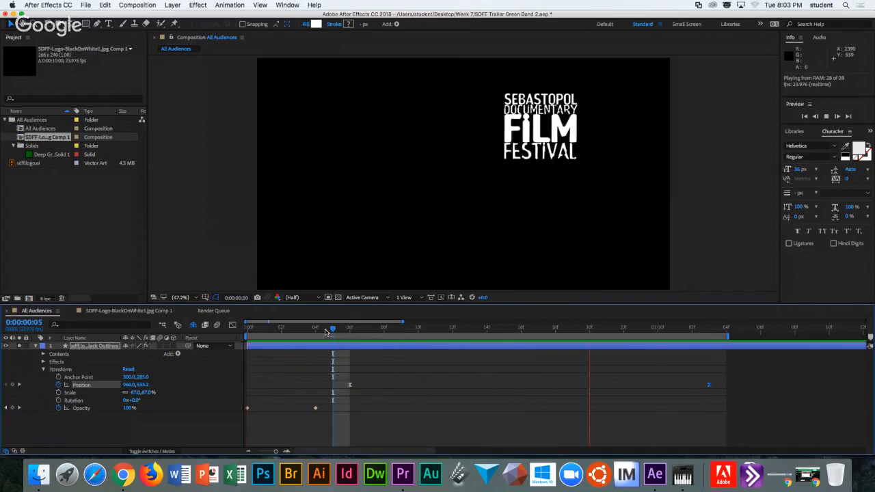
Extend the work area and move the last Position keyframe to about 0:00:01:09, then preview.
key(space)
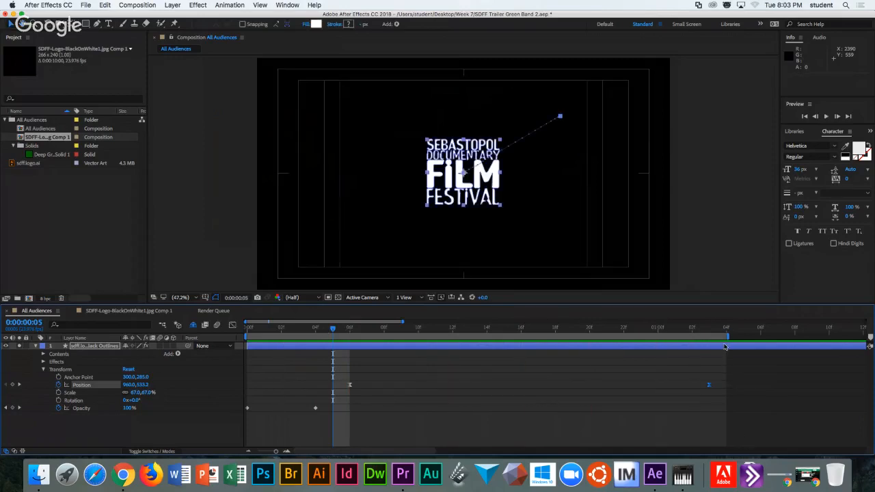
drag(727, 336, 831, 333)
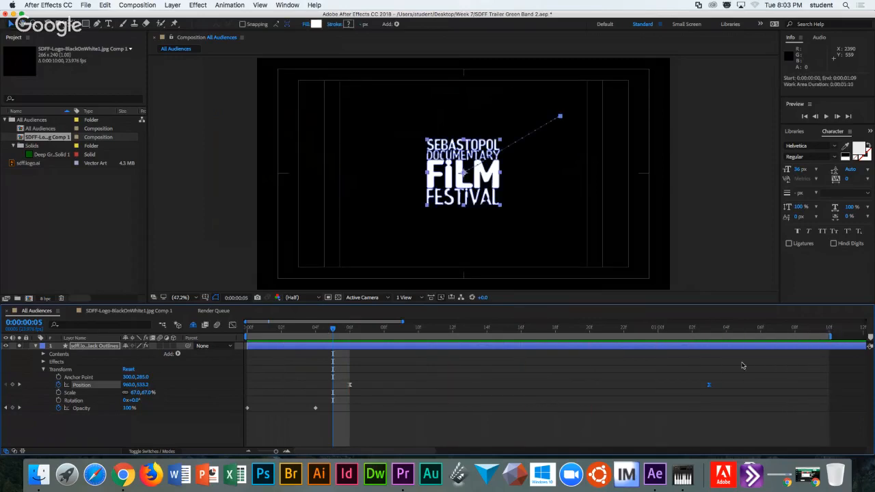
drag(709, 385, 811, 385)
key(space)
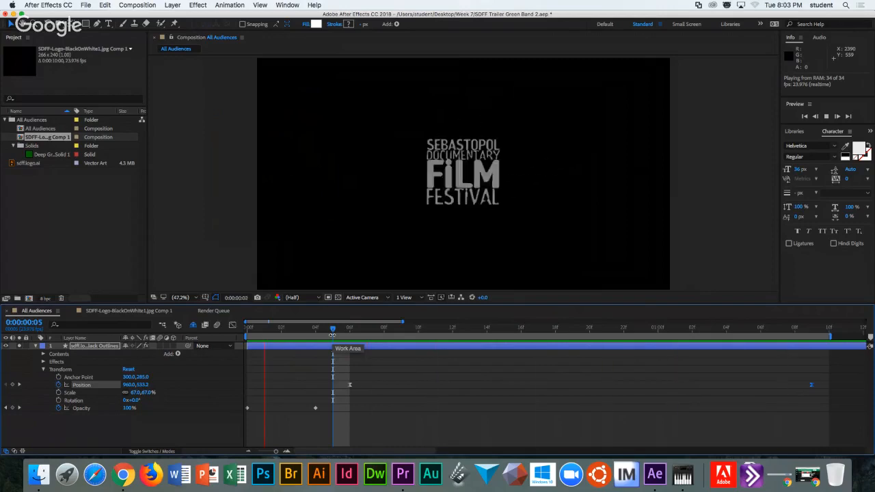
key(space)
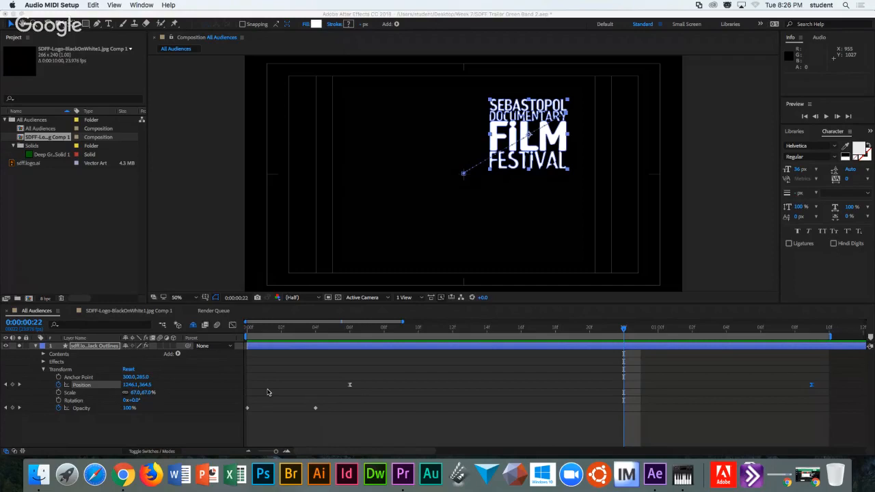
Switch to the Chrome slideshow and advance to the Keyframe Interpolation Types slide.
click(268, 393)
key(super+Tab)
key(super+Tab)
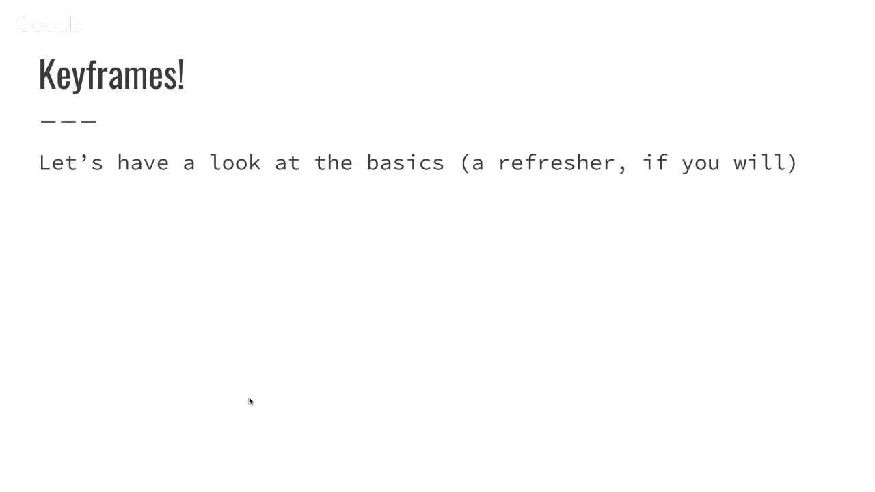
key(Right)
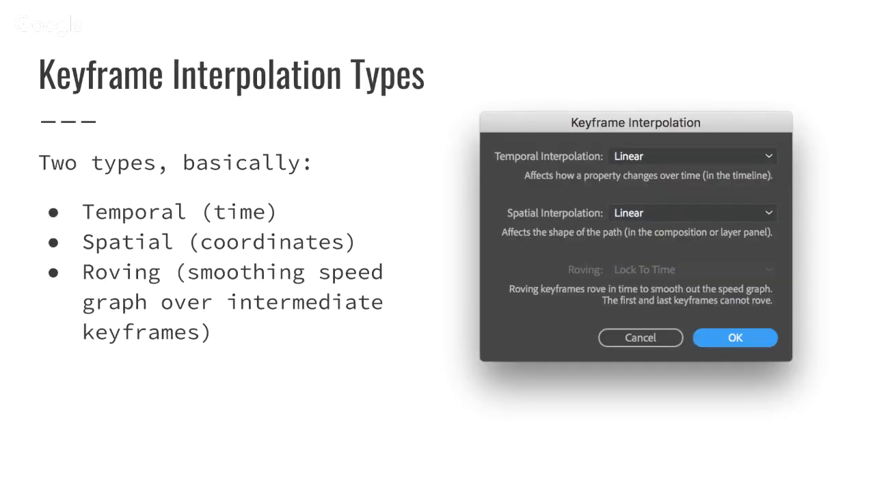
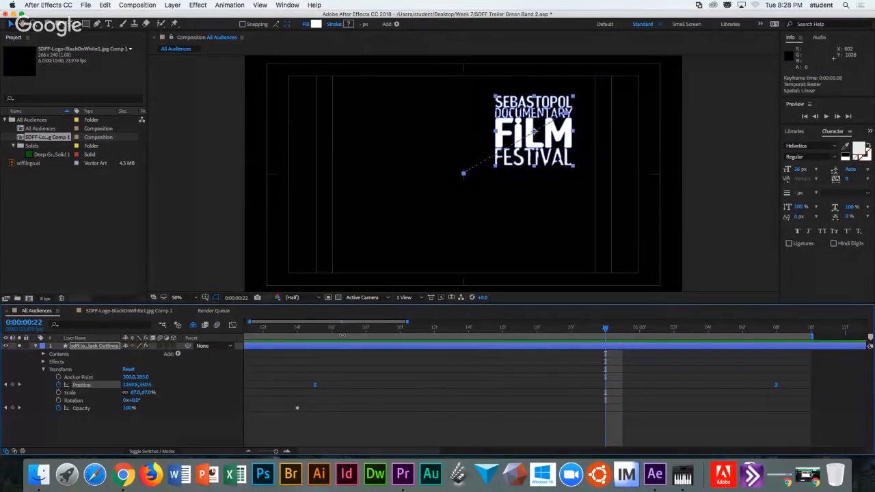
Move the second Position keyframe to 0:00:00:10, then select both Position keyframes.
click(623, 426)
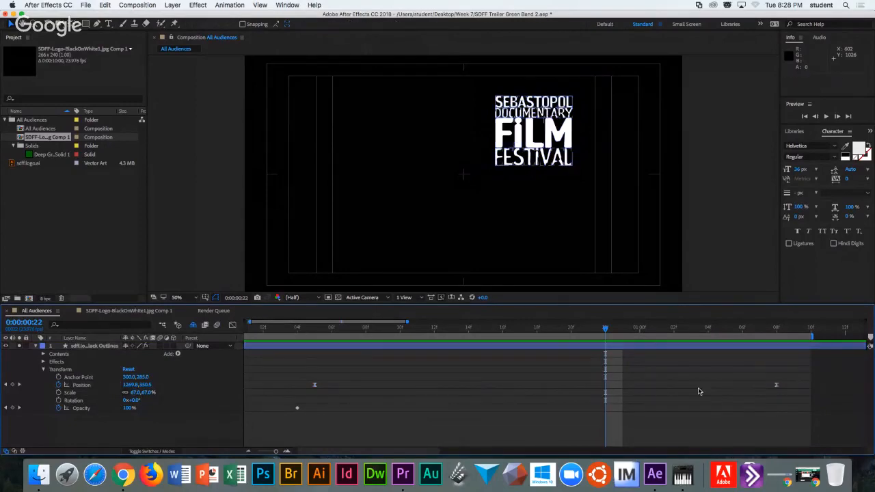
drag(778, 387, 400, 389)
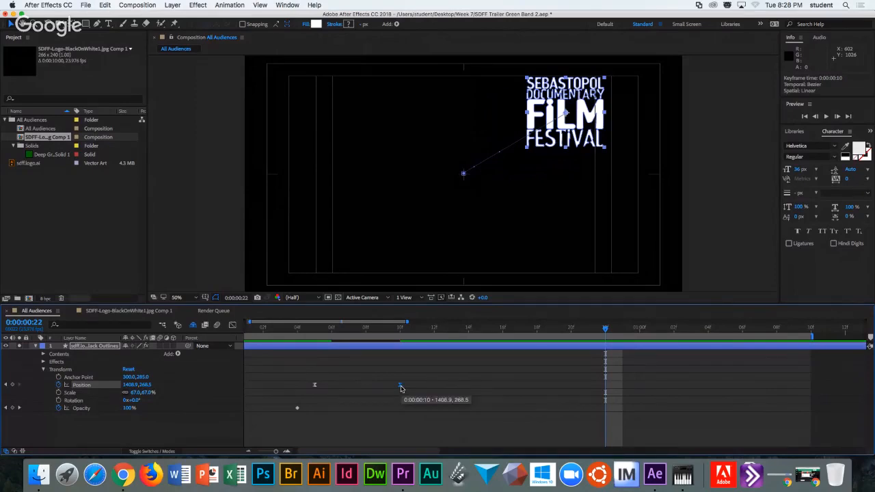
drag(406, 386, 400, 387)
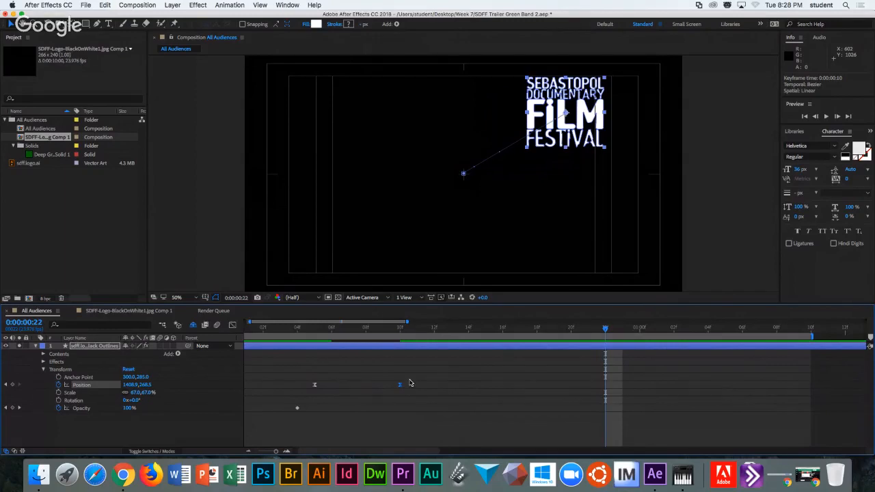
drag(425, 375, 304, 400)
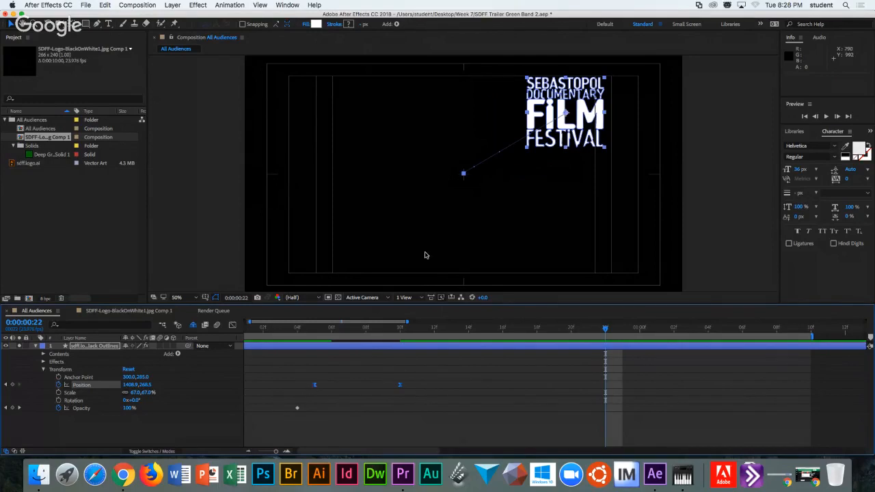
right_click(400, 386)
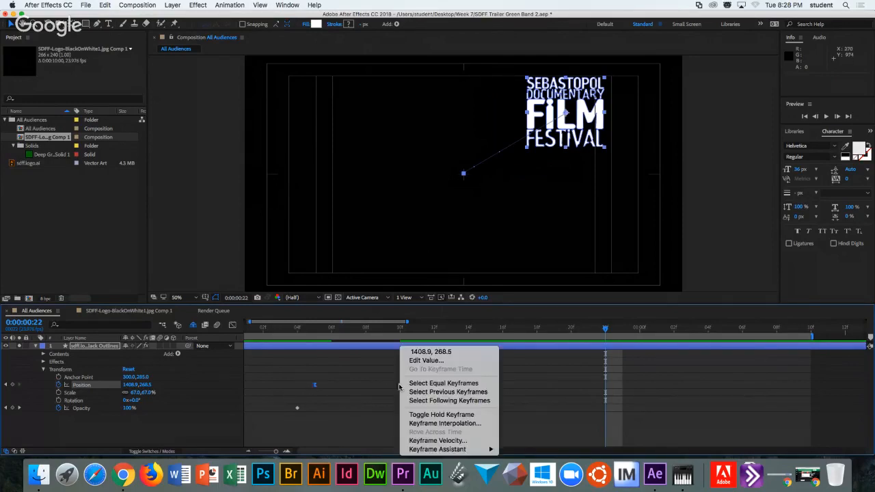
click(435, 424)
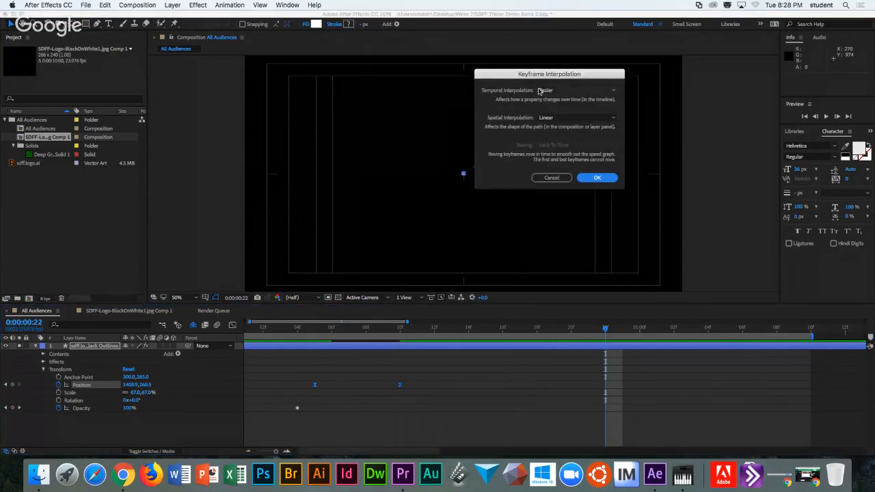
click(614, 90)
click(619, 108)
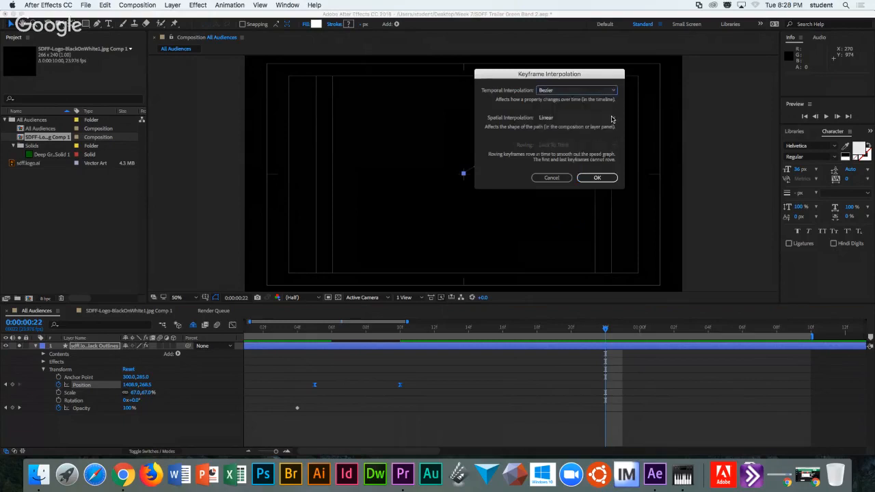
click(616, 117)
click(616, 93)
click(616, 93)
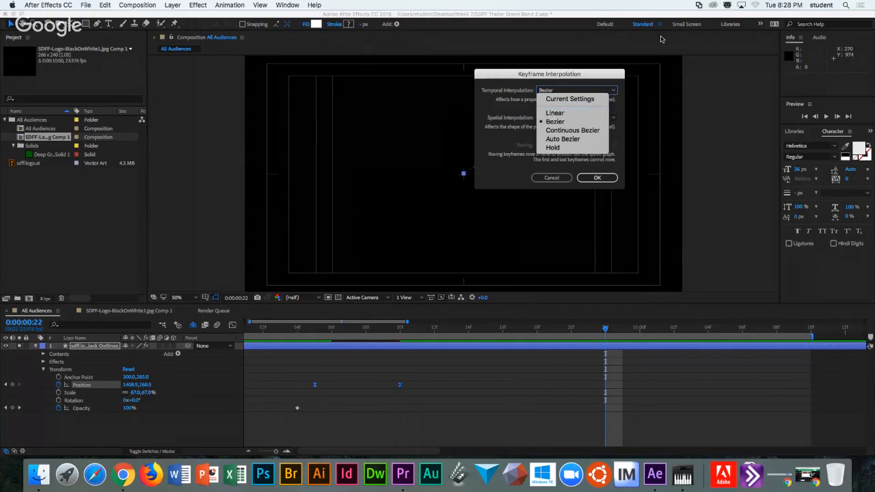
click(571, 114)
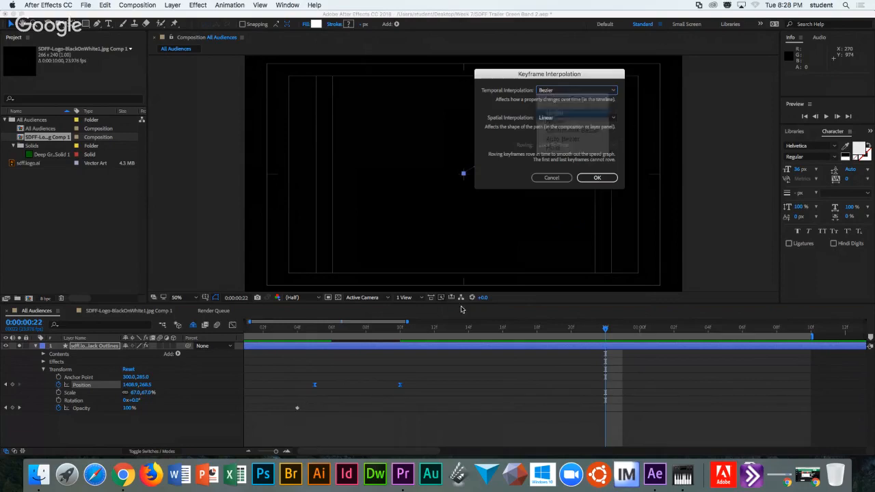
click(595, 178)
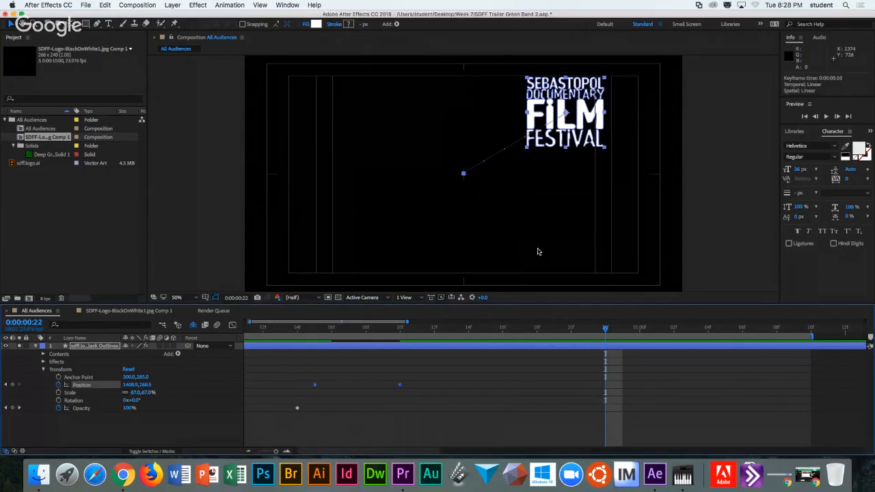
right_click(400, 387)
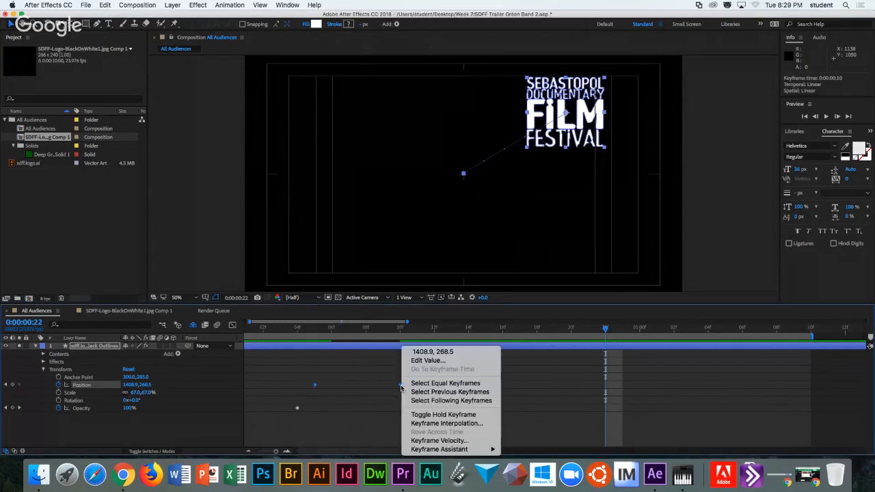
click(441, 423)
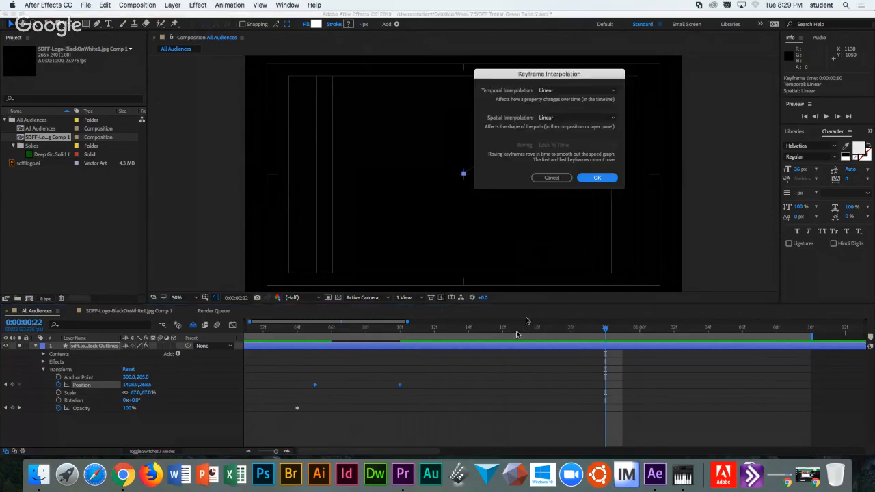
click(568, 91)
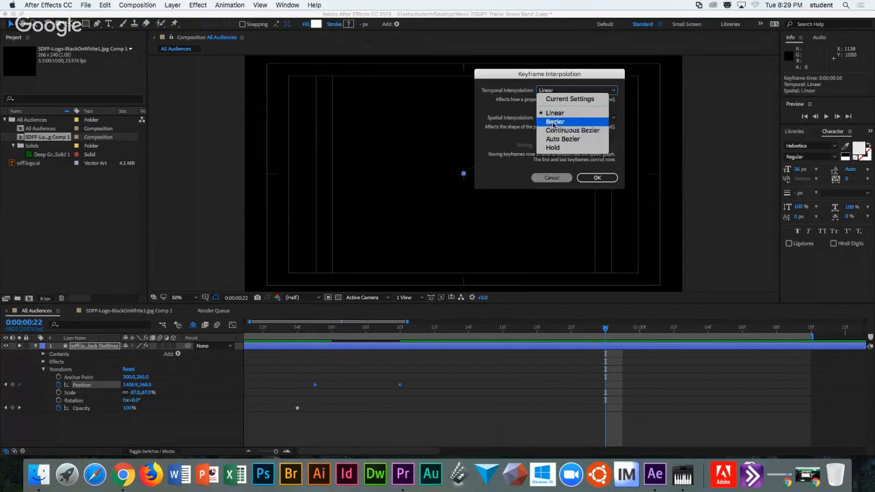
click(554, 123)
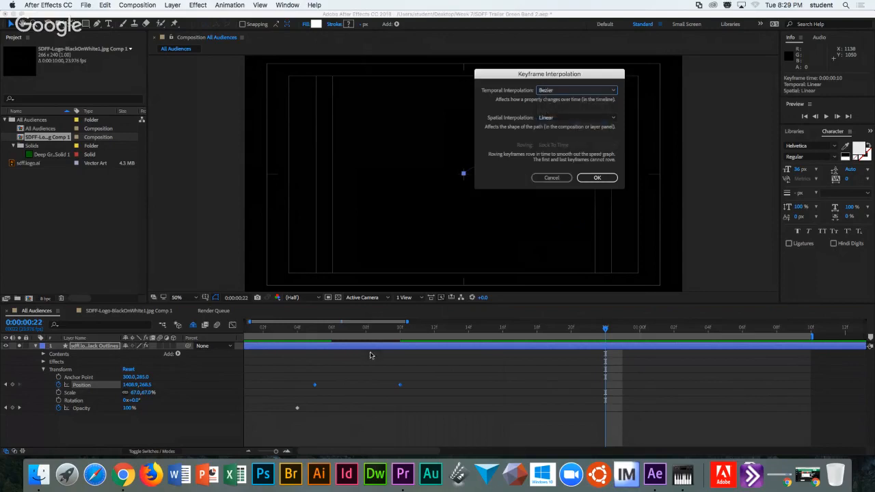
click(597, 179)
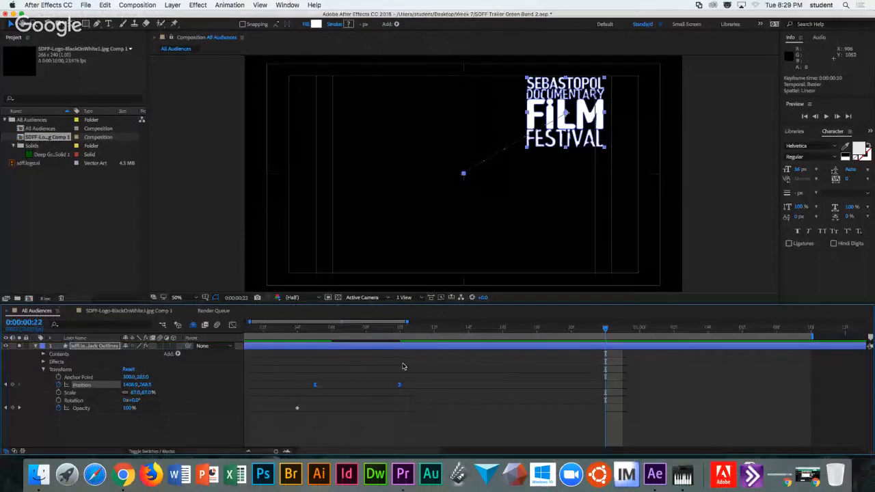
Try Continuous Bezier temporal interpolation on the 10-frame keyframe, then undo it.
right_click(400, 385)
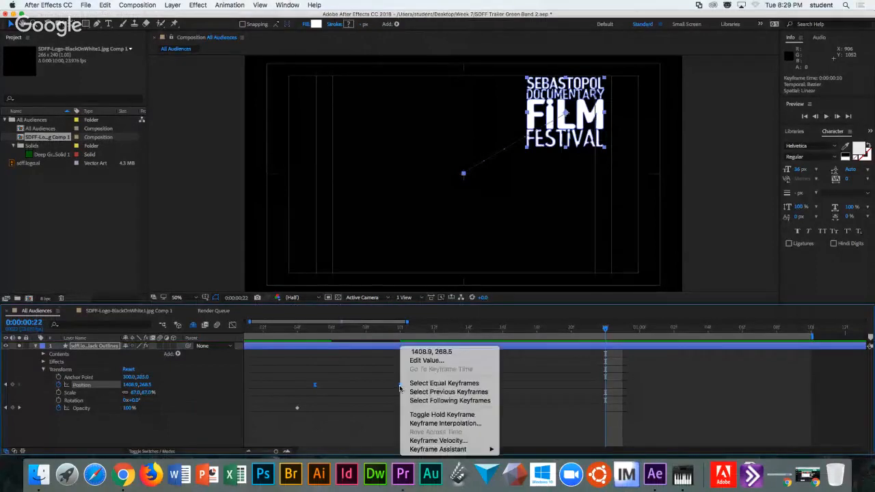
click(429, 426)
click(552, 91)
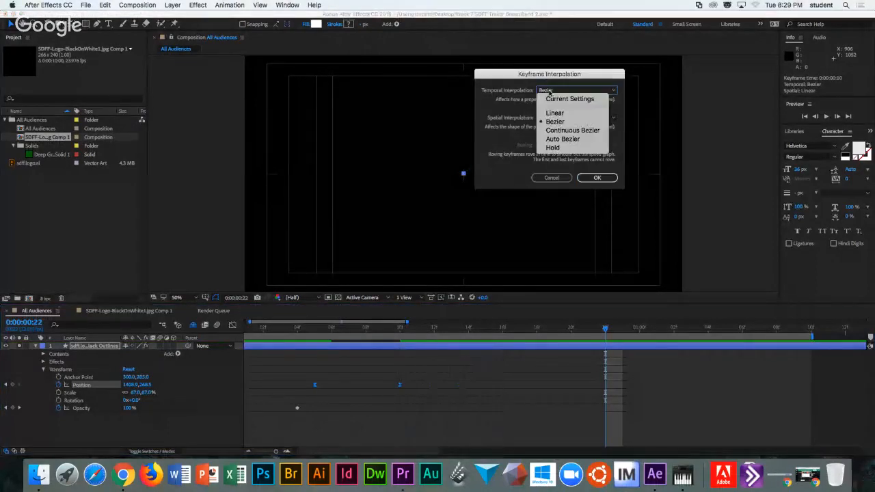
click(556, 131)
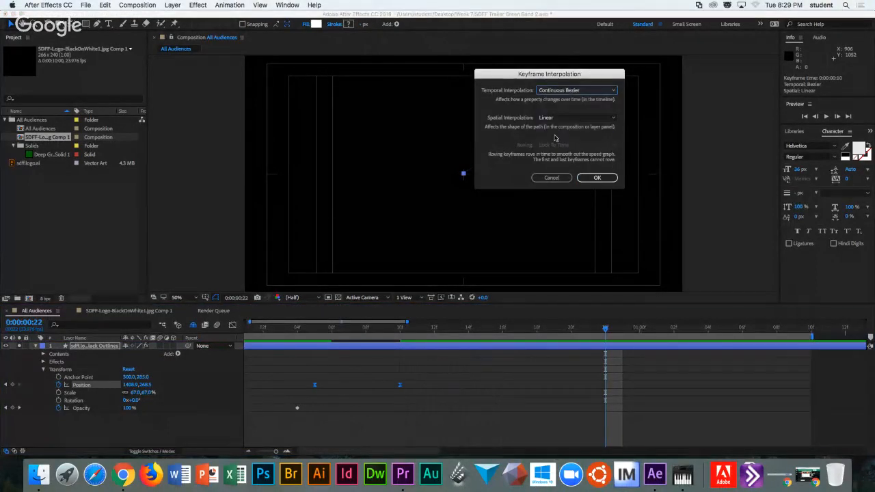
click(596, 177)
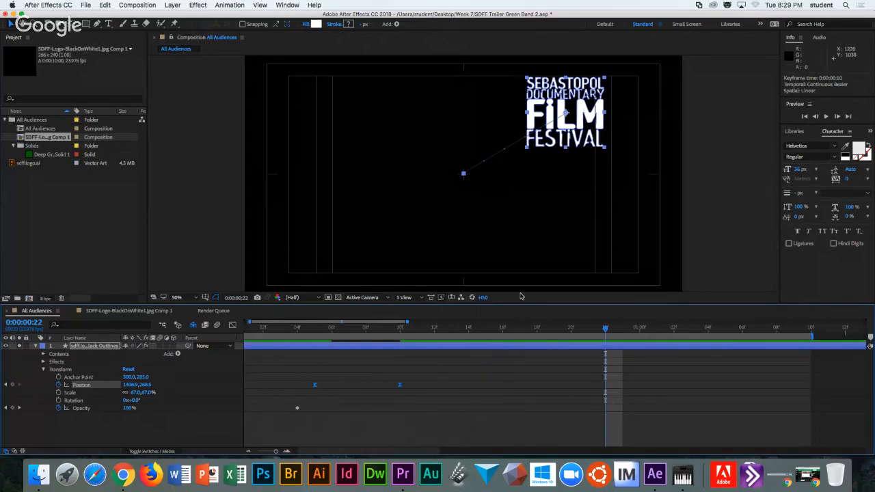
key(super+z)
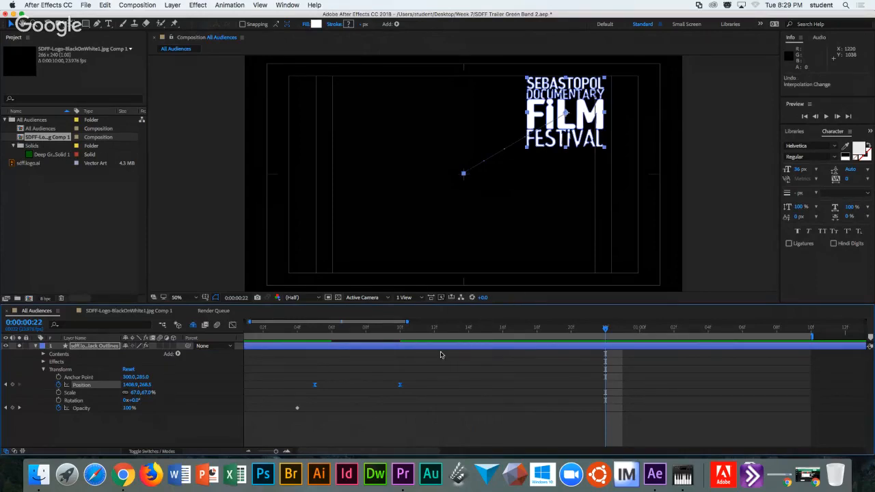
Toggle the 10-frame Position keyframe between Linear and Auto Bezier, ending on Auto Bezier.
click(400, 387)
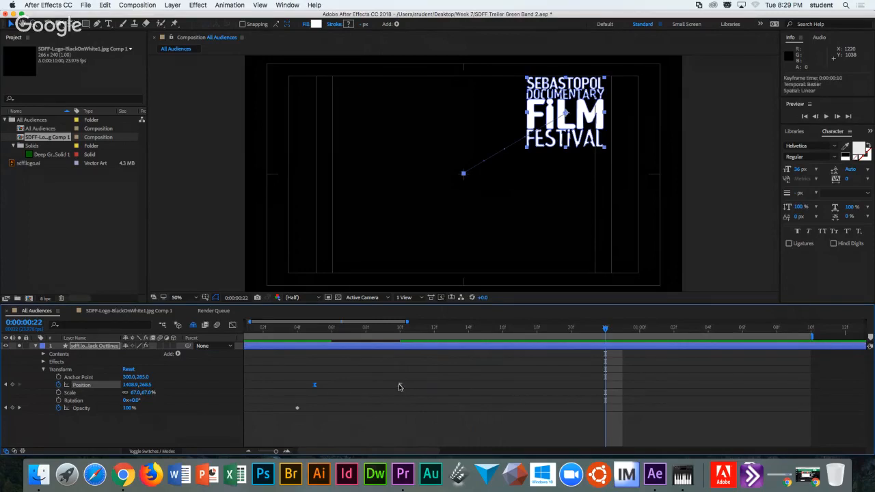
super+click(400, 387)
super+click(400, 386)
super+click(400, 387)
super+click(401, 387)
right_click(400, 387)
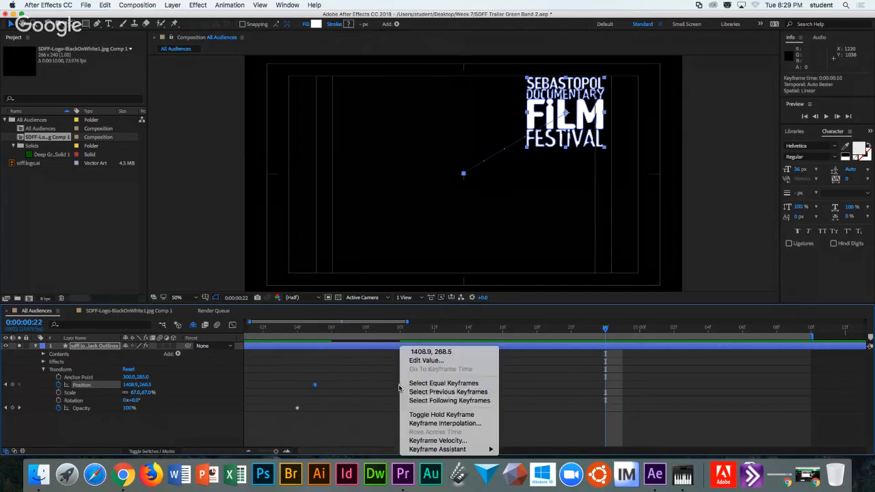
click(434, 423)
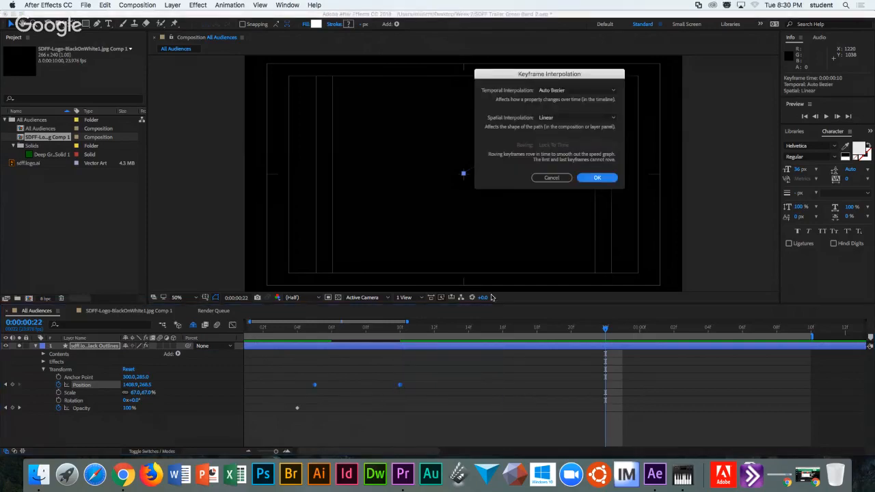
click(554, 91)
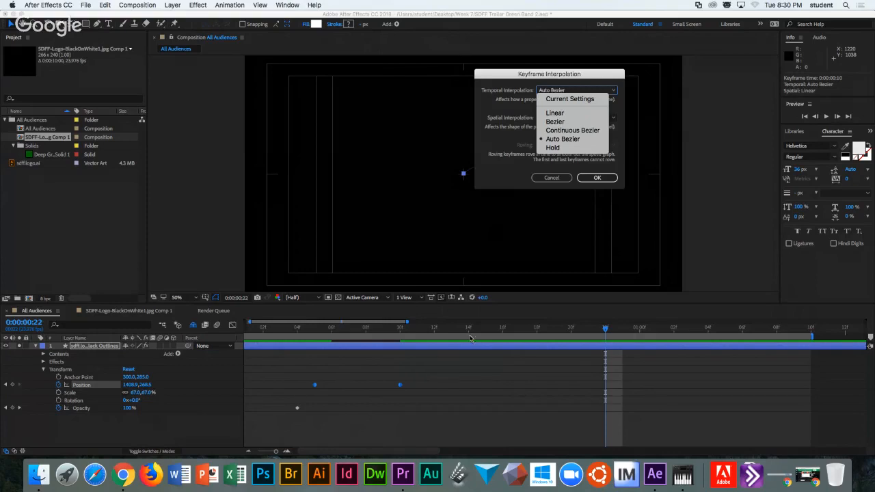
key(Escape)
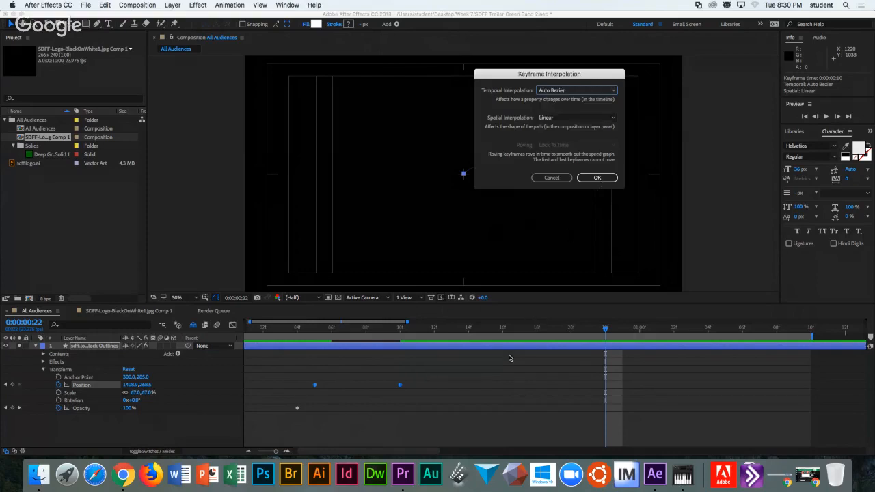
click(598, 178)
click(451, 389)
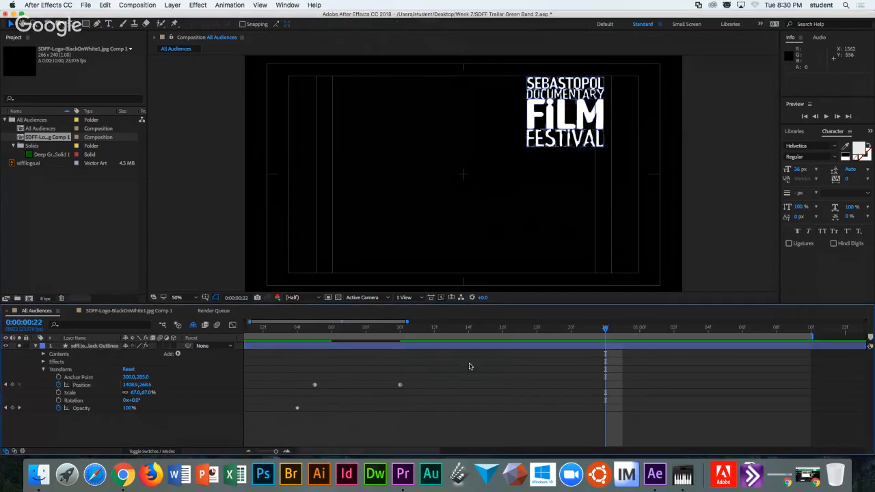
Add Position keyframes at frames 15 and 20, moving the logo lower, then left.
click(482, 330)
drag(566, 120, 570, 203)
drag(488, 333, 571, 331)
drag(533, 206, 346, 219)
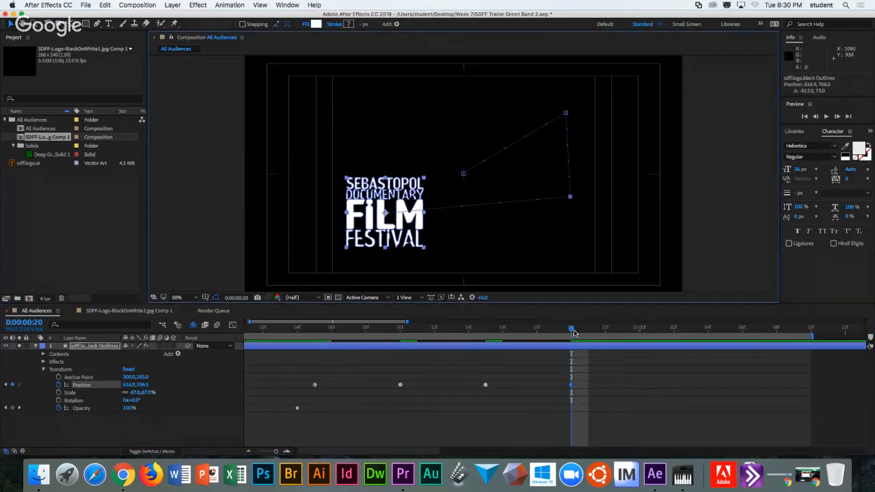
Add keyframes at 1:02 (top of frame) and 1:07 (centre), then preview and select keyframes.
drag(571, 330, 674, 331)
drag(401, 197, 395, 88)
drag(674, 329, 761, 329)
drag(411, 111, 494, 177)
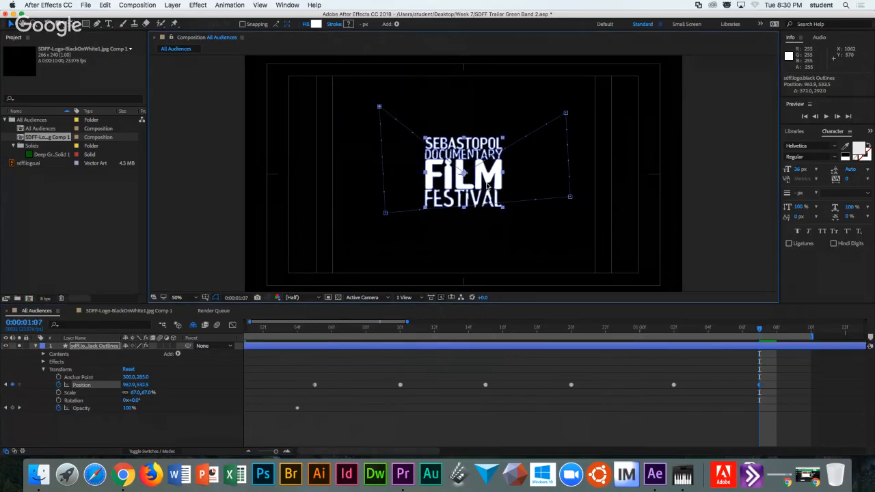
drag(308, 331, 553, 332)
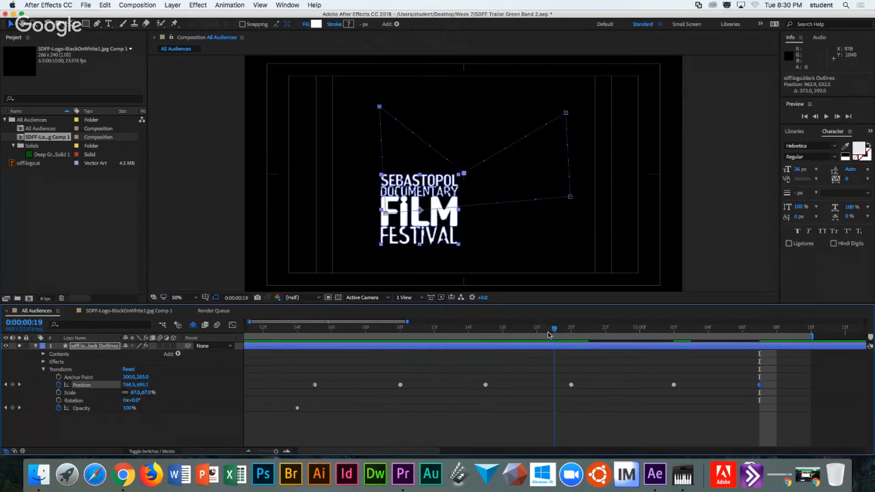
drag(303, 363, 783, 396)
Set the selected Position keyframes to Linear temporal interpolation.
scroll(381, 402, right, 2)
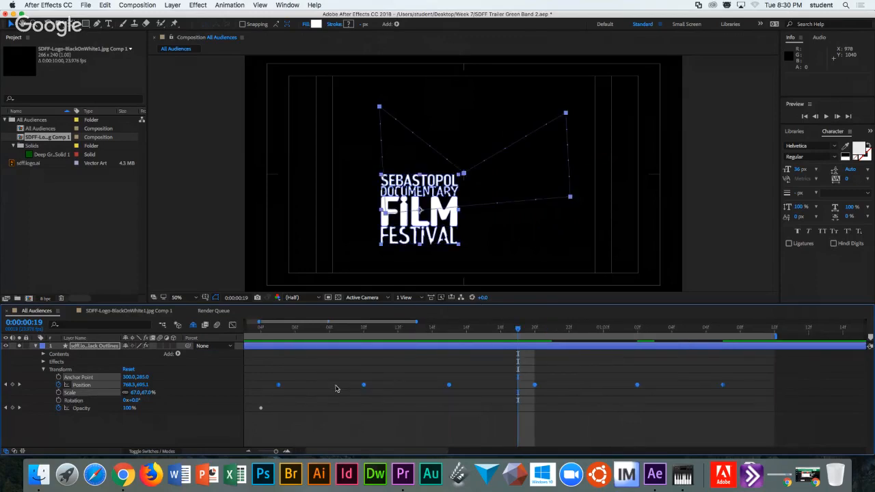
right_click(279, 385)
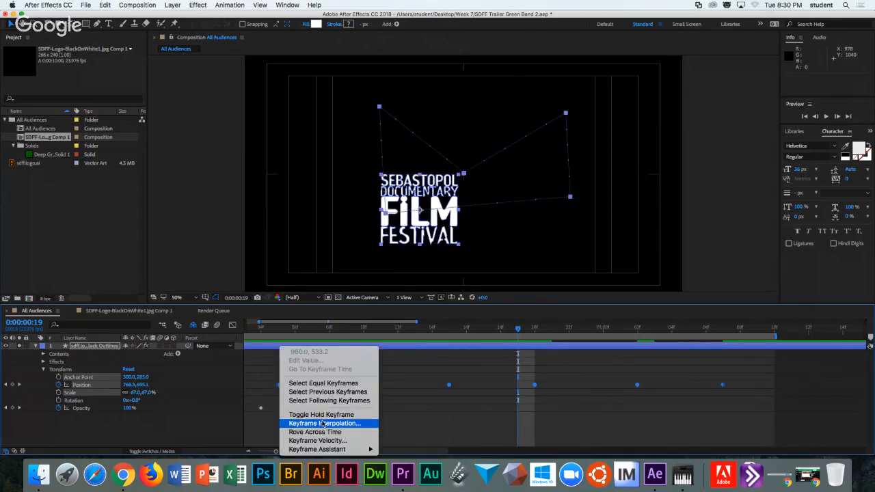
click(323, 424)
click(558, 92)
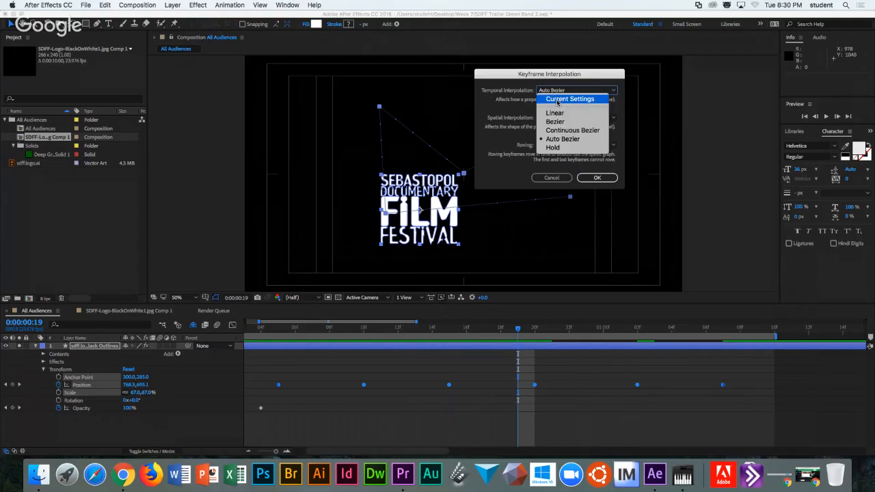
click(553, 112)
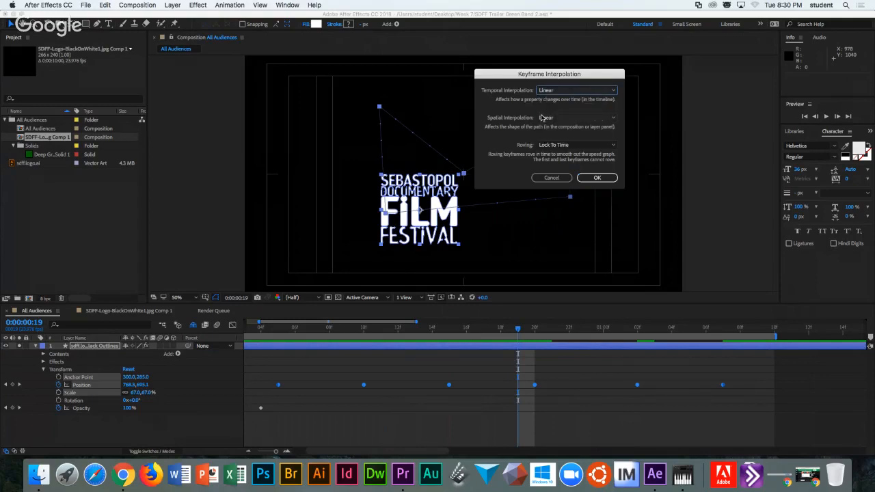
click(596, 177)
Select all six Position keyframes and change their temporal interpolation to Bezier.
drag(276, 329, 432, 332)
click(259, 360)
drag(259, 360, 723, 402)
right_click(726, 386)
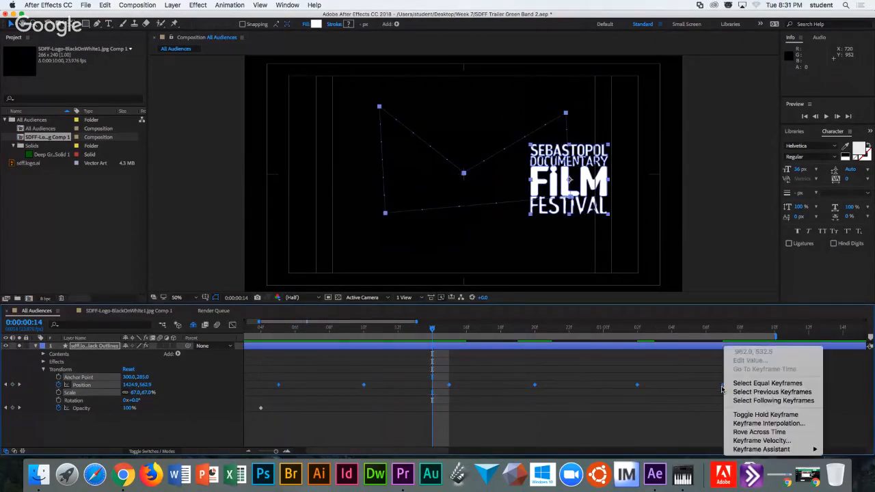
click(758, 424)
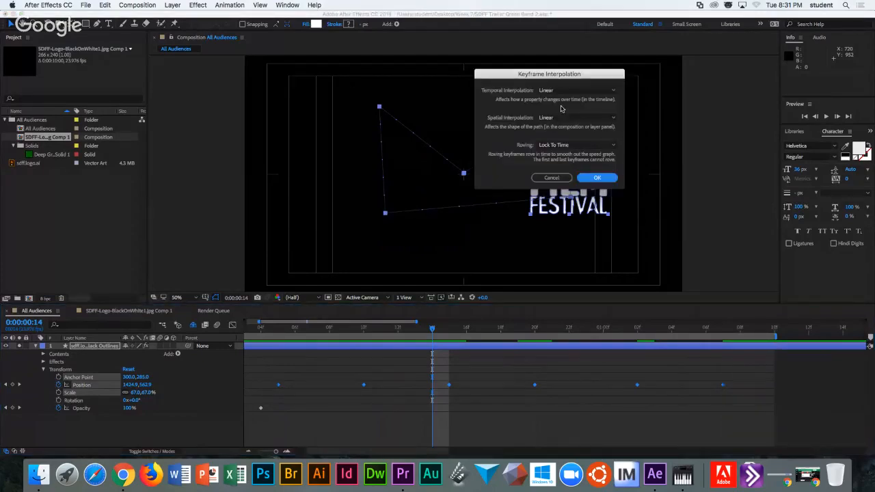
click(545, 89)
click(555, 122)
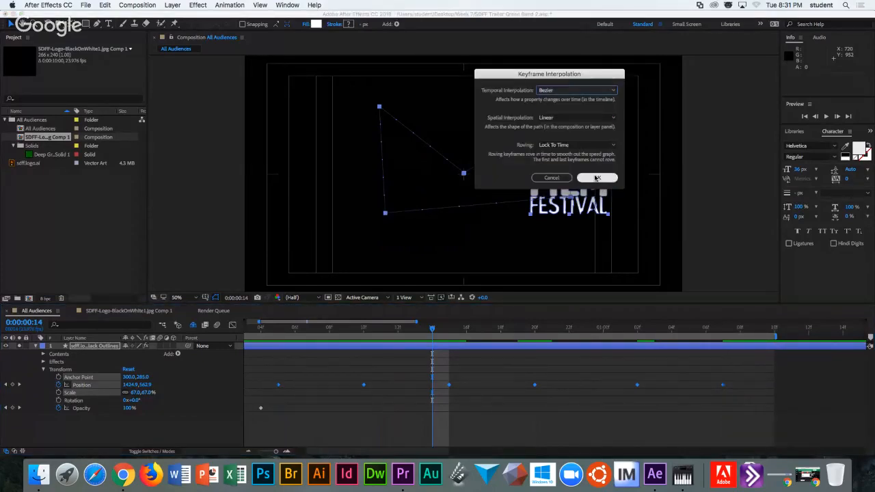
click(596, 178)
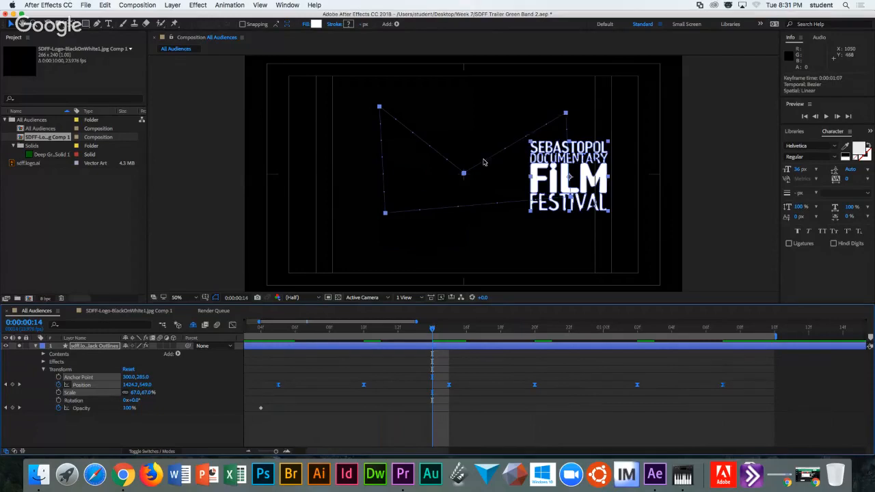
Switch all six Position keyframes to Continuous Bezier temporal interpolation.
click(566, 118)
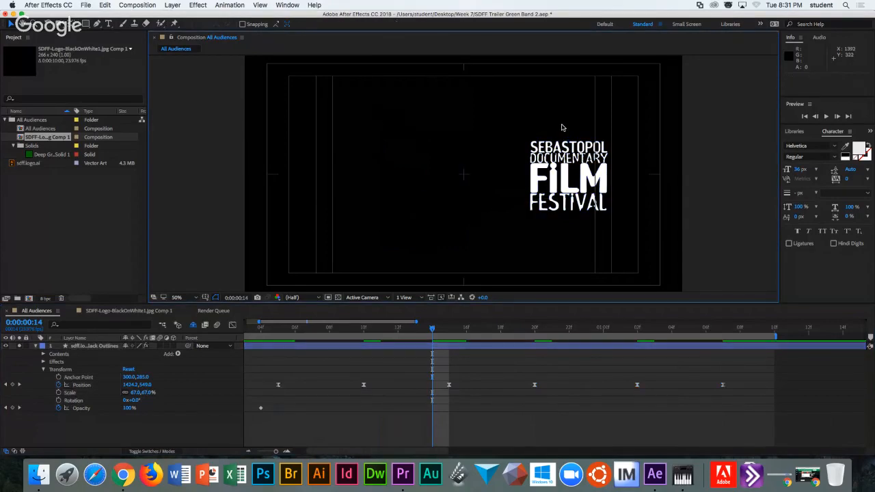
click(573, 169)
click(565, 113)
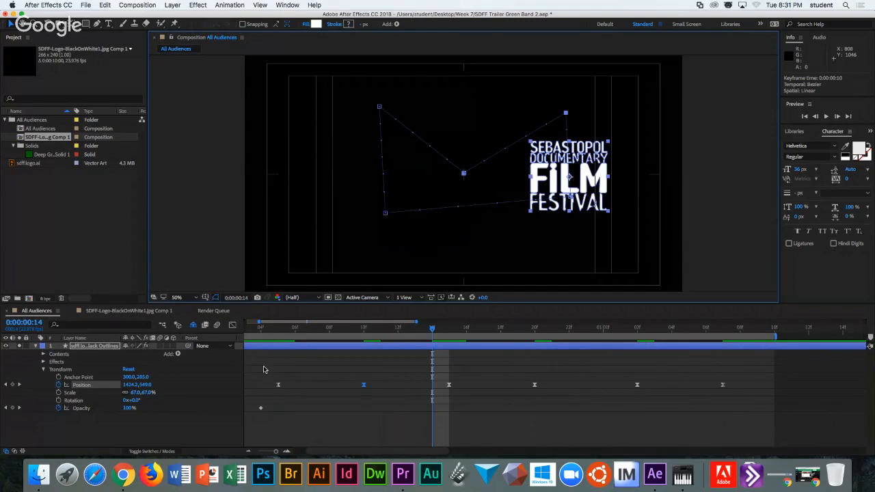
drag(265, 369, 751, 400)
right_click(722, 388)
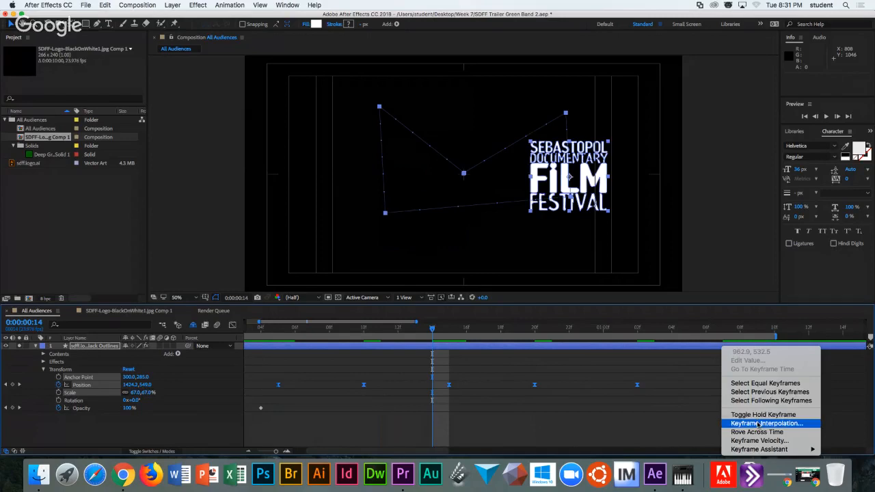
click(759, 422)
click(588, 91)
click(562, 137)
click(597, 178)
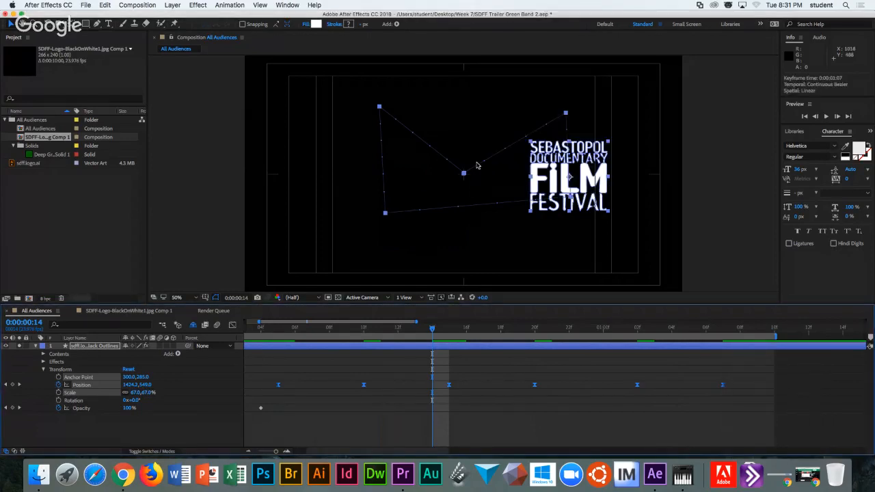
drag(265, 365, 819, 373)
drag(748, 395, 749, 396)
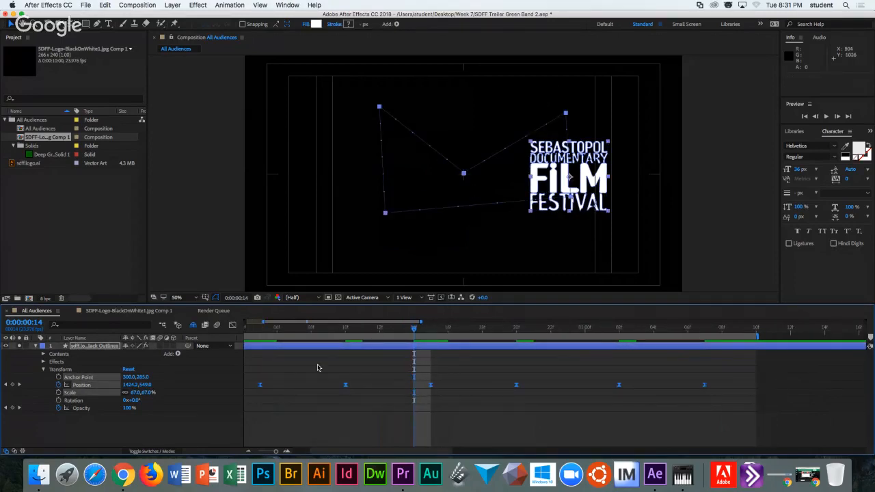
scroll(318, 369, left, 3)
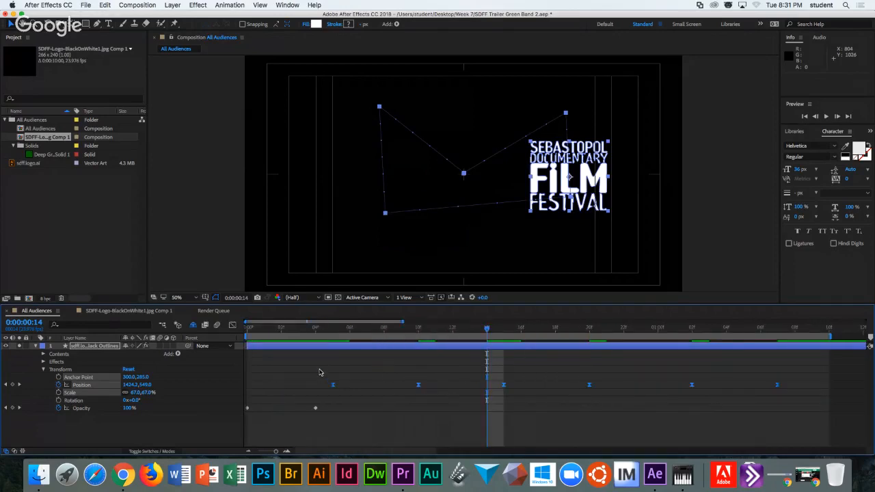
click(319, 372)
Set the Position keyframes' spatial interpolation to Bezier, curving the logo's motion path.
drag(319, 370, 788, 390)
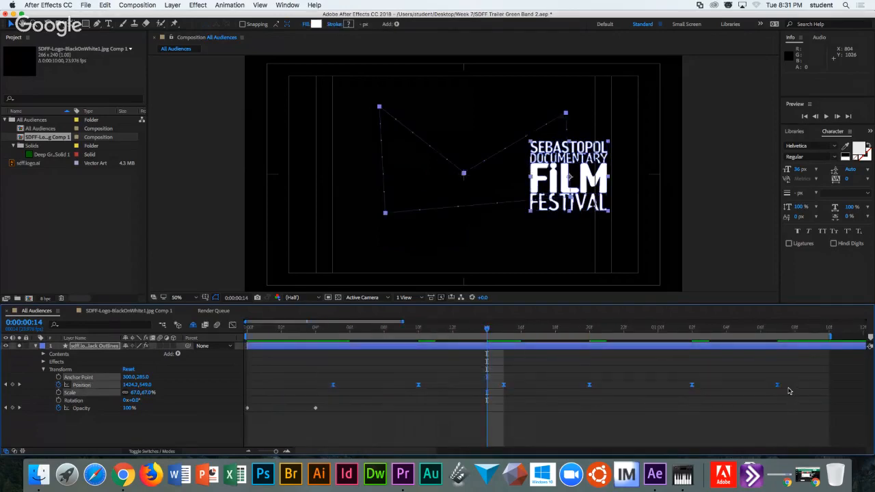
right_click(333, 387)
click(413, 405)
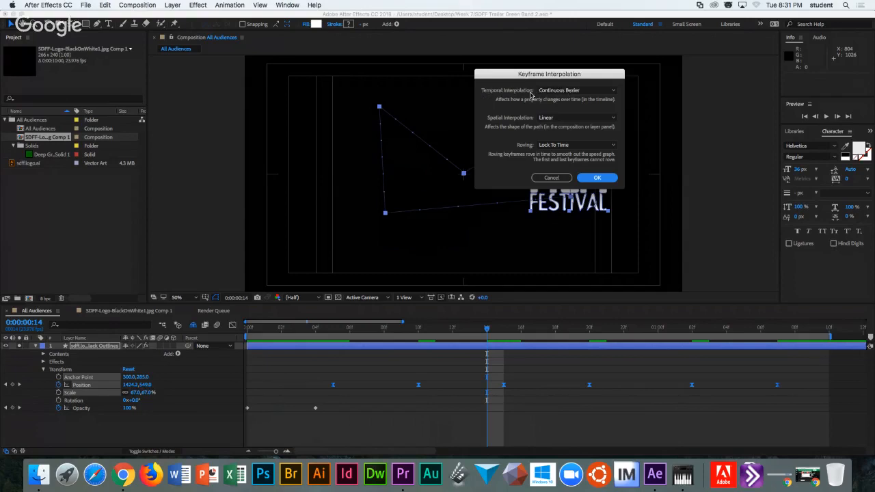
drag(529, 77, 705, 113)
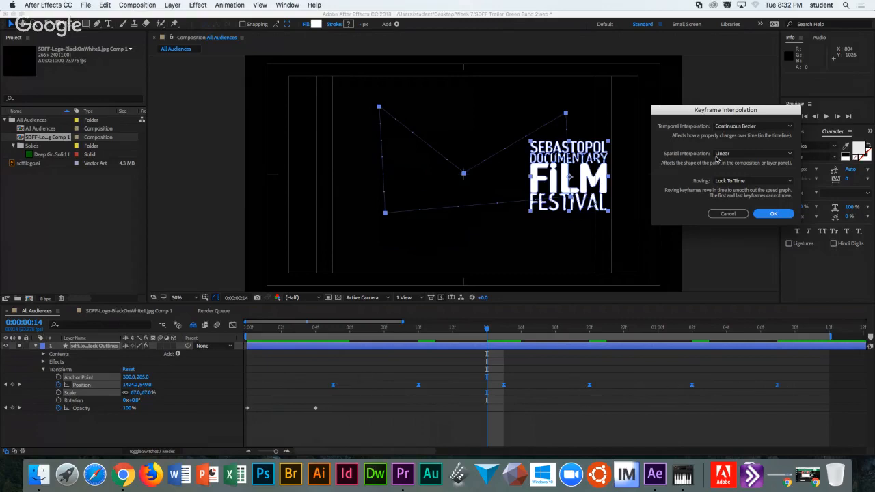
drag(697, 110, 620, 19)
click(650, 63)
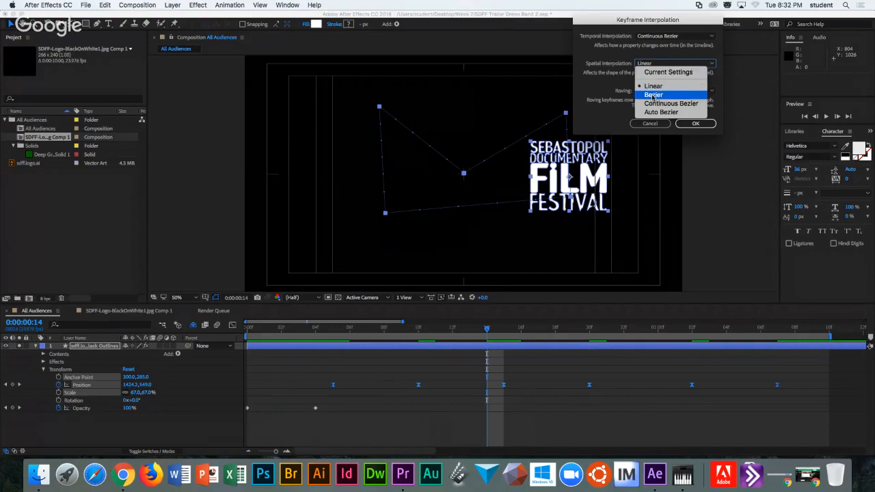
click(653, 95)
click(695, 123)
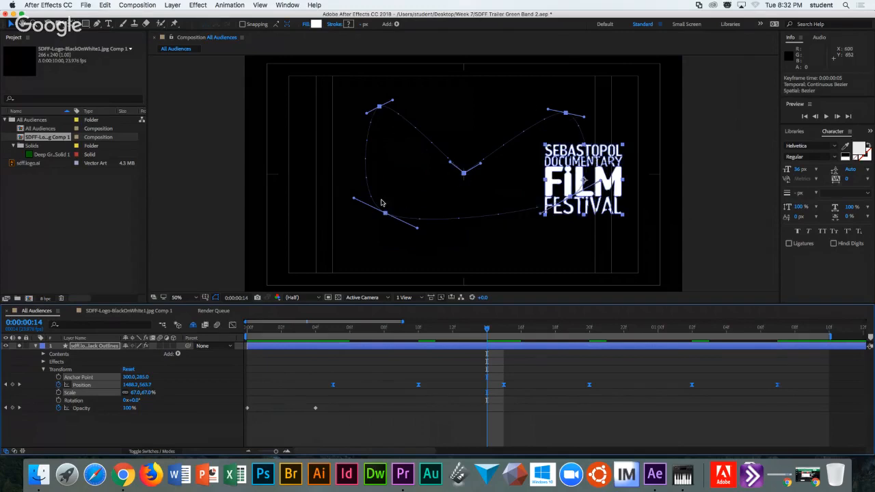
scroll(489, 326, right, 2)
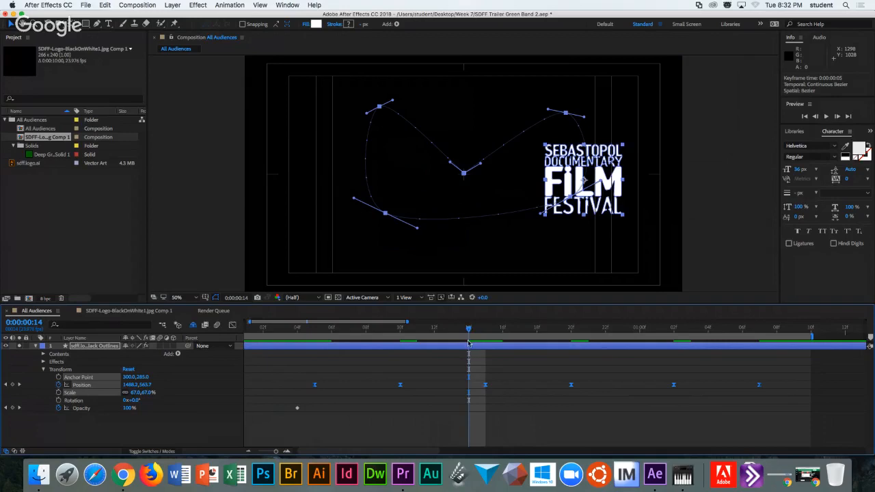
Give the top-right path keyframe Continuous Bezier spatial interpolation and drag its handles.
right_click(486, 385)
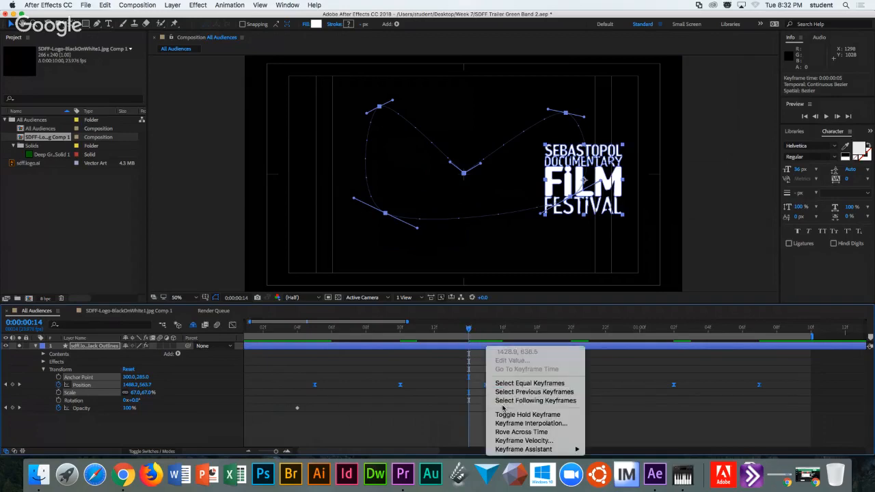
click(520, 424)
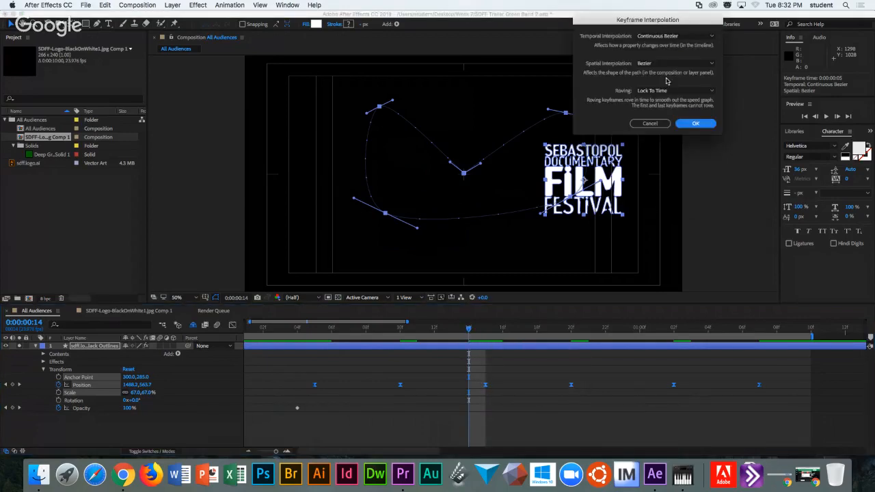
click(660, 65)
click(665, 103)
click(694, 124)
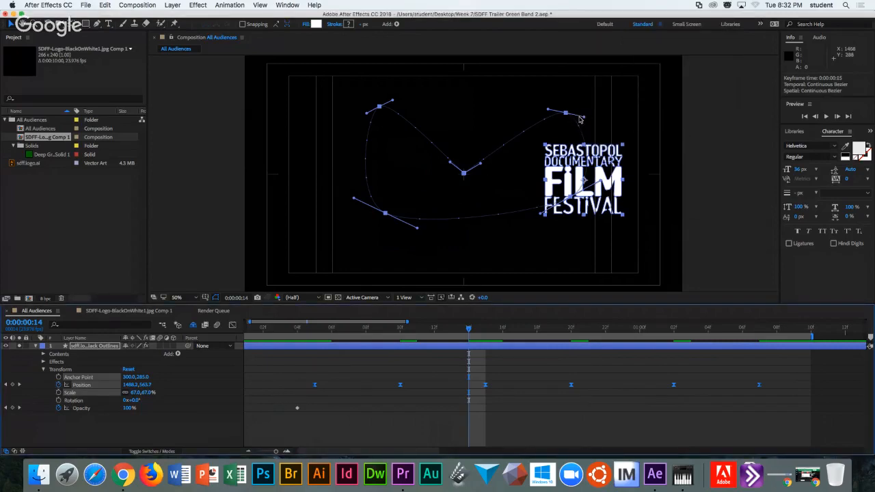
drag(583, 120, 601, 124)
drag(549, 109, 518, 100)
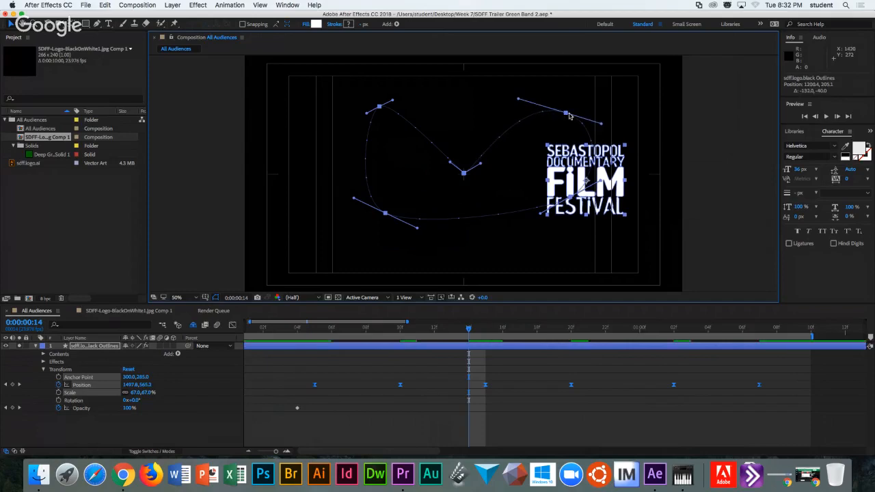
Try Auto Bezier spatial interpolation on the top-right path keyframe and nudge its handle.
right_click(567, 115)
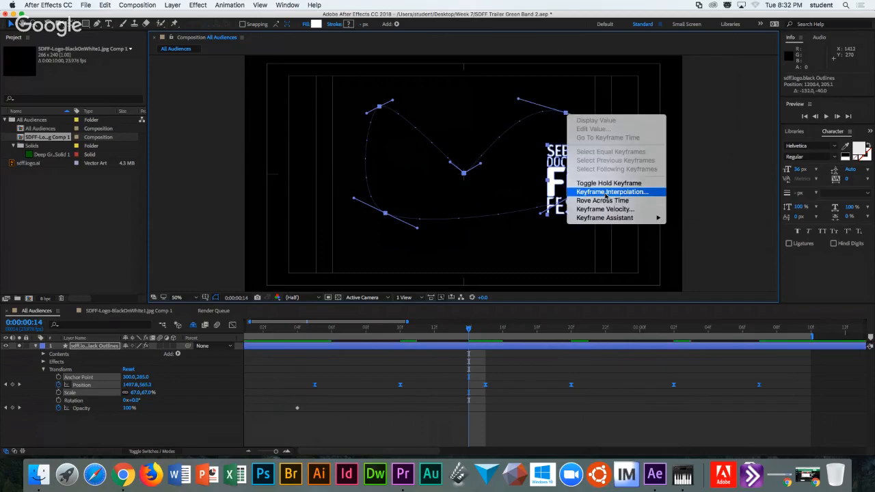
click(602, 190)
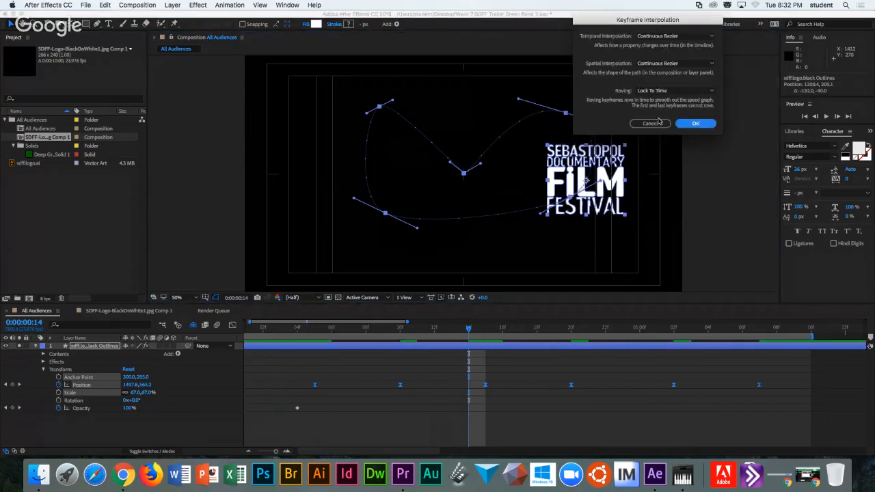
click(658, 63)
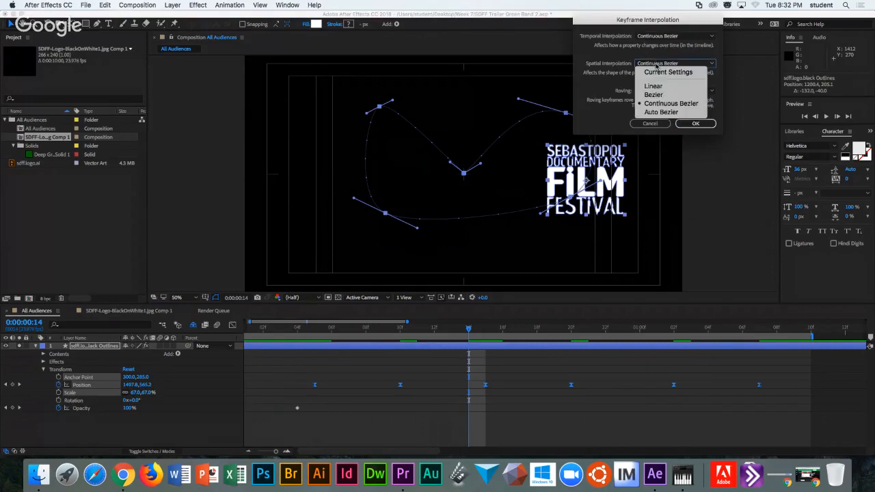
click(661, 112)
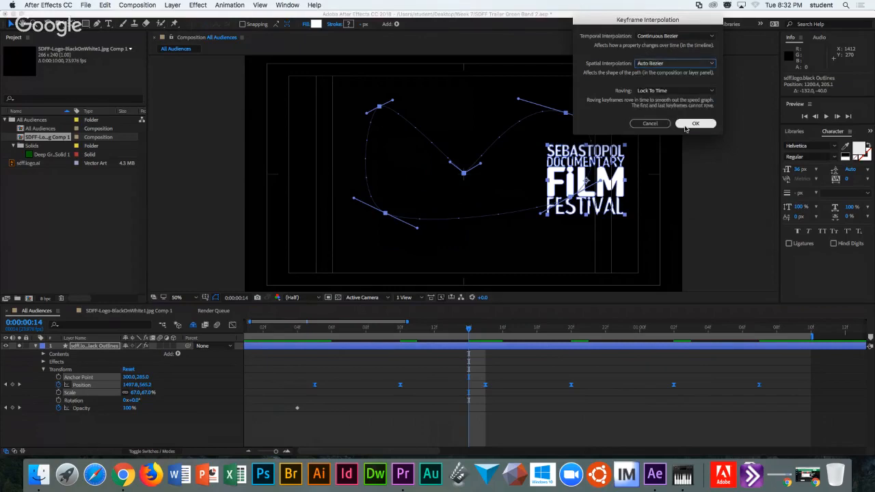
click(683, 126)
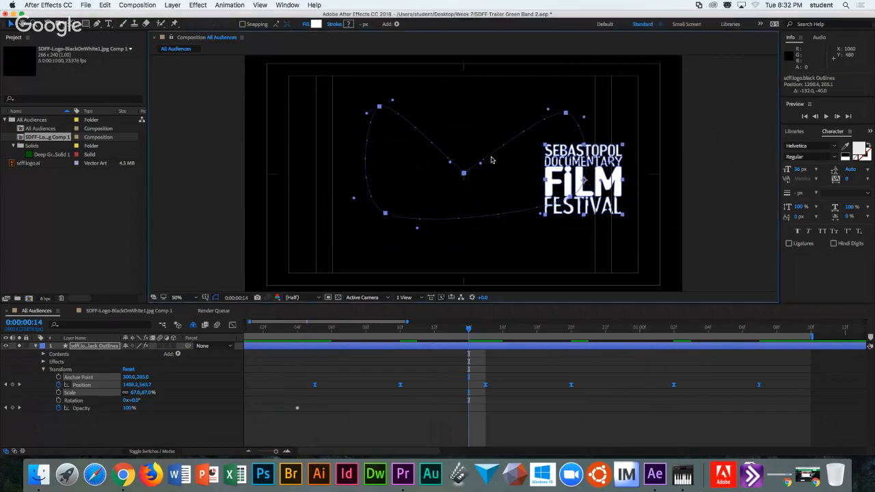
click(549, 110)
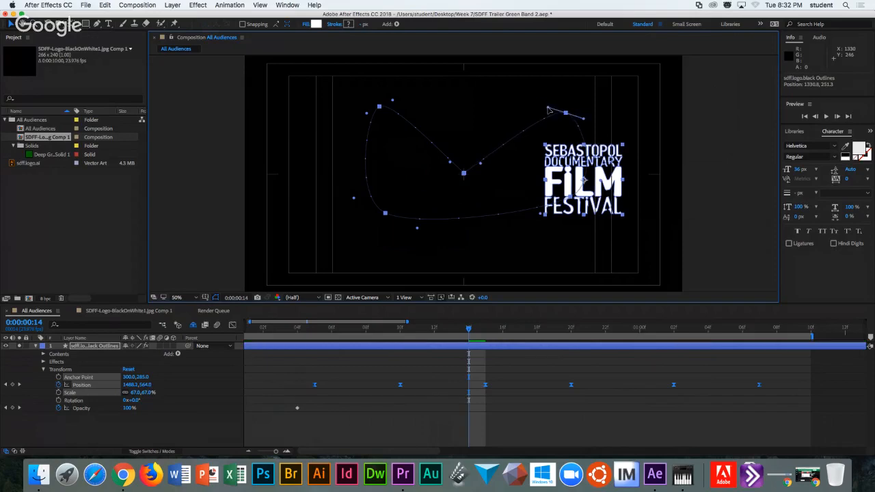
drag(550, 110, 549, 109)
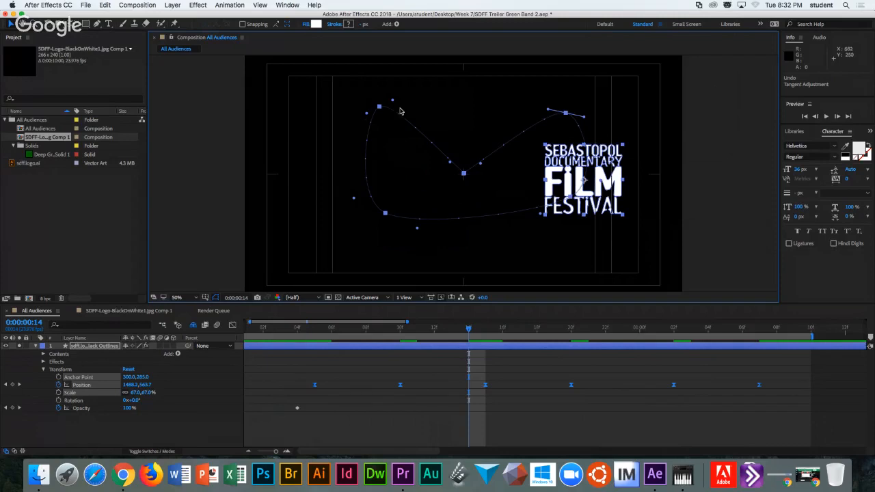
Return the top-right path keyframe to Continuous Bezier spatial interpolation and scrub to check.
right_click(566, 113)
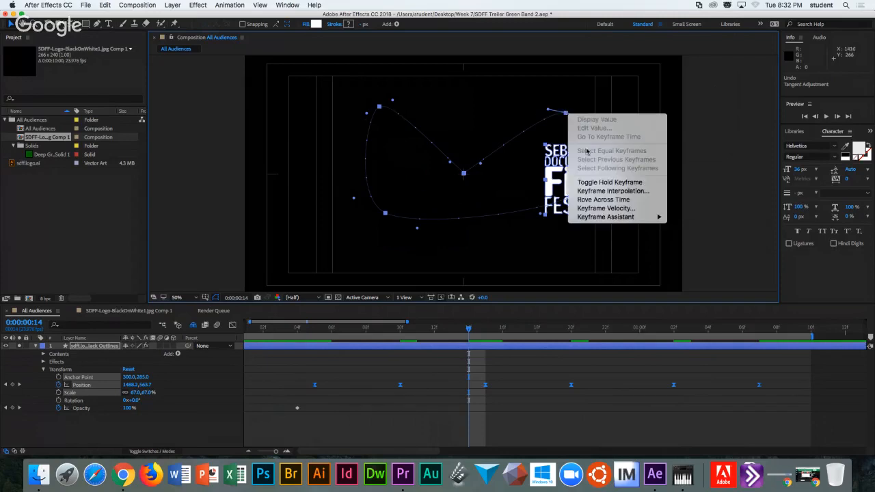
click(606, 192)
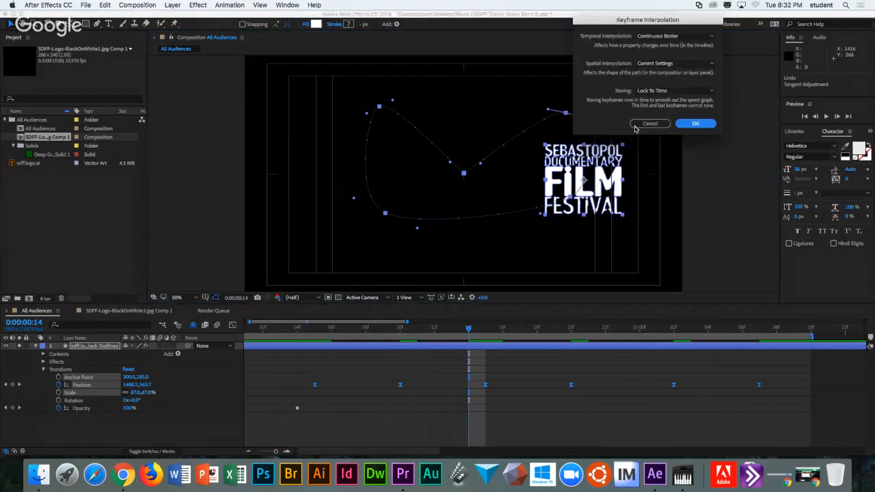
click(669, 65)
click(671, 103)
click(695, 124)
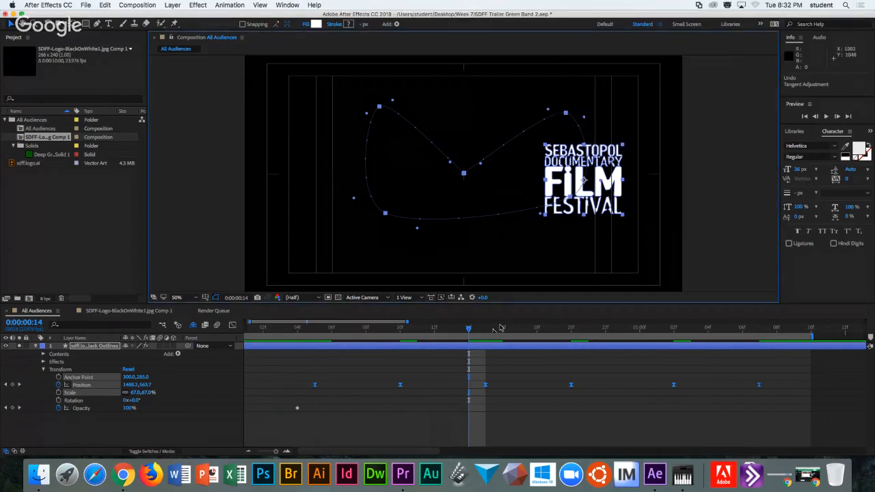
drag(295, 332, 315, 331)
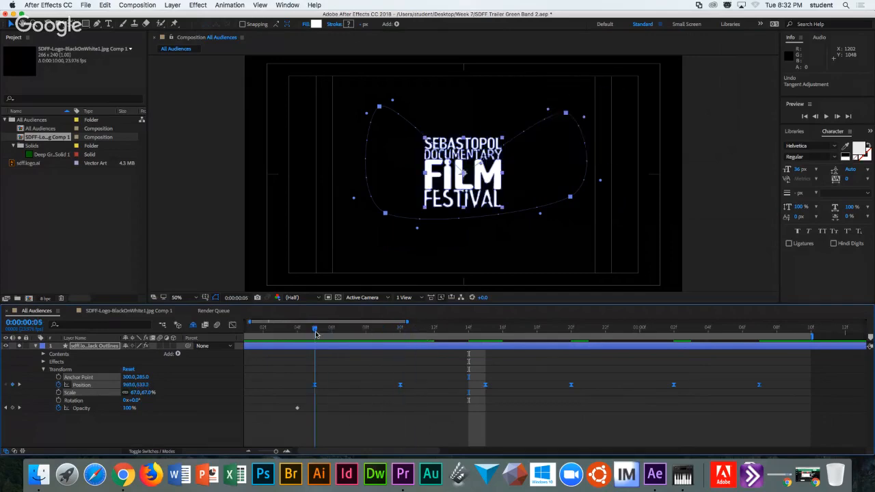
Preview the animation, then extend the work area to about five seconds.
click(827, 117)
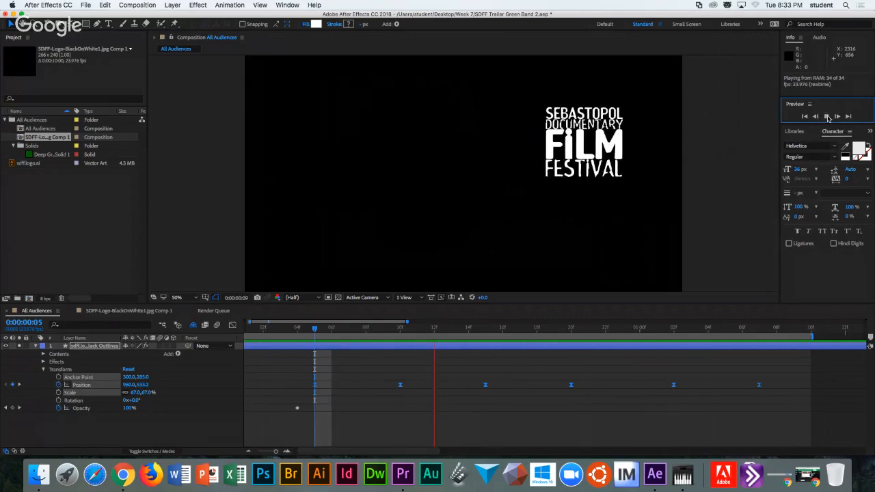
key(space)
drag(813, 337, 872, 337)
key(semicolon)
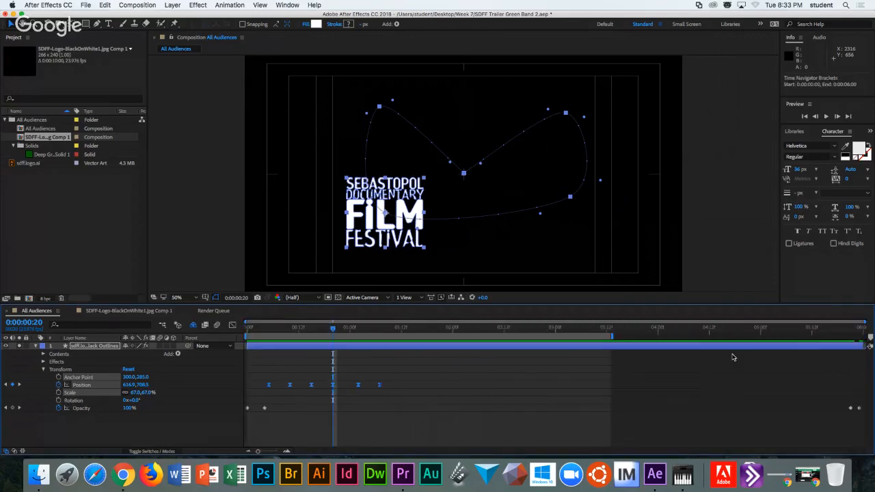
drag(614, 337, 812, 337)
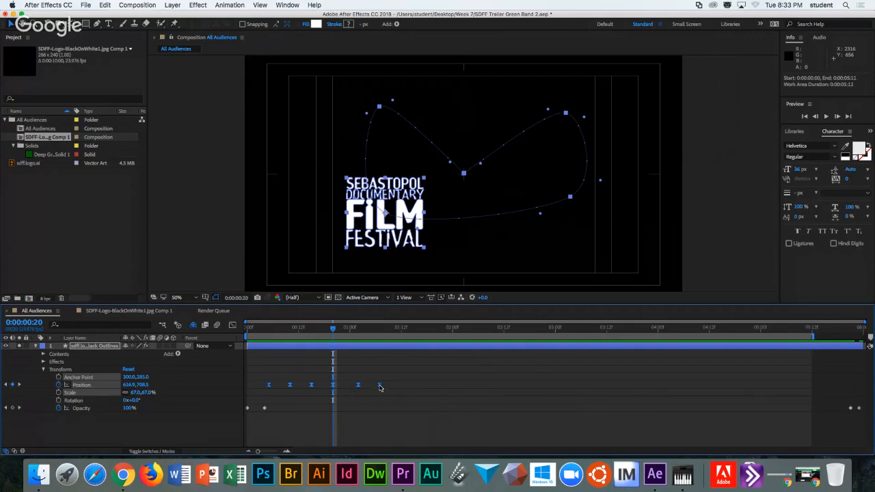
Stretch the Position keyframes across about five seconds by dragging the last one, then preview.
drag(380, 388, 777, 387)
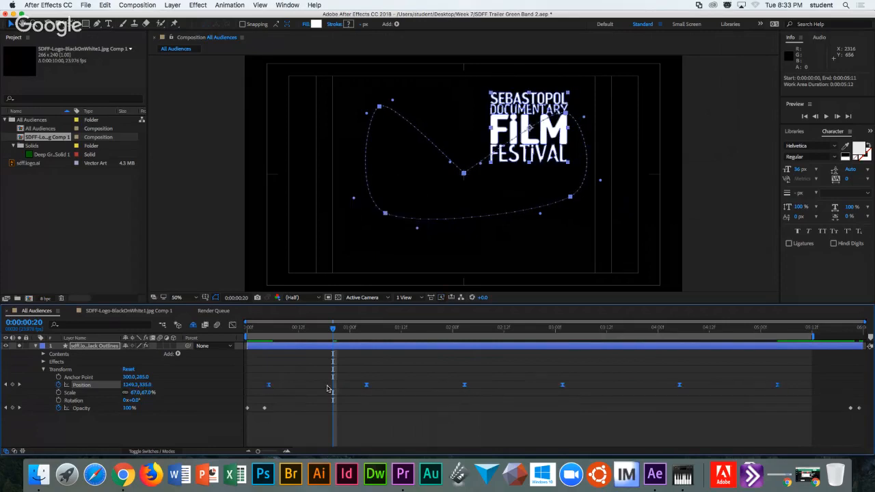
mouse_move(777, 387)
mouse_down()
mouse_move(460, 393)
mouse_move(773, 388)
mouse_up()
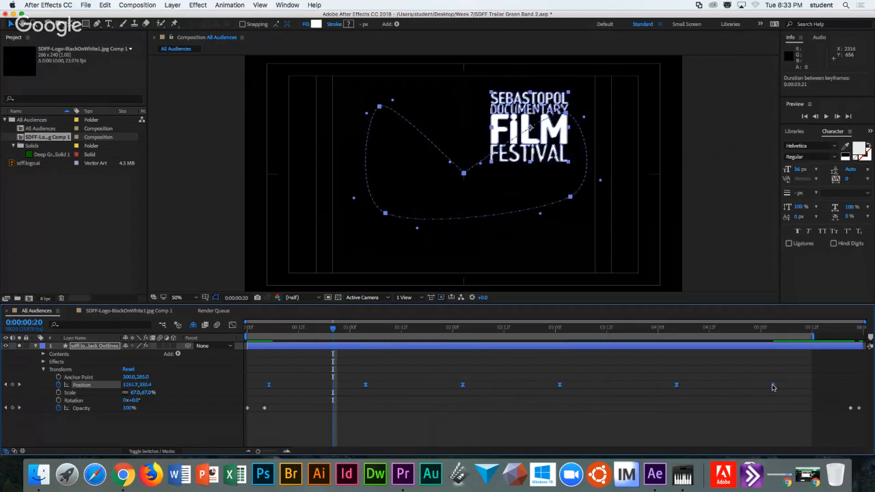
click(258, 329)
key(space)
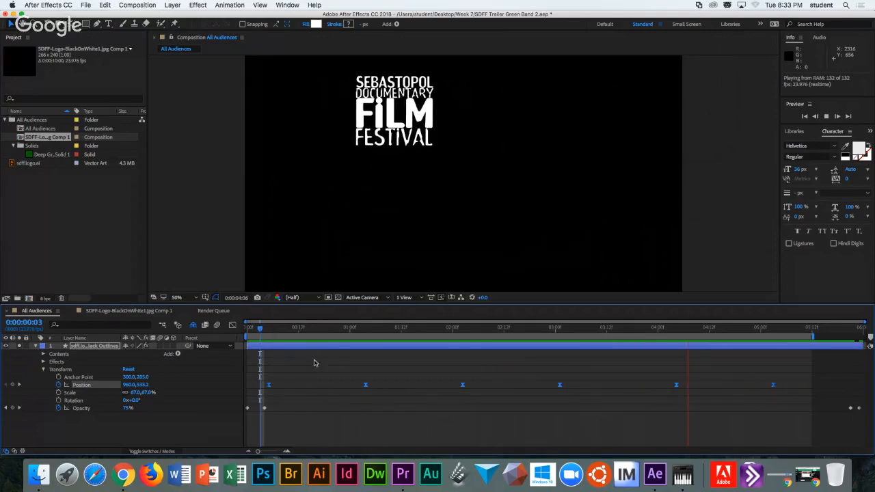
key(space)
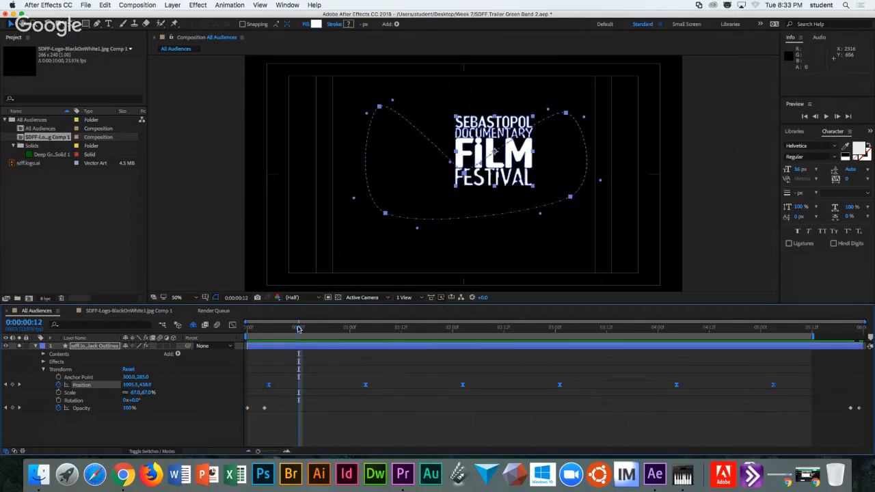
Set the logo's Position keyframes to Rove Across Time in Keyframe Interpolation.
drag(298, 330, 765, 327)
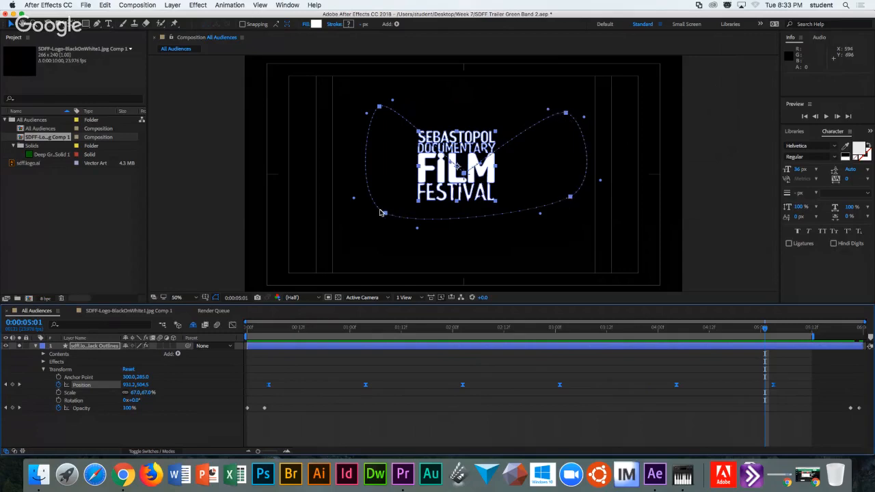
right_click(269, 387)
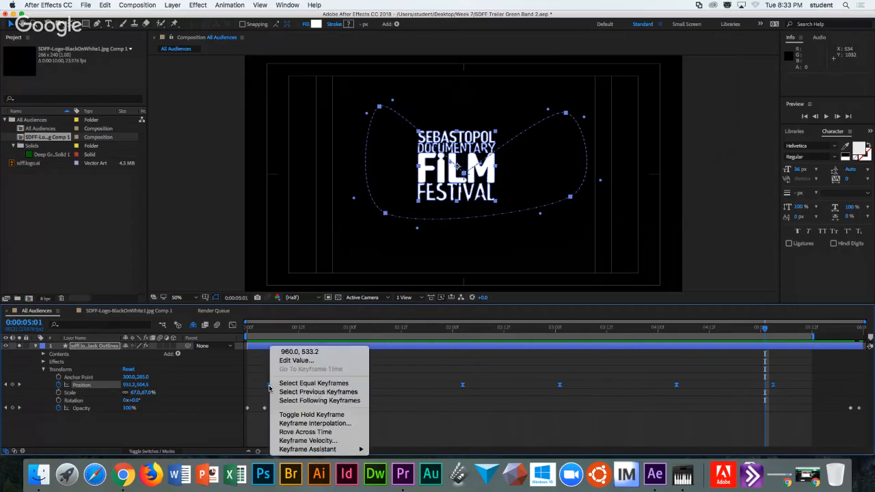
click(306, 424)
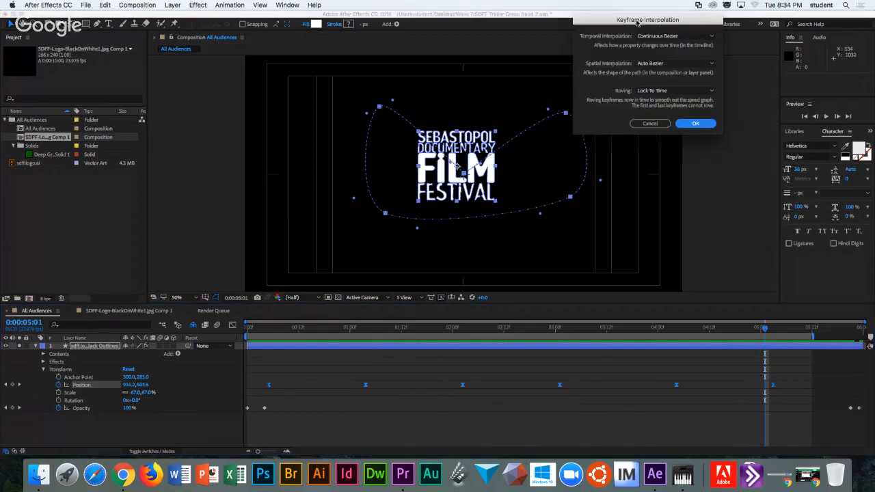
drag(637, 22, 543, 84)
key(super+Tab)
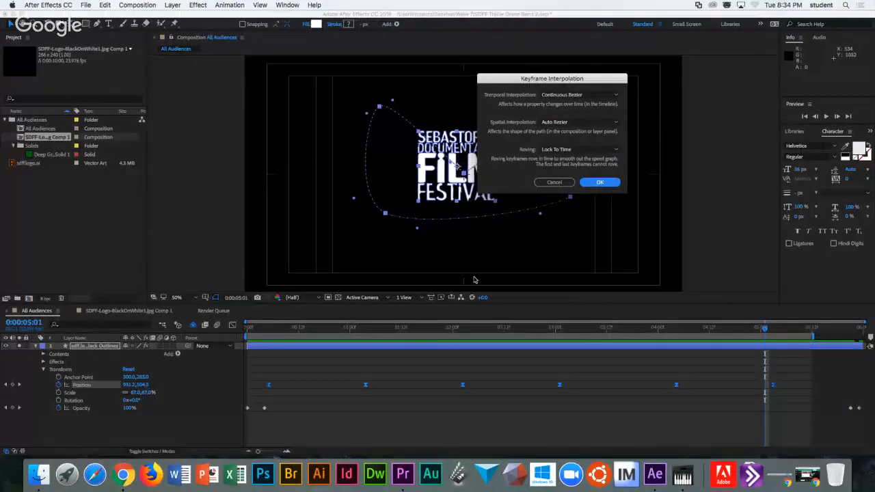
click(549, 152)
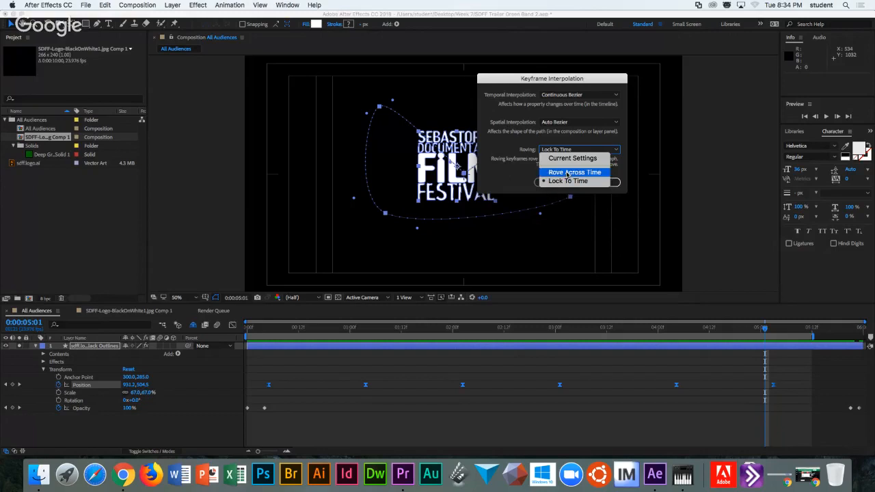
click(573, 172)
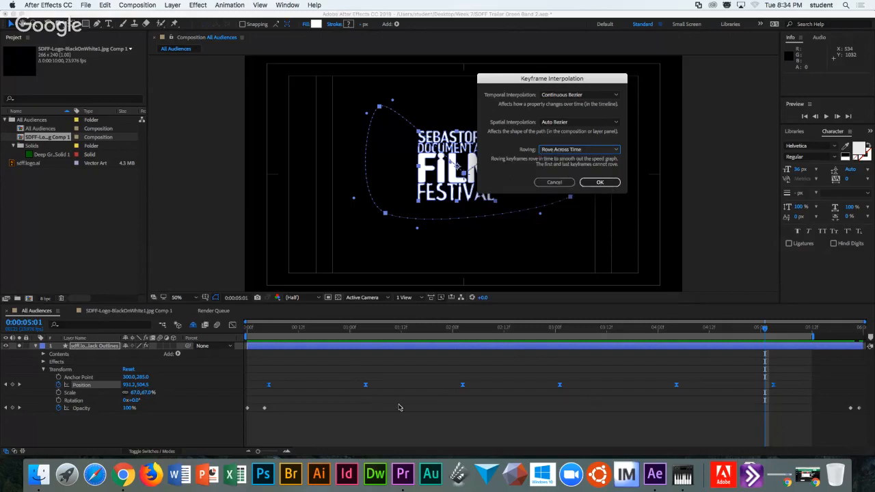
click(598, 183)
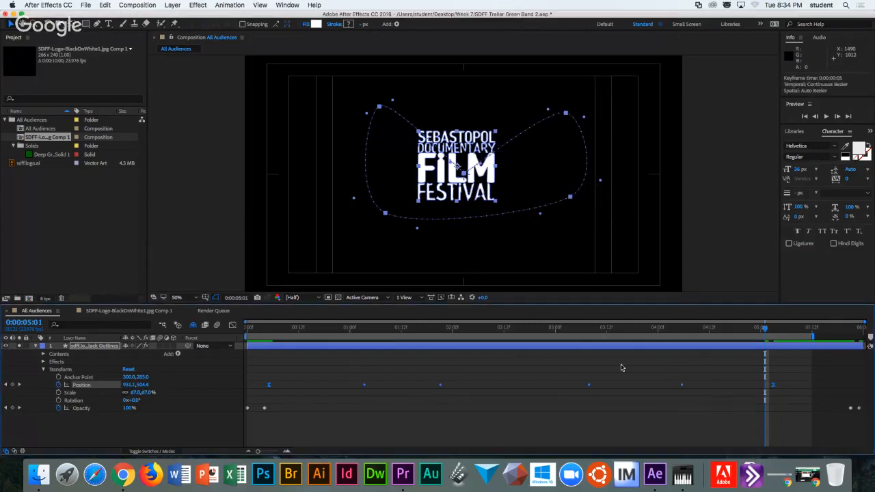
Preview the logo's curved, roving motion path from the start.
click(365, 407)
click(364, 385)
click(363, 397)
click(364, 385)
click(477, 404)
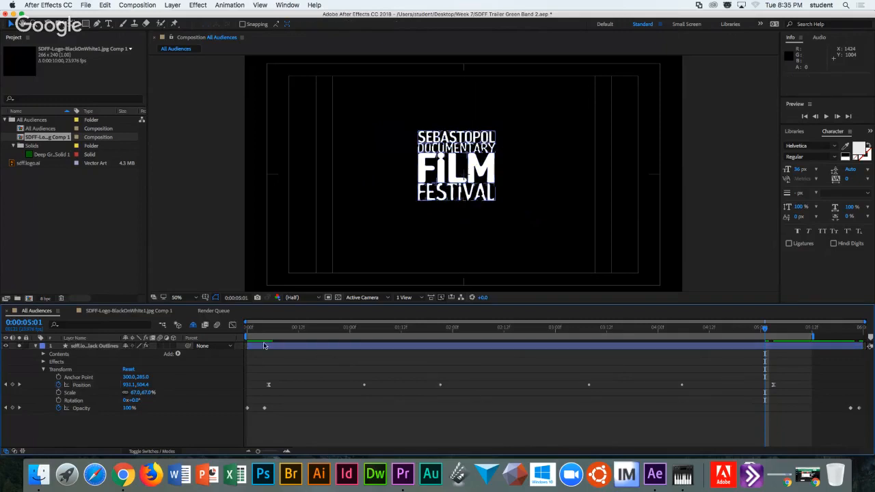
click(268, 386)
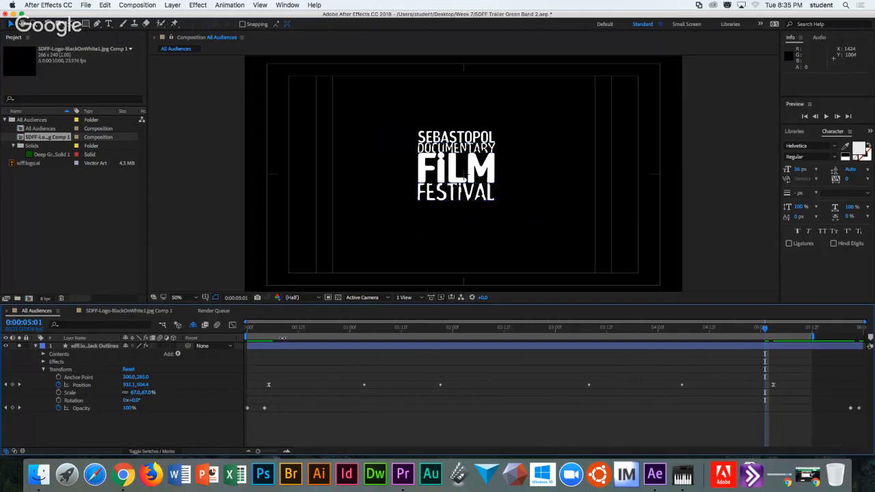
mouse_move(264, 331)
mouse_down()
mouse_move(303, 331)
mouse_move(249, 332)
mouse_move(260, 331)
mouse_up()
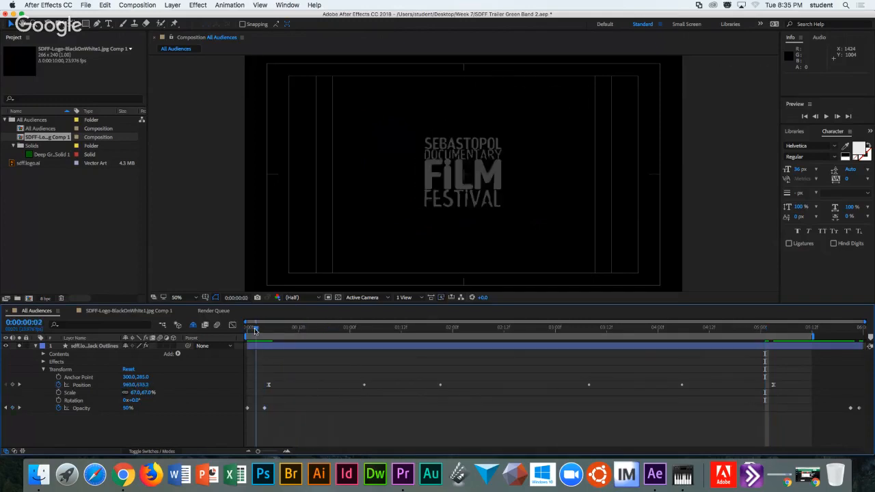
click(827, 117)
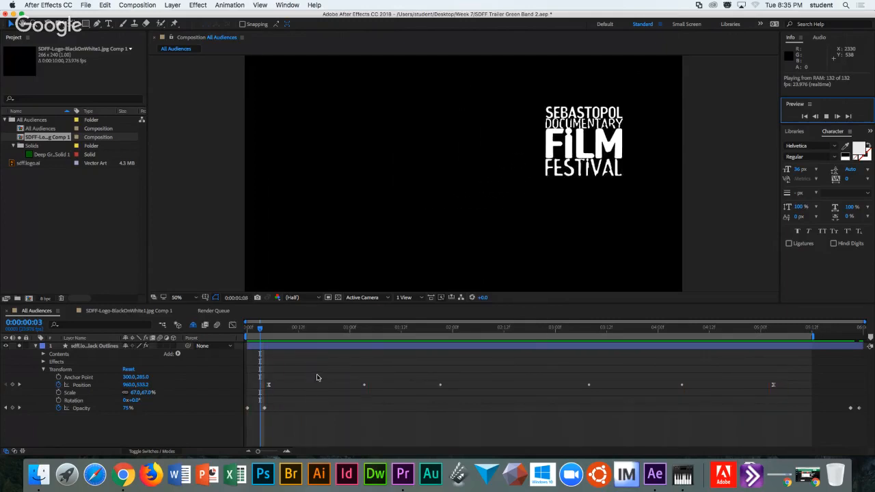
key(space)
Select all the logo's Position keyframes and delete them.
click(261, 331)
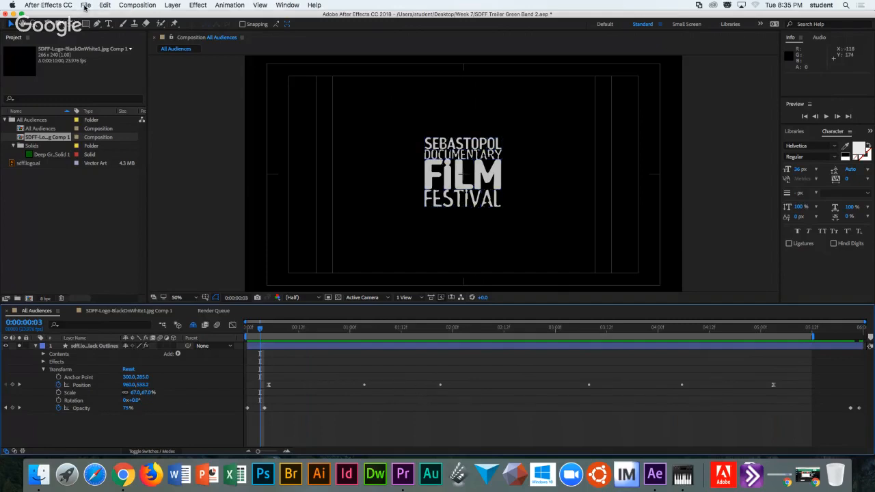
drag(266, 370, 792, 395)
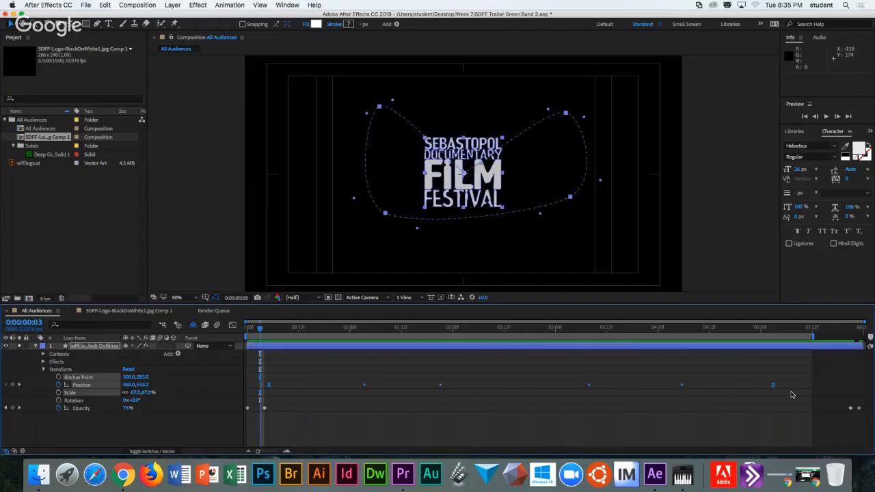
key(Delete)
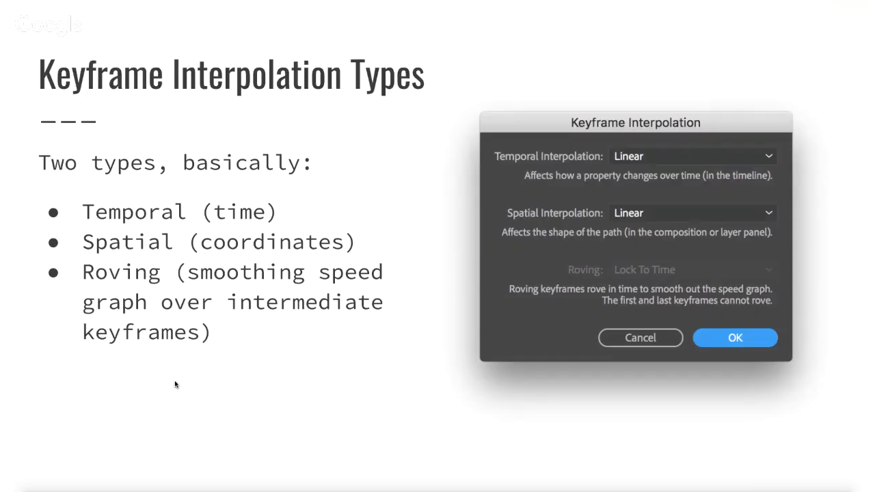
Advance to The Graph Editor slide and return to After Effects.
key(Right)
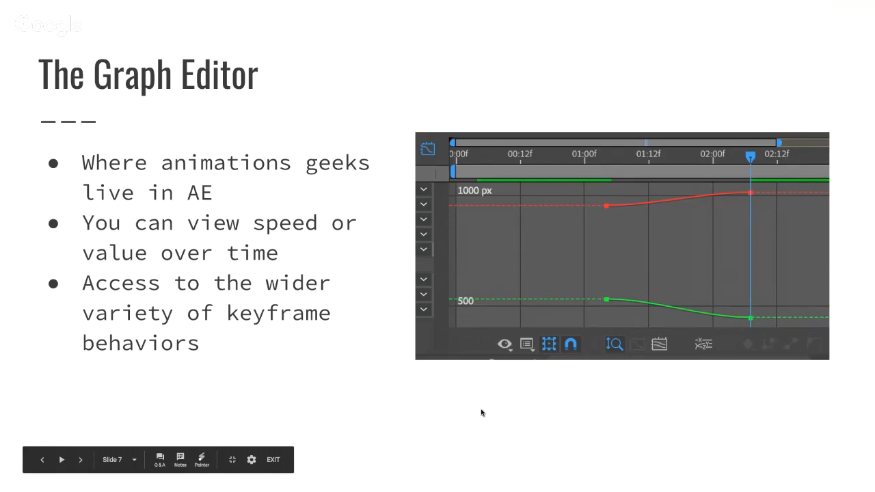
key(super+Tab)
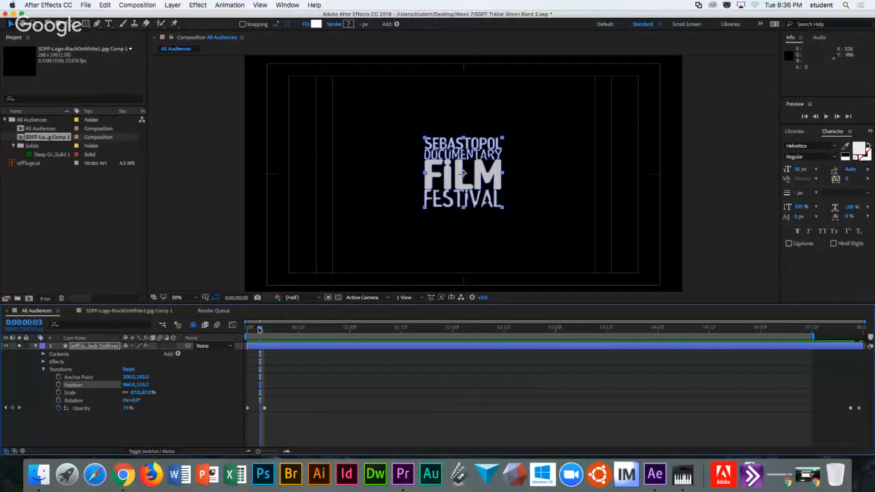
Keyframe Position and Scale at frame 7, then put a smaller logo upper right at 0:00:01:02.
drag(260, 331, 277, 330)
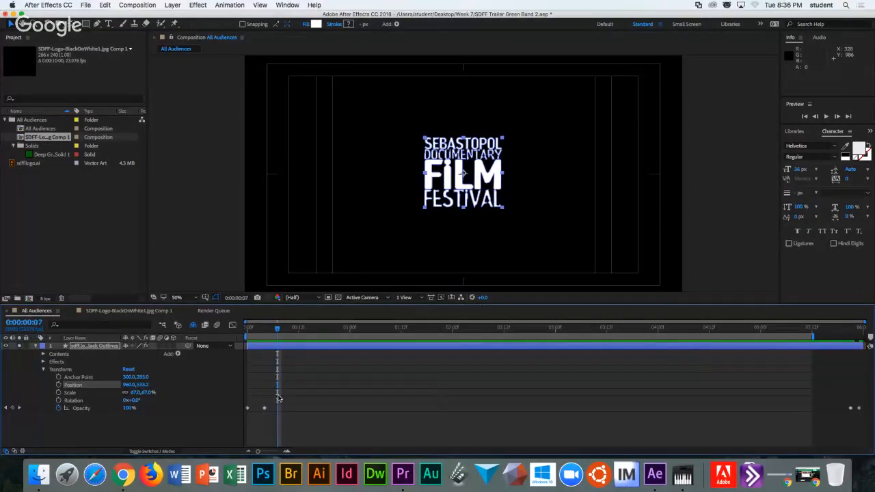
click(59, 385)
click(59, 392)
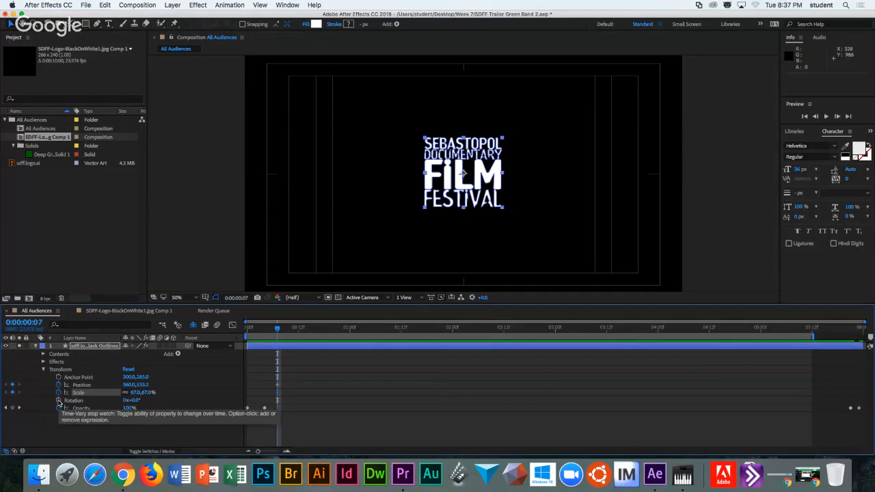
drag(276, 334, 359, 331)
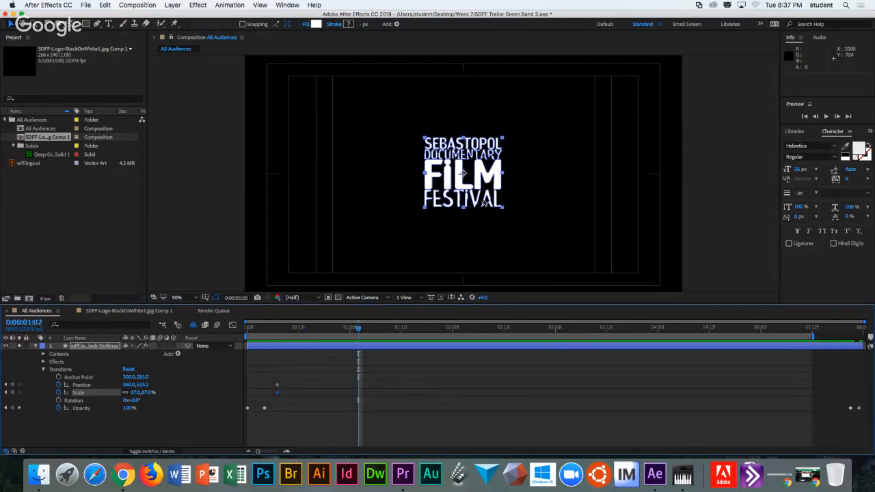
drag(481, 173, 577, 130)
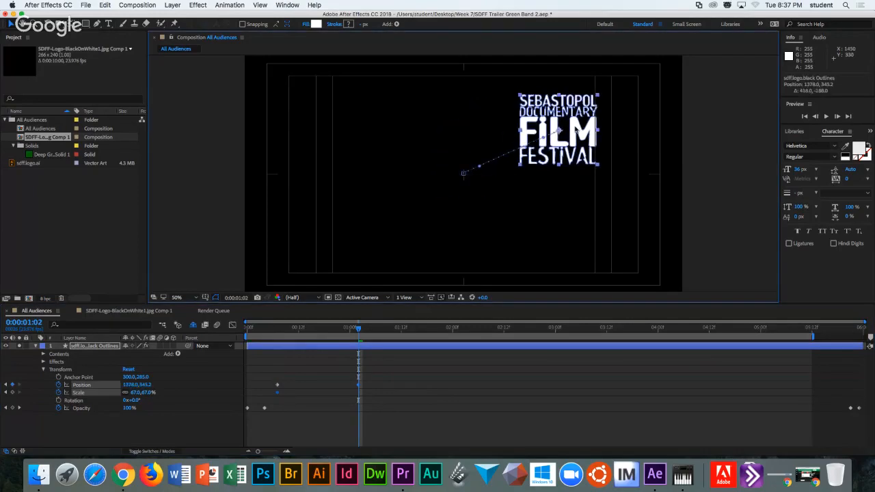
drag(135, 395, 127, 394)
At 0:00:01:23 move the logo down the right side, then lower left at 87% scale.
drag(358, 330, 448, 328)
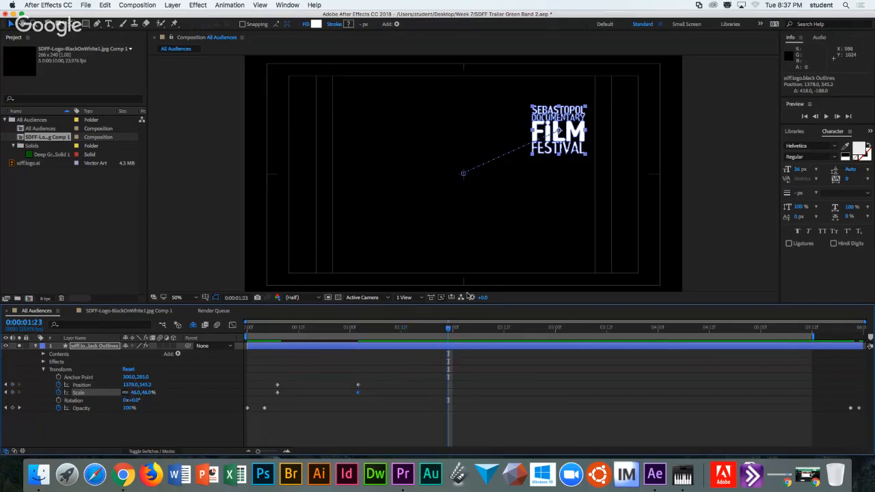
drag(576, 162, 576, 244)
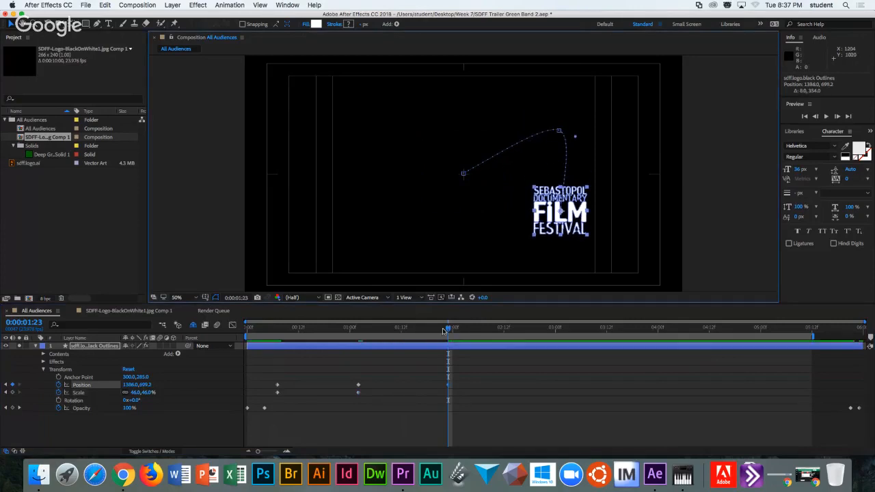
drag(136, 395, 146, 395)
drag(448, 328, 542, 329)
drag(575, 224, 401, 233)
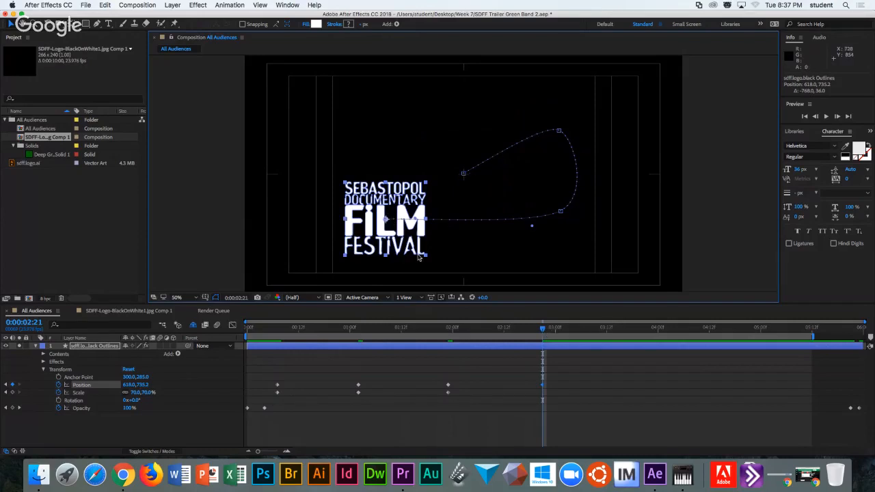
drag(133, 393, 145, 392)
Move the logo upper left at 0:00:03:14, then back to centre (962, 535.2) at 69% by 0:00:04:07.
drag(543, 330, 615, 330)
drag(380, 158, 377, 101)
mouse_move(134, 393)
mouse_down()
mouse_move(149, 392)
mouse_move(123, 394)
mouse_up()
drag(620, 332, 691, 333)
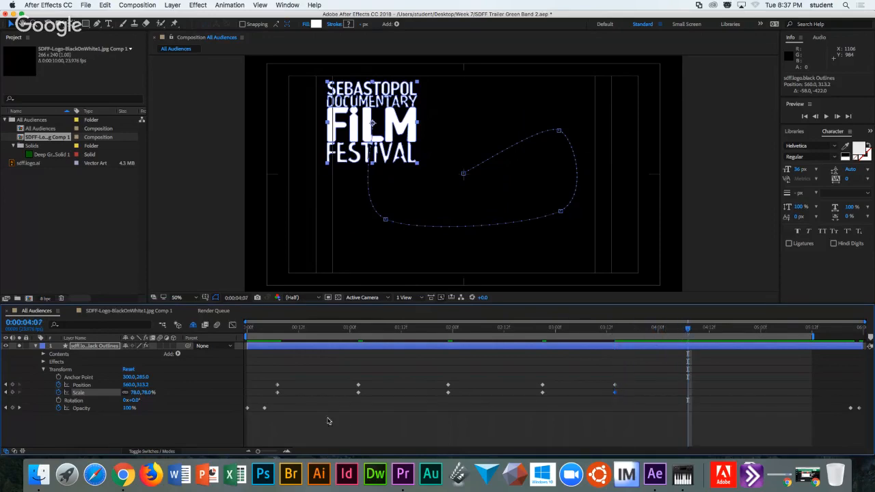
drag(377, 137, 473, 189)
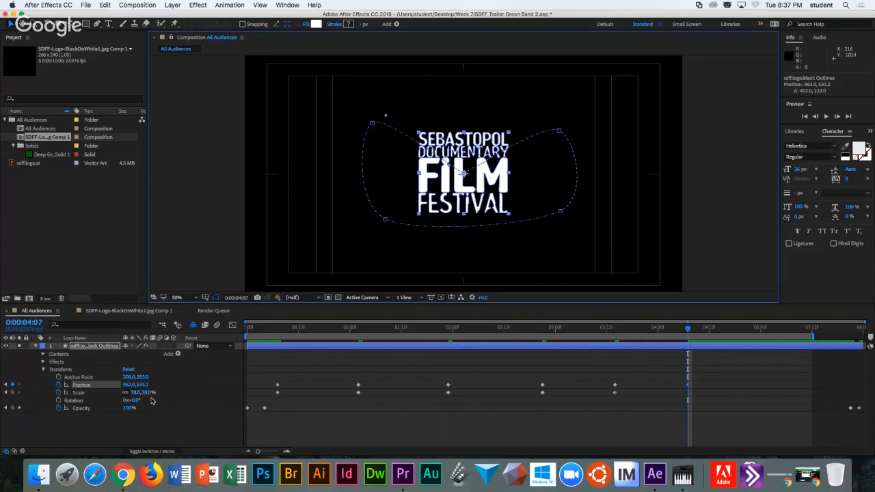
drag(135, 395, 130, 394)
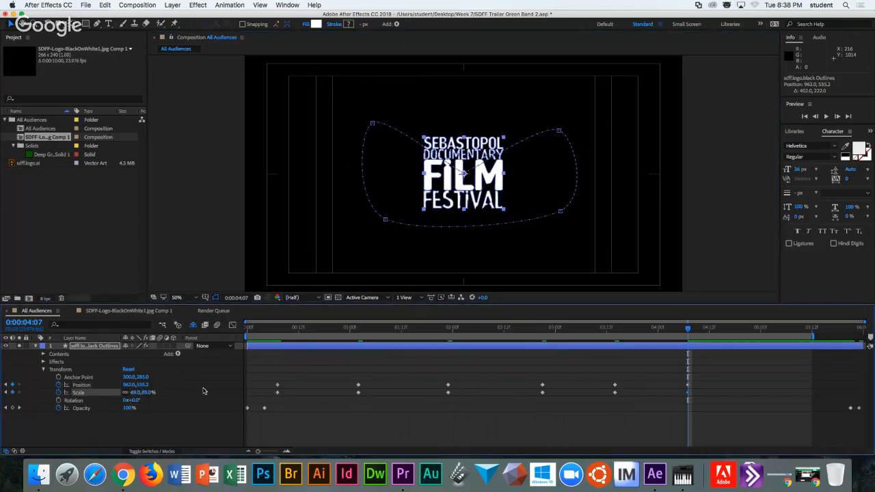
Reduce the logo's Scale slightly at 0:00:04:07 and scrub through its motion path.
click(277, 329)
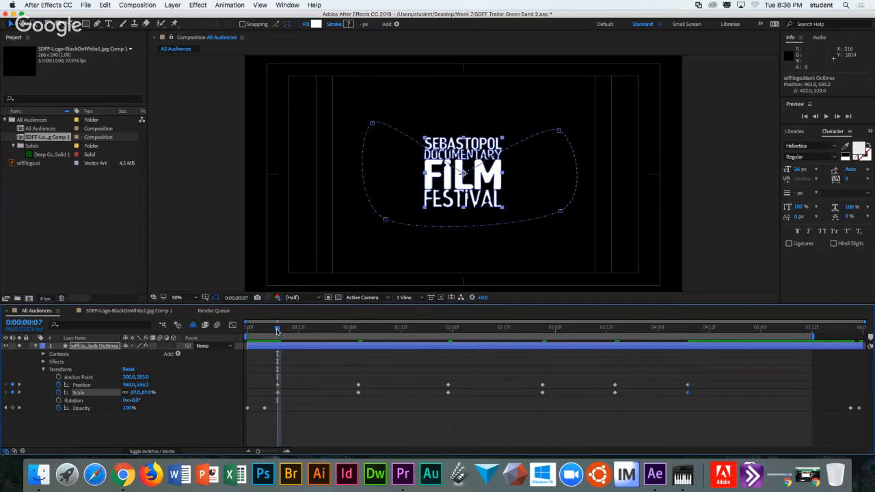
click(688, 329)
drag(134, 392, 137, 396)
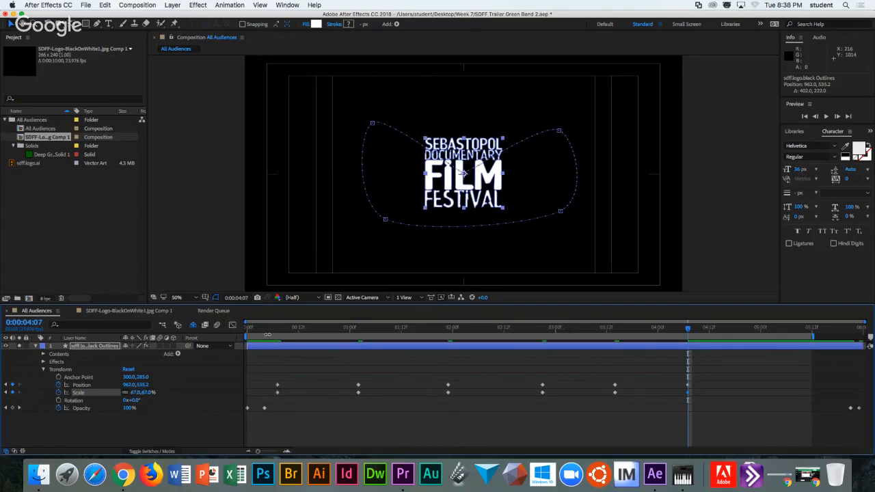
drag(276, 330, 671, 326)
drag(693, 329, 492, 337)
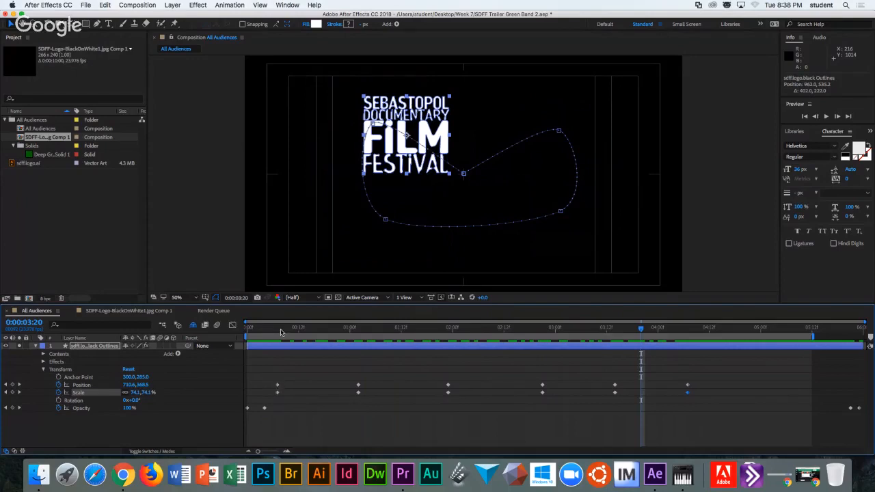
Adjust the first Scale keyframe at 0:00:00:08 to 65.9%, deselect the layer, and open the Graph Editor.
click(281, 331)
click(268, 389)
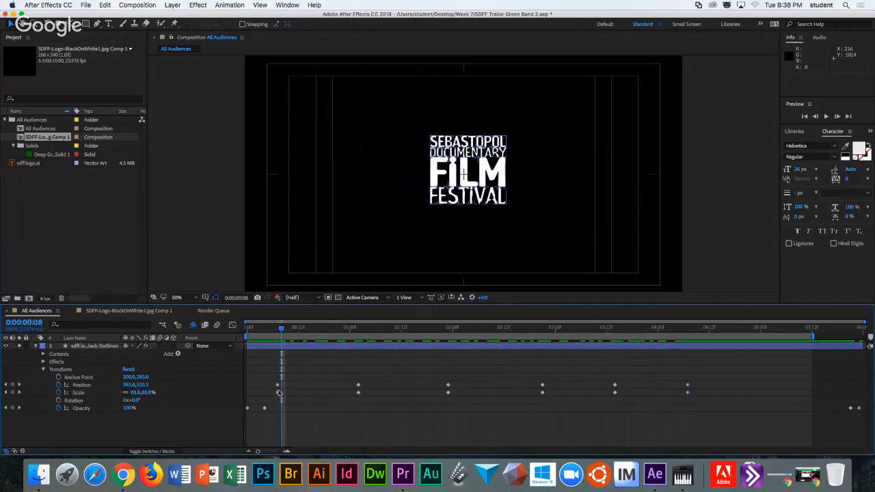
mouse_move(278, 395)
mouse_move(278, 396)
mouse_down()
mouse_move(300, 399)
mouse_move(270, 398)
mouse_up()
click(295, 396)
click(233, 325)
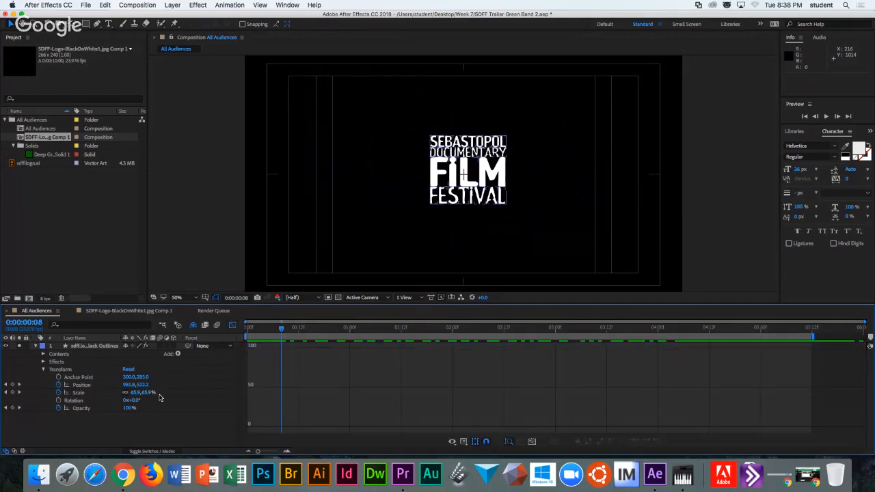
View the logo's Position speed graph, then the Scale and Opacity graphs, then Position again.
click(85, 385)
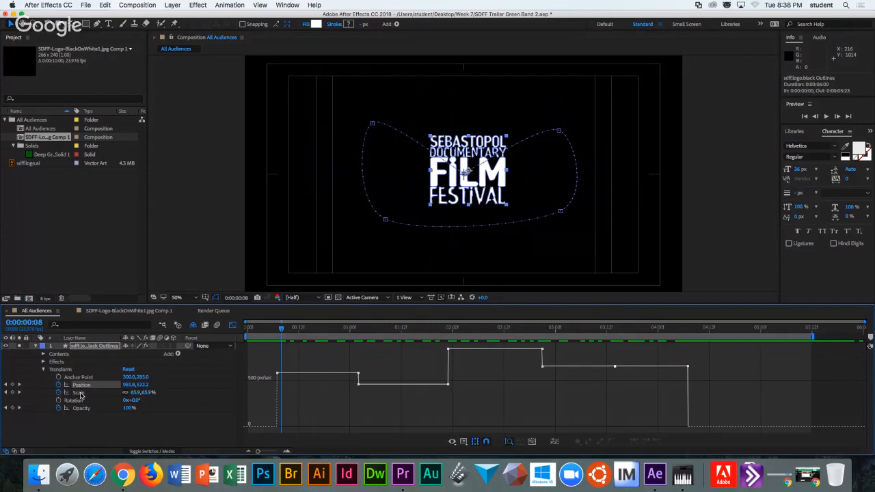
click(80, 393)
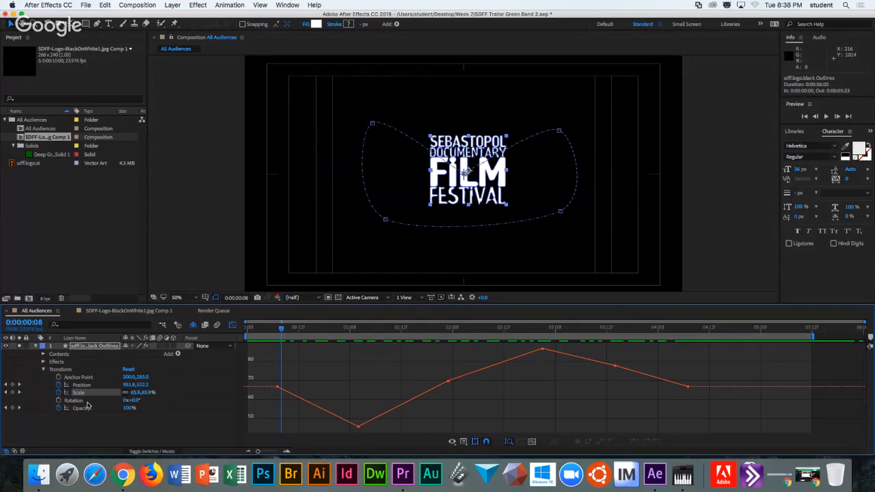
click(81, 408)
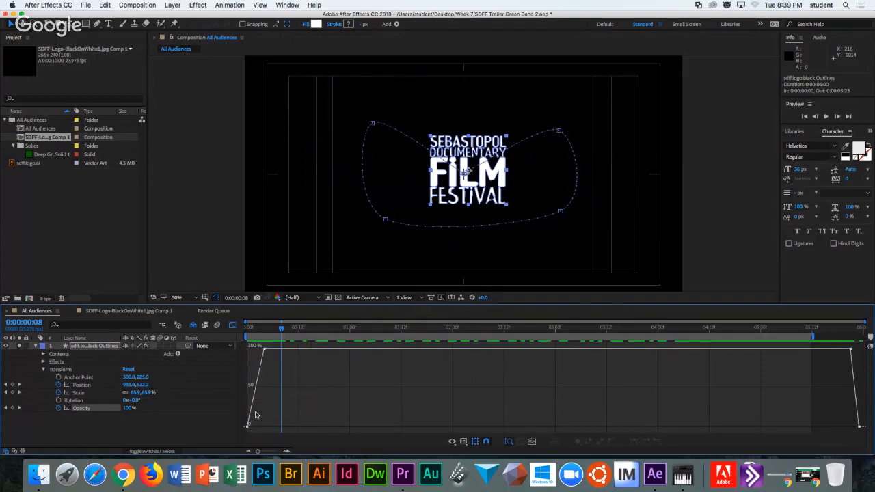
click(82, 385)
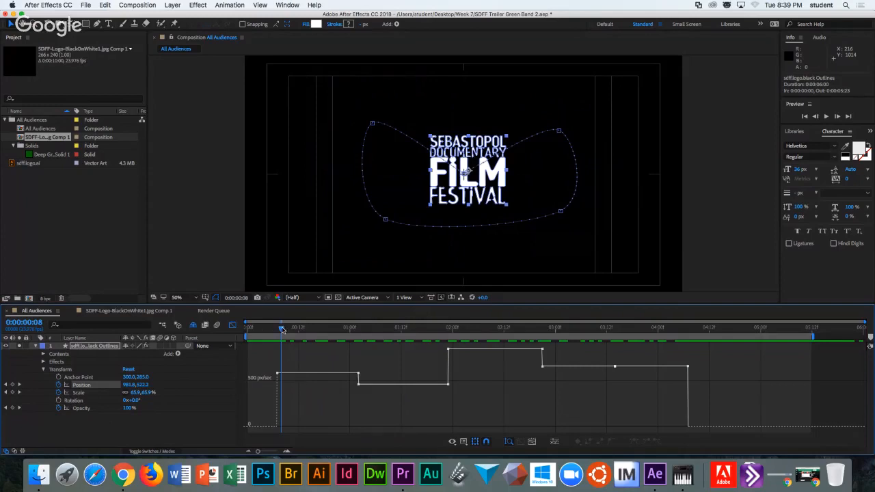
Scrub through the opening frames to preview the logo's curved motion.
key(space)
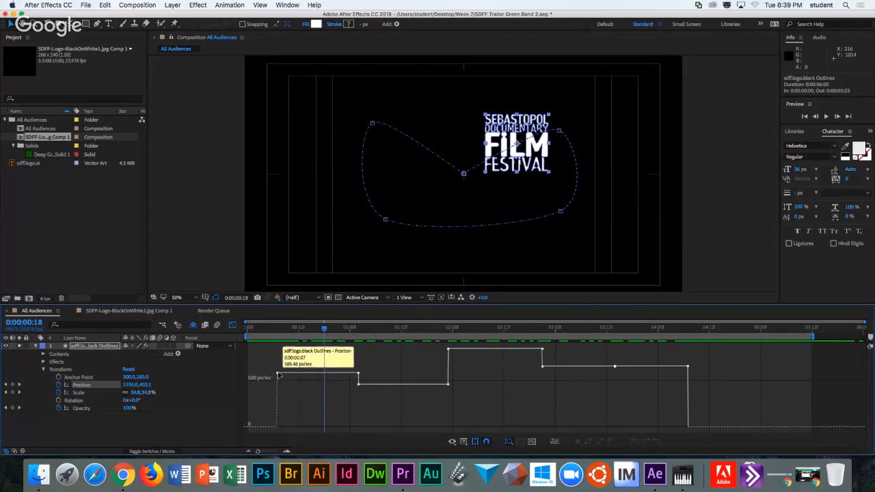
mouse_move(322, 329)
mouse_down()
mouse_move(277, 337)
mouse_move(360, 334)
mouse_move(315, 338)
mouse_up()
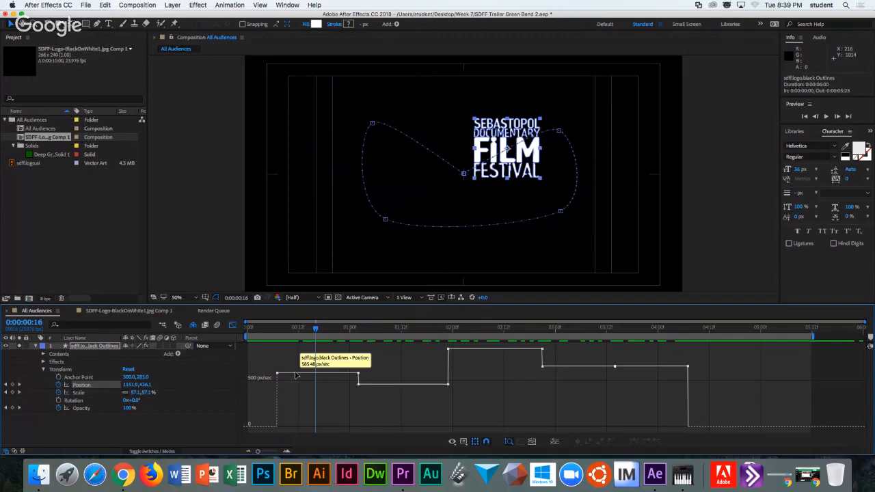
drag(316, 329, 384, 335)
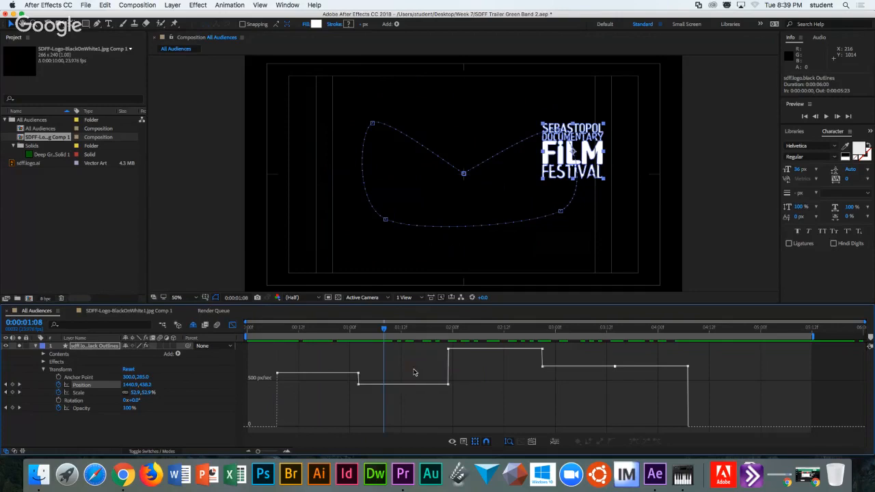
mouse_move(277, 332)
mouse_down()
mouse_move(509, 337)
mouse_move(270, 336)
mouse_up()
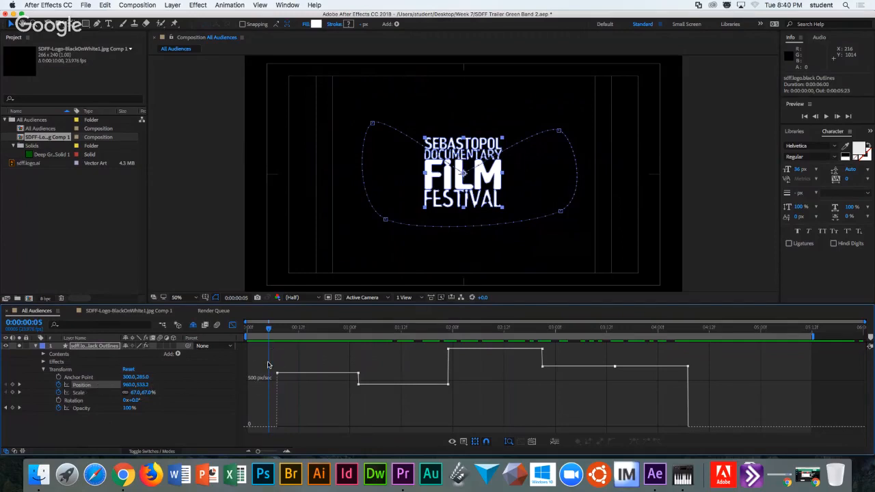
Marquee-select all Position keyframes on the speed graph and dismiss the context menu.
drag(273, 353, 716, 402)
right_click(688, 367)
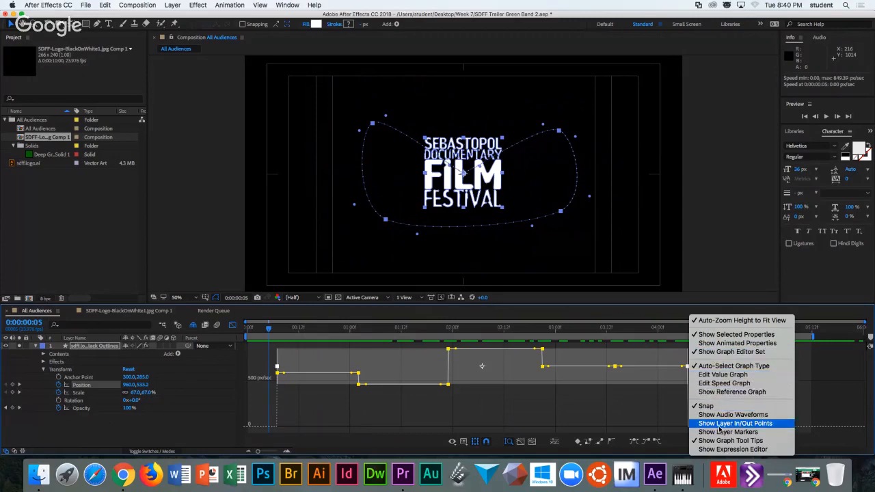
click(225, 11)
Set the Position keyframes to Rove Across Time via Keyframe Interpolation and preview the constant speed.
click(228, 6)
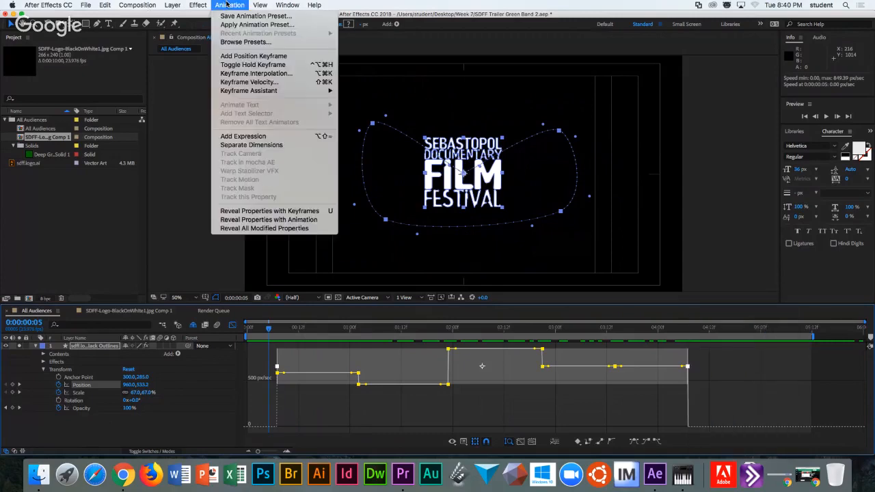
mouse_move(233, 90)
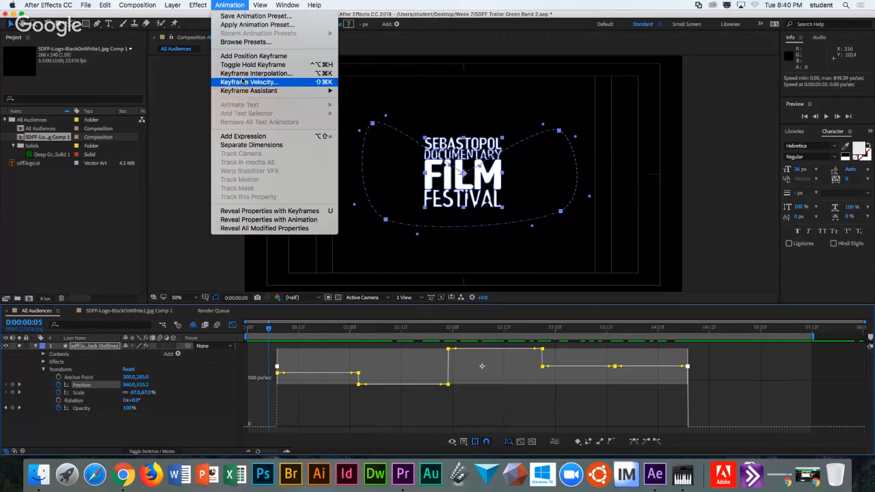
click(248, 73)
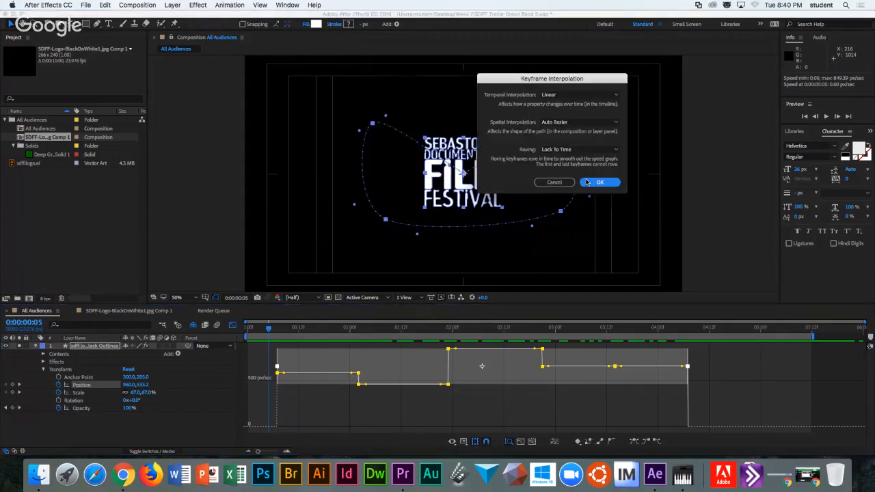
click(574, 149)
click(573, 173)
click(599, 182)
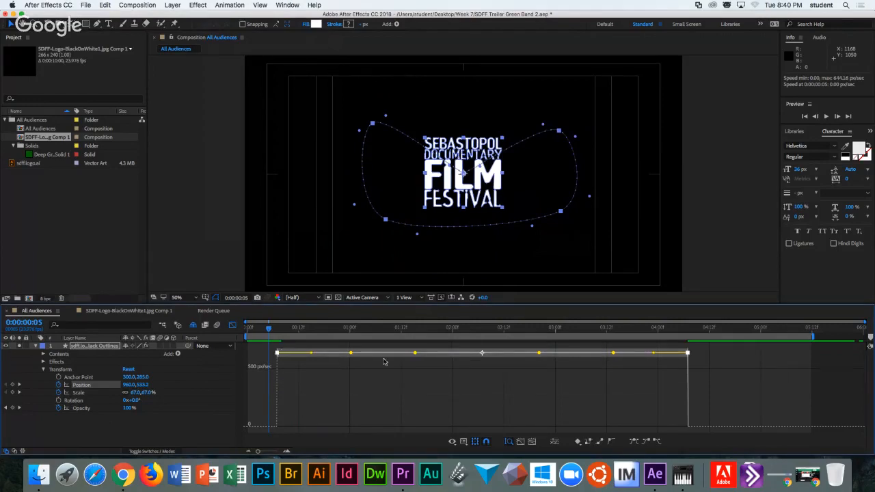
mouse_move(614, 355)
drag(268, 328, 298, 331)
Undo the Rove Across Time change and deselect the keyframes.
key(super+z)
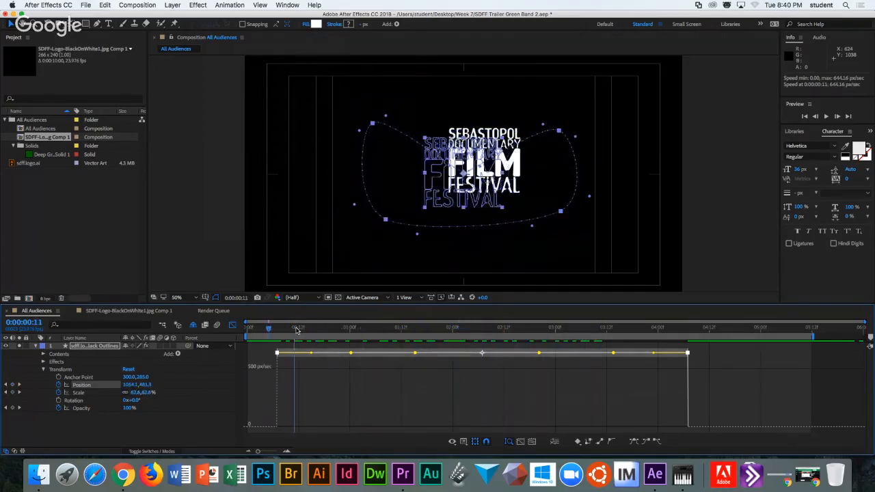
click(315, 402)
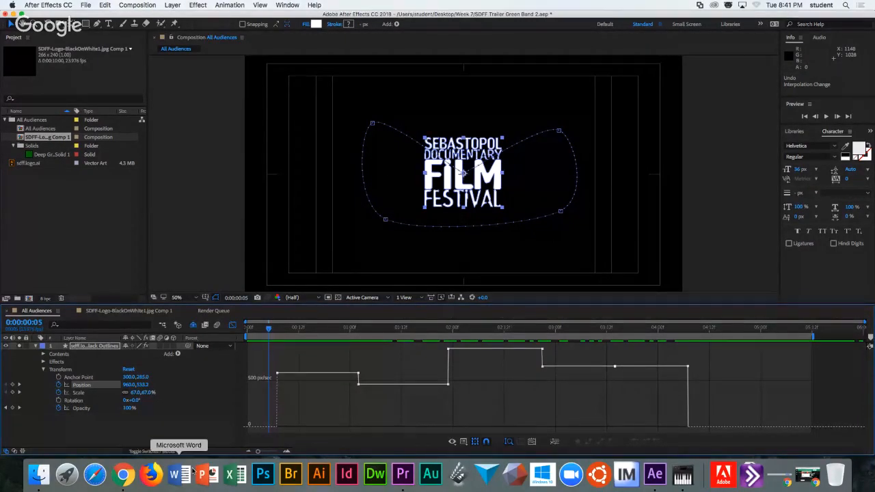
Show Animated Properties in the graph and switch the graph type to Edit Value Graph.
click(452, 443)
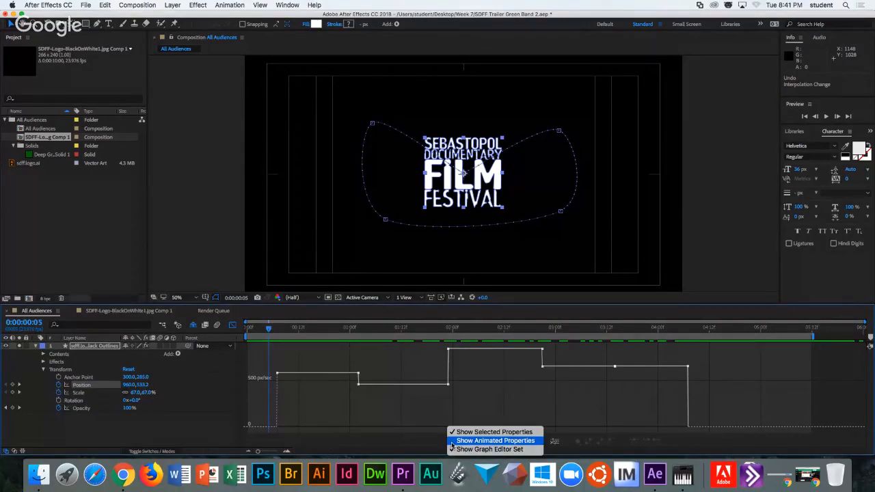
click(452, 441)
click(463, 444)
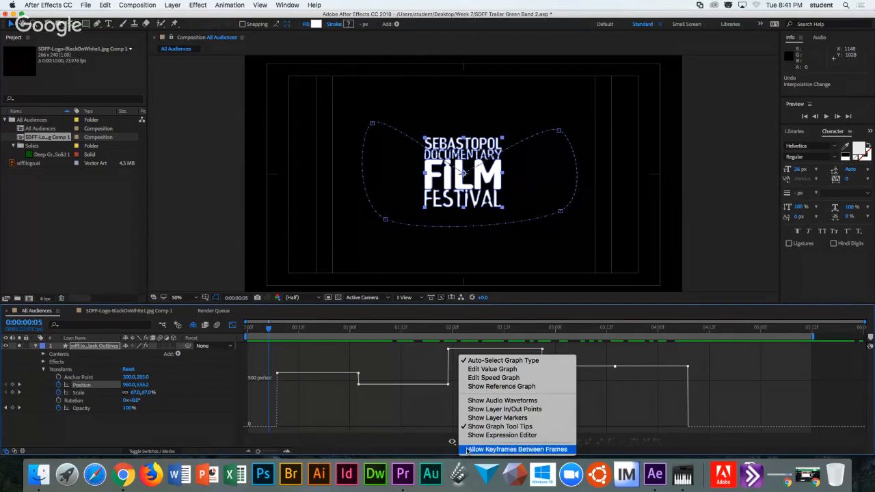
click(493, 370)
mouse_move(279, 384)
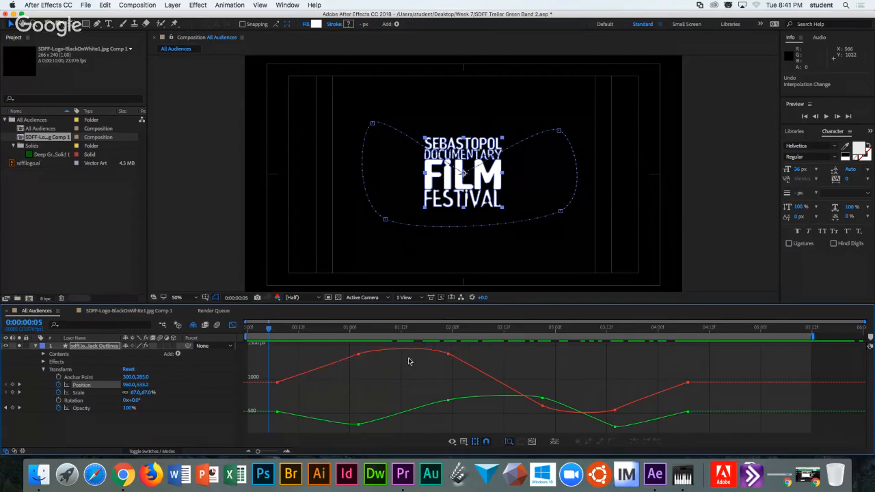
click(281, 331)
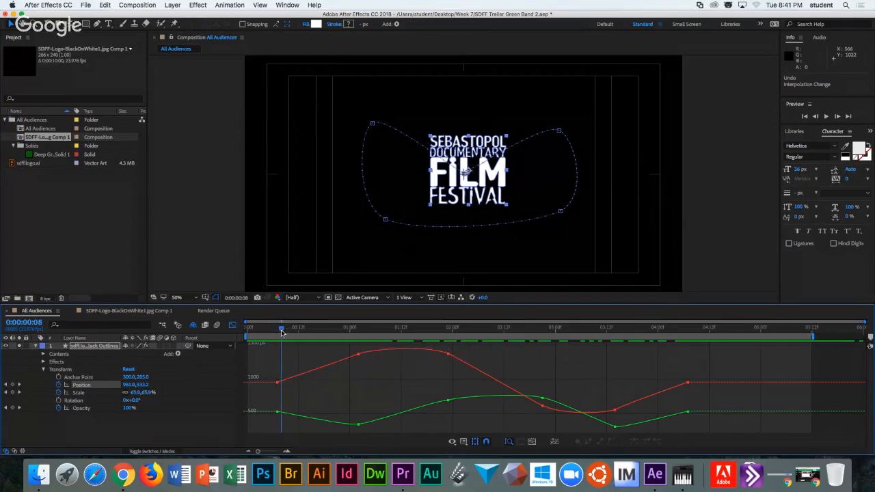
mouse_move(282, 331)
mouse_down()
mouse_move(456, 331)
mouse_move(277, 335)
mouse_up()
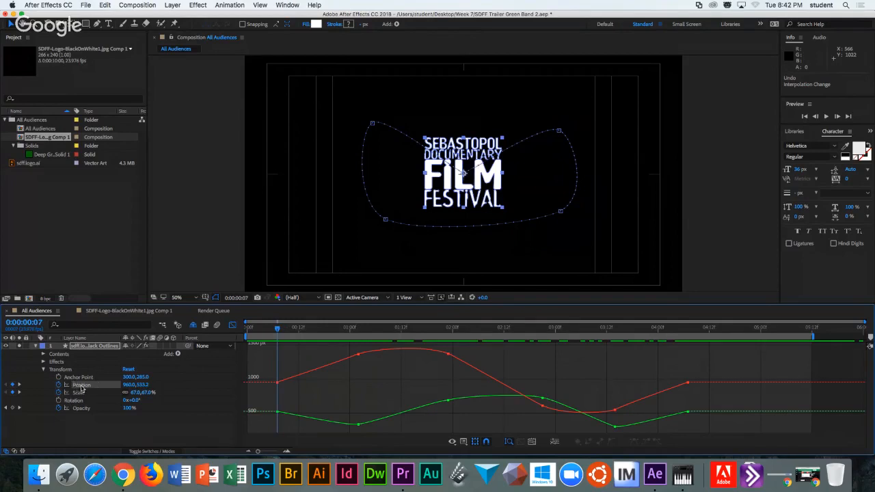
drag(277, 330, 357, 328)
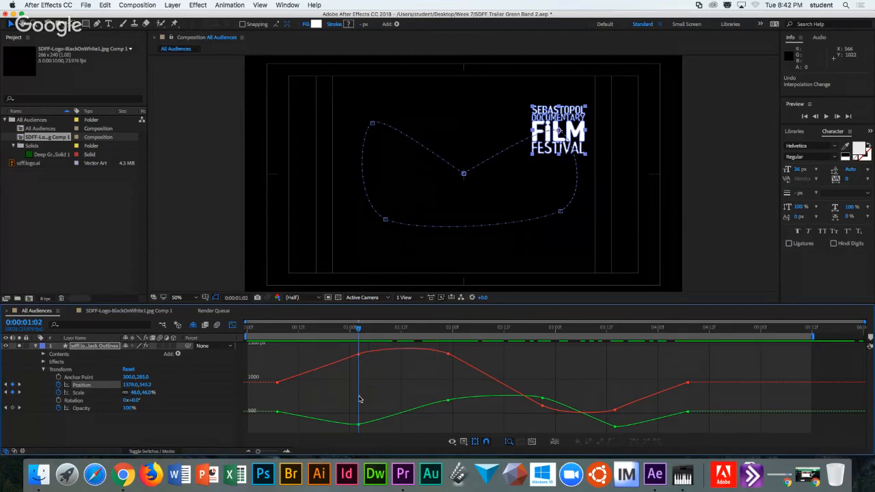
Enable Separate Dimensions, inspect the X and Y Position curves individually, then leave the Graph Editor.
click(554, 443)
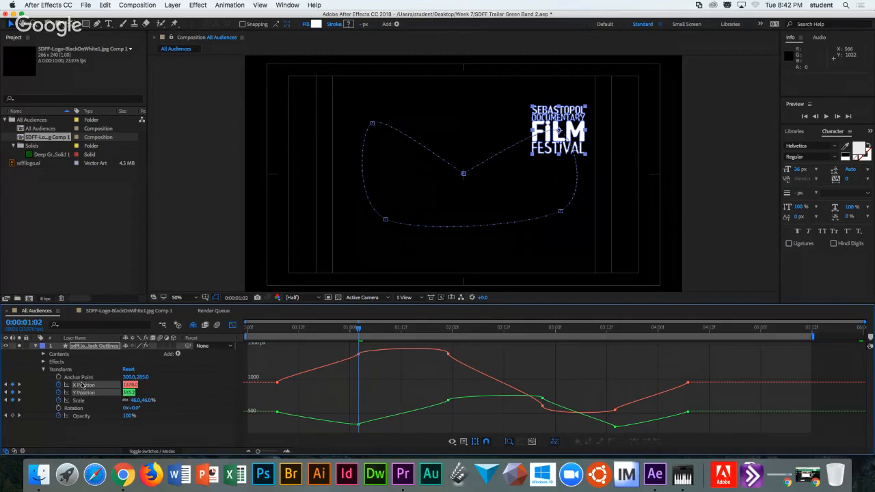
click(91, 387)
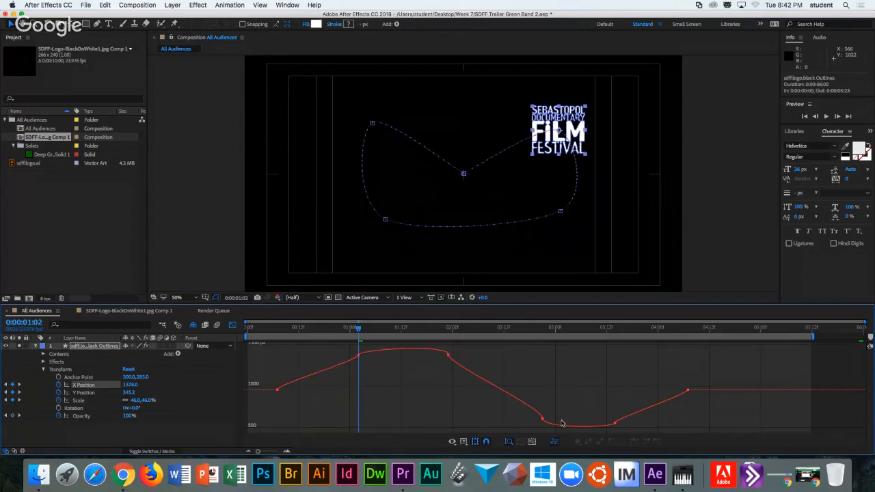
click(83, 393)
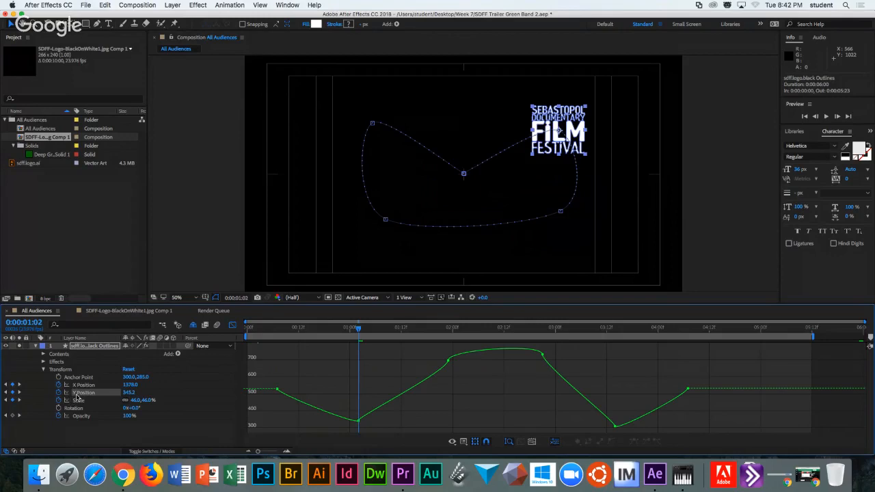
click(233, 326)
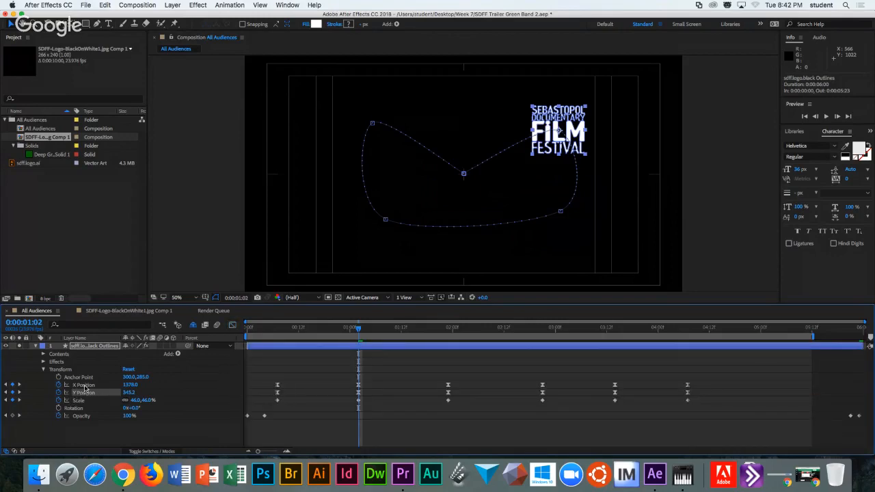
Select the X Position keyframes and shift them slightly earlier in time.
click(272, 386)
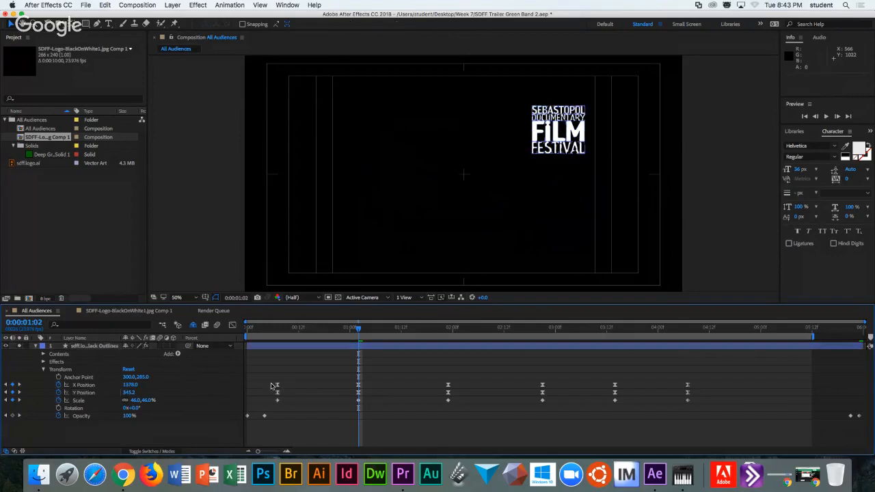
drag(265, 376, 715, 386)
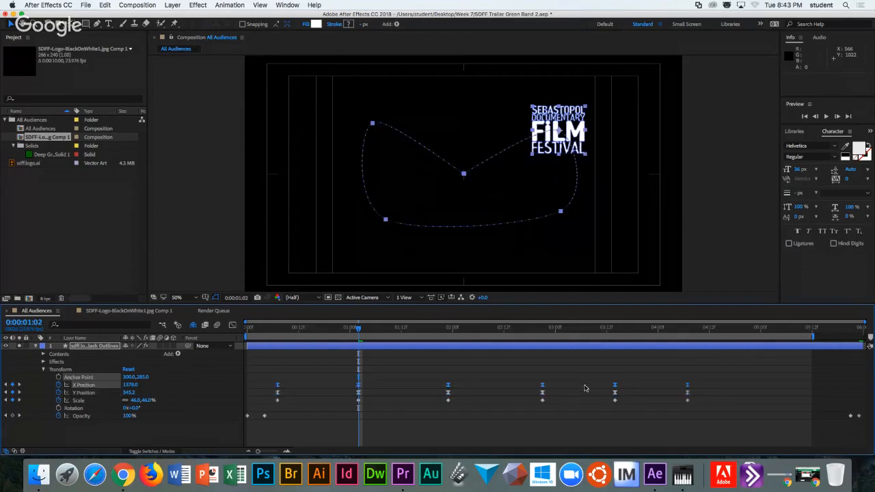
mouse_move(616, 389)
mouse_down()
mouse_move(625, 388)
mouse_move(614, 389)
mouse_up()
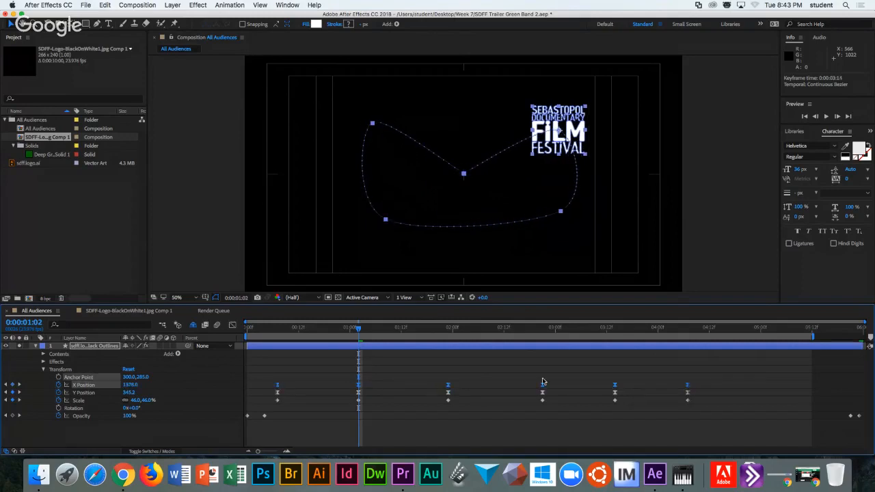
click(487, 361)
drag(324, 374, 628, 388)
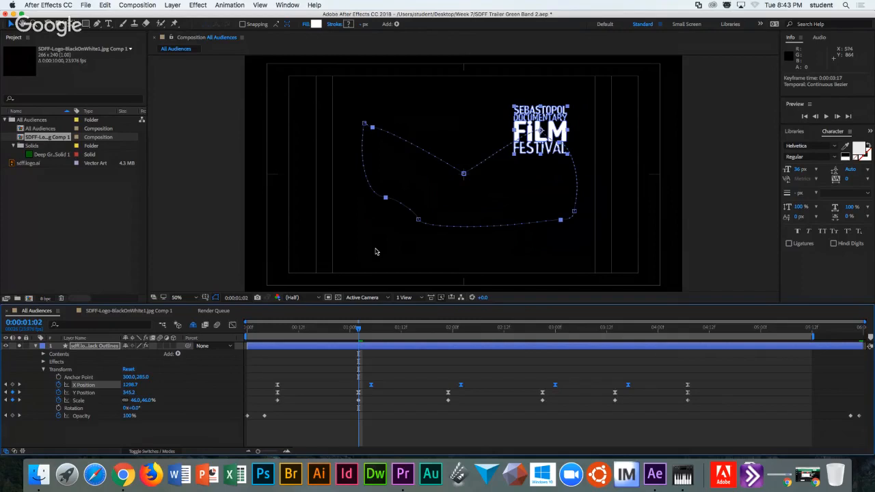
Check the X Position curve in the Graph Editor, undo the move, and select all Position and Scale keyframes.
click(233, 326)
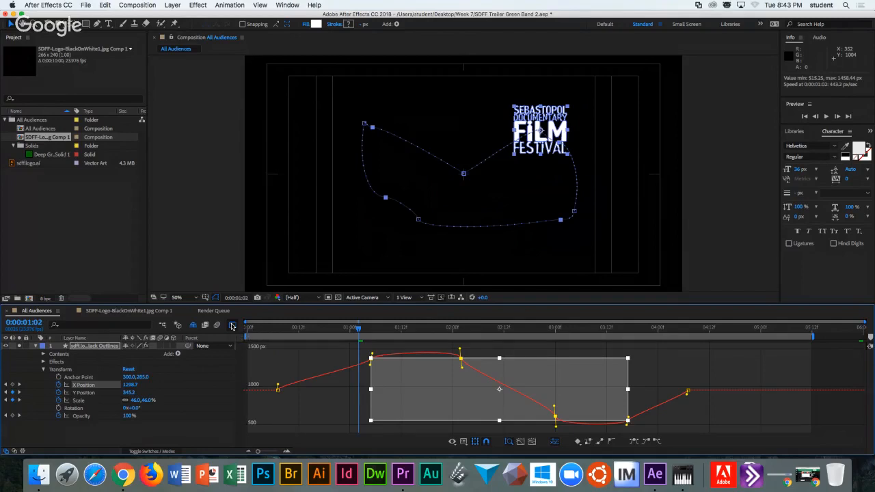
click(232, 326)
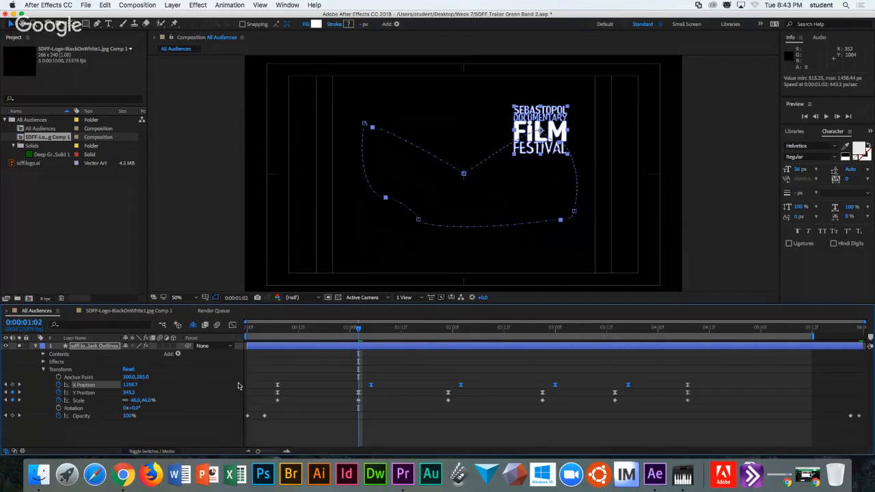
key(super+z)
key(super+z)
mouse_move(267, 371)
mouse_down()
mouse_move(313, 383)
mouse_move(641, 380)
mouse_move(705, 395)
mouse_up()
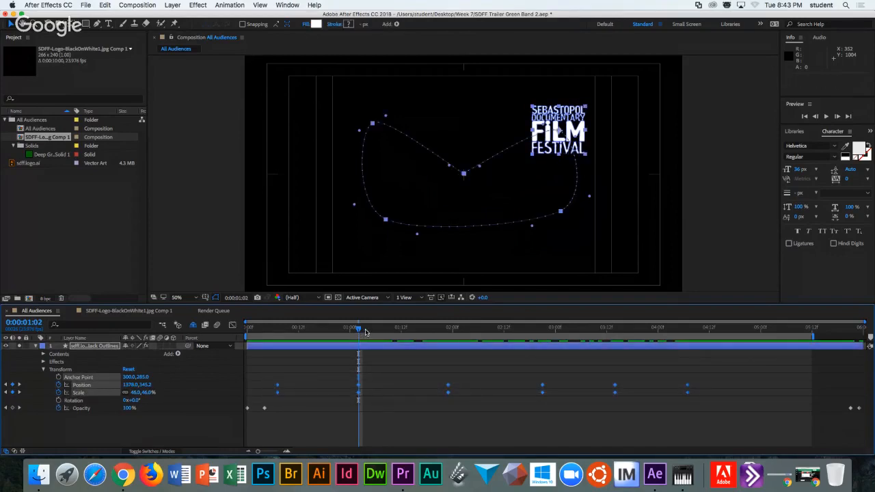
Delete all Position and Scale keyframes, centre the logo at 958, 541.2, and return to 0:00:00:12.
key(Delete)
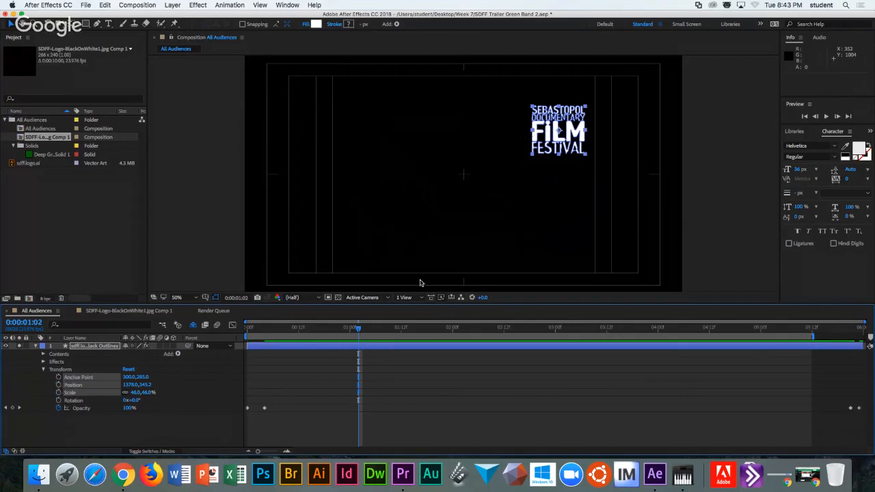
drag(562, 133, 465, 180)
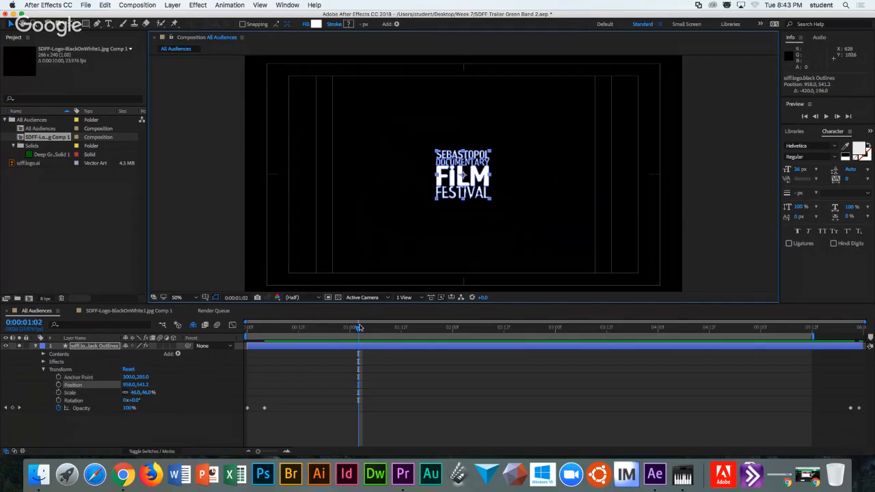
drag(358, 331, 297, 331)
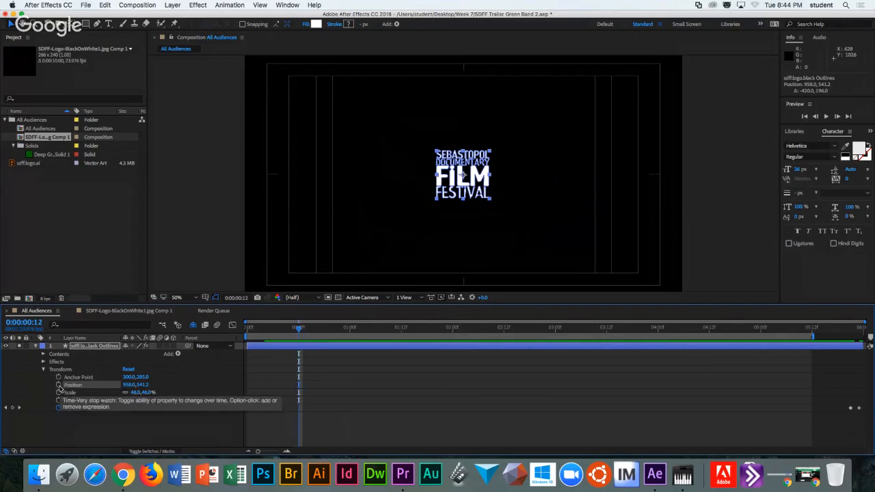
Start Position keyframing at 0:00:00:12, then move the logo up and right at 0:00:01:06.
click(59, 385)
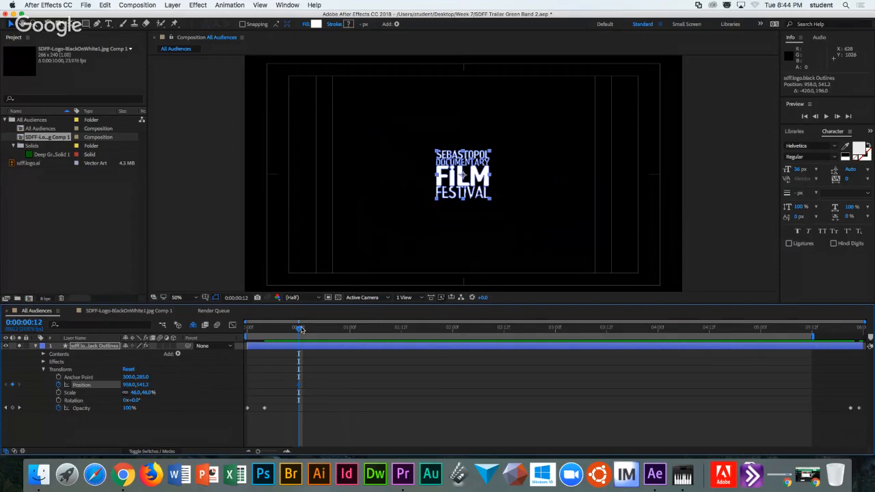
drag(298, 329, 324, 330)
drag(325, 330, 376, 330)
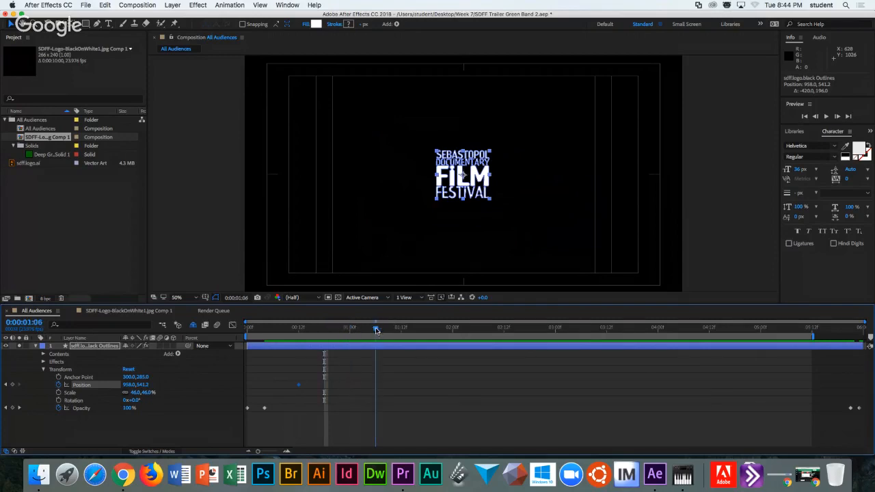
drag(475, 175, 551, 127)
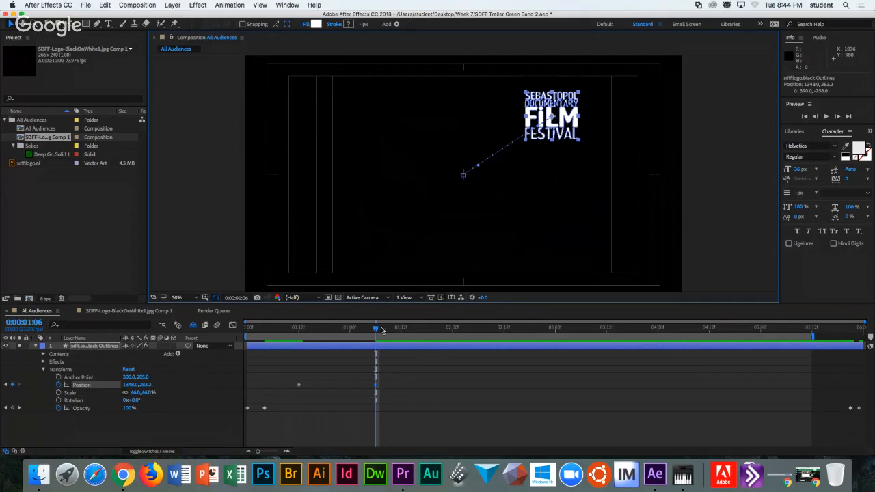
Move the logo down at about two seconds, then to the lower left (678, 742.2) at 0:00:02:18.
drag(377, 331, 453, 331)
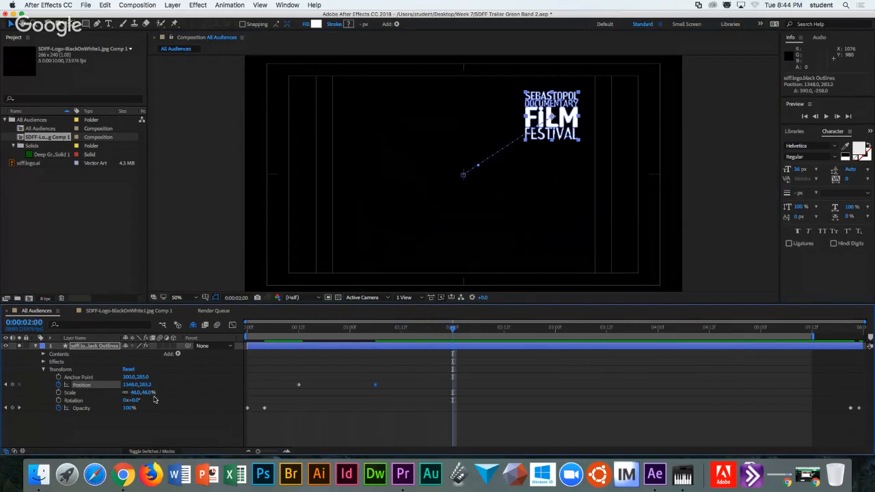
drag(145, 386, 352, 388)
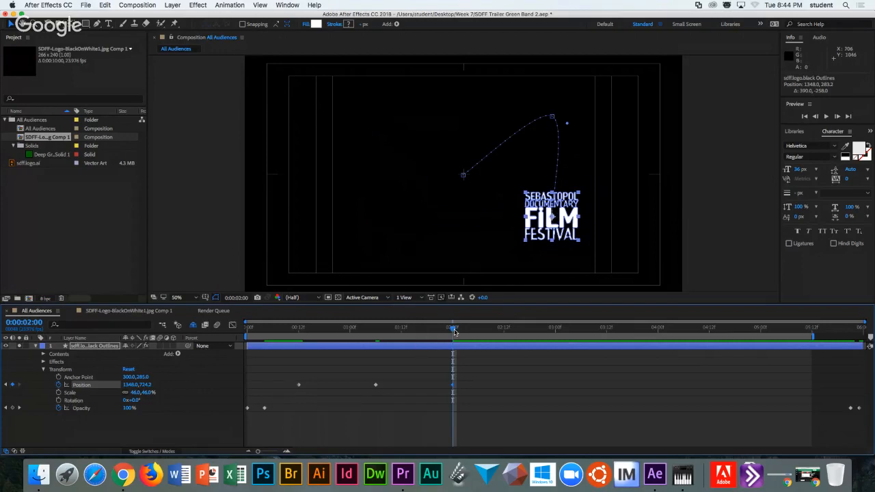
drag(454, 331, 530, 329)
drag(564, 215, 413, 216)
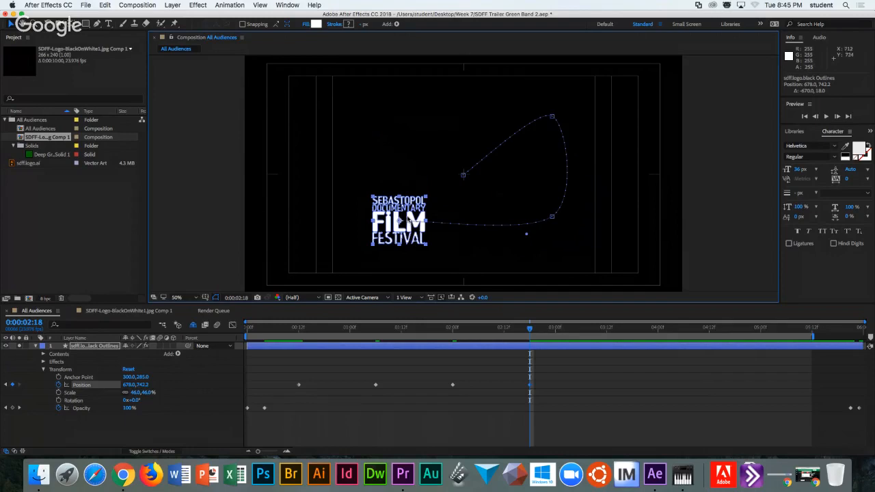
At 0:00:03:02, collapse the outlined logo layer and show then re-hide the shy layers.
drag(531, 329, 606, 331)
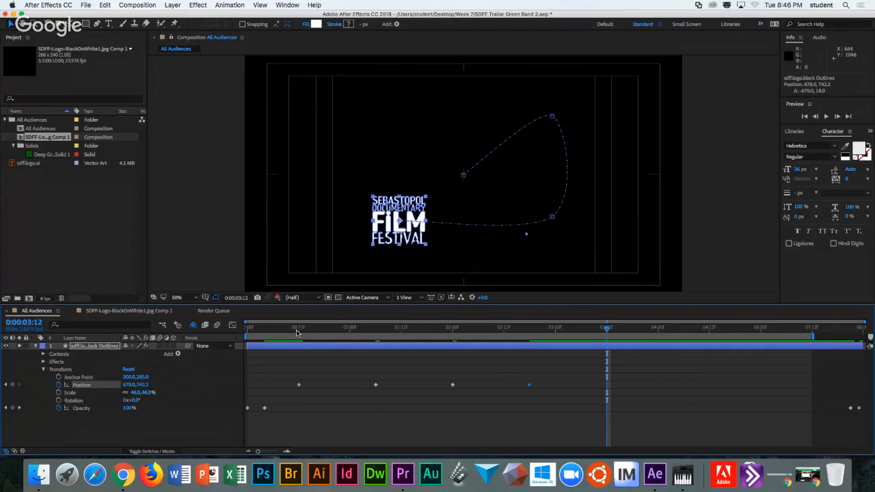
click(35, 347)
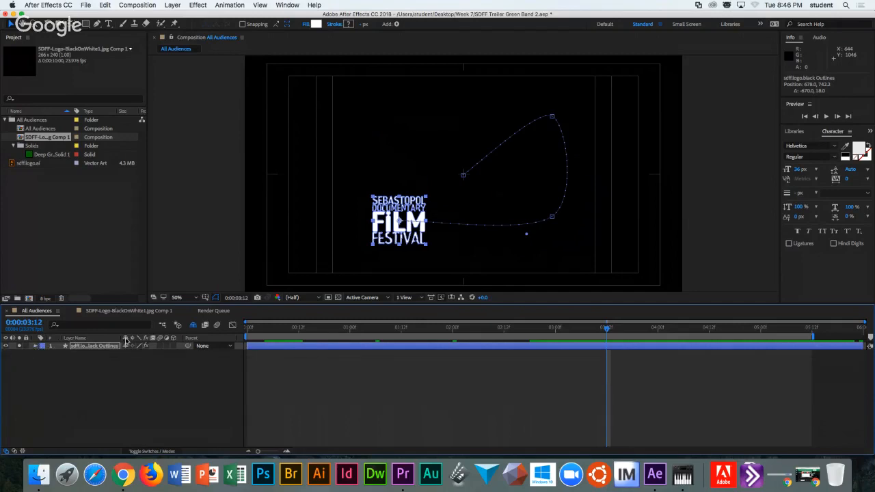
click(194, 325)
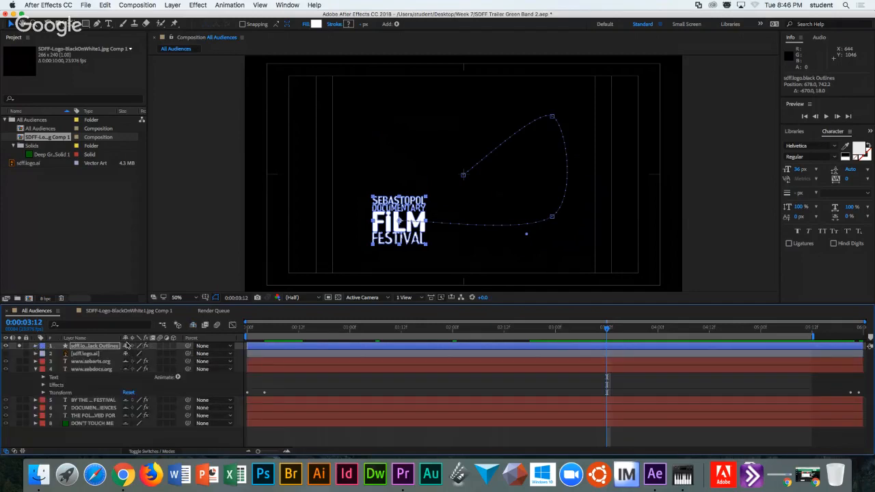
click(194, 326)
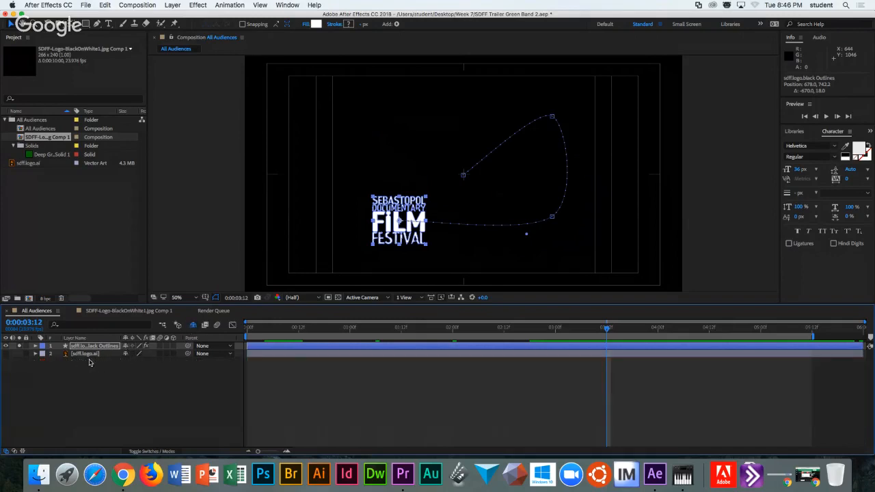
Expand the sdff.logo.ai layer's Transform properties and select that layer.
click(35, 354)
click(43, 362)
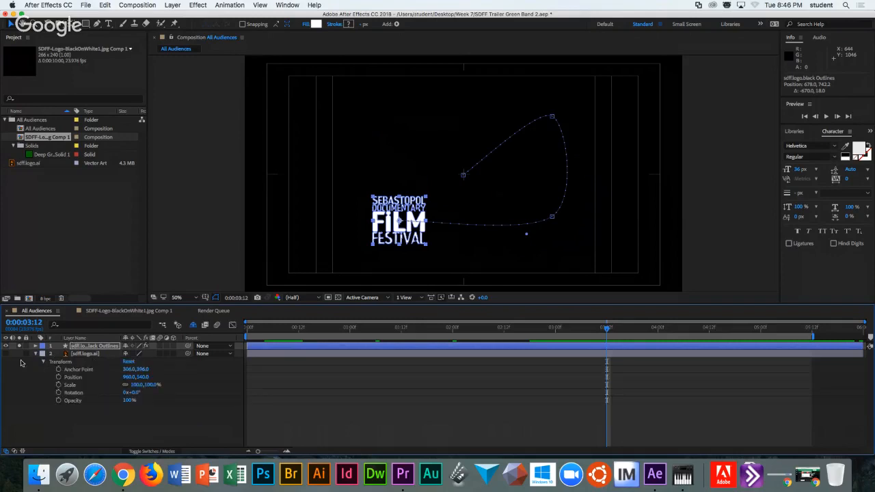
click(96, 354)
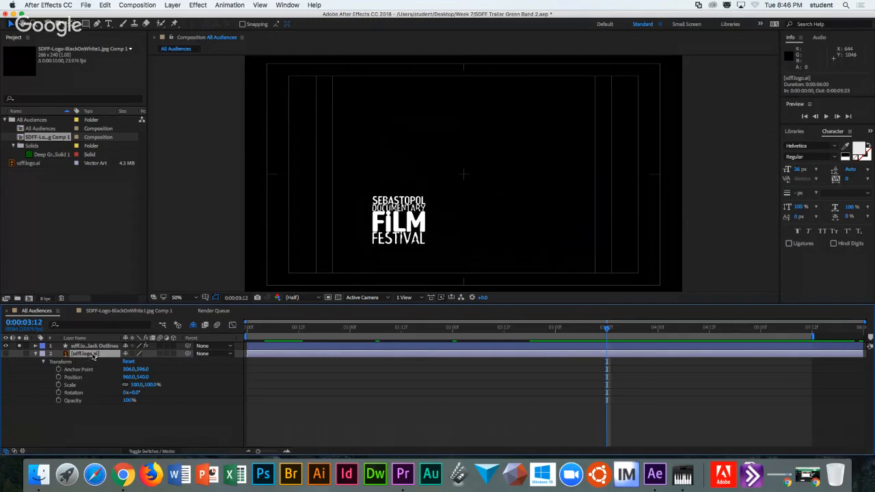
Drag the outlined logo to the upper left, adding a final Position keyframe.
click(101, 347)
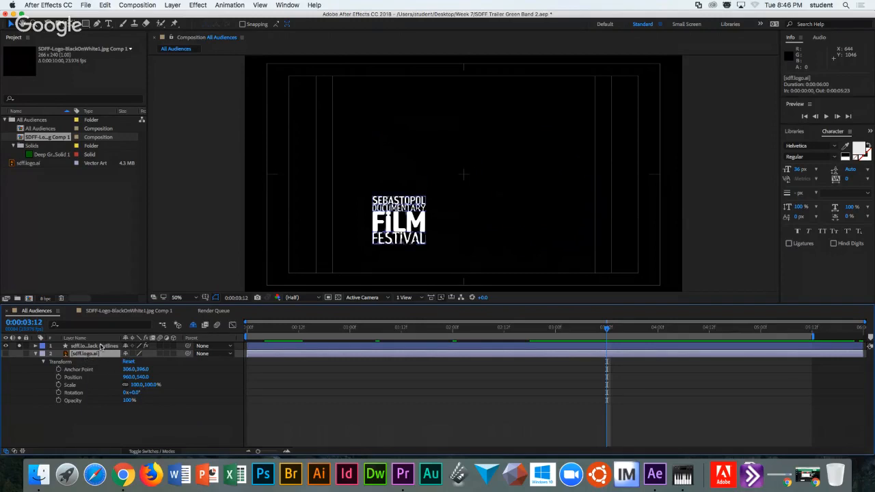
click(400, 221)
drag(400, 221, 388, 163)
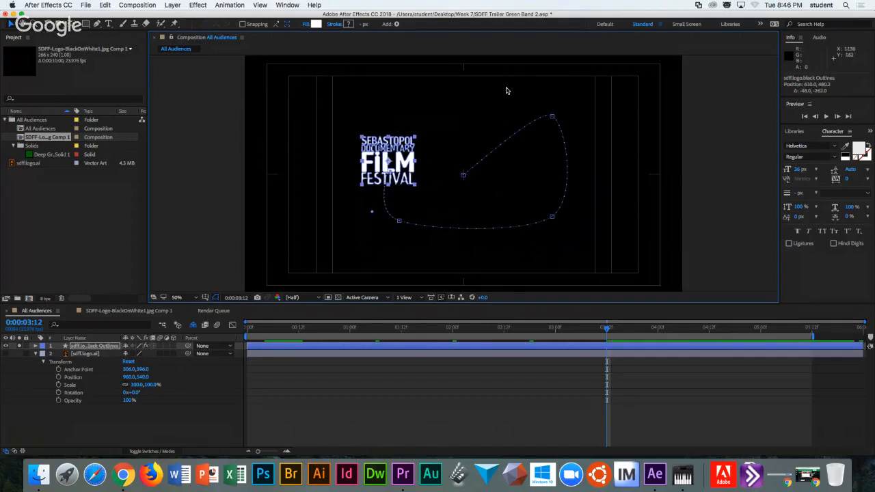
Toggle layer visibility to compare, ending with only the festival logo previewed on black.
click(106, 355)
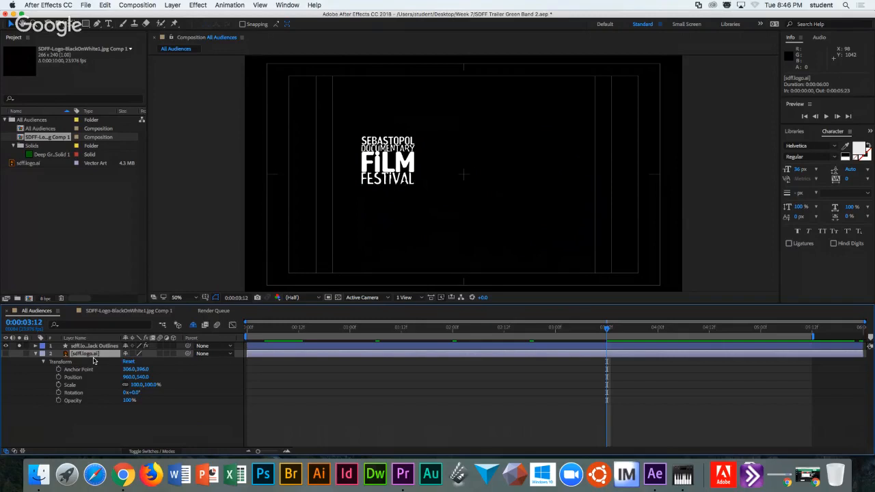
click(19, 354)
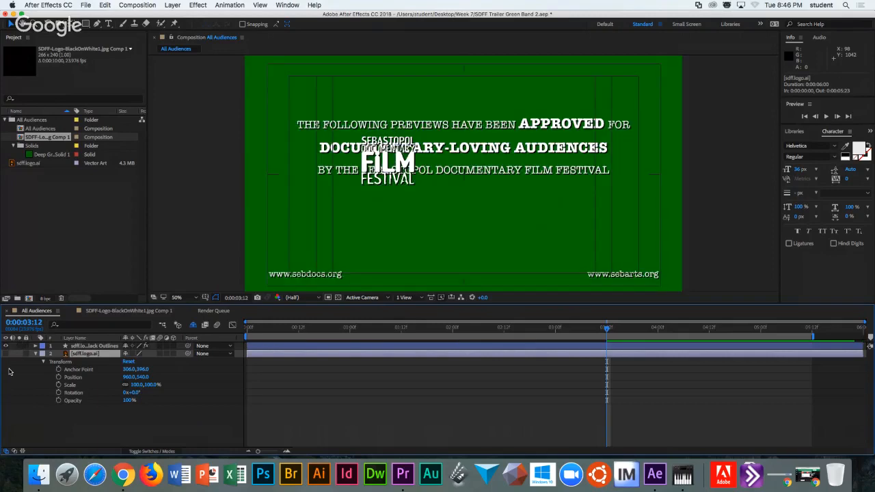
click(6, 354)
click(19, 354)
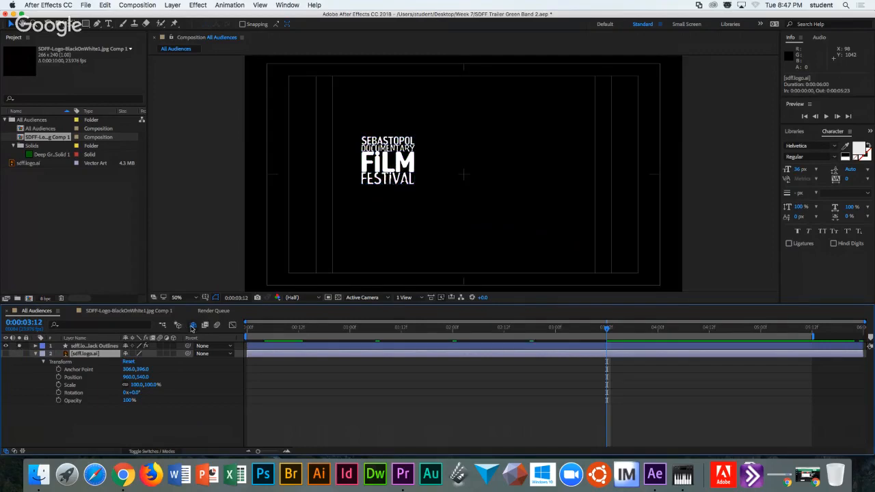
Mark sdff.logo.ai shy, expand the outlines layer, and open the Graph Editor near 0:00:00:10.
click(126, 353)
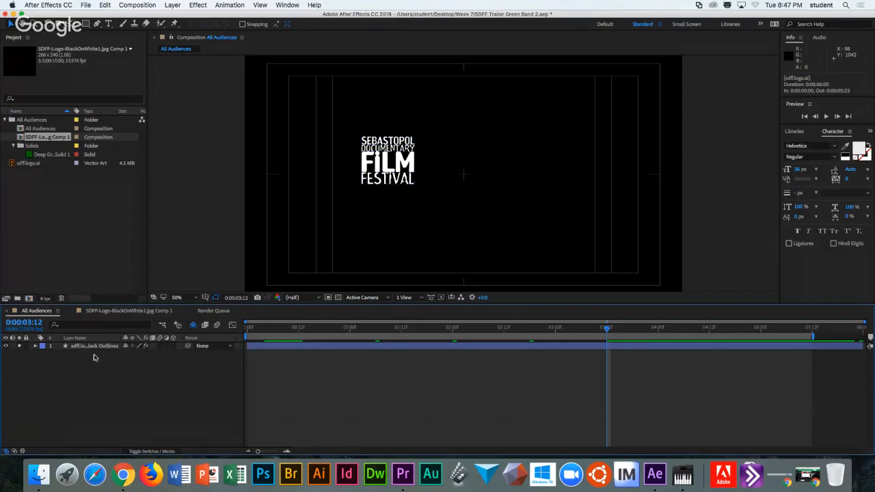
click(35, 346)
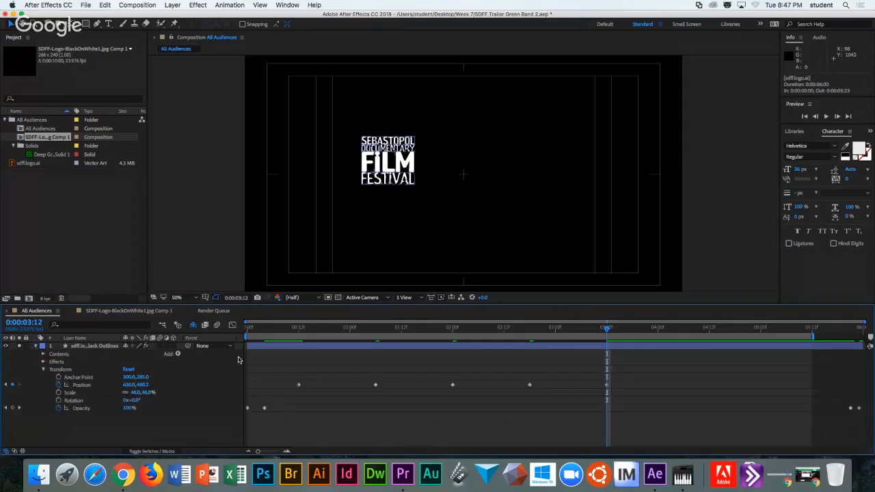
mouse_move(291, 329)
mouse_down()
mouse_move(563, 329)
mouse_move(290, 331)
mouse_up()
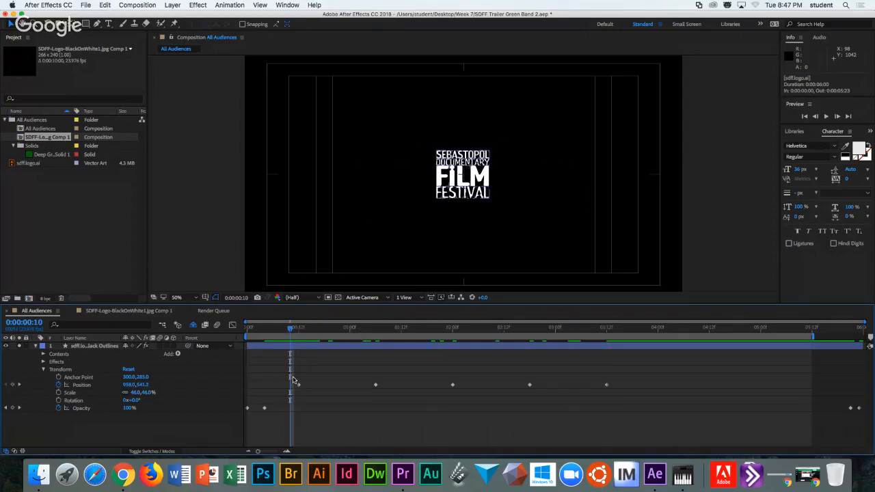
click(233, 325)
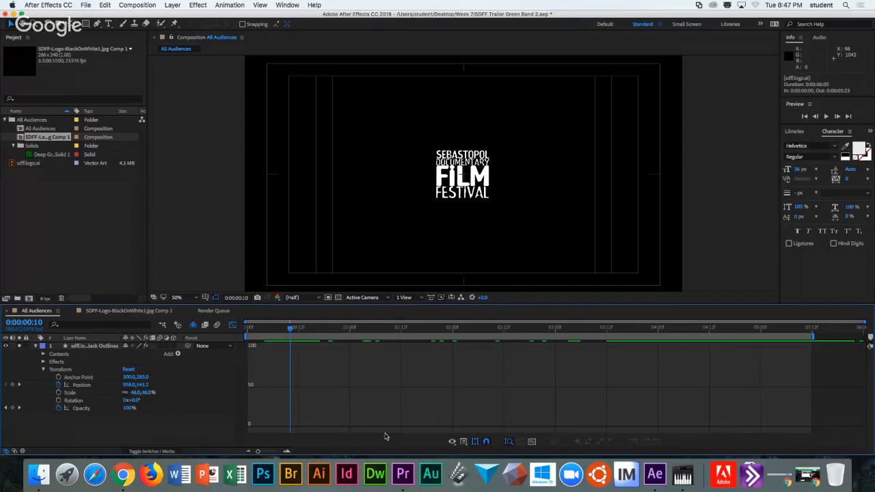
Show the logo's Position value curves at 0:00:00:12, then switch to the Graph Editor slide.
click(452, 442)
click(493, 378)
click(73, 386)
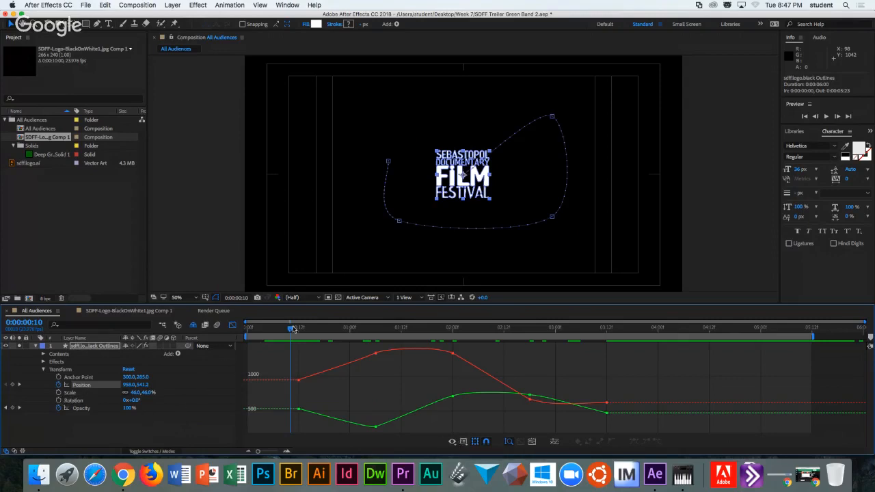
drag(290, 330, 299, 332)
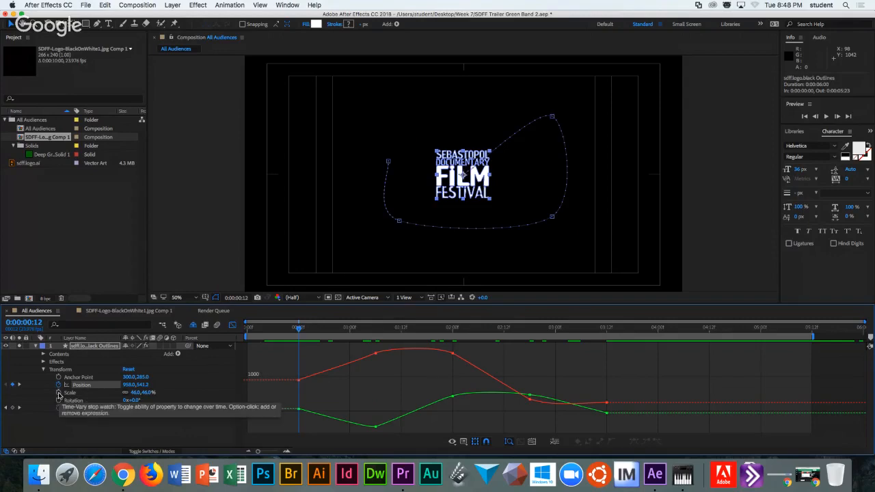
key(super+Tab)
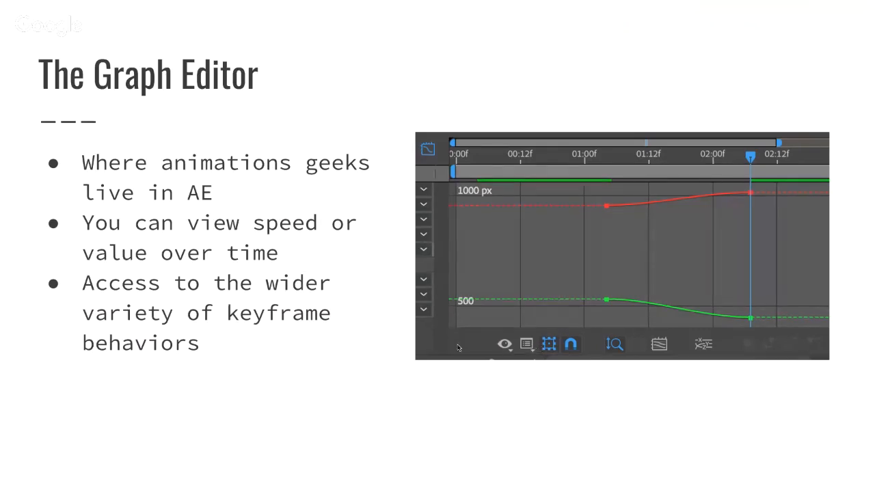
Advance to the Keyframe Velocities slide and return to After Effects.
key(Right)
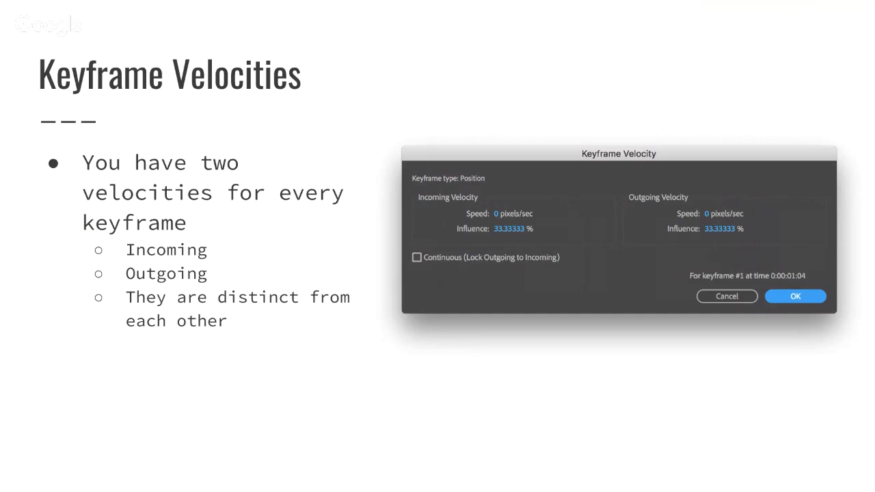
key(super+Tab)
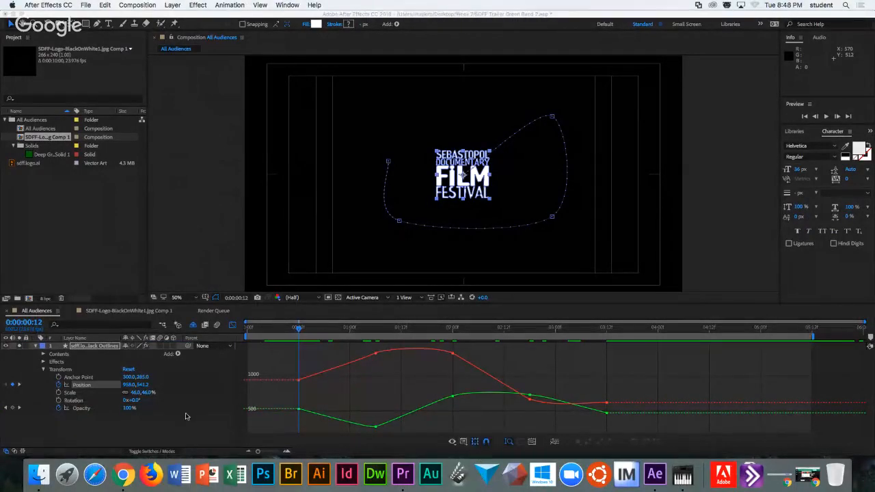
Switch the Position graph to the speed graph and scrub between 1:19 and 2:04.
click(87, 386)
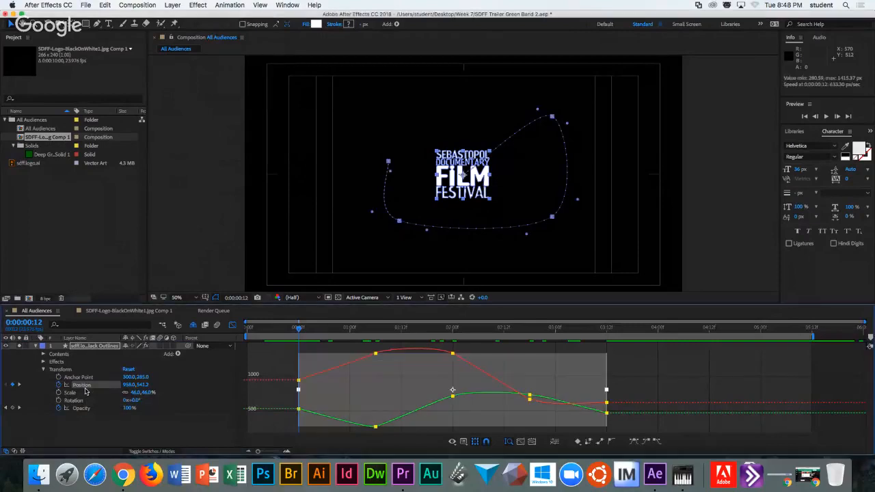
click(464, 442)
click(493, 377)
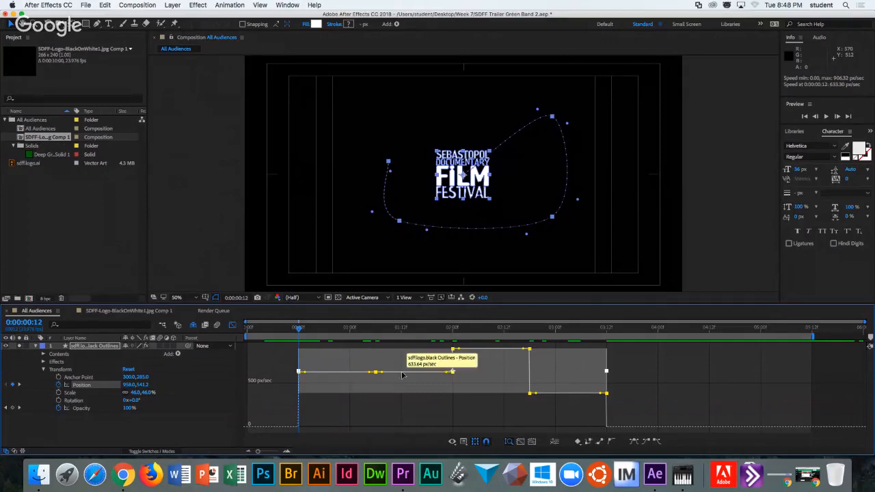
drag(426, 333, 470, 330)
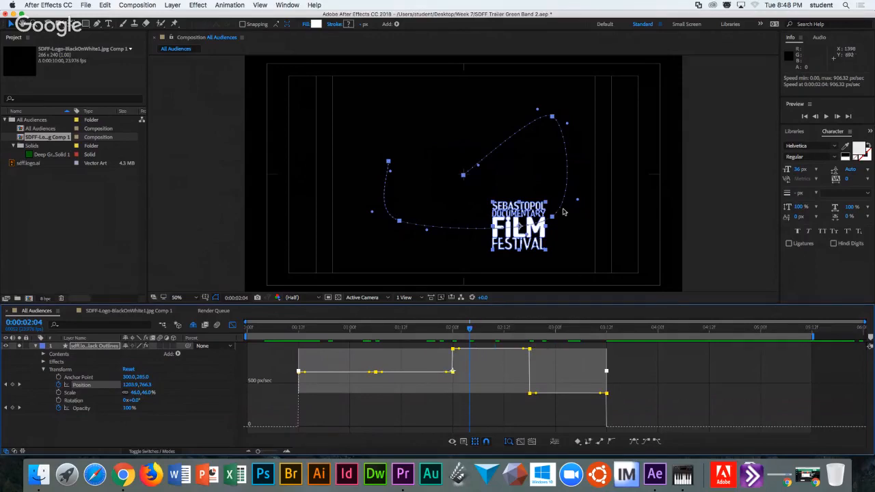
click(431, 331)
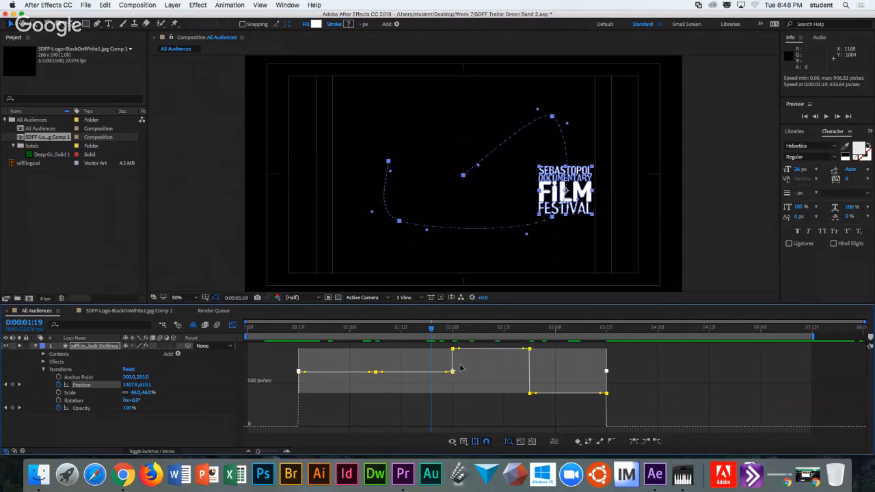
Nudge the Position keyframes later, then select the 2:00 keyframe and scrub around it.
drag(445, 377, 449, 373)
click(441, 405)
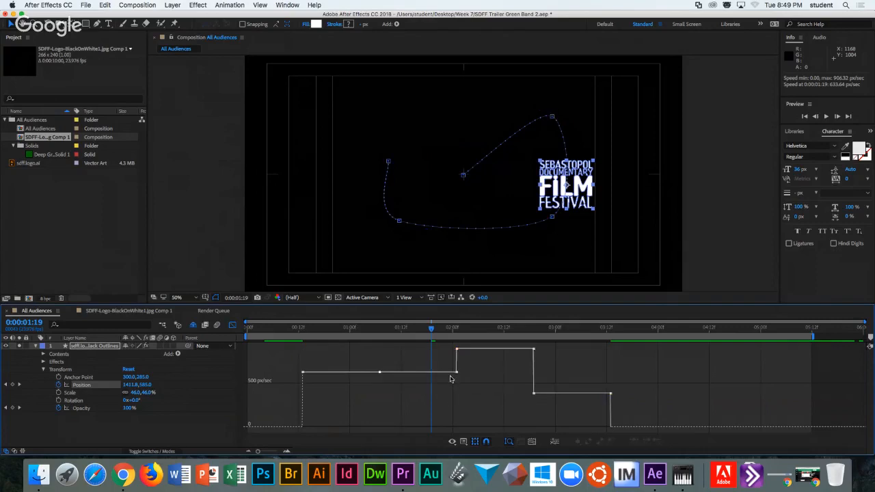
click(457, 349)
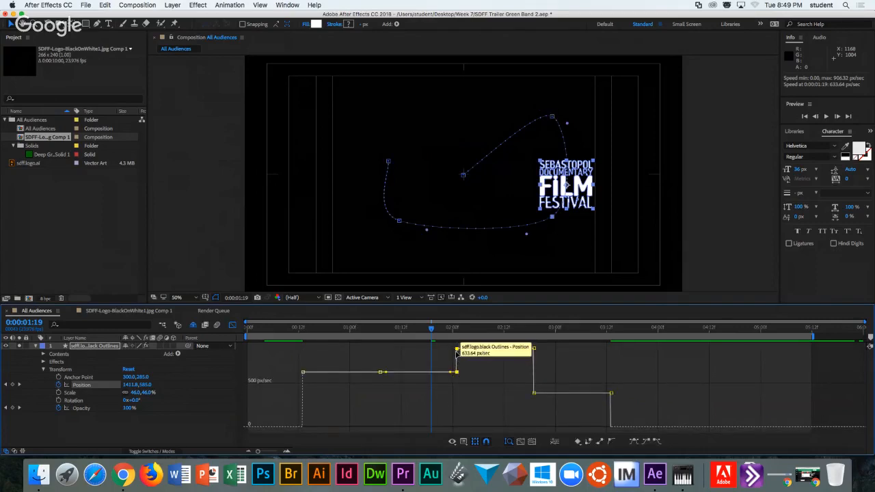
drag(431, 330, 457, 329)
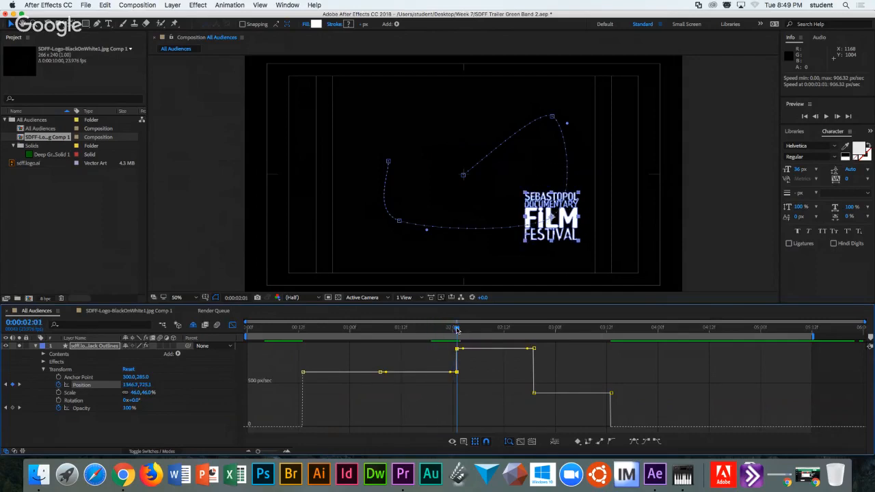
drag(456, 330, 482, 330)
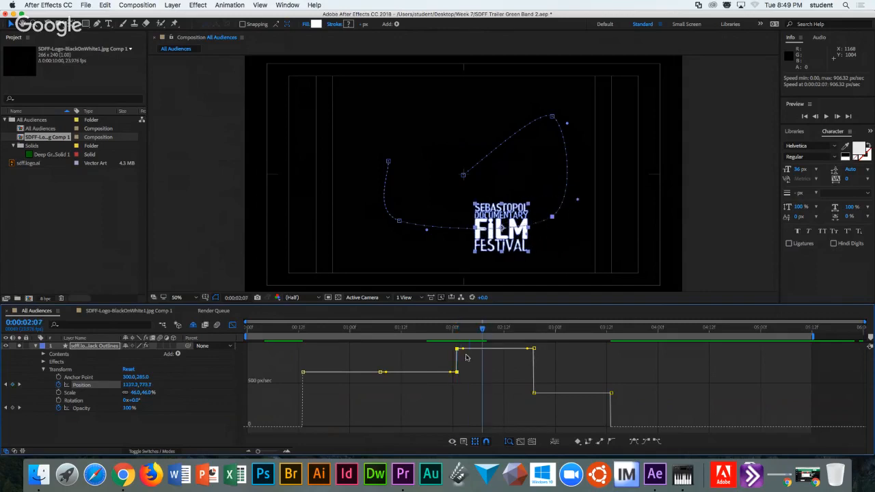
Set the 2:00 path keyframe's Outgoing Speed to 0 in Keyframe Velocity.
right_click(552, 219)
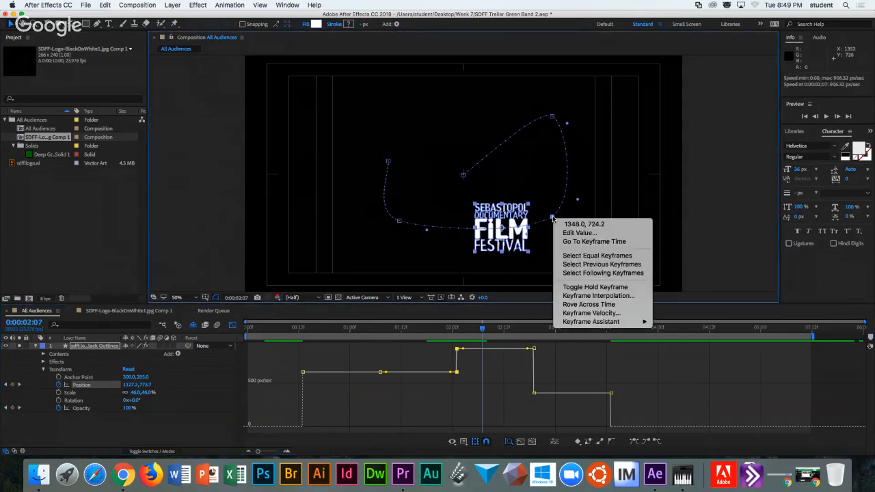
click(581, 315)
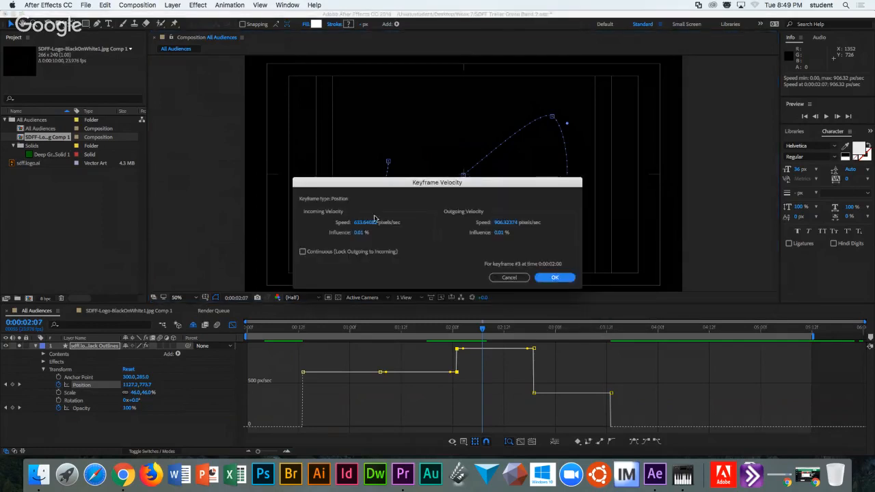
drag(396, 151, 461, 82)
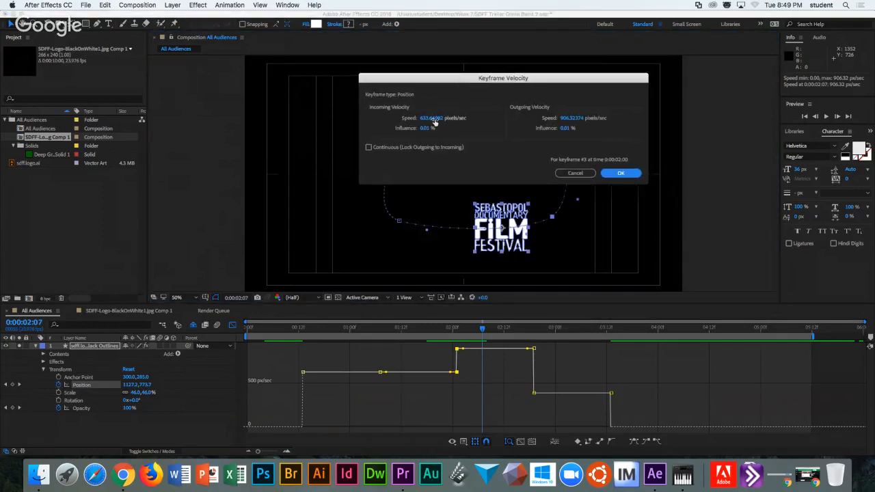
click(566, 118)
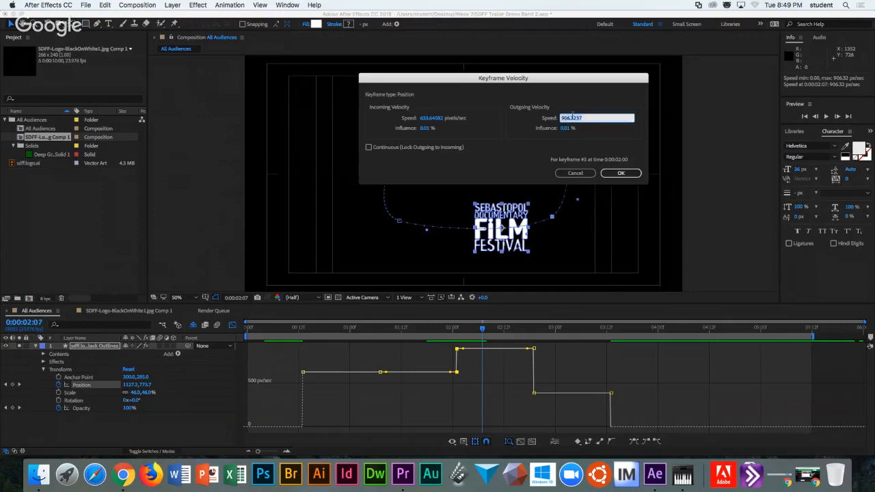
text(0)
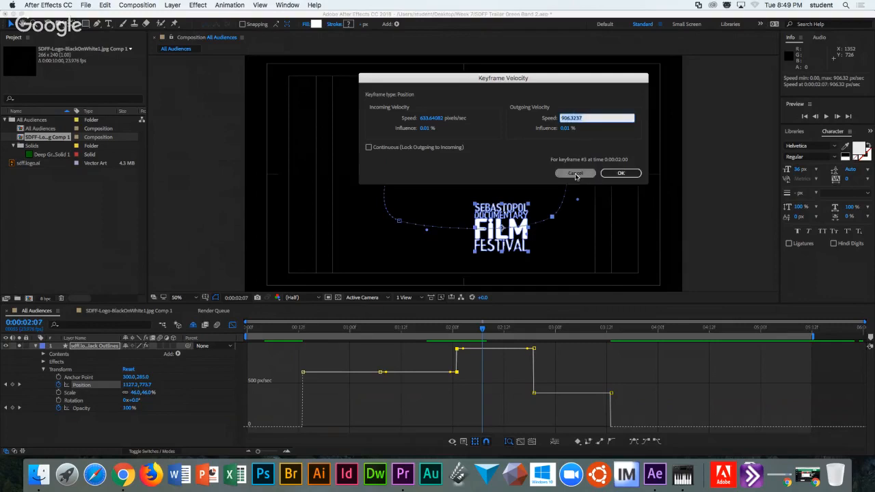
click(619, 174)
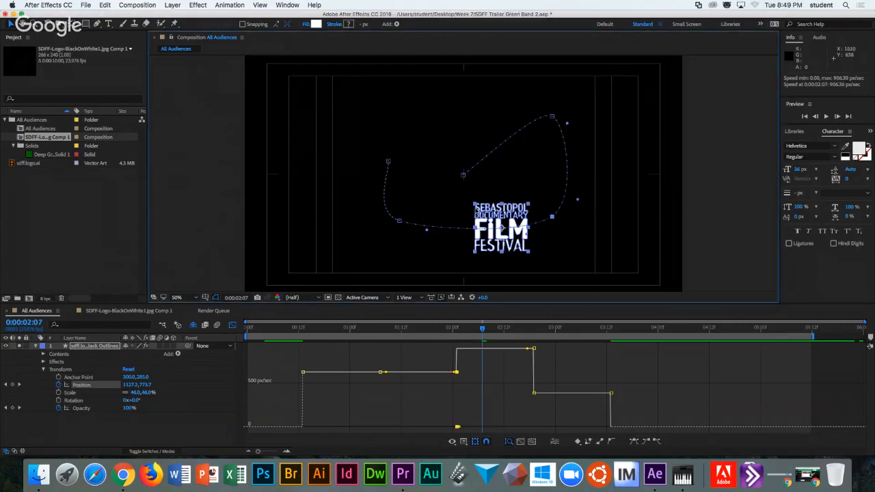
drag(485, 333, 466, 334)
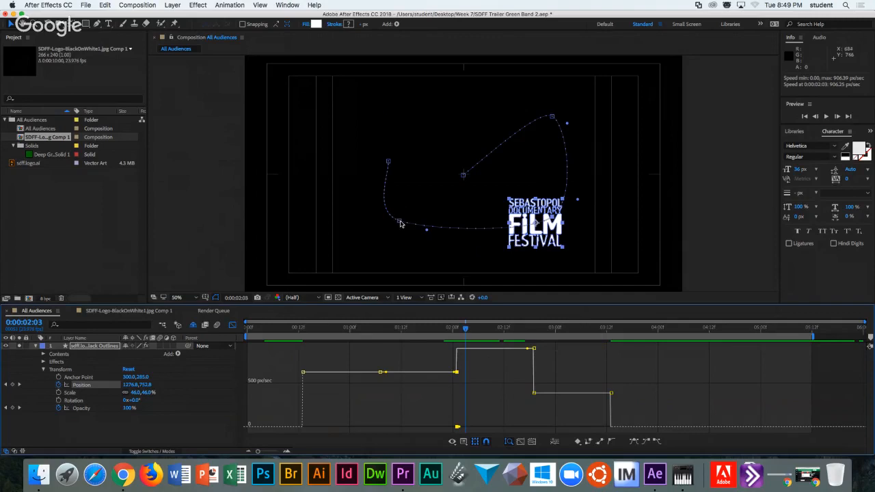
mouse_move(466, 333)
mouse_down()
mouse_move(446, 333)
mouse_move(535, 333)
mouse_move(446, 333)
mouse_move(456, 336)
mouse_up()
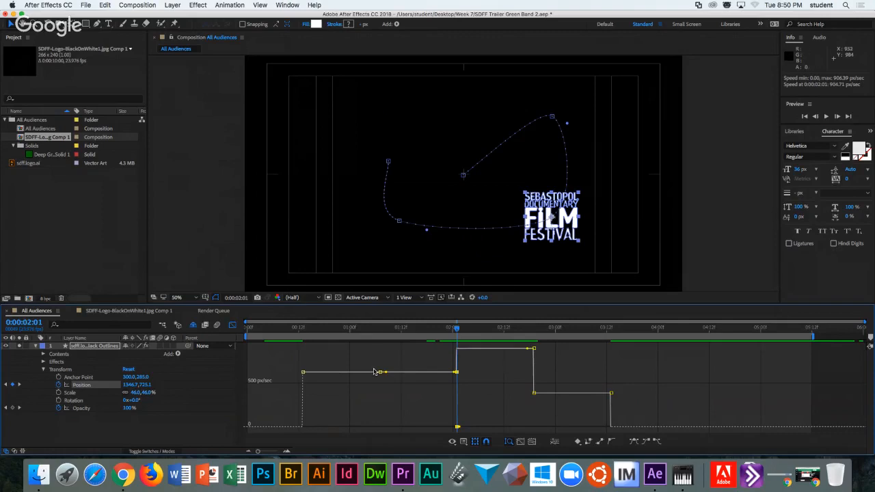
click(233, 325)
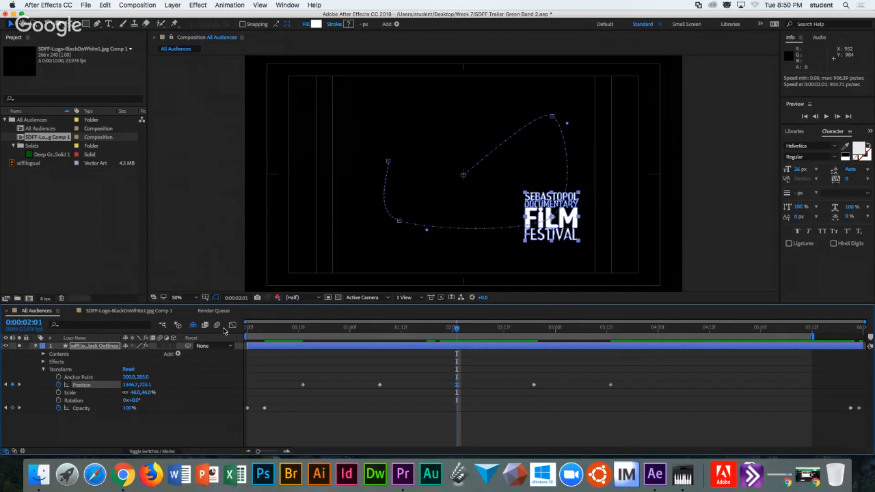
click(233, 325)
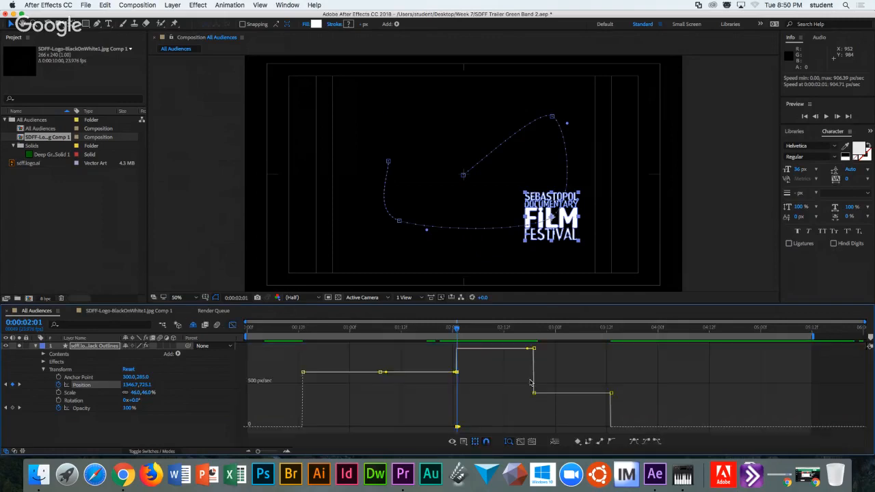
Pull the speed after 2:01 and the later keyframe's speed down to 0 px/sec.
right_click(457, 371)
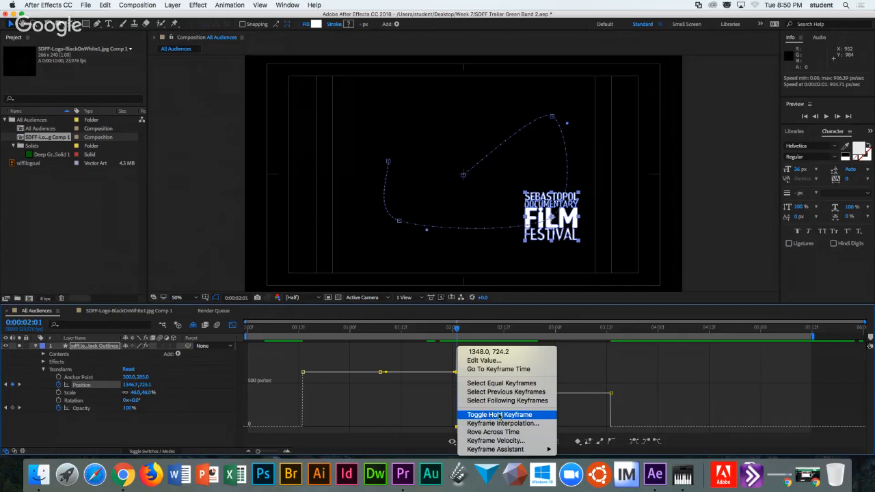
click(500, 415)
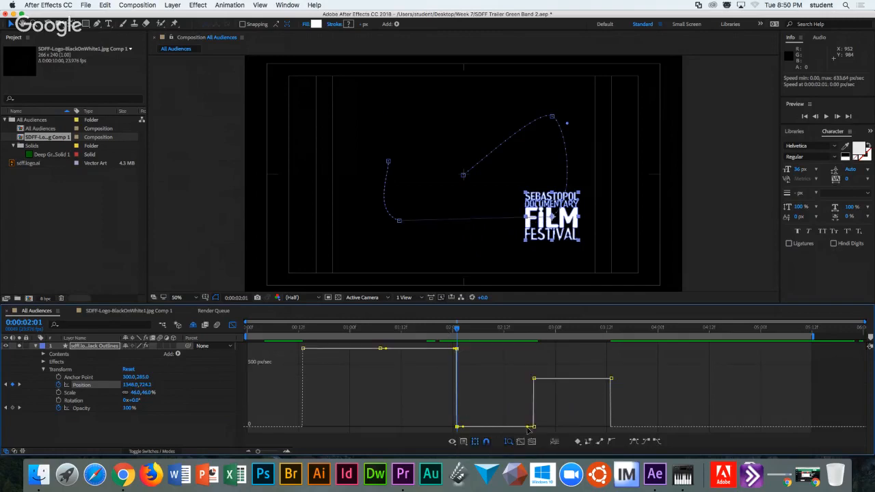
super+click(456, 351)
drag(487, 353, 489, 432)
drag(537, 350, 538, 427)
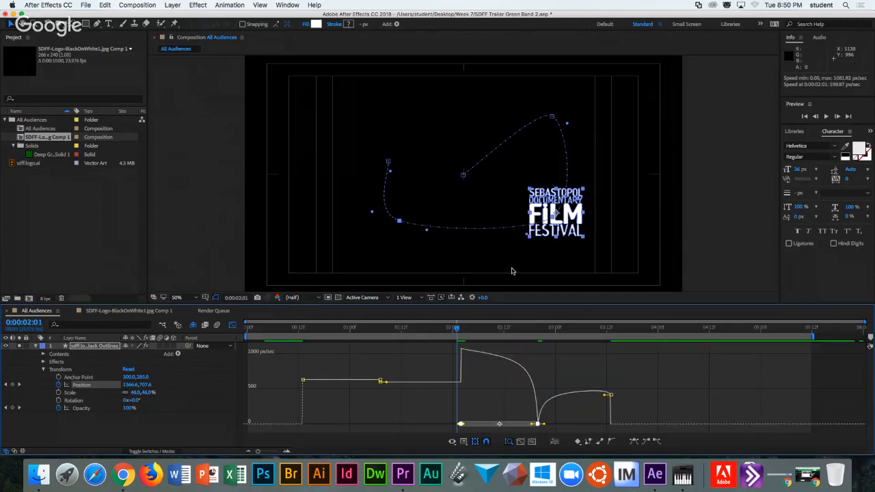
Make the logo's path keyframe a hold keyframe and scrub back to 1:22 to check.
click(553, 214)
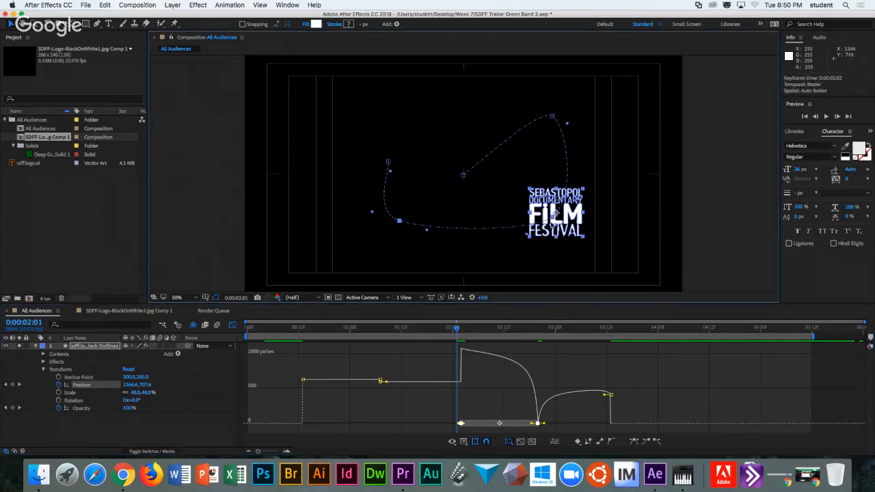
right_click(553, 214)
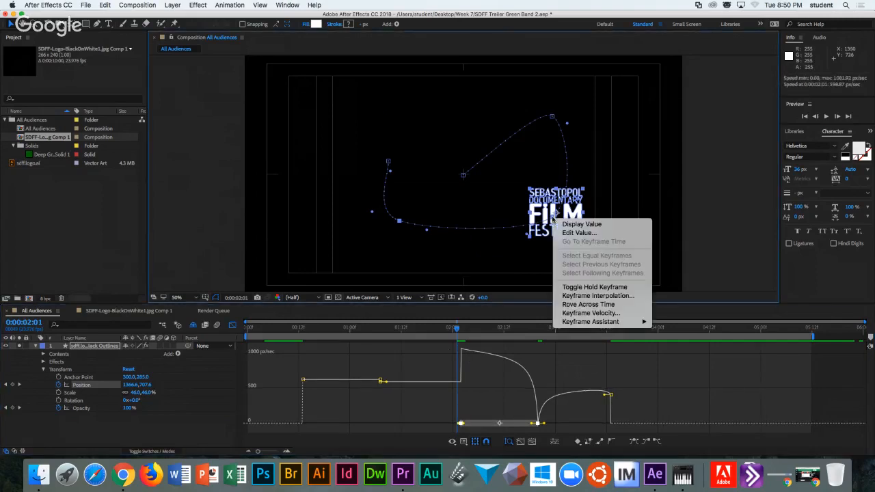
click(574, 288)
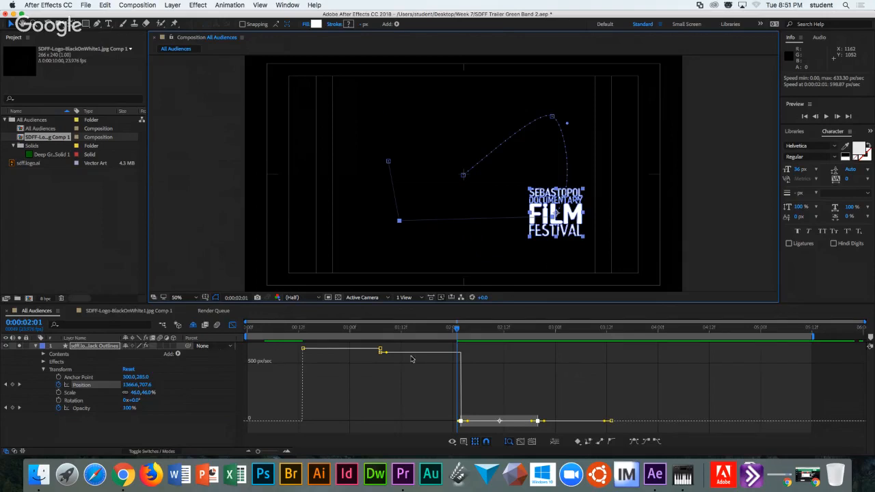
drag(414, 330, 621, 327)
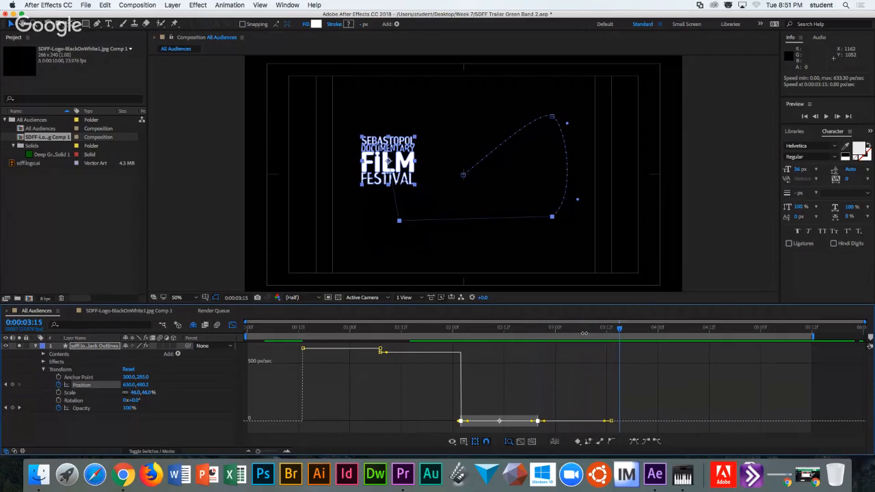
click(130, 377)
Back in keyframe view, toggle Hold Keyframe on the 02:20 Position keyframe and deselect it.
mouse_move(465, 424)
click(232, 326)
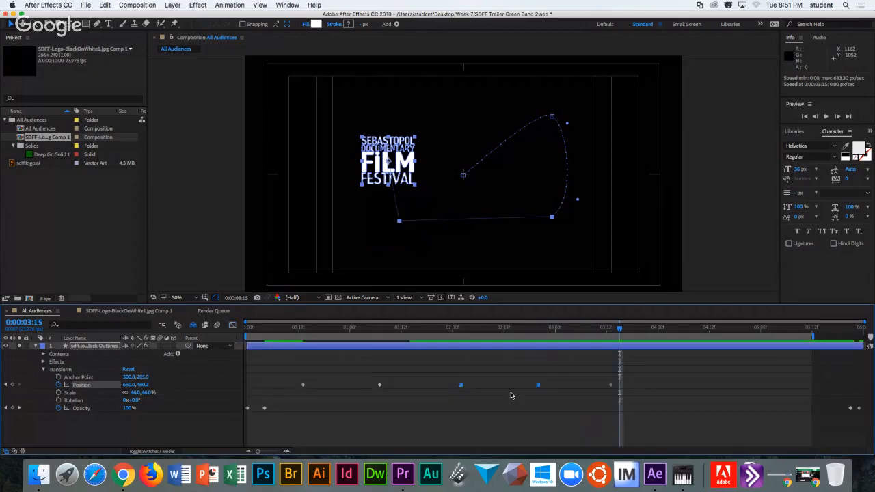
drag(448, 370, 547, 387)
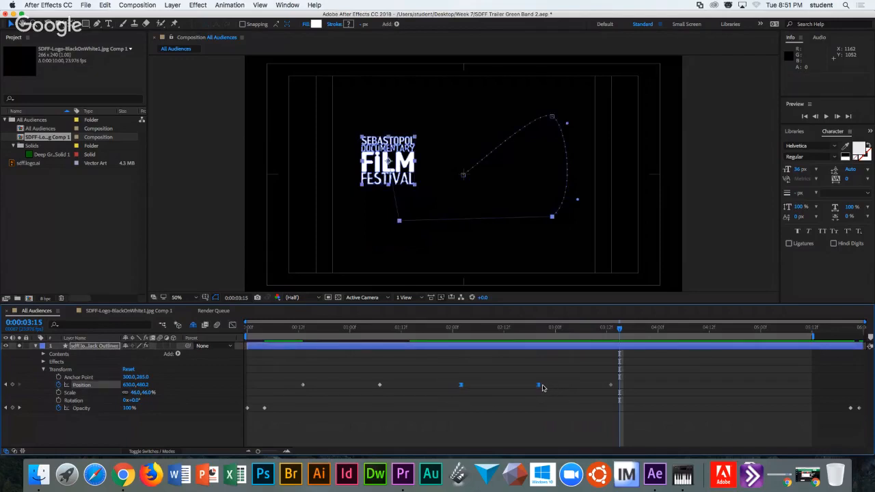
click(539, 386)
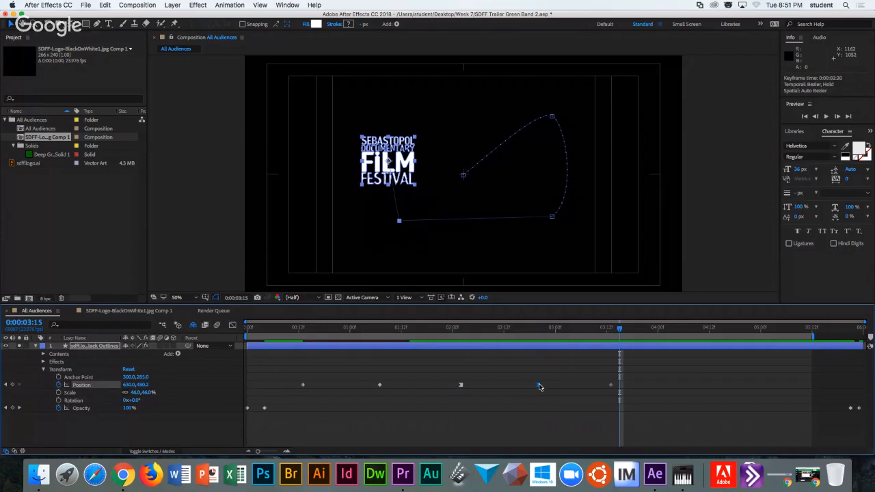
right_click(539, 386)
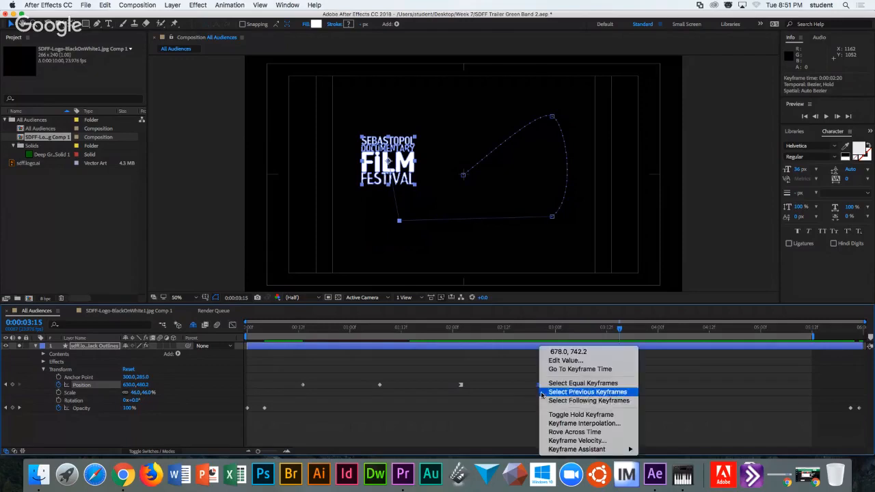
click(556, 415)
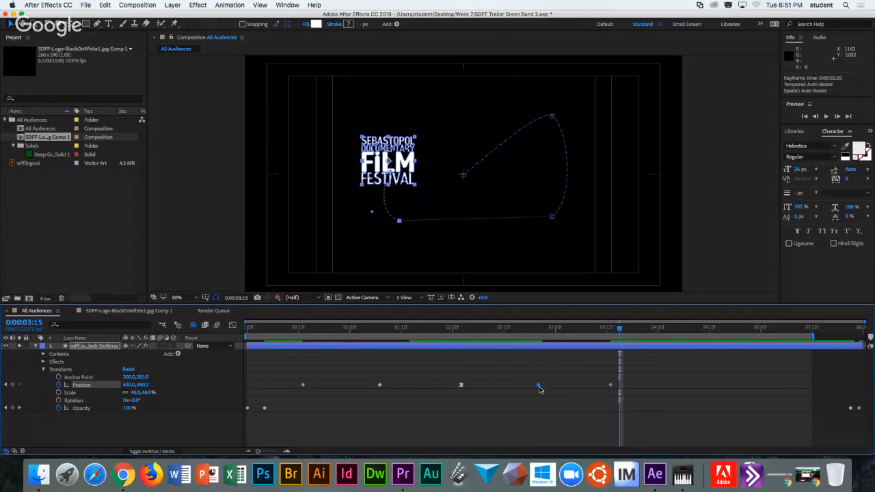
right_click(539, 385)
click(556, 415)
click(538, 395)
click(538, 387)
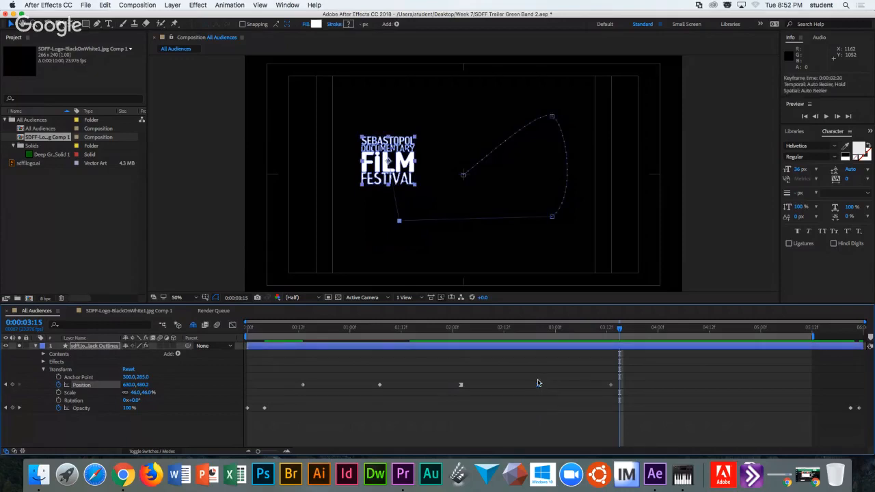
click(539, 386)
mouse_move(538, 389)
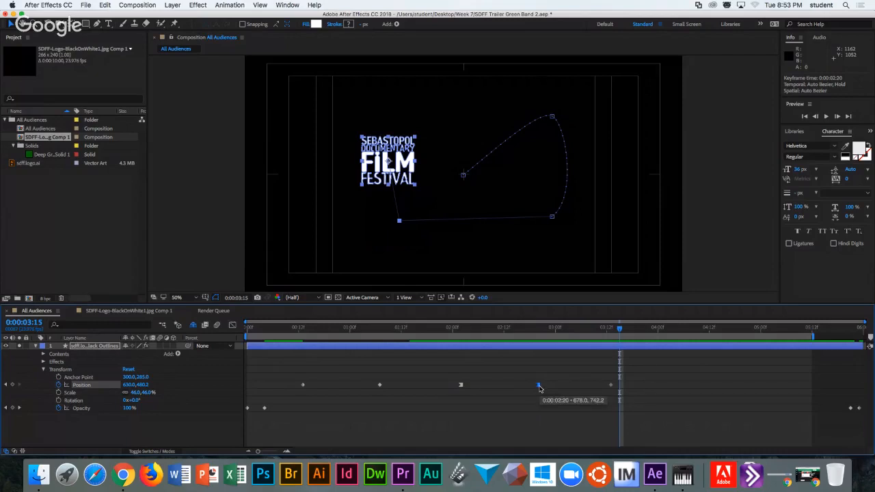
Give the 02:20 keyframe a non-continuous velocity with 0.01% incoming influence.
right_click(539, 387)
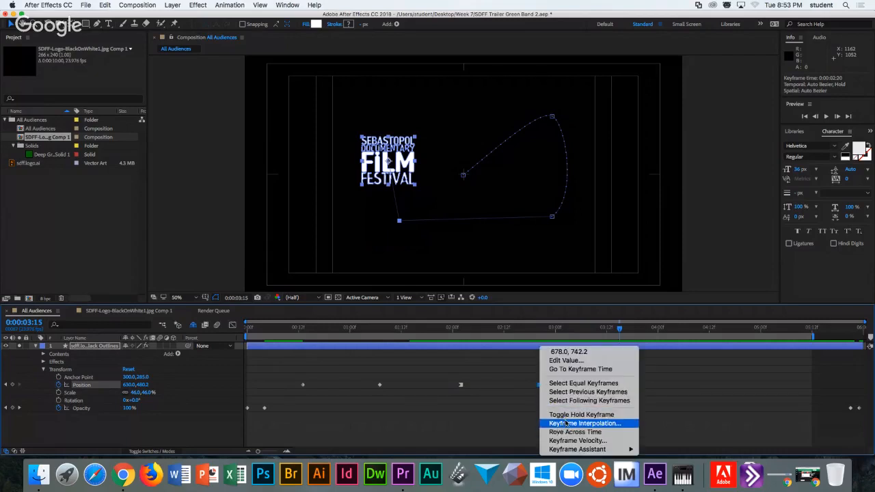
click(573, 441)
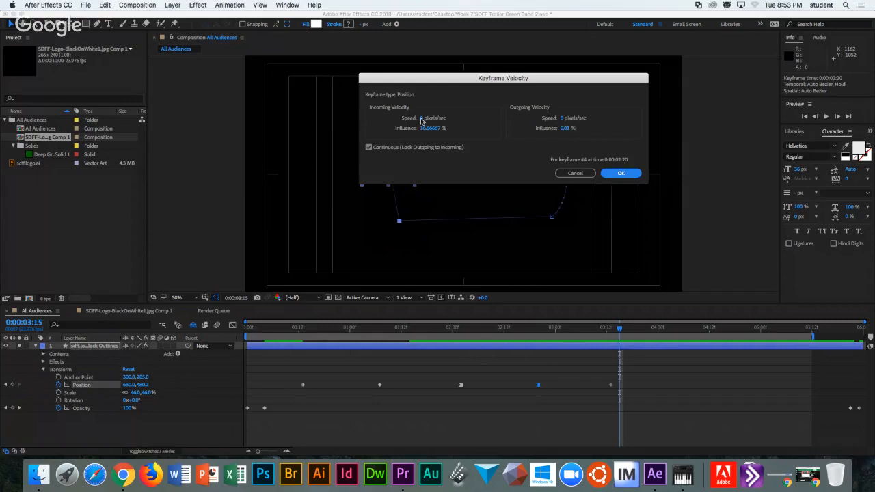
click(424, 118)
click(461, 147)
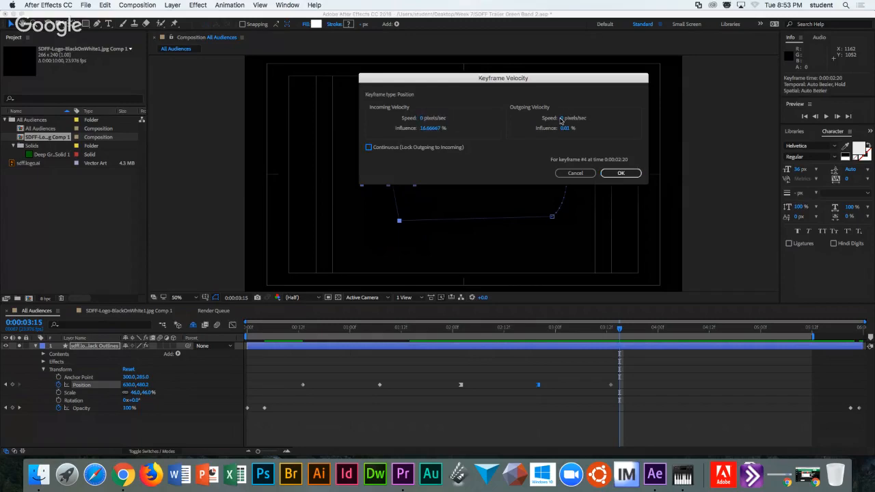
click(428, 128)
text(0.01)
click(621, 173)
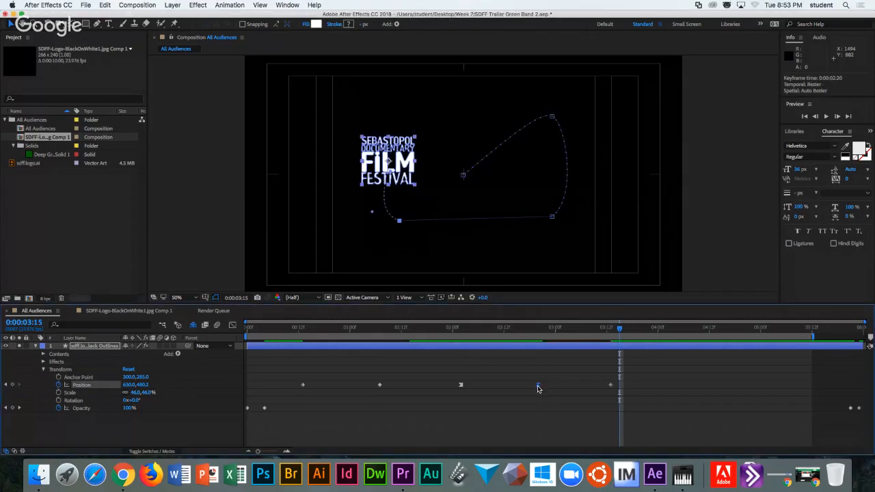
Review the 02:20 keyframe's interpolation and velocity settings without changing them.
right_click(539, 386)
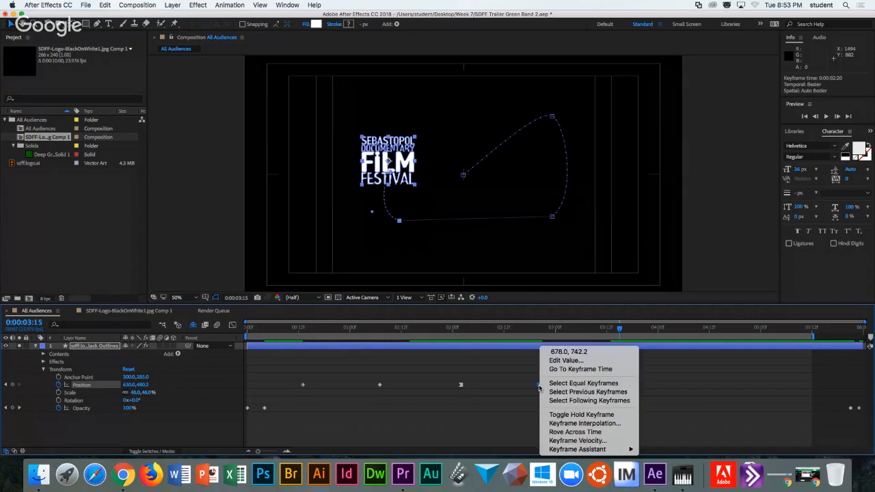
click(573, 425)
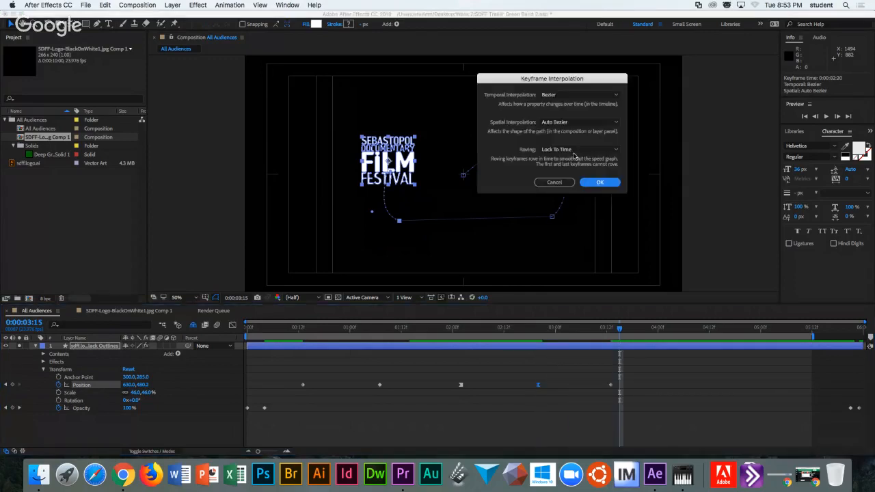
click(558, 184)
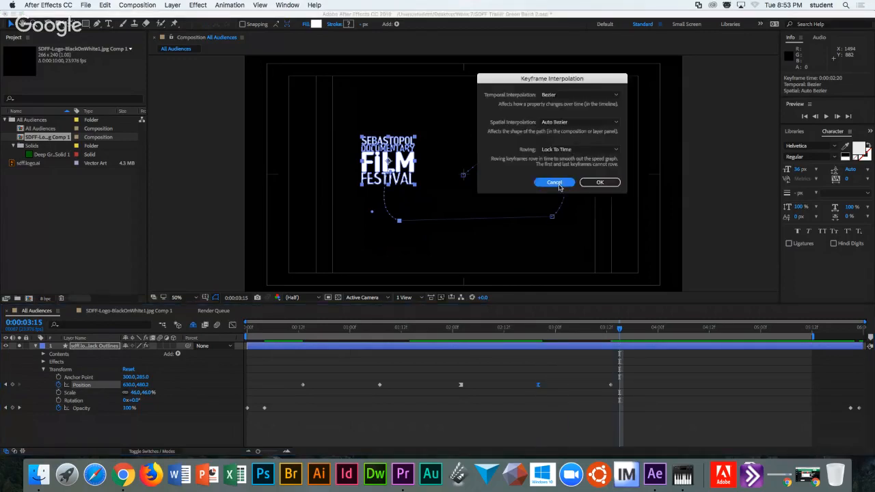
right_click(540, 385)
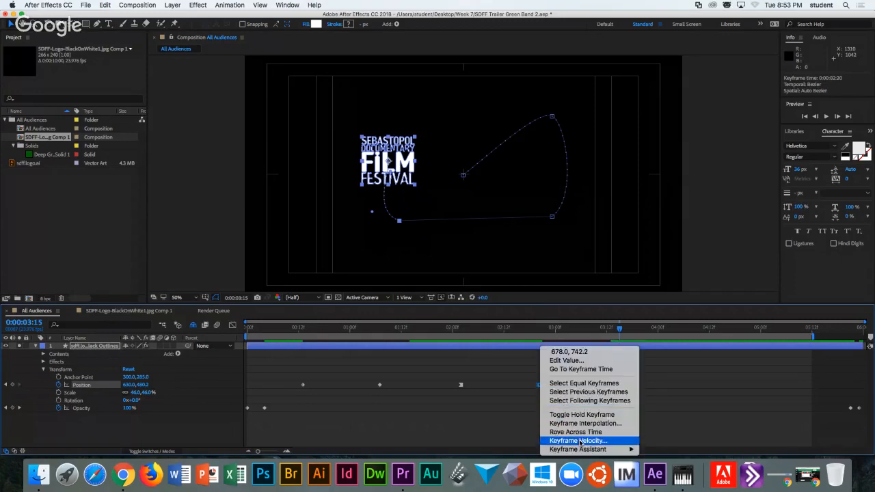
click(584, 442)
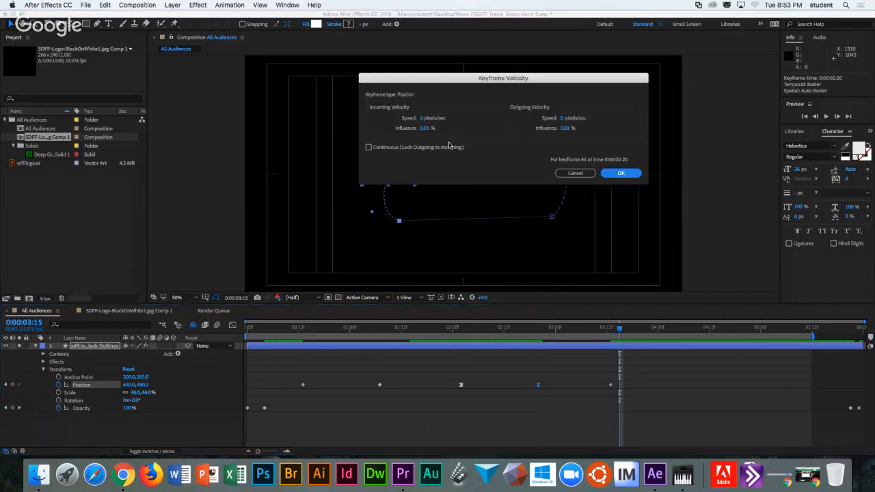
click(610, 174)
Toggle hold on the 02:20 keyframe and the other Position keyframes, then select the 00:12 keyframe.
right_click(540, 385)
click(564, 415)
click(609, 384)
click(610, 385)
right_click(611, 385)
click(616, 414)
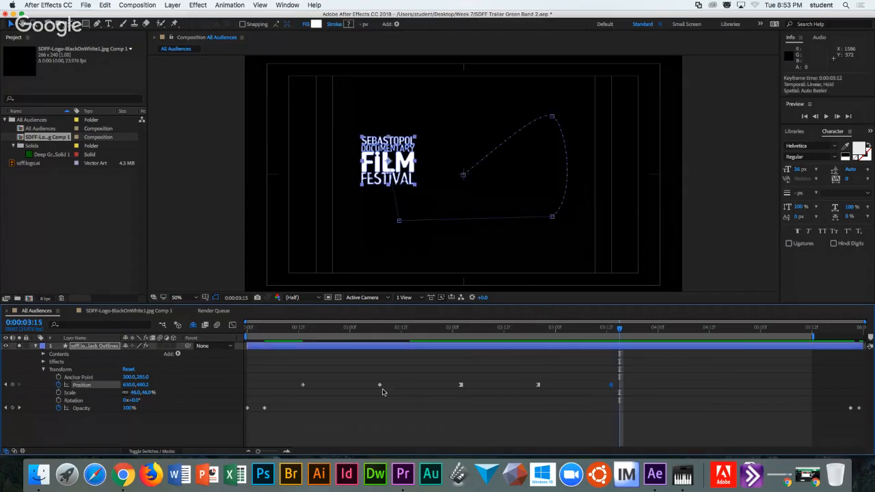
right_click(303, 385)
click(334, 414)
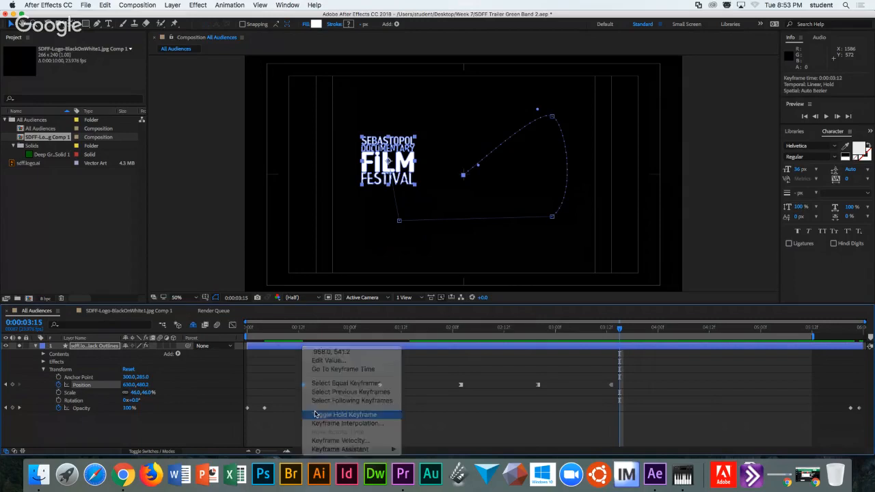
click(298, 329)
Scrub the logo along its curved path, then marquee-select all four Position keyframes.
drag(298, 329, 611, 329)
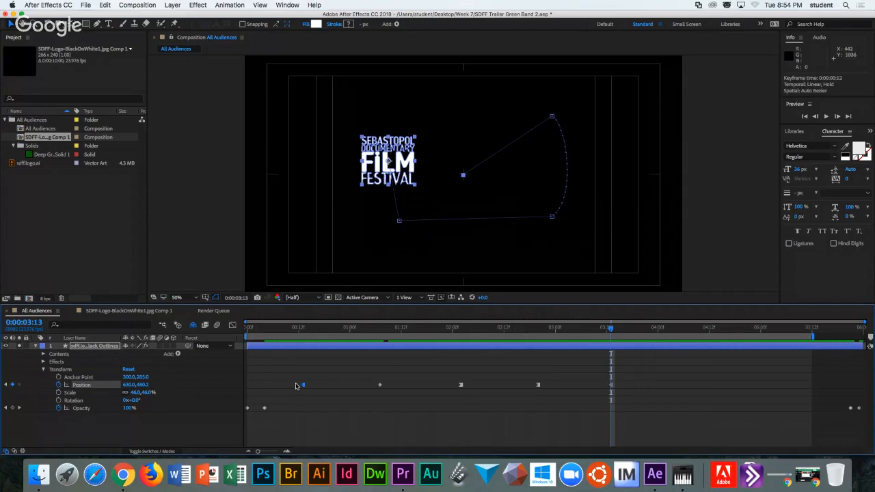
drag(281, 373, 570, 407)
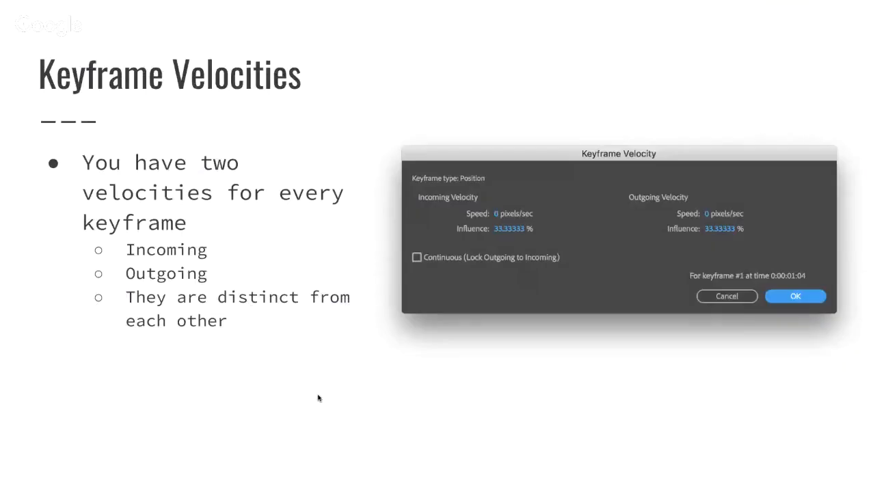
key(Right)
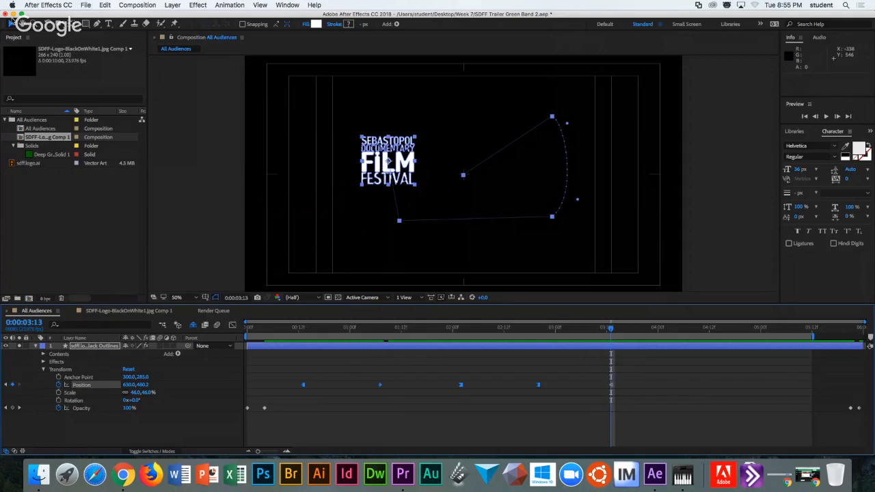
Close the festival project, discarding unsaved changes.
click(86, 6)
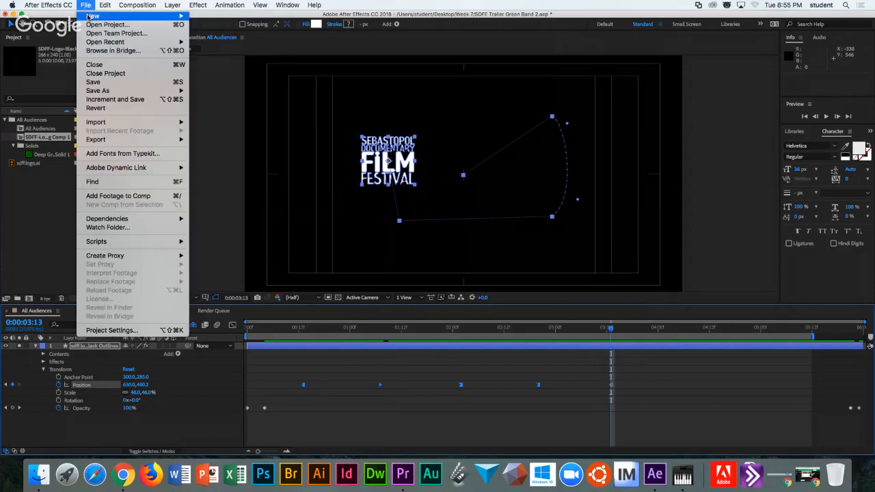
mouse_move(89, 15)
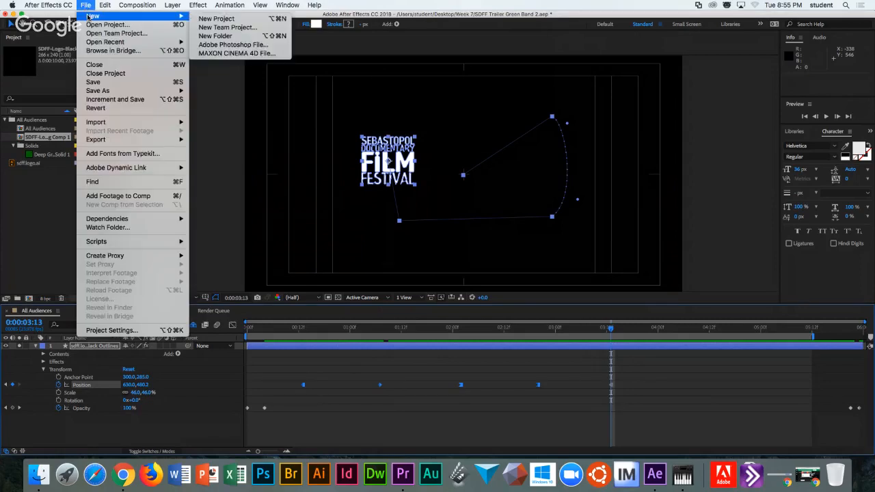
click(99, 73)
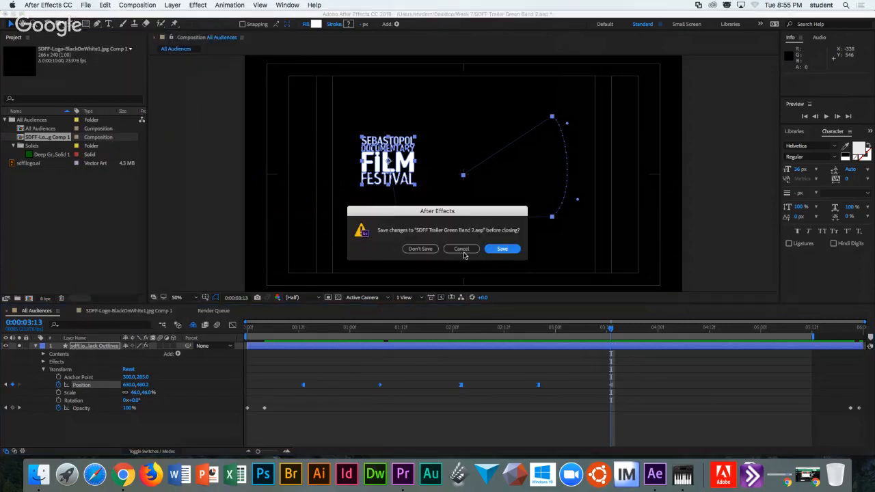
click(420, 249)
Open Week8-LowerThird.aep from the Desktop's Week 8 folder.
click(85, 5)
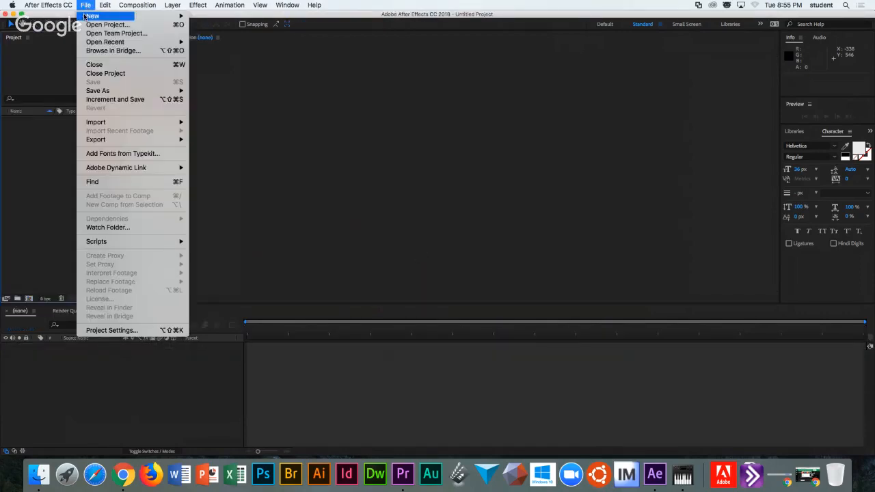
click(99, 25)
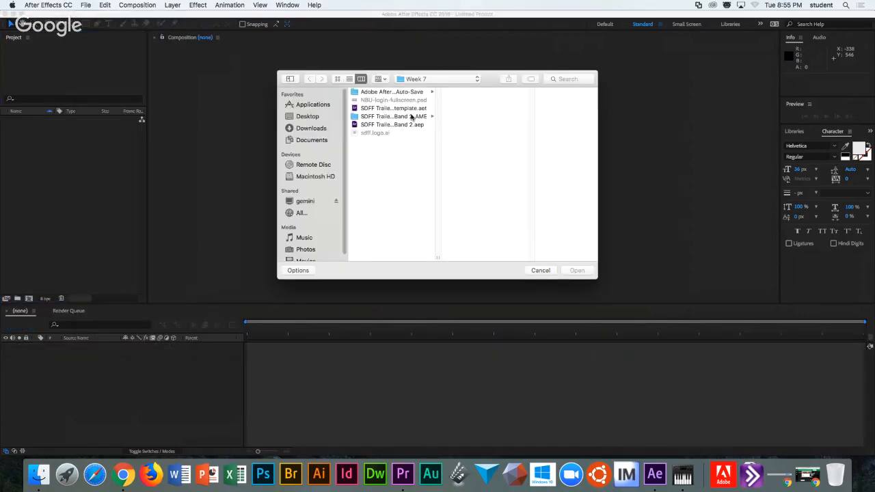
click(424, 80)
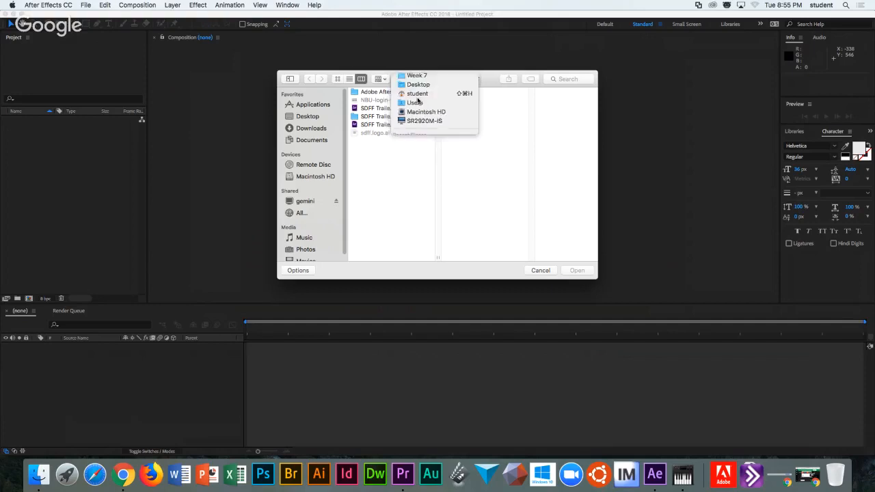
click(419, 88)
click(374, 126)
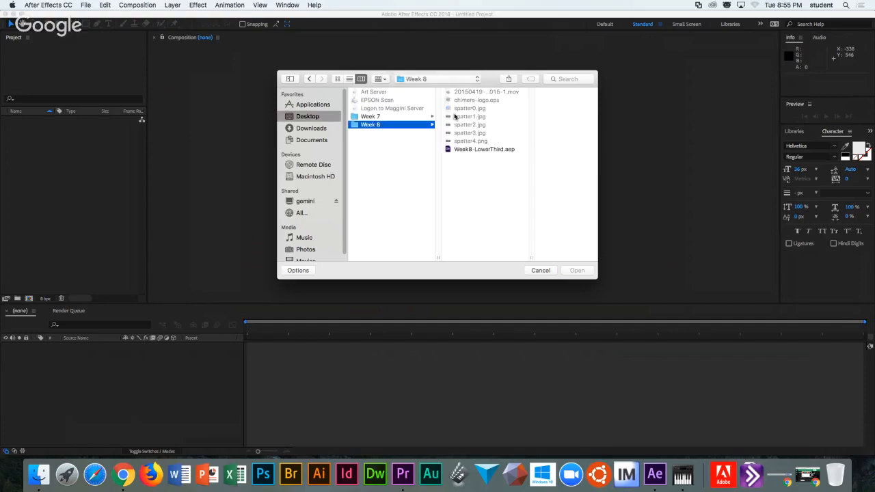
click(476, 150)
click(578, 271)
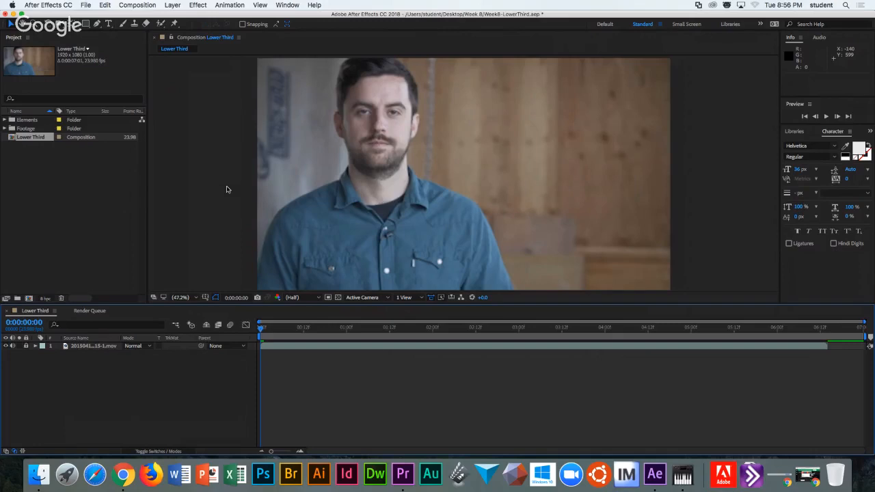
Open chimera-logo.eps from the Elements folder in the Footage viewer over a transparency grid.
click(3, 121)
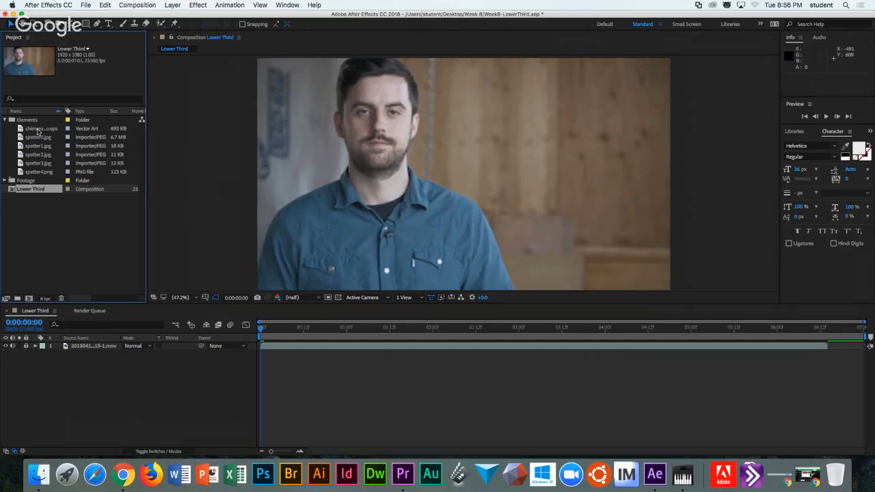
click(38, 129)
double_click(37, 129)
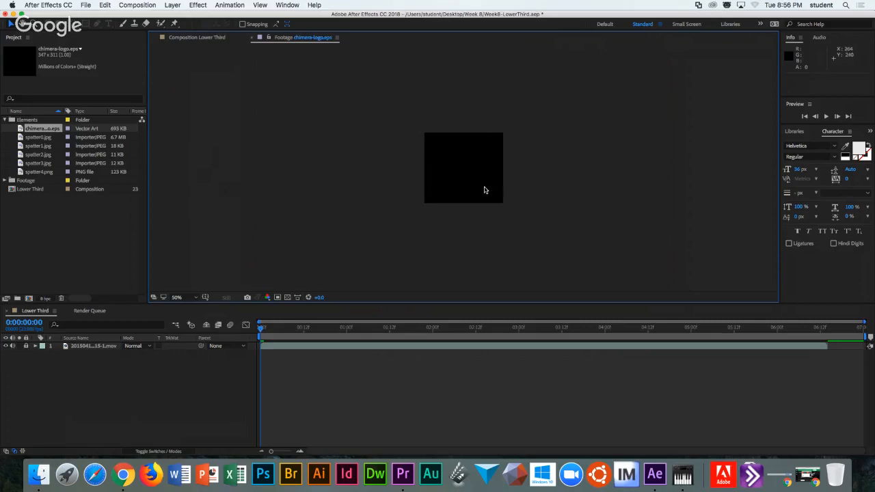
click(288, 298)
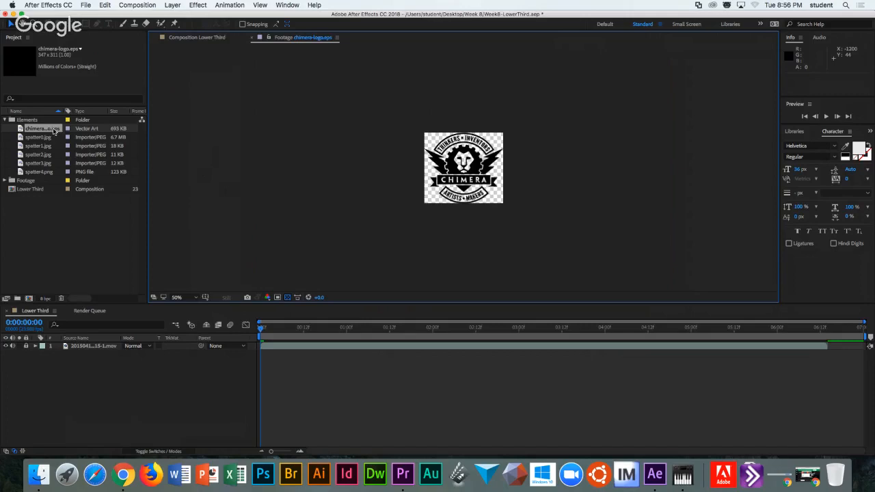
Inspect spatter0.jpg through spatter4.png in the Elements folder.
click(37, 139)
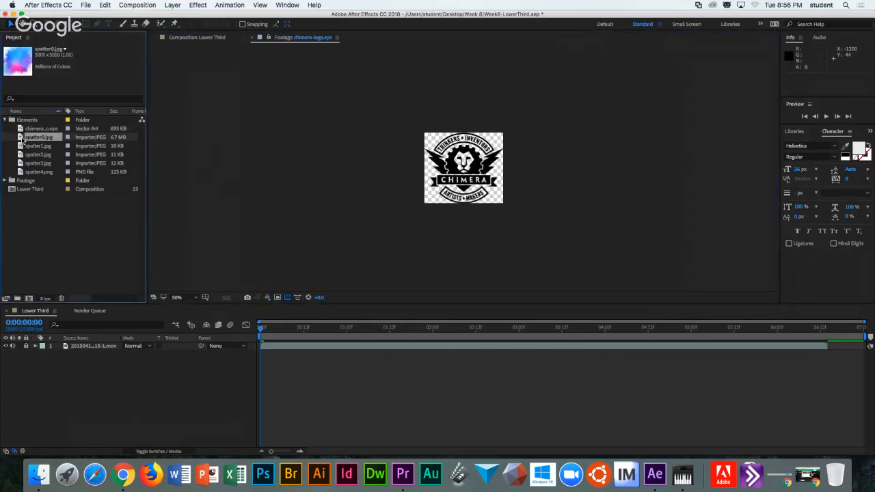
click(21, 146)
click(20, 155)
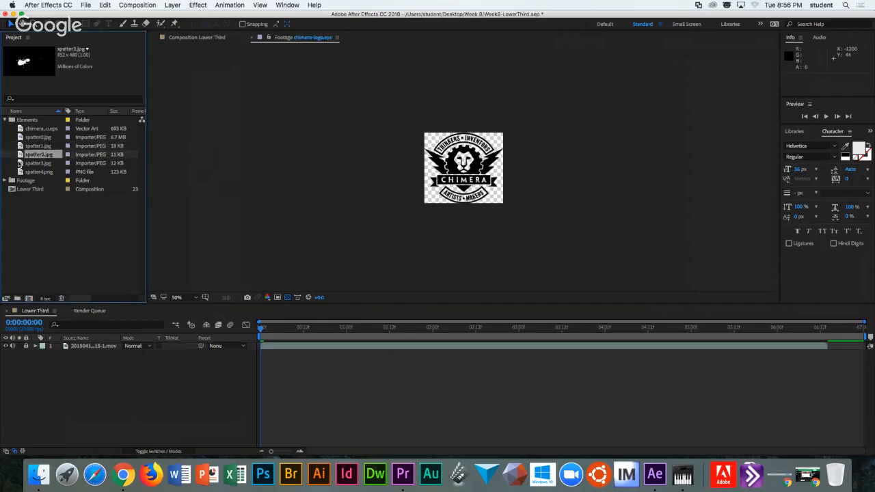
click(20, 163)
click(20, 171)
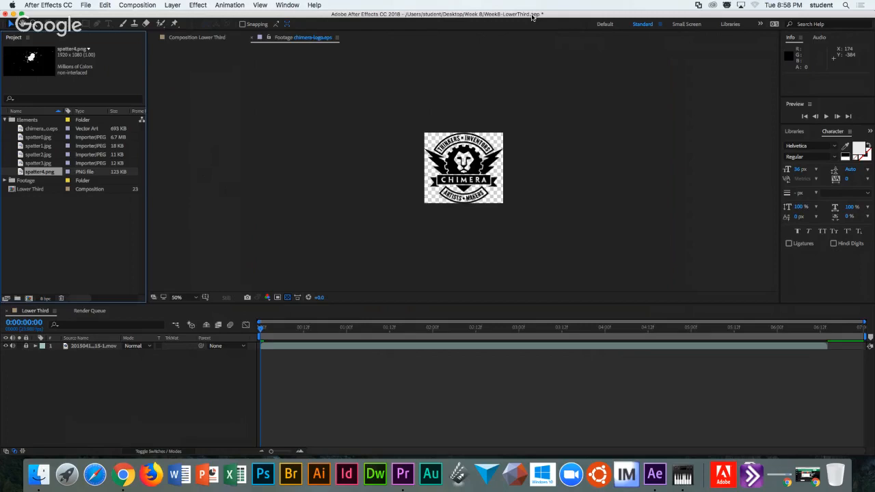
Switch to the Google Slides presentation and advance from 'Get Busy!' to the Keyframe Velocities slide.
key(super+Tab)
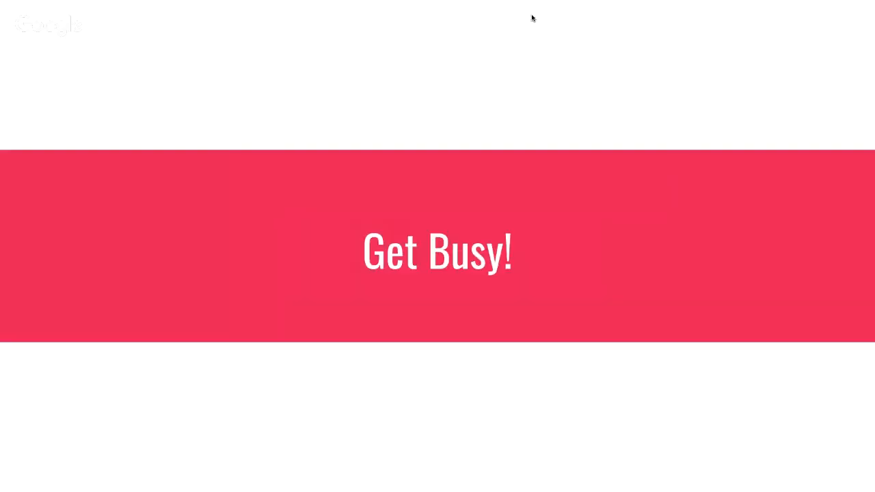
key(Right)
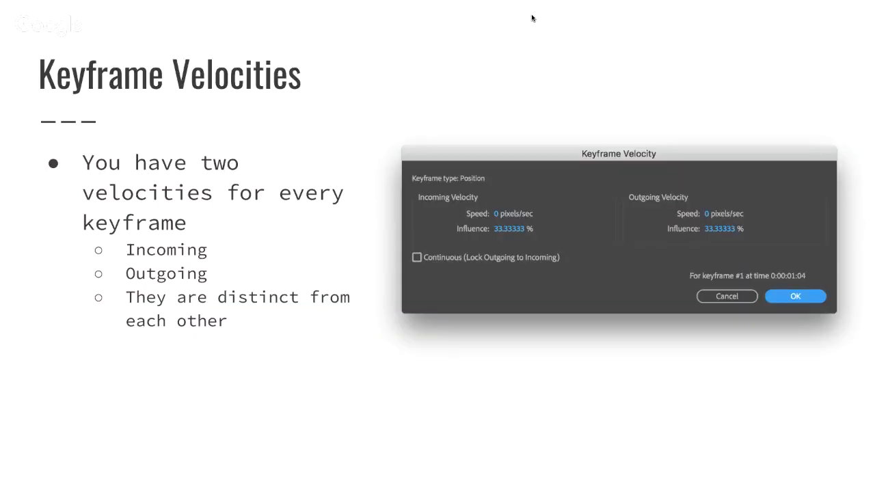
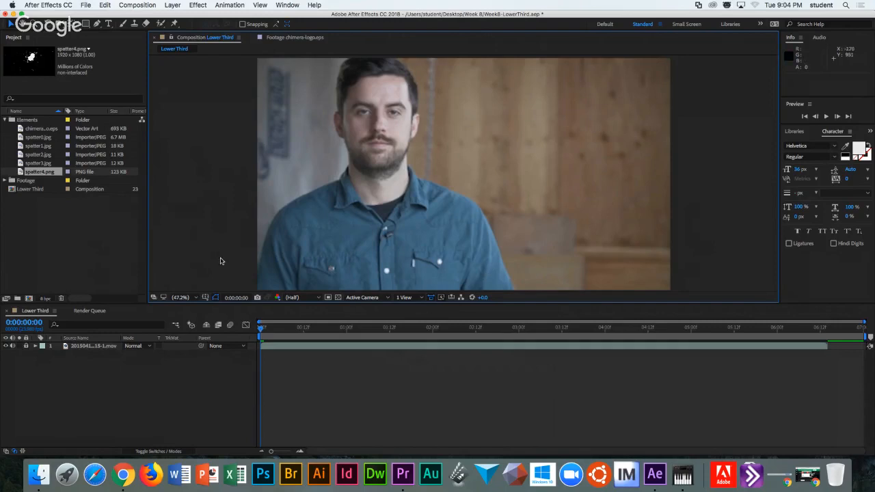
Turn on the Title/Action Safe overlay over the interview footage in the Lower Third viewer.
click(206, 297)
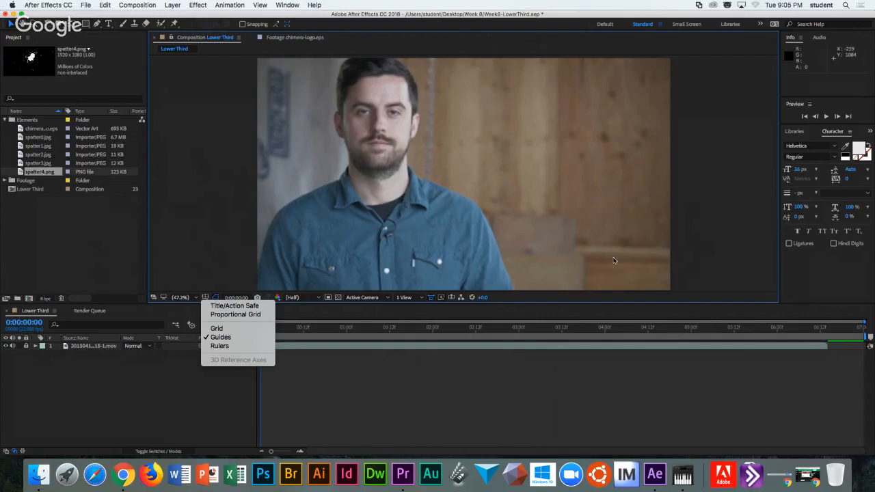
click(254, 306)
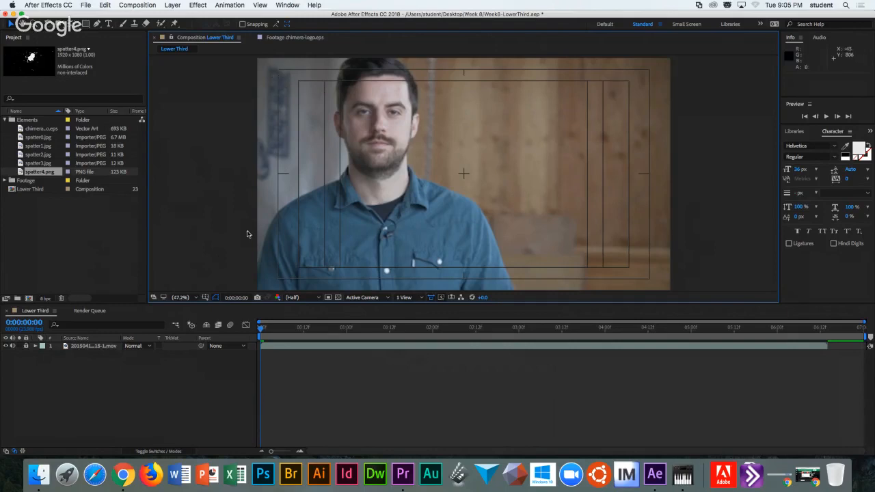
click(204, 297)
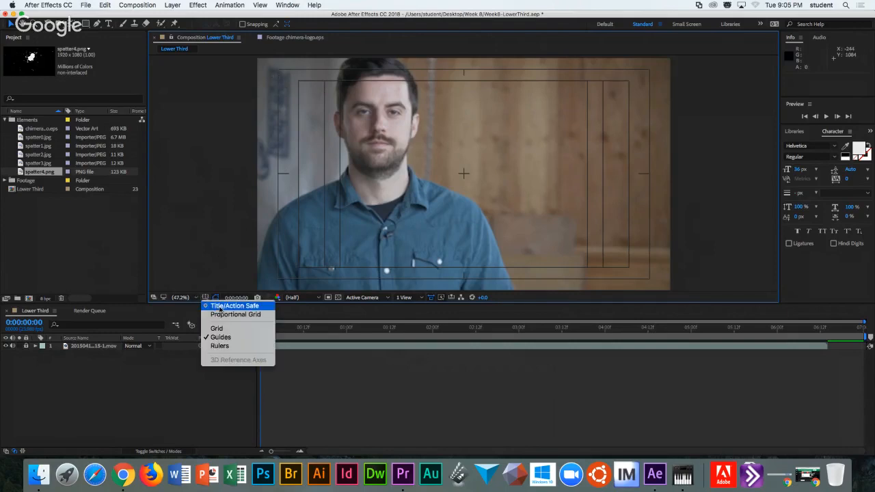
click(221, 272)
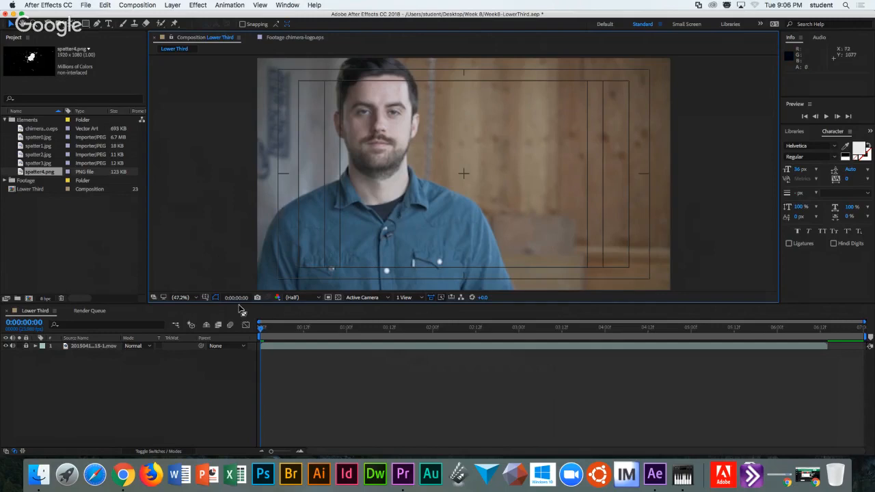
Show rulers and drag two horizontal guides and one vertical guide onto the lower-left title area.
click(206, 298)
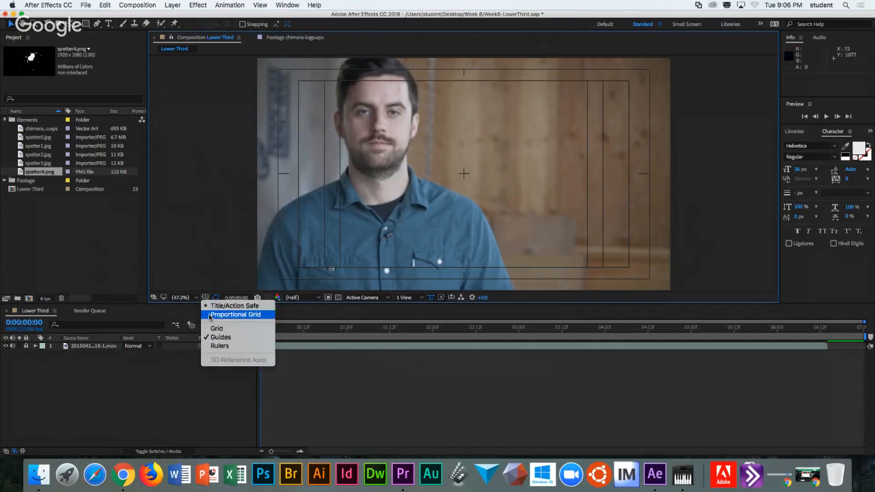
click(214, 328)
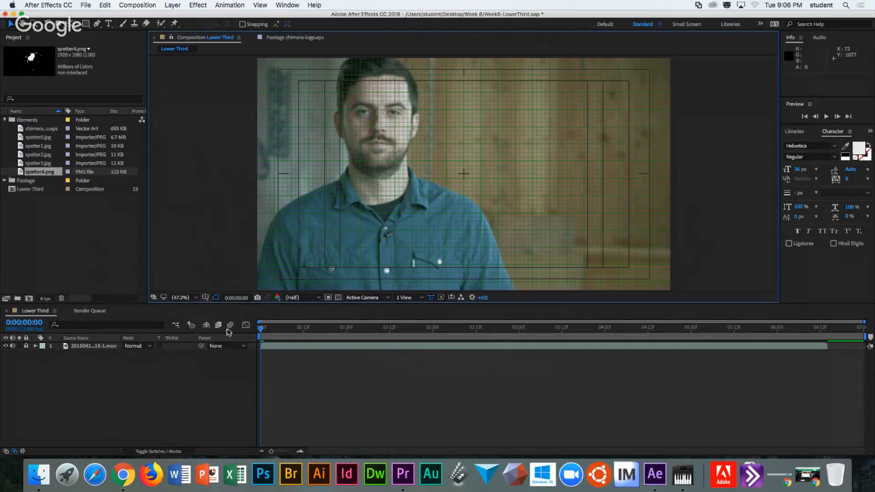
click(205, 297)
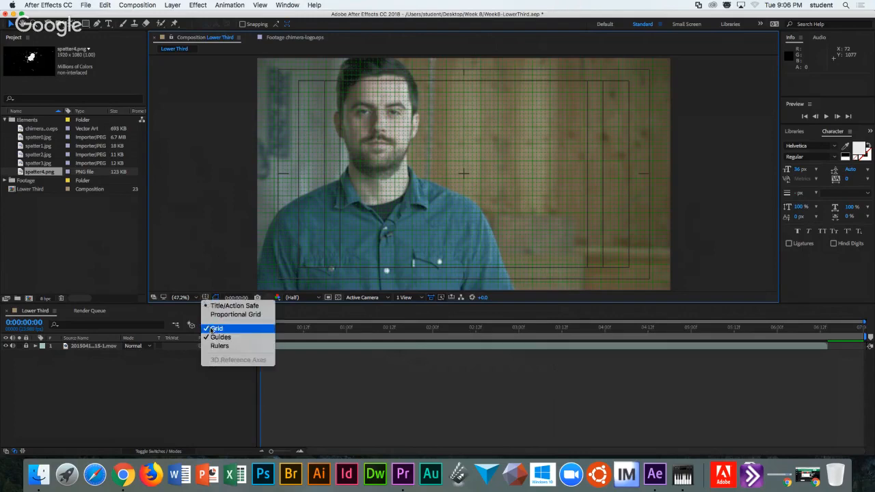
click(214, 328)
click(205, 297)
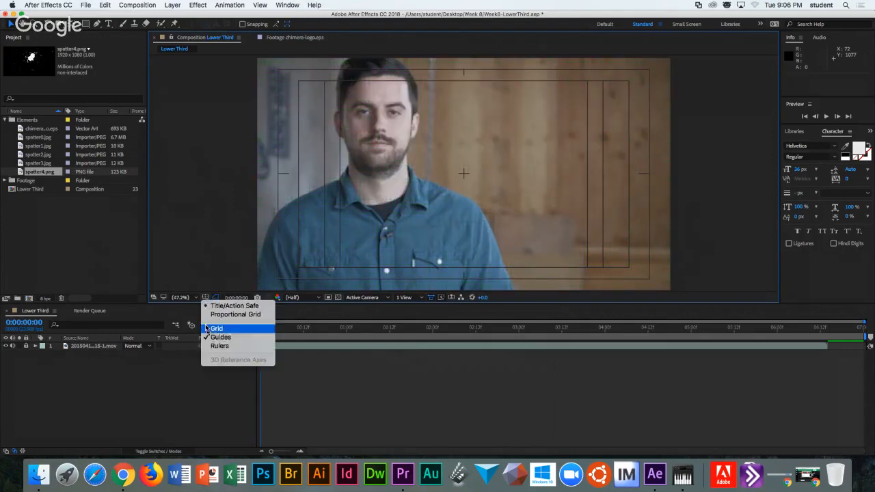
click(219, 346)
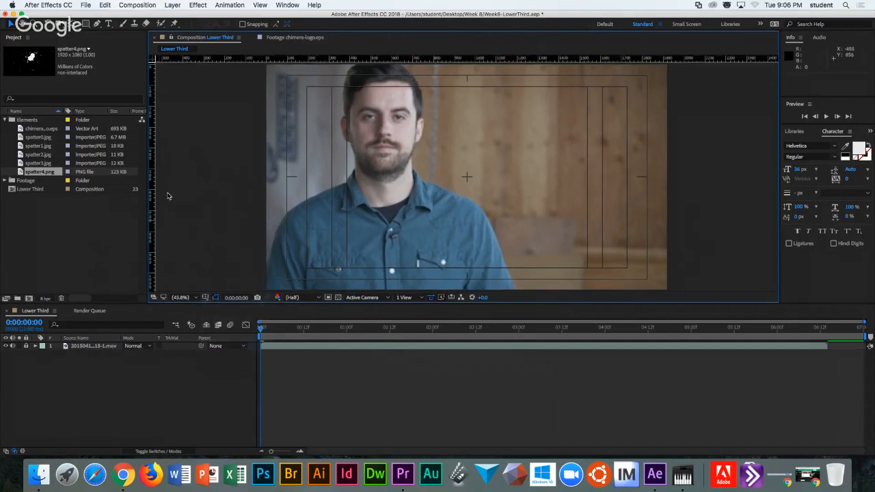
drag(212, 59, 201, 243)
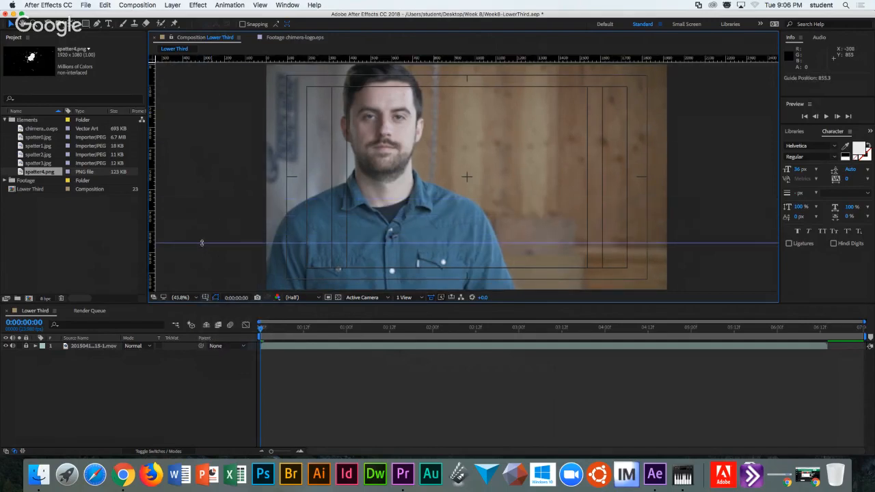
drag(151, 260, 297, 259)
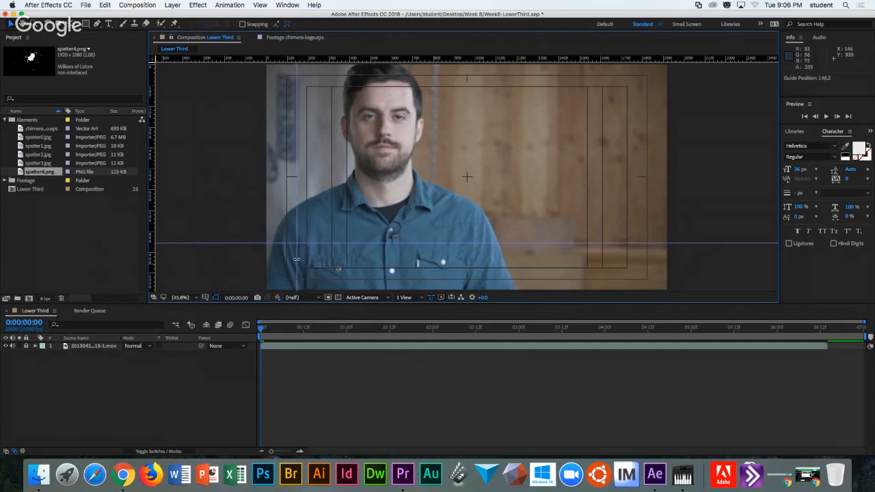
drag(238, 58, 220, 268)
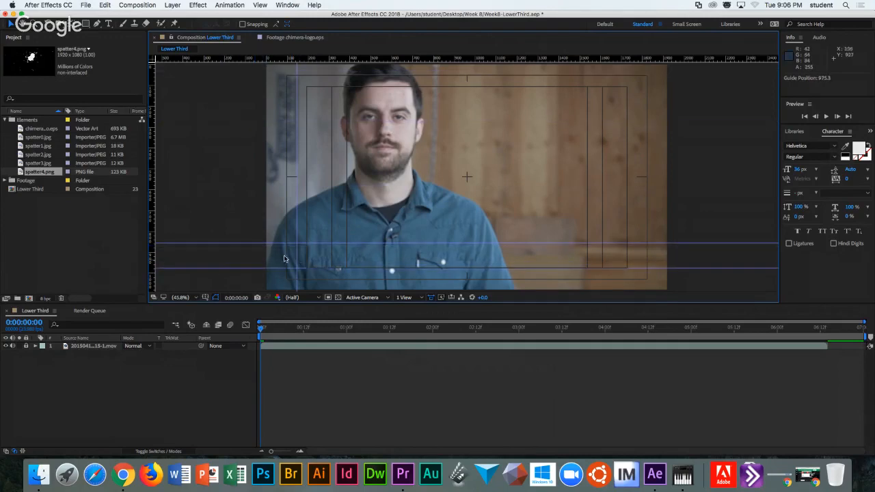
Turn off Title/Action Safe, Rulers and Guides in the viewer overlay options.
click(205, 298)
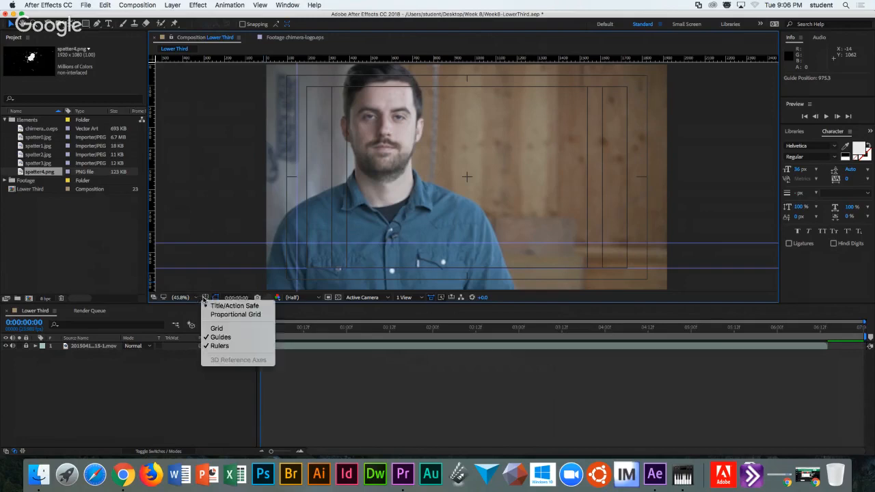
click(212, 307)
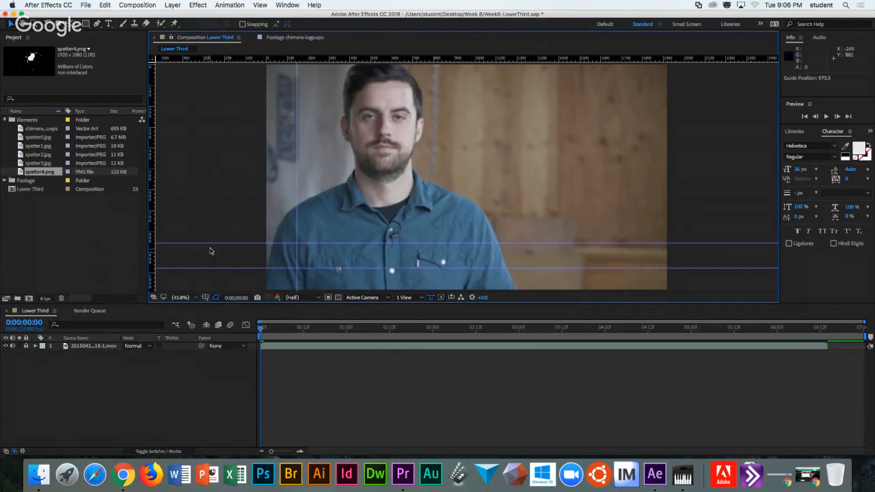
click(205, 298)
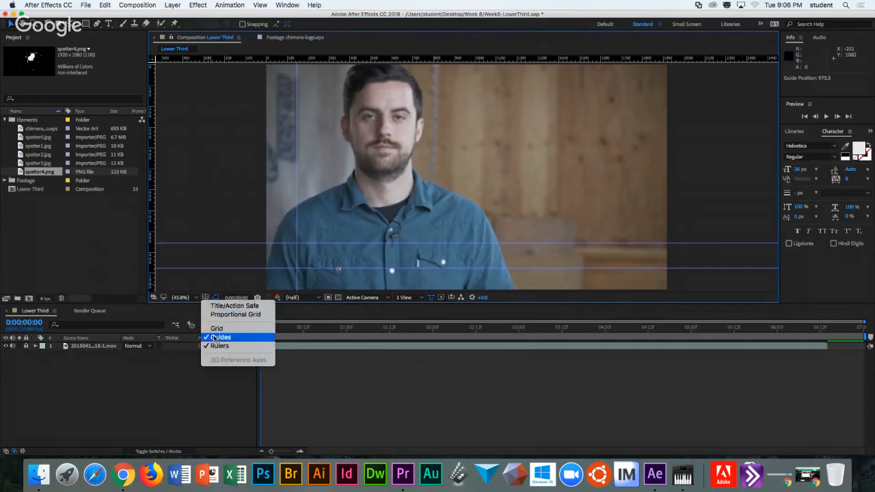
click(218, 347)
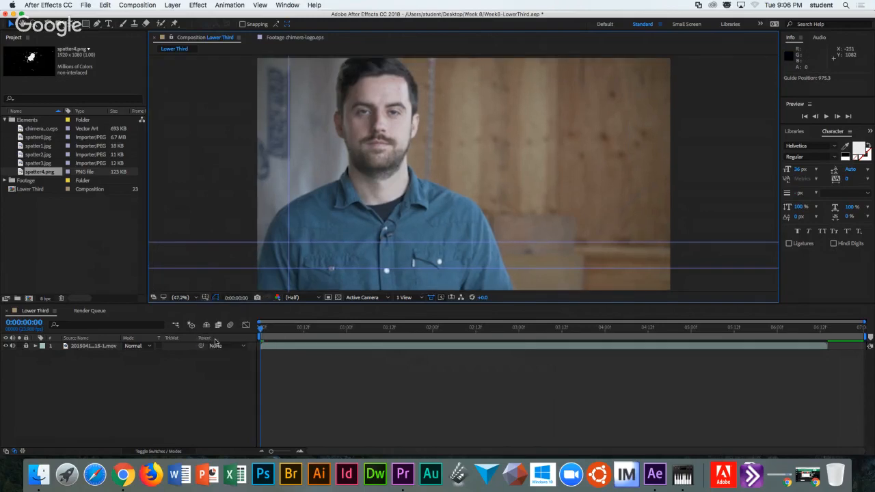
click(206, 298)
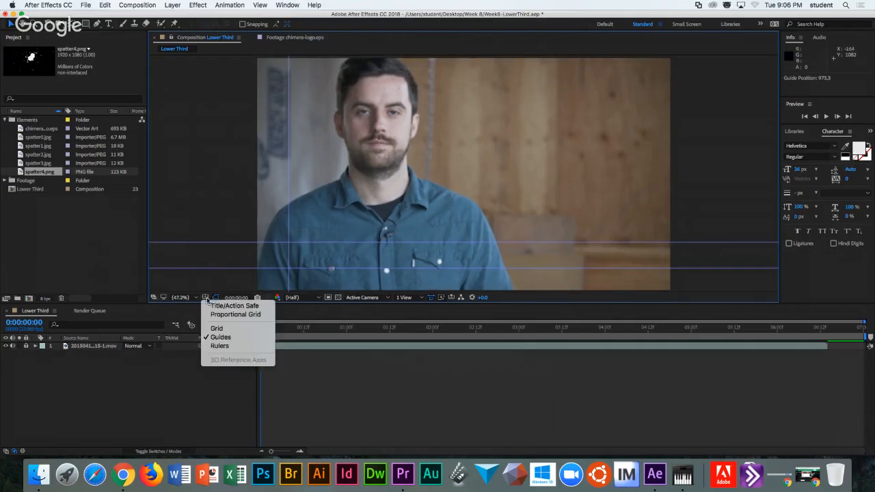
click(217, 338)
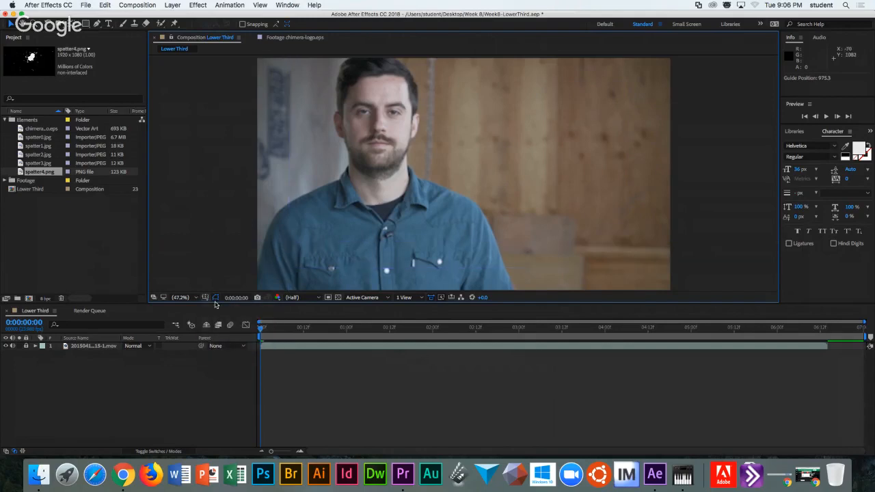
click(205, 298)
Show the guides again and type the interviewee's name as a text layer on the lower guide.
click(217, 338)
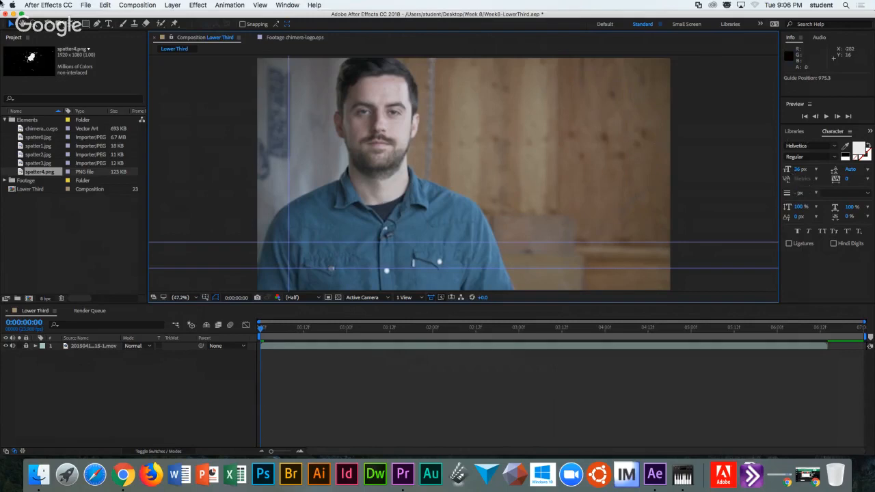
click(108, 23)
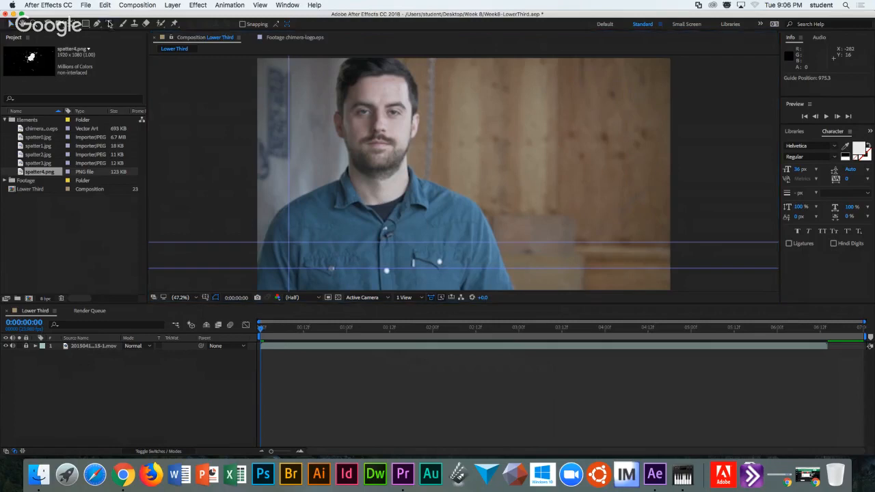
click(292, 251)
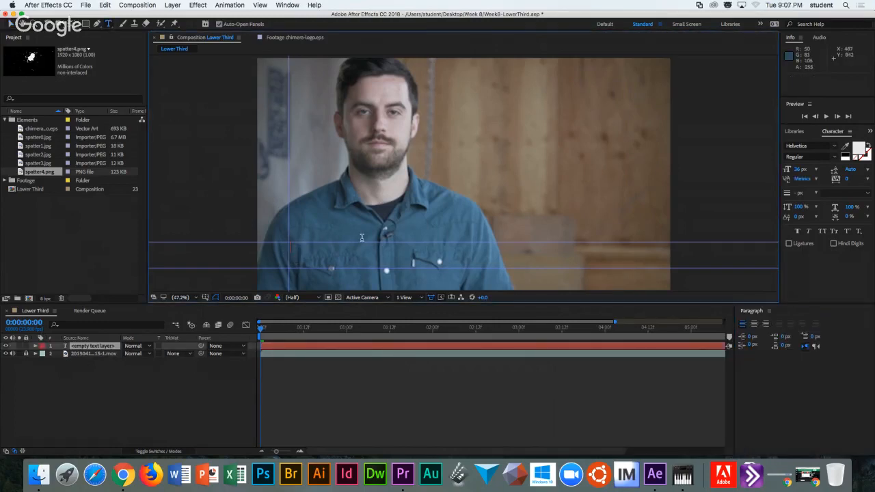
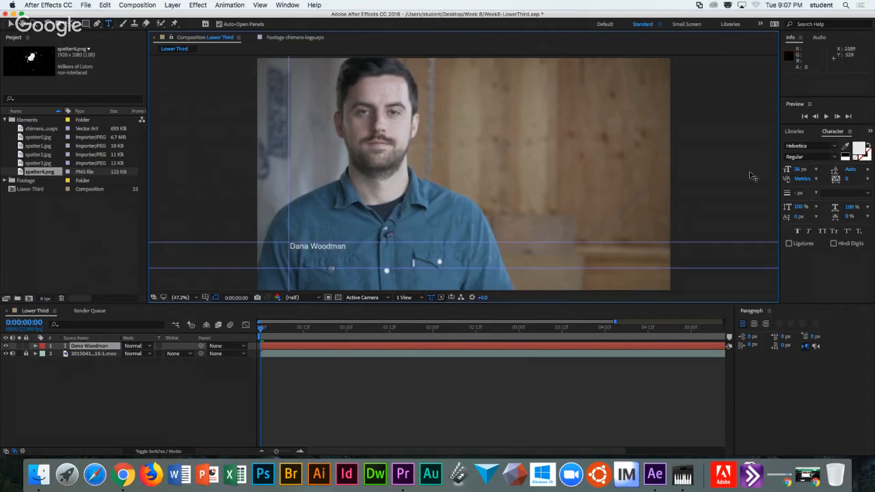
Set the name text's font size to 64 px in the Character panel.
click(796, 169)
text(75)
key(Return)
triple_click(334, 249)
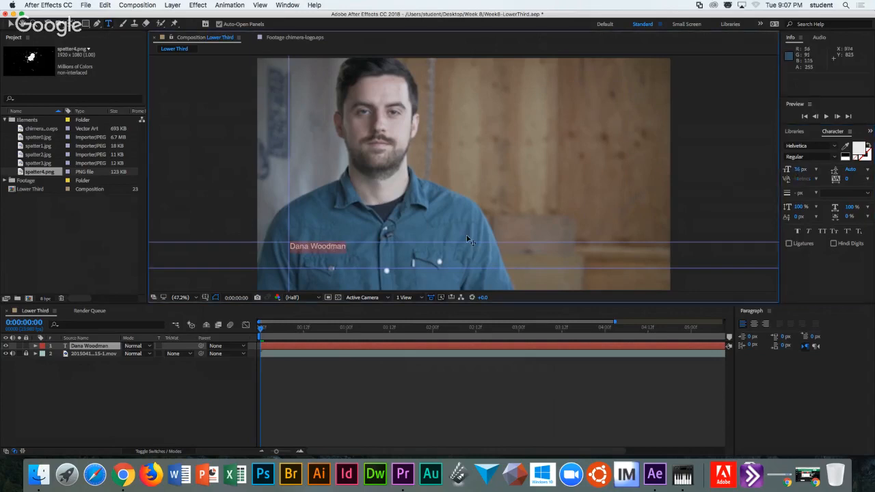
drag(797, 170, 819, 169)
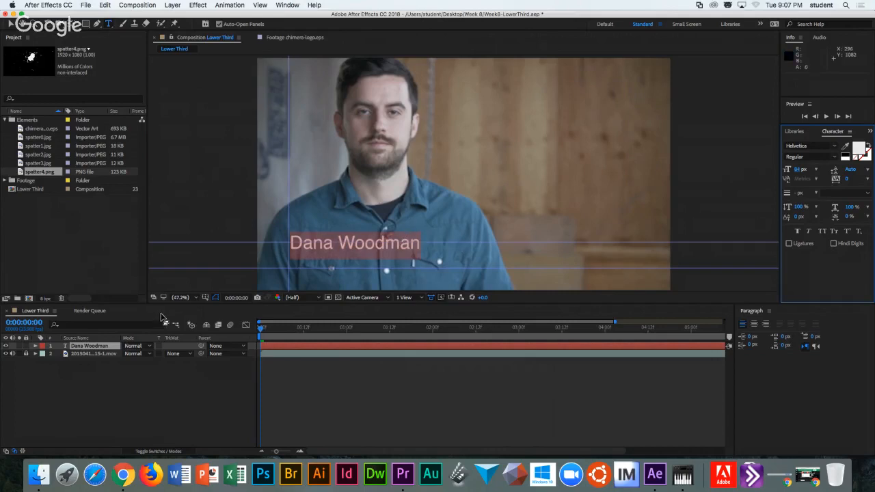
click(305, 264)
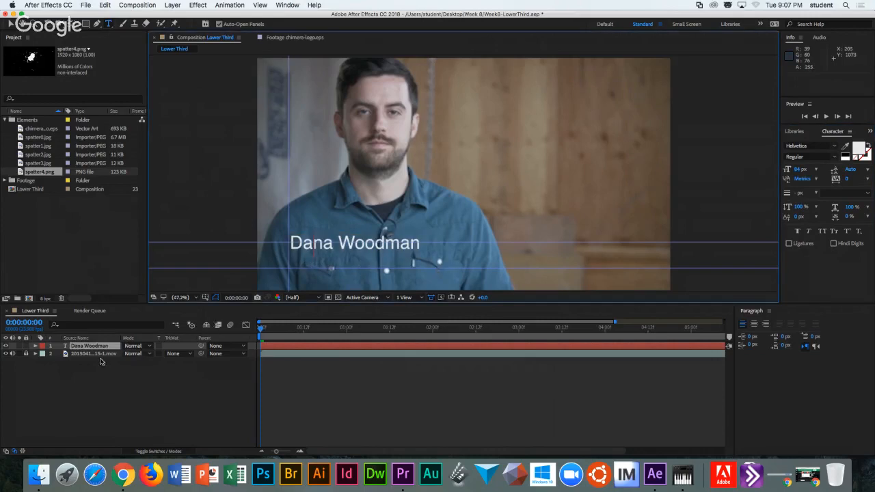
Add a new text layer reading 'Executive Director, Chimera Arts'.
click(173, 4)
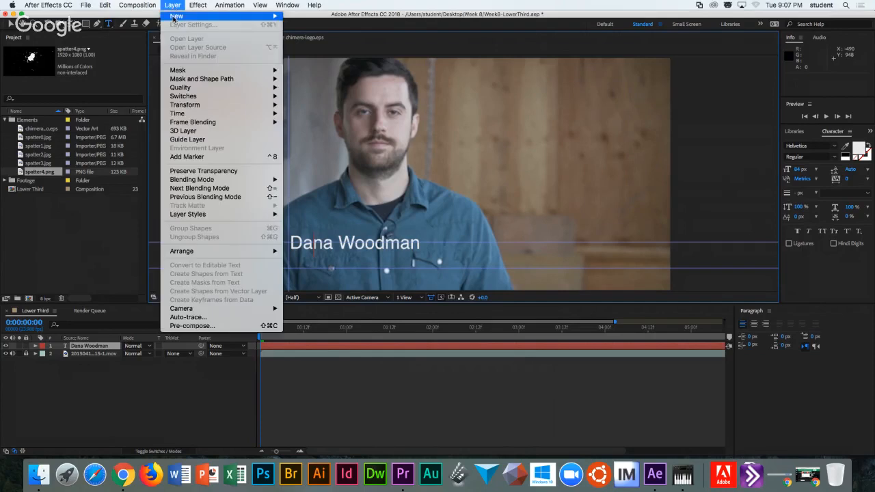
mouse_move(176, 21)
click(287, 21)
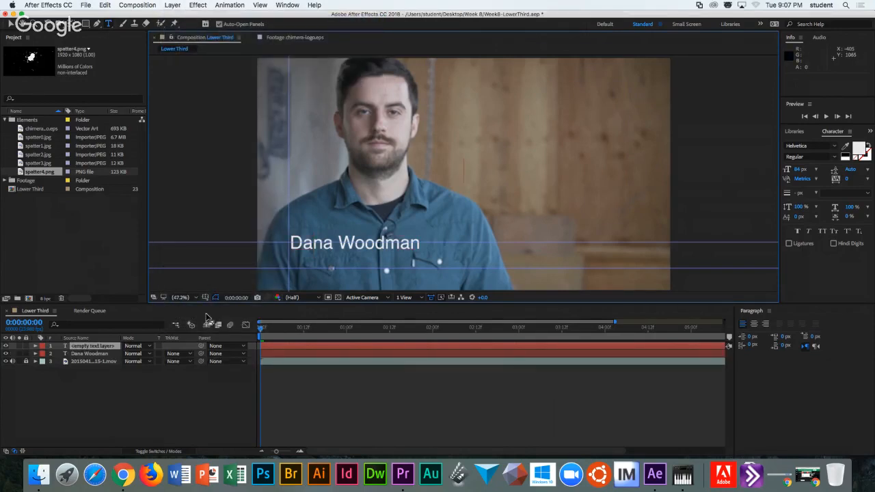
click(65, 348)
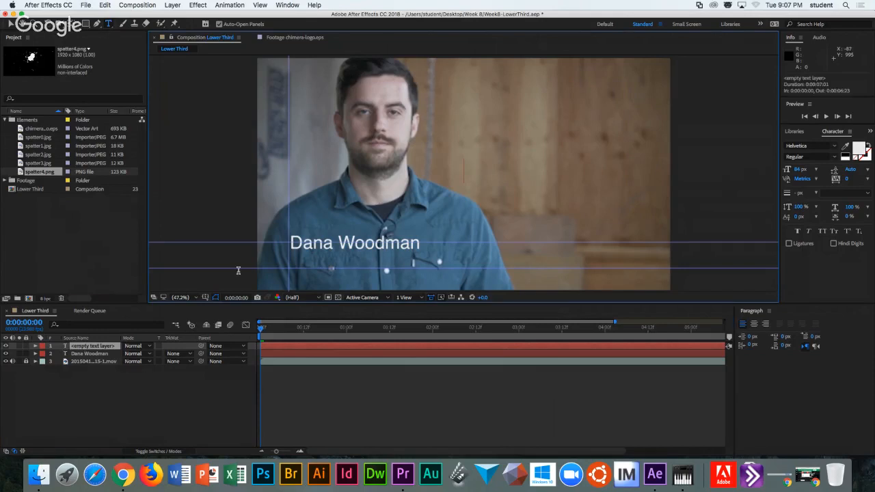
text(Executive Direc)
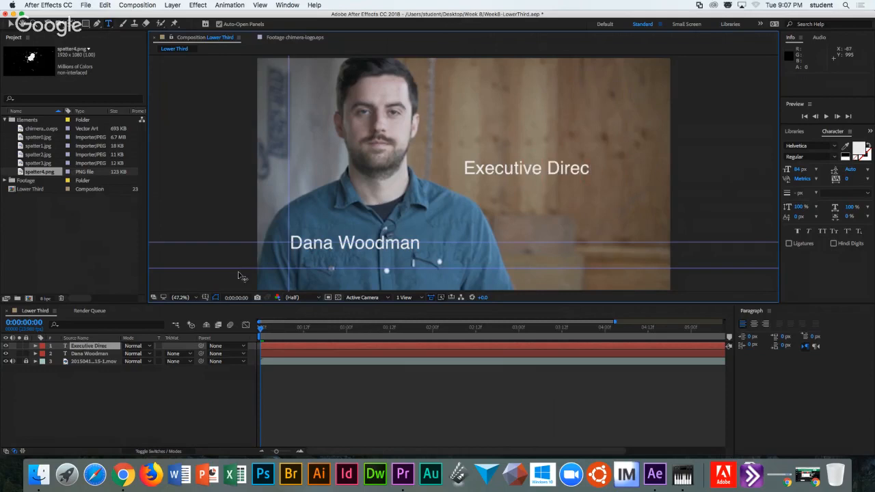
text(tor, Chime)
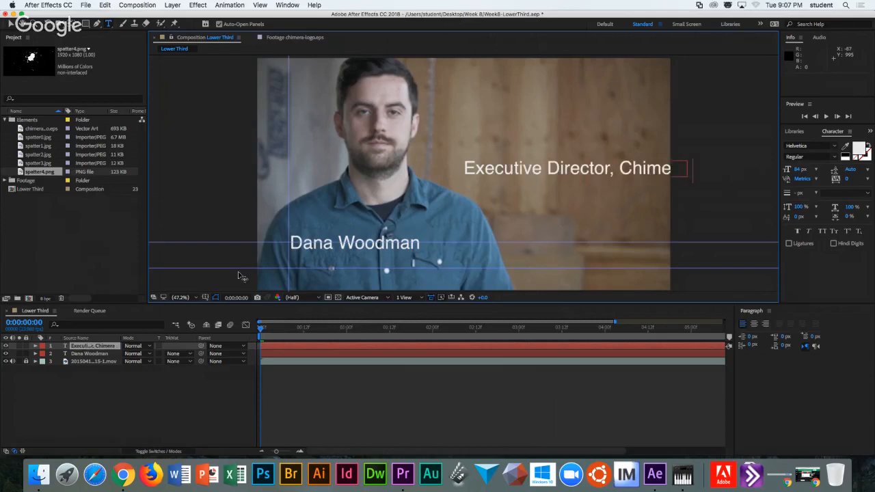
text(ra Arts)
Shrink the title text to 57 px and place it just below the name.
drag(444, 166, 338, 188)
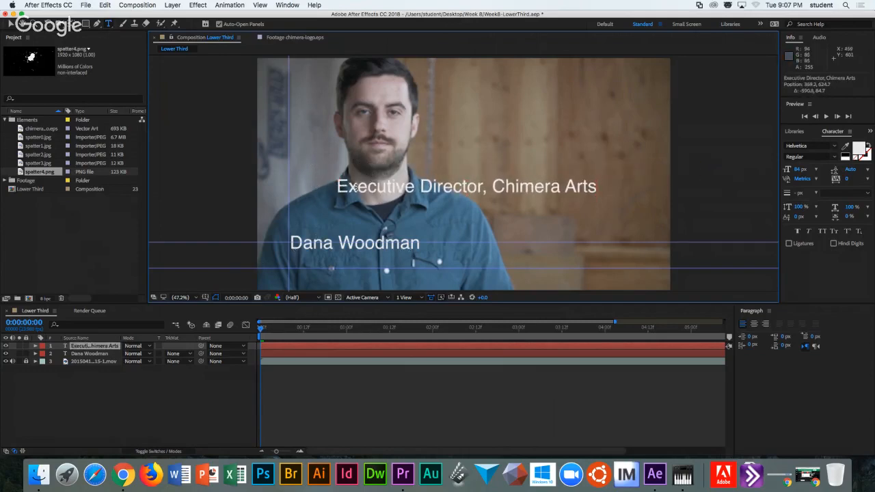
drag(340, 187, 620, 181)
drag(798, 169, 788, 169)
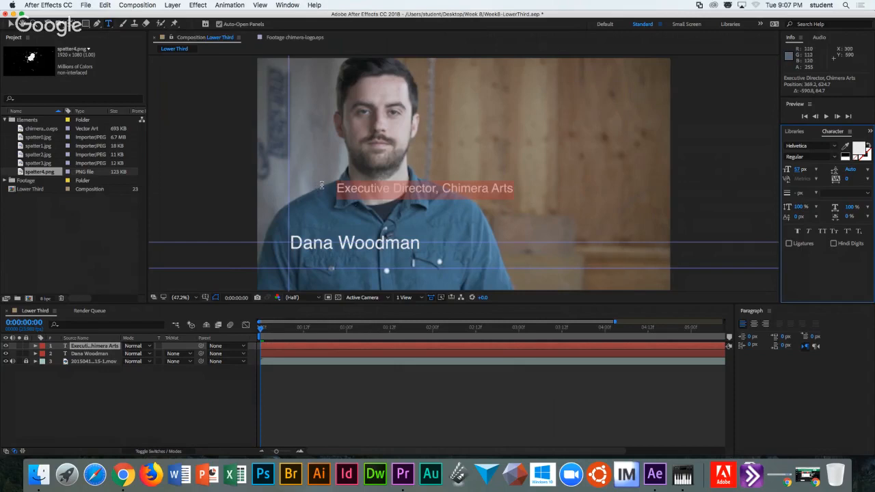
drag(300, 203, 255, 265)
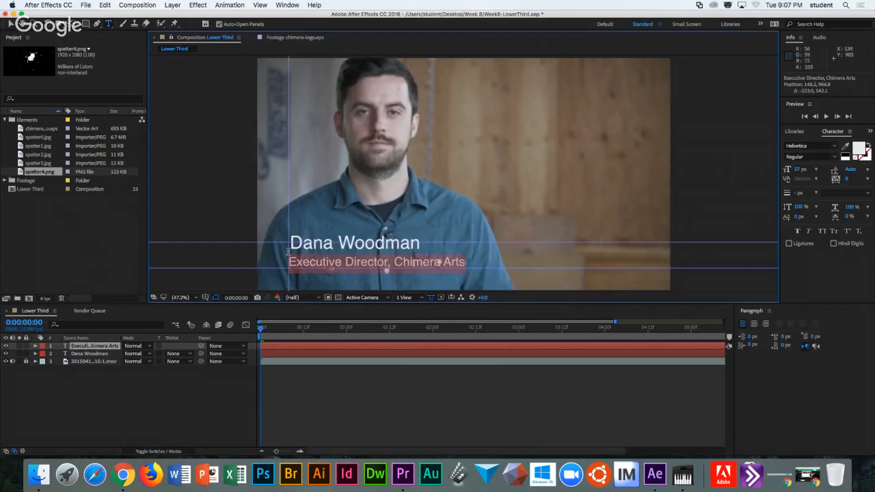
click(92, 354)
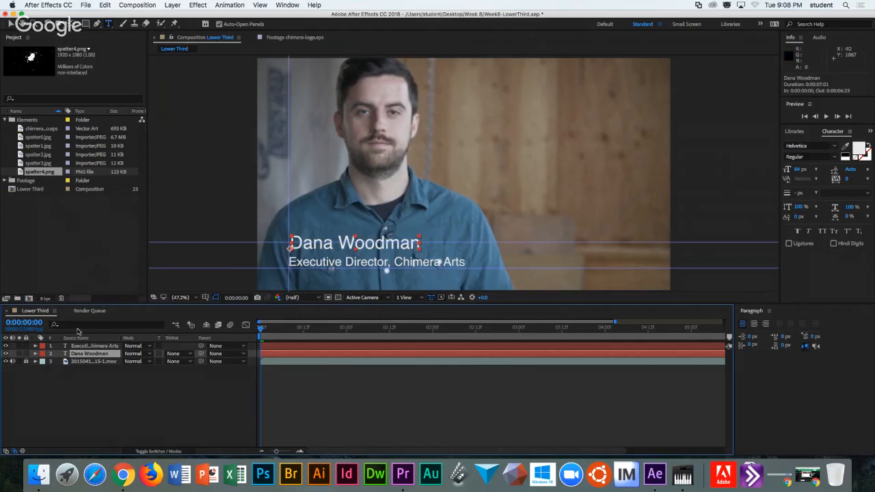
Nudge the name text slightly lower with the Selection tool.
key(v)
drag(303, 248, 301, 255)
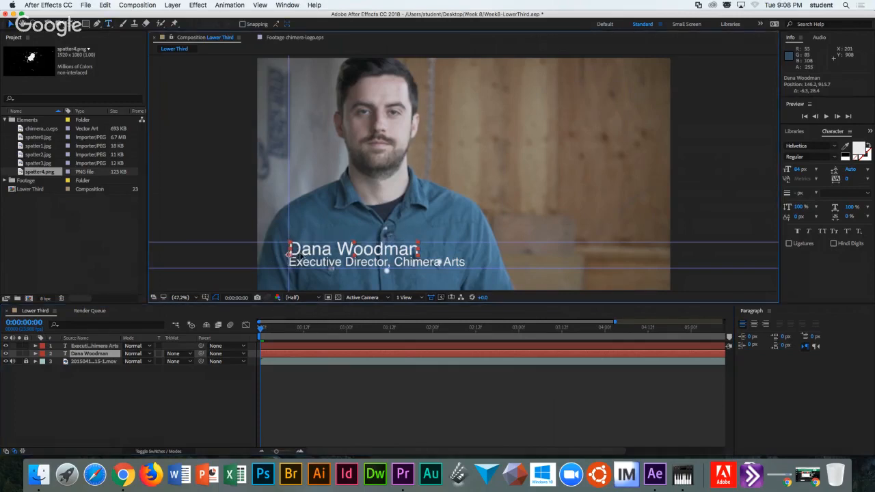
click(232, 380)
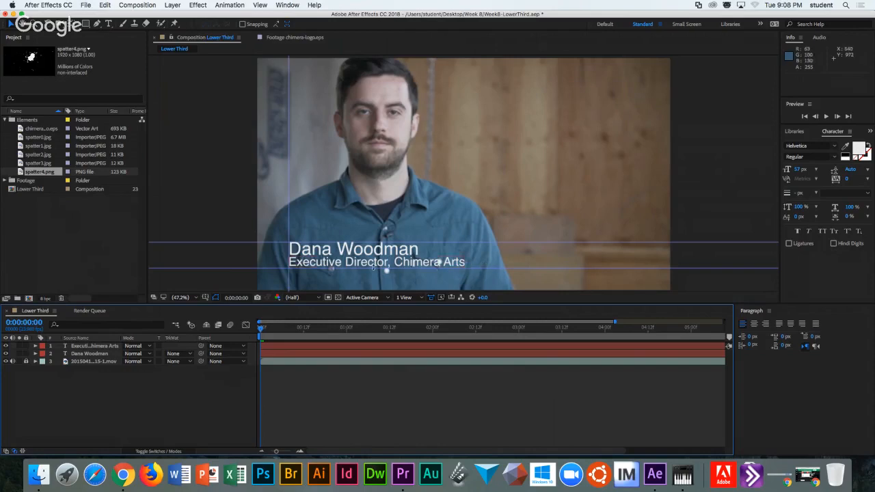
Reduce the job title's font size to 47 px and hide the guide lines.
click(99, 346)
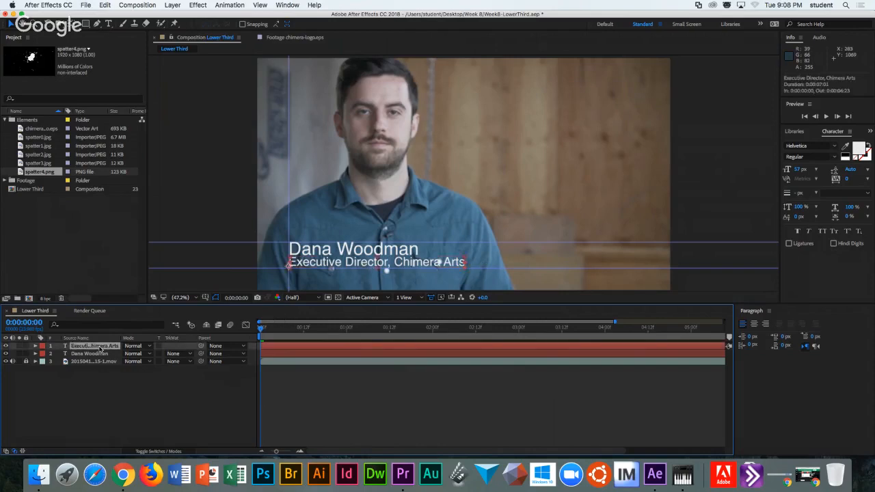
click(798, 170)
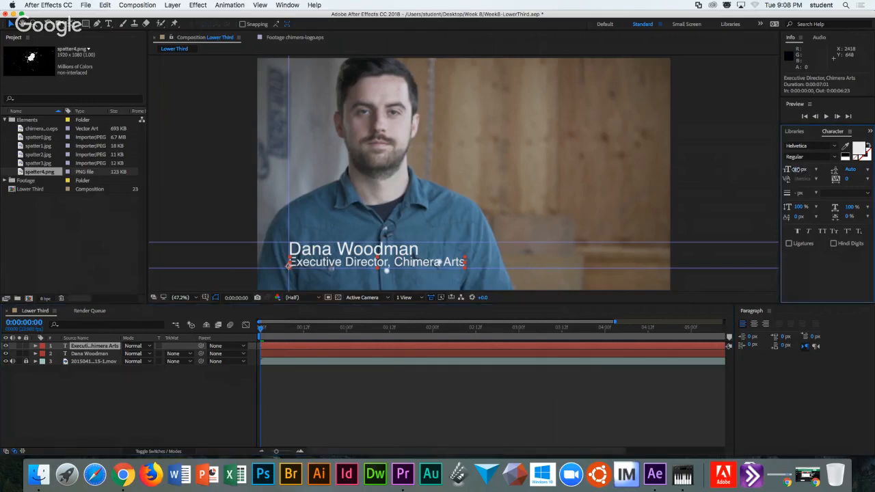
drag(797, 170, 795, 170)
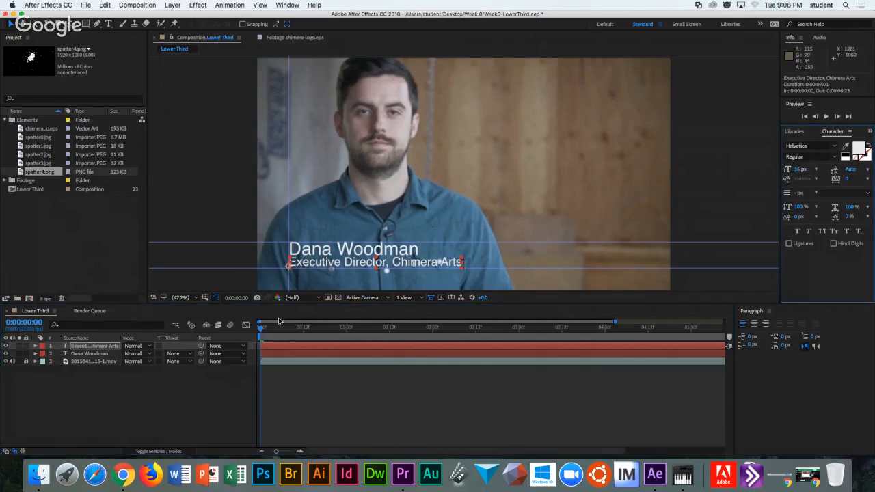
drag(796, 170, 791, 169)
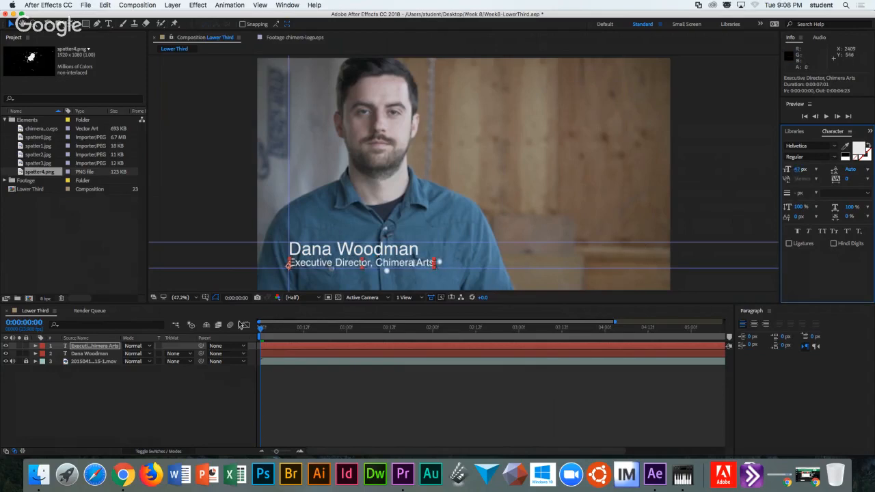
click(212, 383)
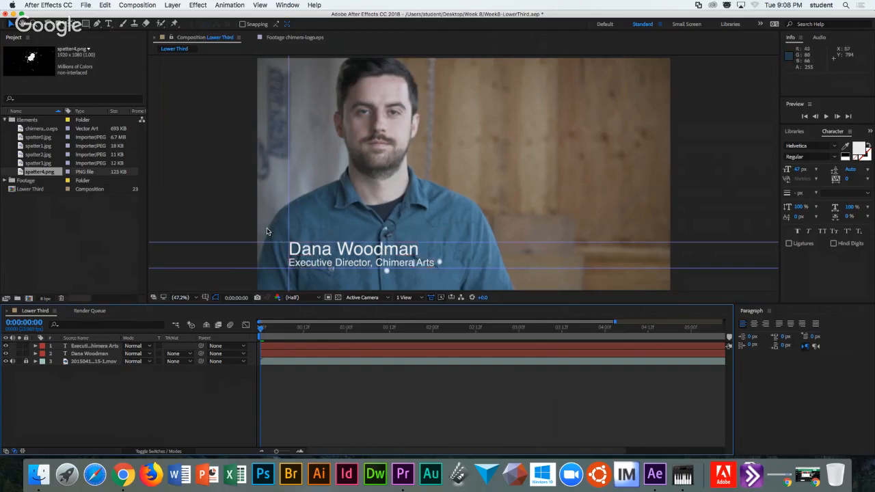
click(205, 297)
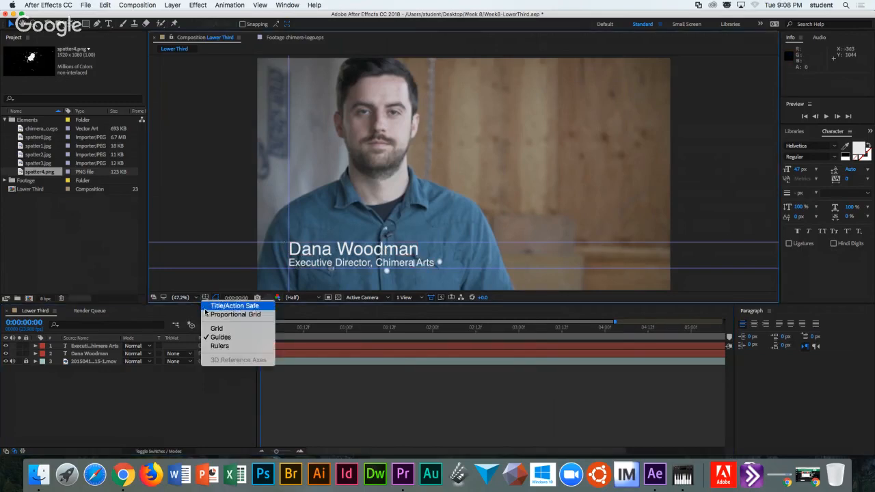
click(214, 338)
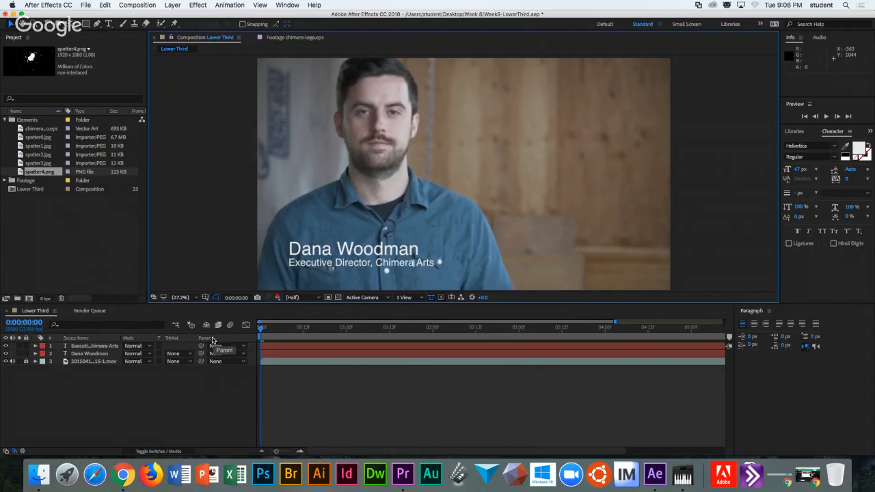
Drag chimera-logo.eps from the Elements folder into the Lower Third timeline.
click(36, 130)
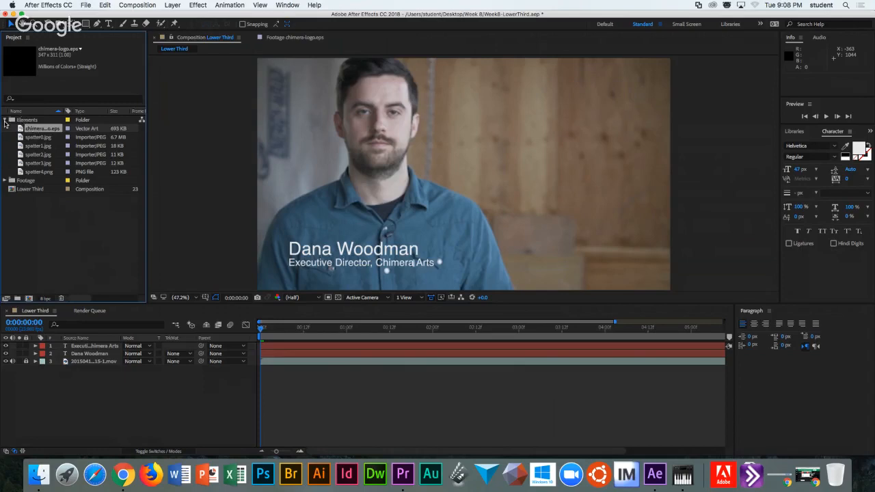
click(5, 121)
click(5, 121)
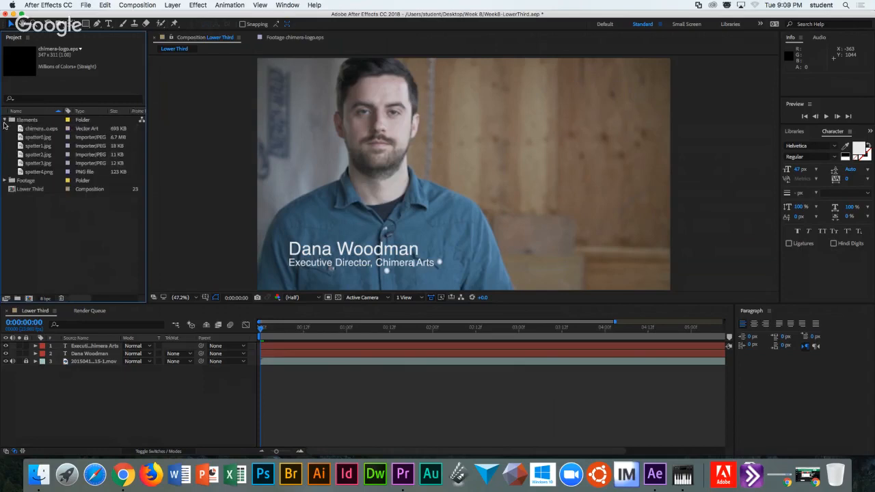
click(4, 120)
click(6, 121)
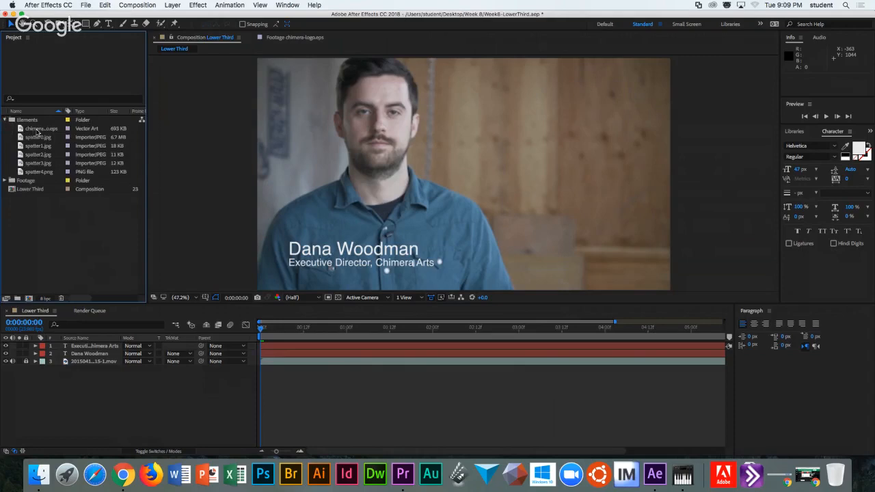
click(41, 130)
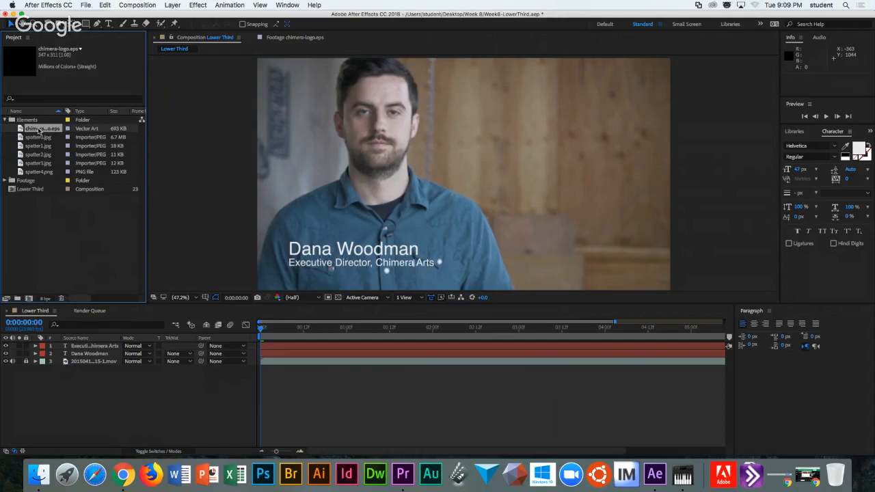
drag(33, 130, 83, 360)
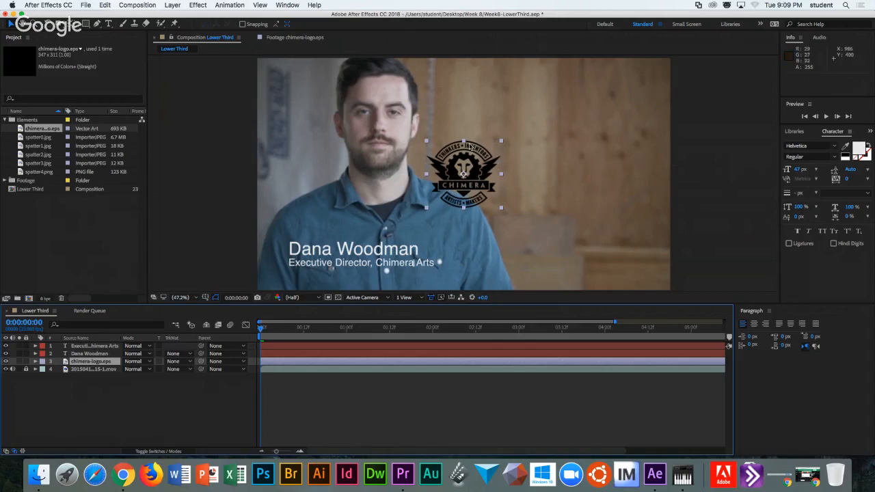
Move the Chimera logo to the upper right of the frame beside the speaker's head.
drag(481, 169, 335, 189)
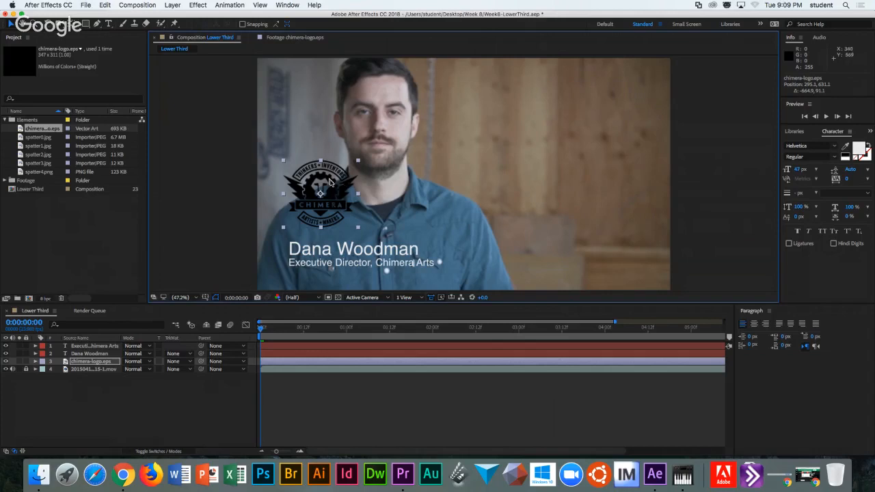
drag(335, 176, 519, 105)
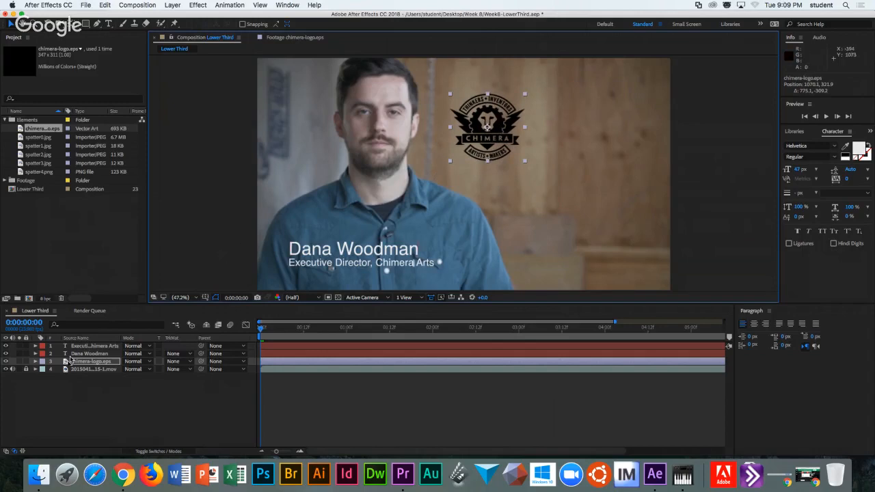
click(35, 362)
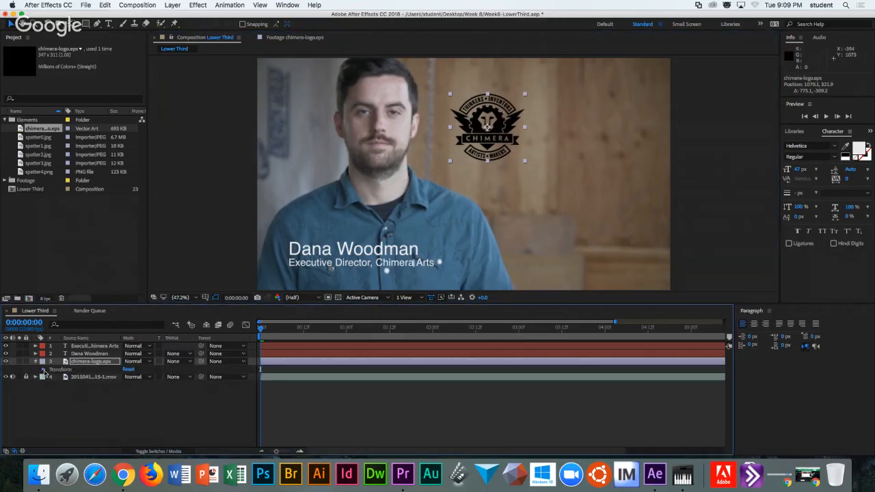
click(43, 369)
click(35, 362)
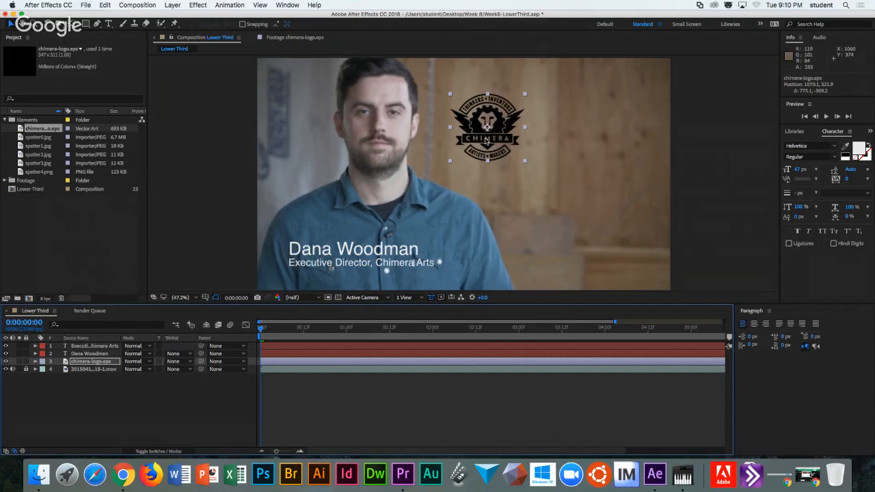
Create shapes from the vector logo, lock the video layer, and widen the Source Name column.
right_click(486, 141)
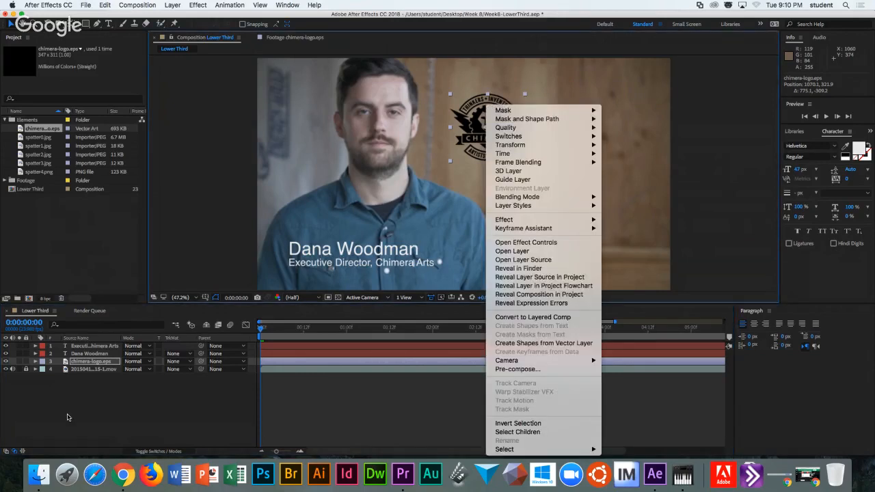
click(80, 362)
right_click(80, 362)
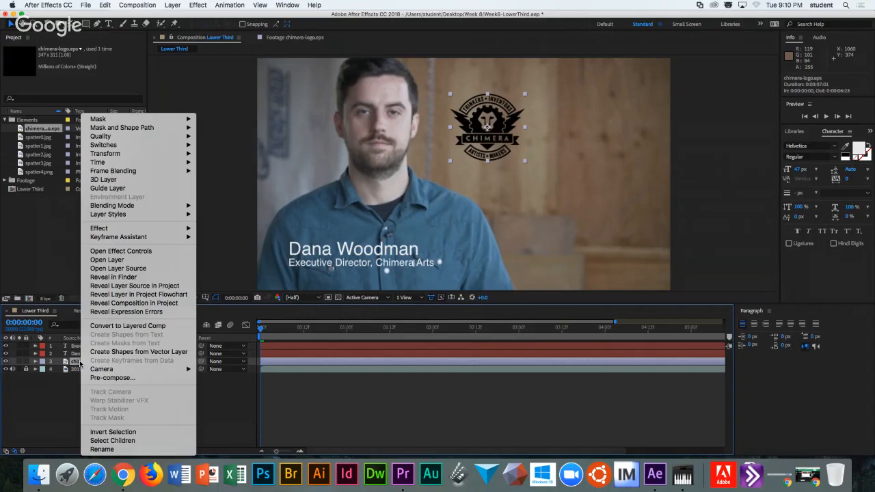
click(129, 354)
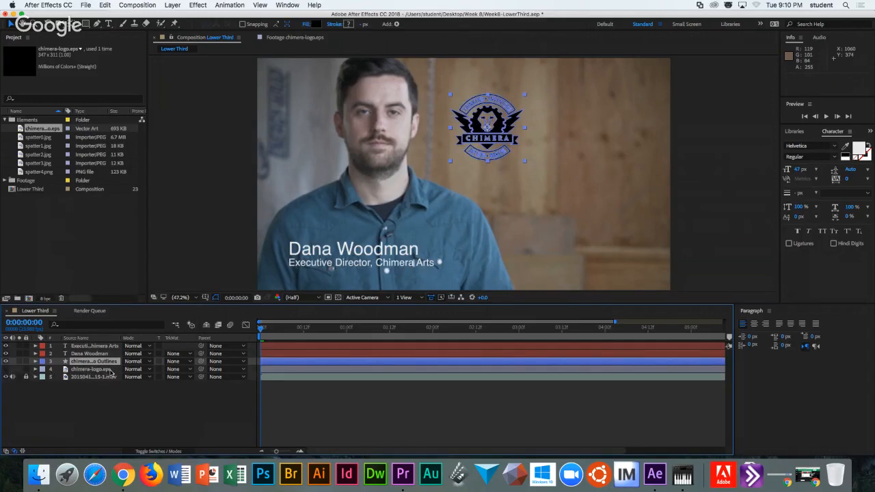
click(25, 377)
drag(120, 338, 164, 338)
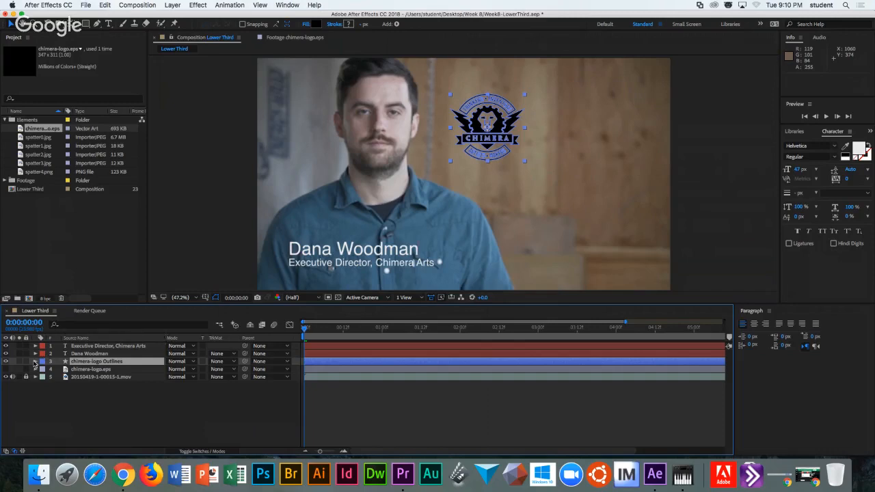
Expand the chimera-logo Outlines contents and inspect the paths inside Group 1.
click(35, 361)
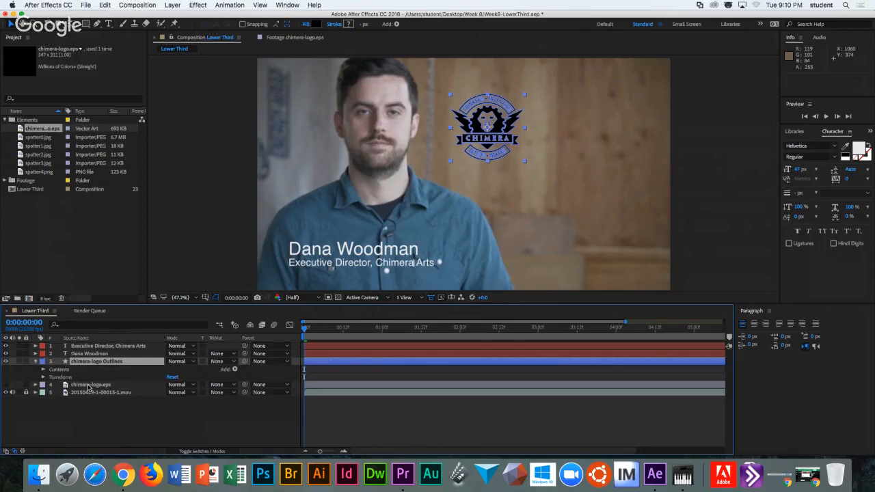
click(44, 370)
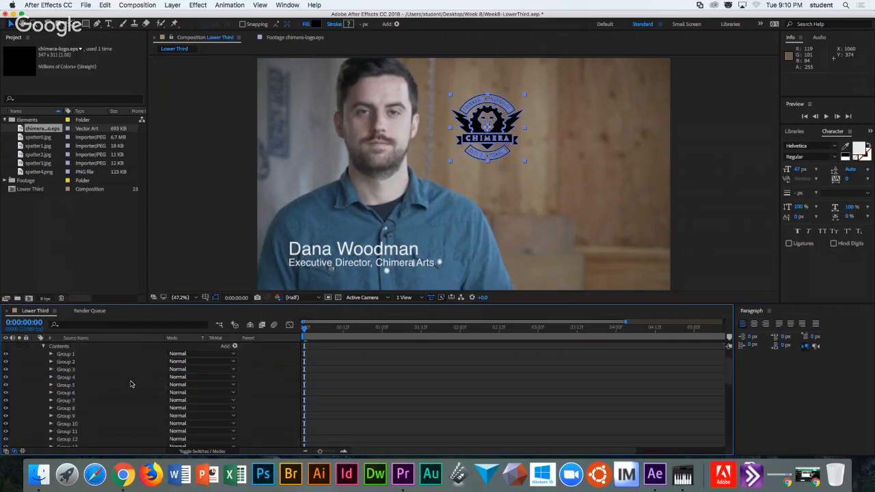
scroll(131, 385, up, 2)
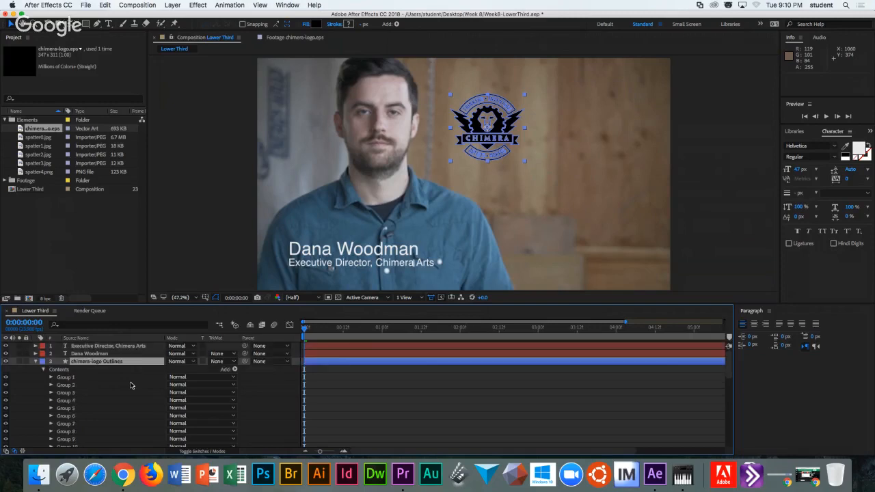
scroll(131, 386, down, 3)
scroll(131, 386, down, 8)
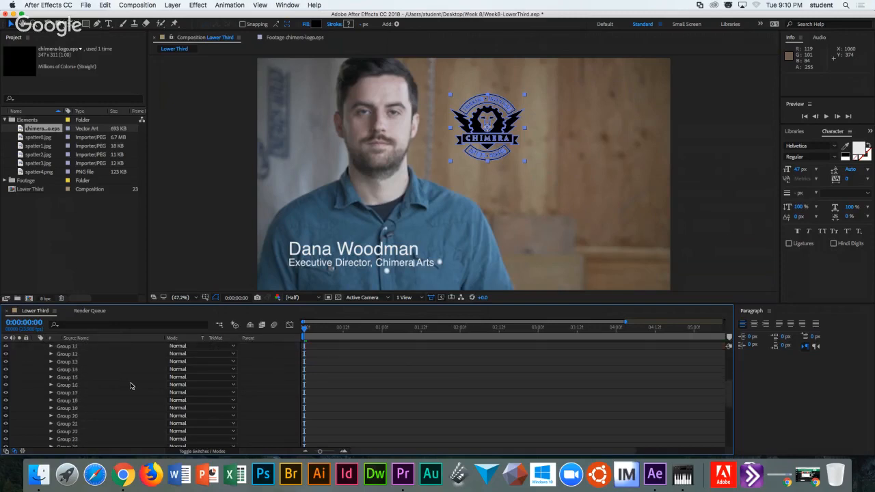
scroll(132, 386, down, 1)
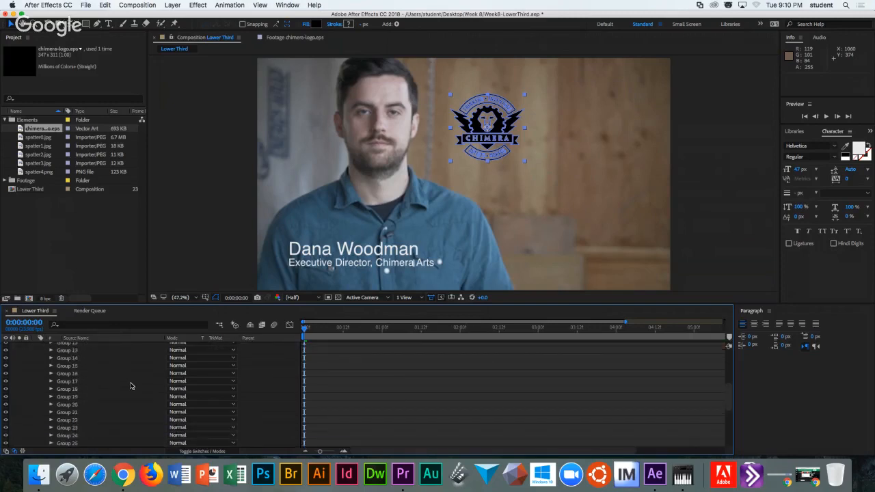
scroll(131, 385, up, 10)
click(51, 377)
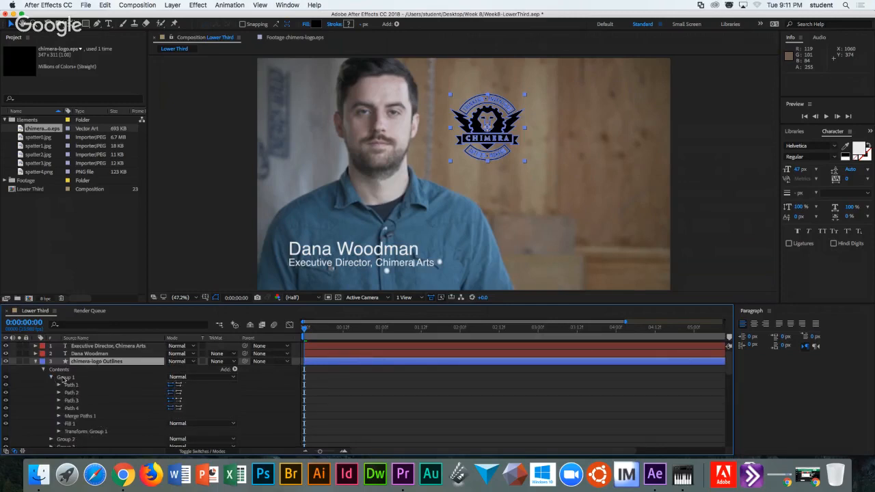
click(65, 378)
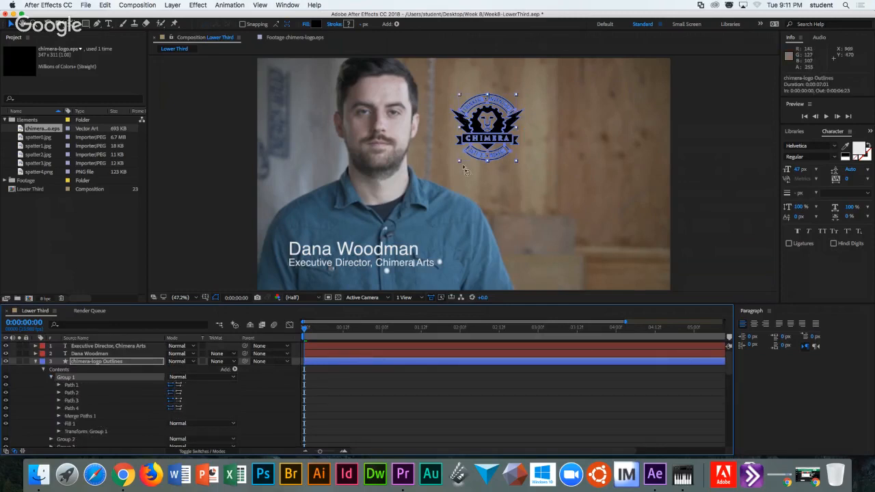
scroll(95, 382, down, 1)
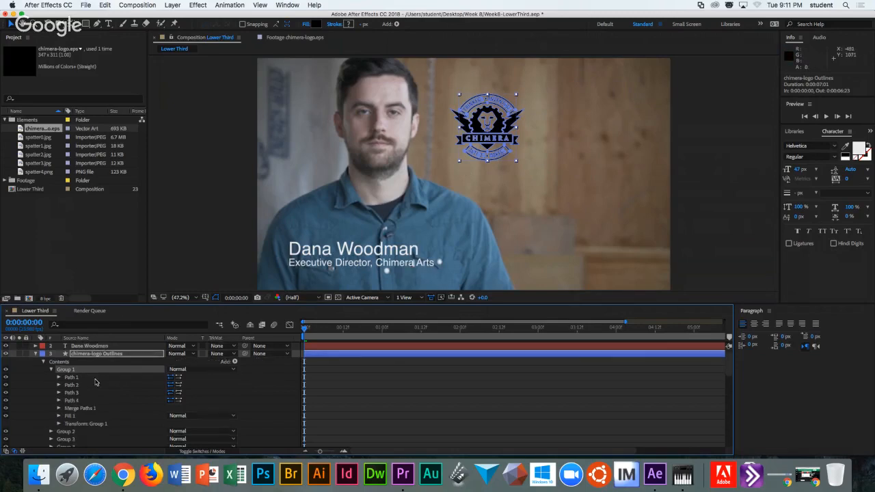
click(72, 378)
click(59, 377)
click(82, 385)
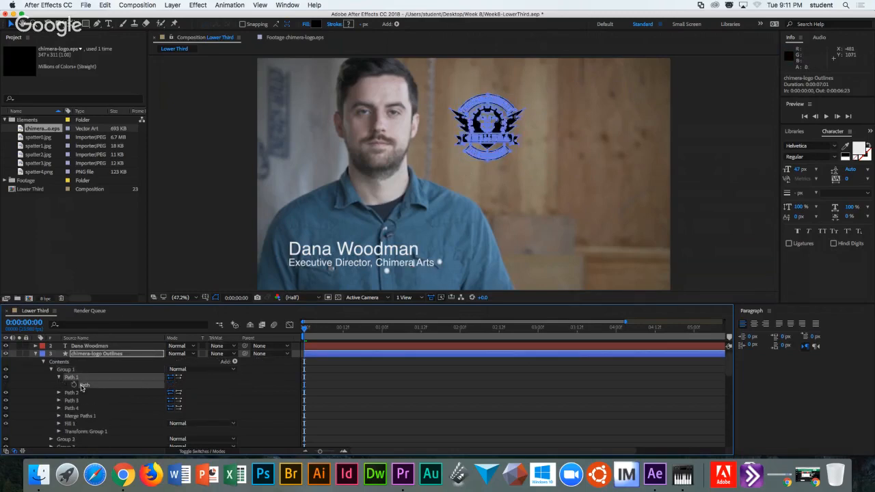
click(59, 394)
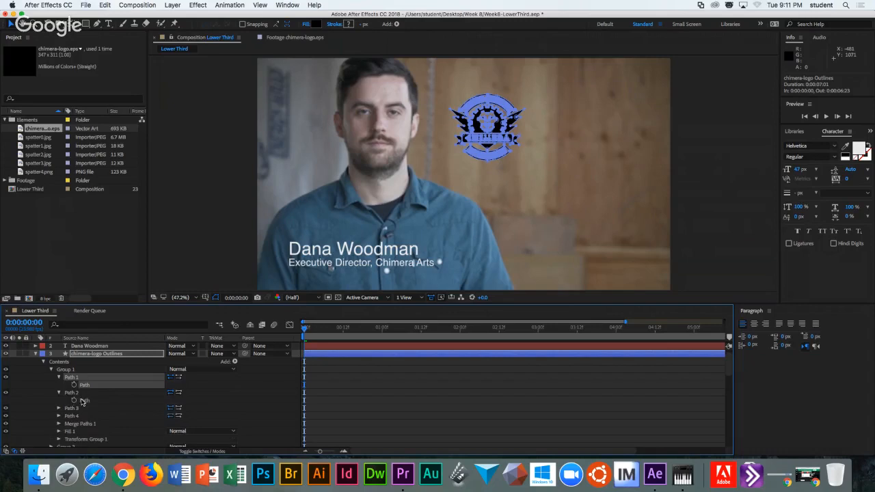
click(83, 401)
click(88, 410)
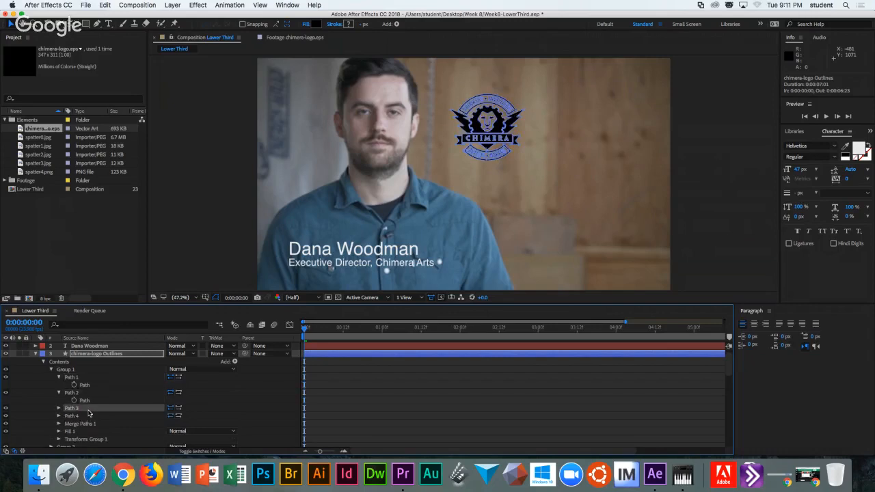
click(60, 394)
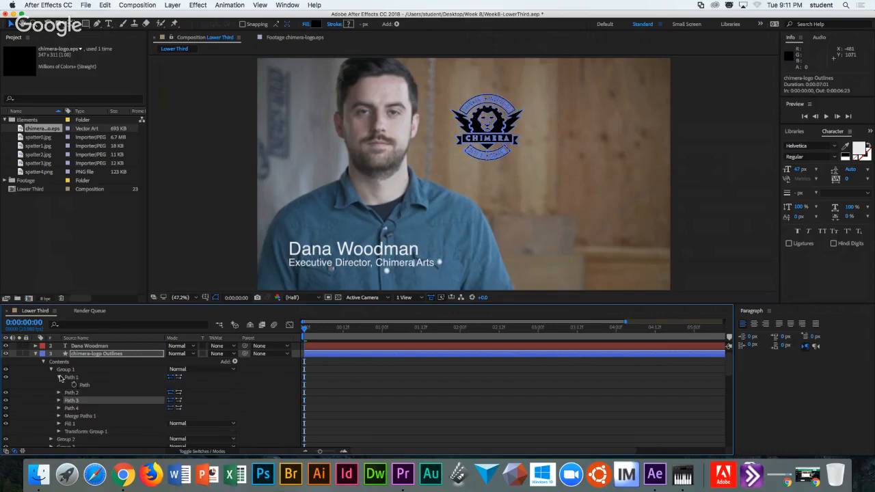
click(59, 377)
click(51, 370)
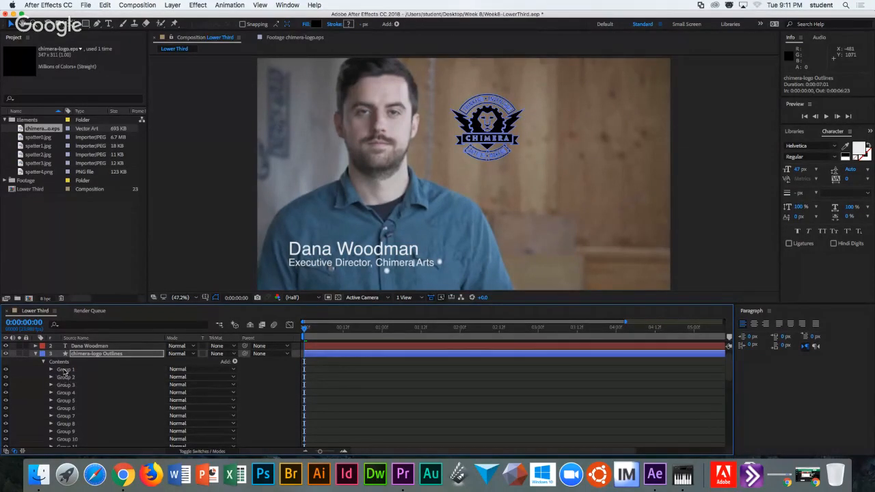
Step through the logo groups to identify parts, hiding Group 4 and keeping Group 10 visible.
click(65, 370)
click(65, 377)
click(66, 385)
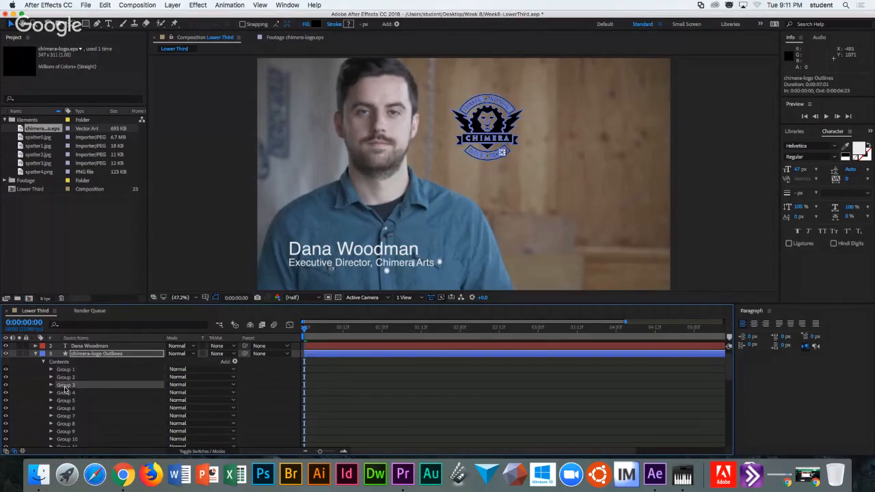
click(65, 393)
click(65, 401)
click(66, 409)
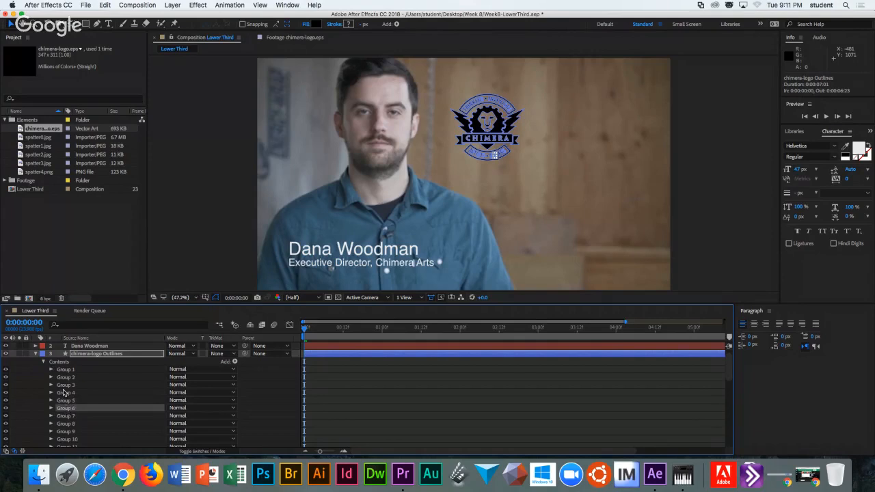
click(65, 394)
click(6, 394)
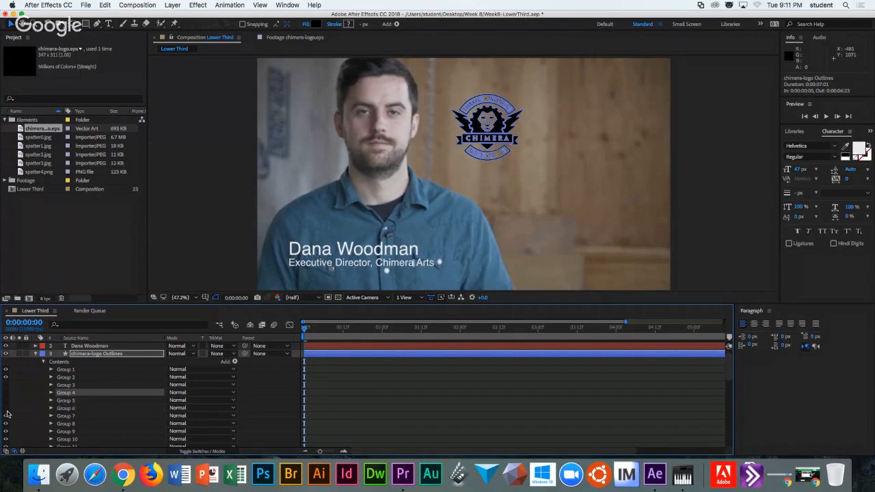
click(6, 438)
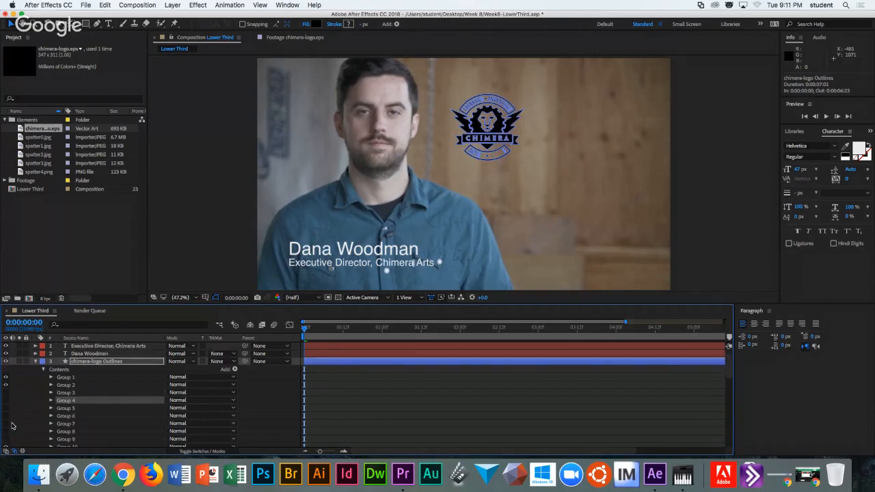
Hide Groups 14 and 24 of the logo.
scroll(11, 426, down, 1)
scroll(12, 426, down, 1)
drag(6, 416, 6, 424)
scroll(13, 432, down, 1)
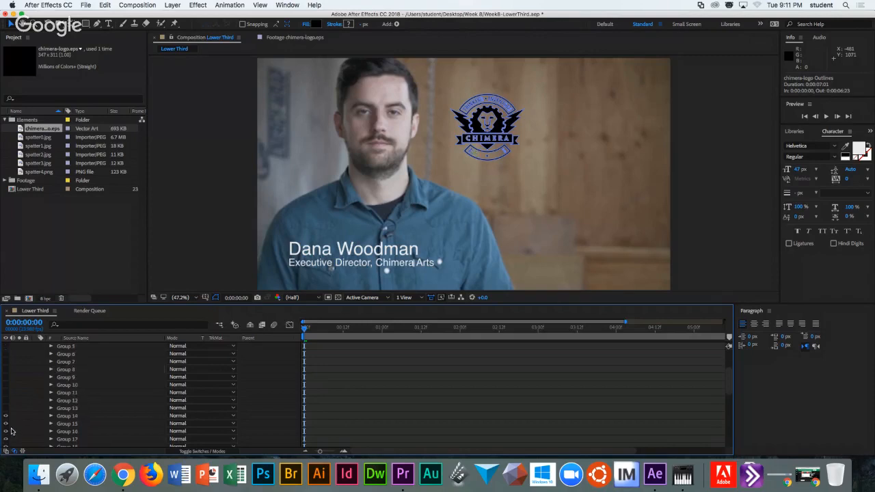
scroll(19, 393, down, 1)
scroll(19, 396, down, 2)
click(6, 401)
scroll(10, 429, down, 3)
click(7, 402)
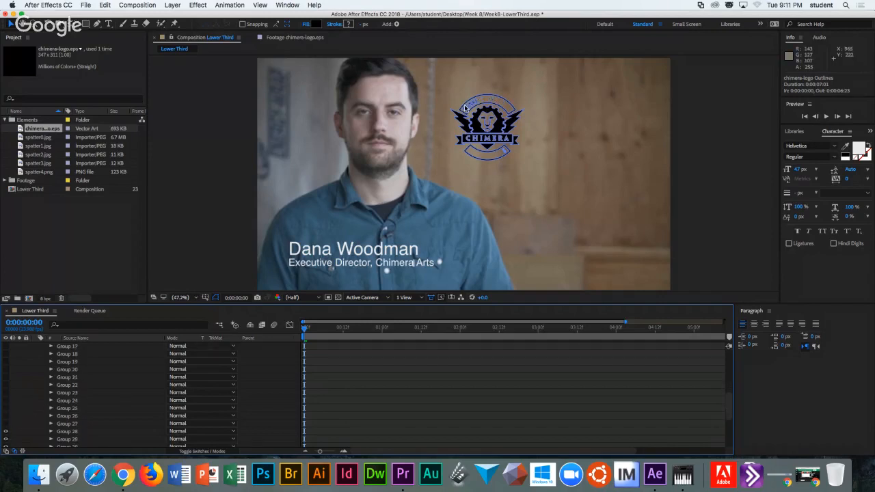
Hide Groups 28 through 30 and reselect the chimera-logo Outlines layer.
scroll(15, 424, down, 1)
mouse_move(6, 409)
mouse_down()
mouse_move(7, 444)
mouse_move(23, 428)
mouse_move(7, 409)
mouse_move(7, 417)
mouse_up()
scroll(22, 426, down, 1)
mouse_move(86, 355)
mouse_down()
mouse_move(52, 402)
mouse_move(86, 366)
mouse_move(85, 355)
mouse_up()
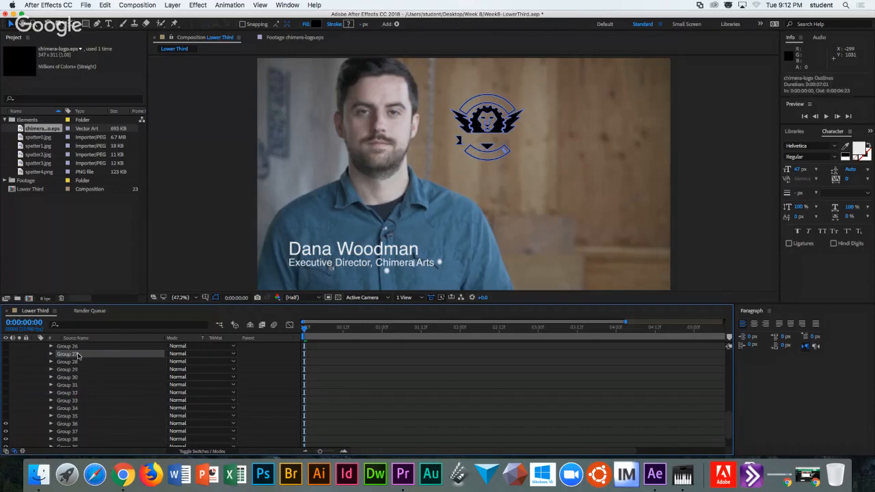
scroll(78, 370, up, 10)
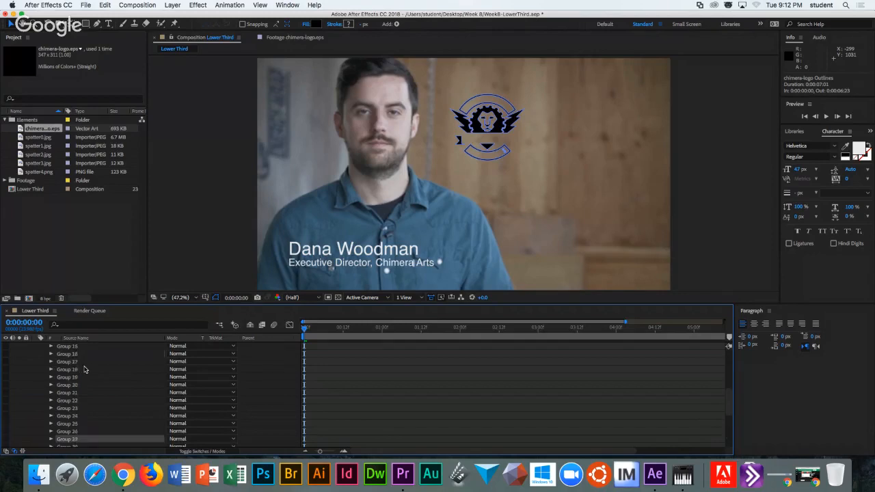
click(80, 363)
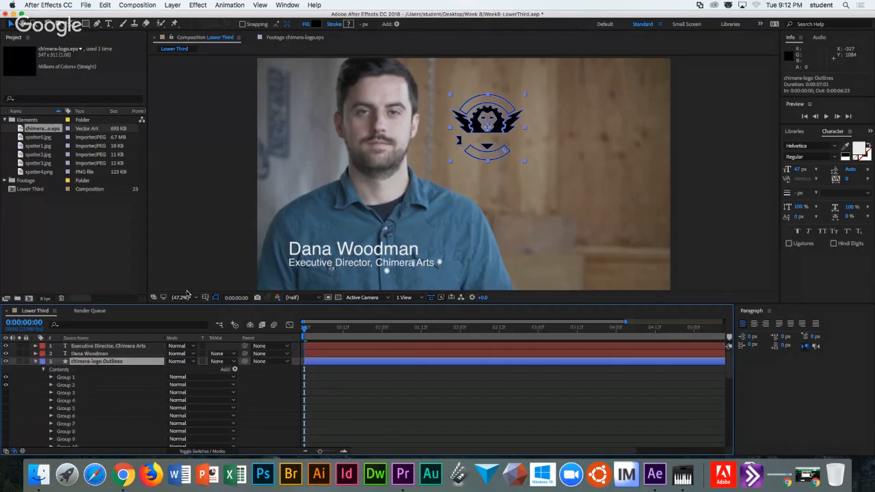
Add a new empty Shape Layer 1 via Layer > New > Shape Layer.
click(172, 6)
mouse_move(177, 16)
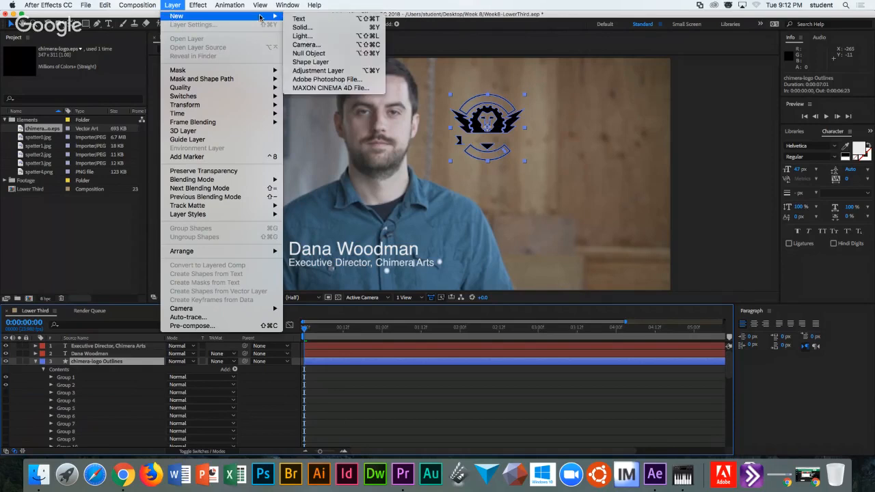
click(312, 63)
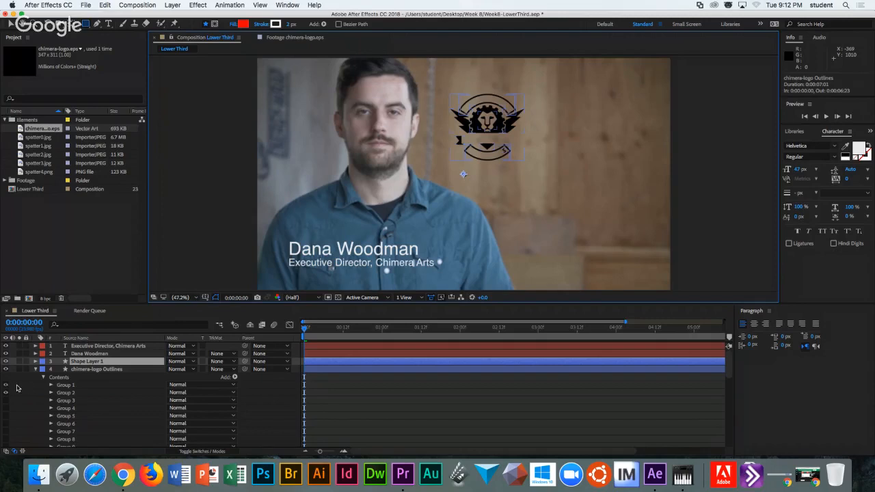
Compare the logo with and without Group 1's outer arc, leaving it hidden.
click(72, 387)
click(6, 387)
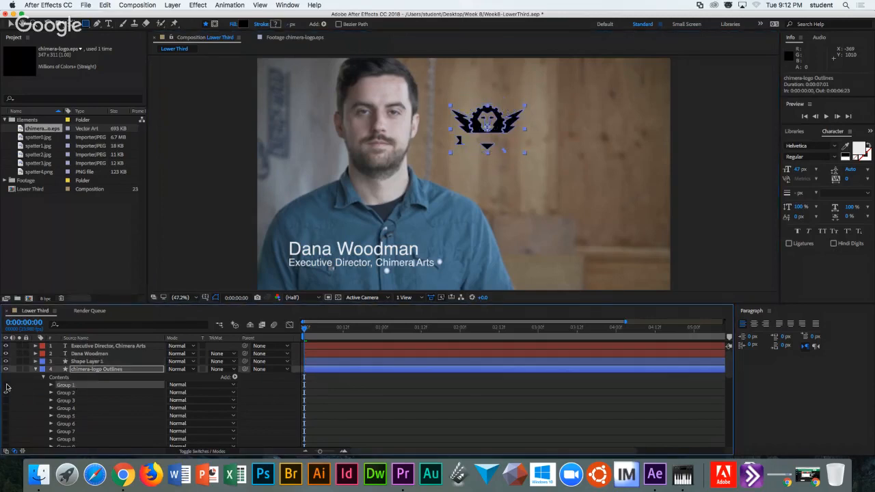
click(6, 386)
click(7, 386)
click(6, 387)
click(6, 387)
Hide Groups 30 through 35, then bring back Groups 34 and 35 for the CHIMERA banner.
scroll(64, 389, down, 10)
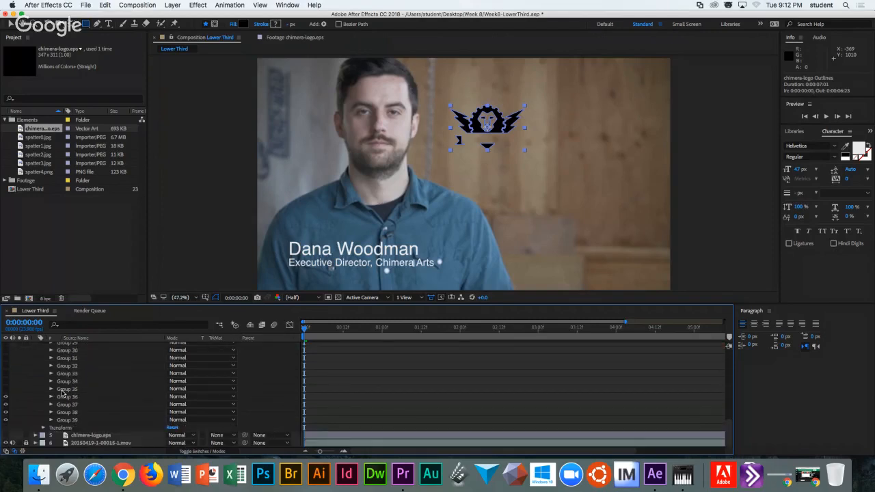
shift+click(64, 389)
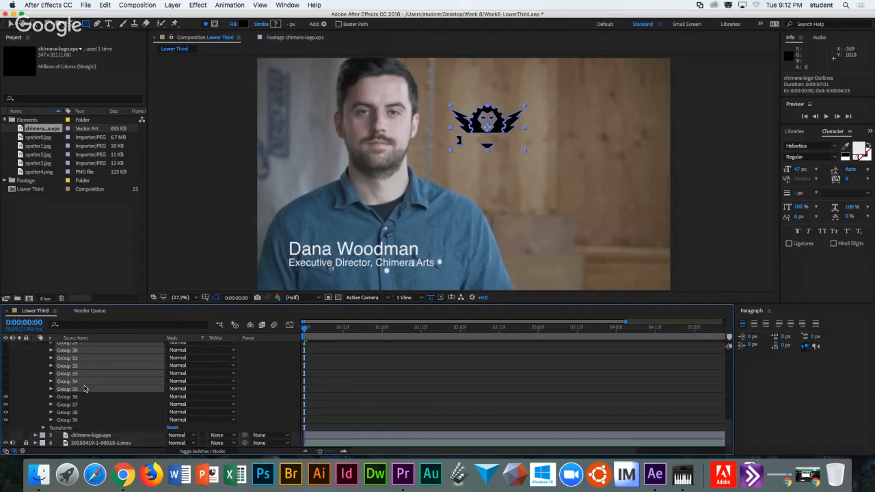
scroll(85, 389, up, 1)
scroll(85, 390, down, 1)
click(7, 389)
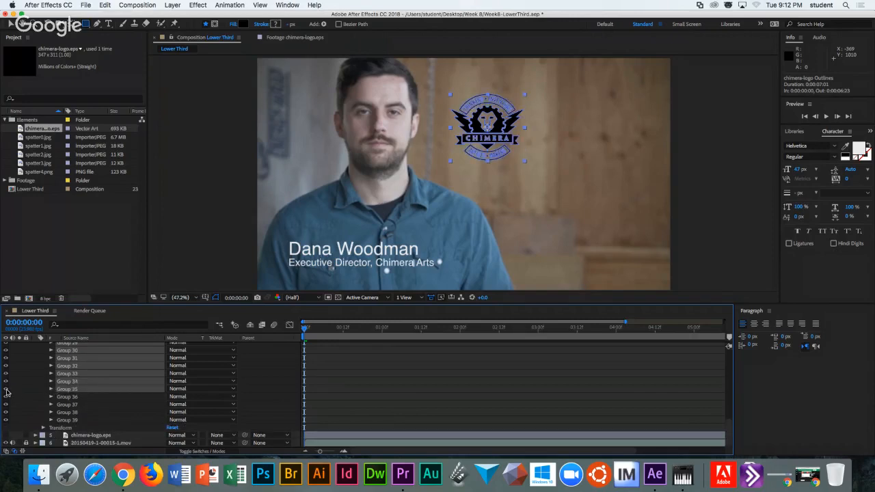
click(7, 390)
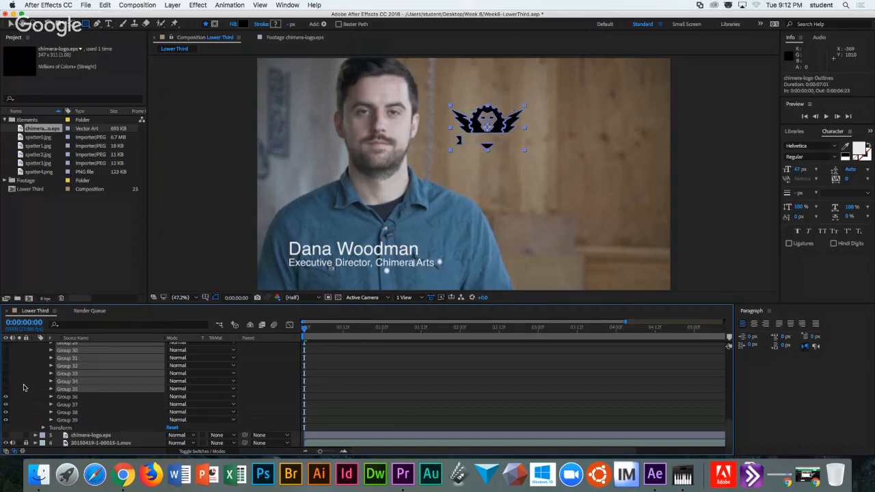
click(23, 387)
drag(7, 390, 7, 381)
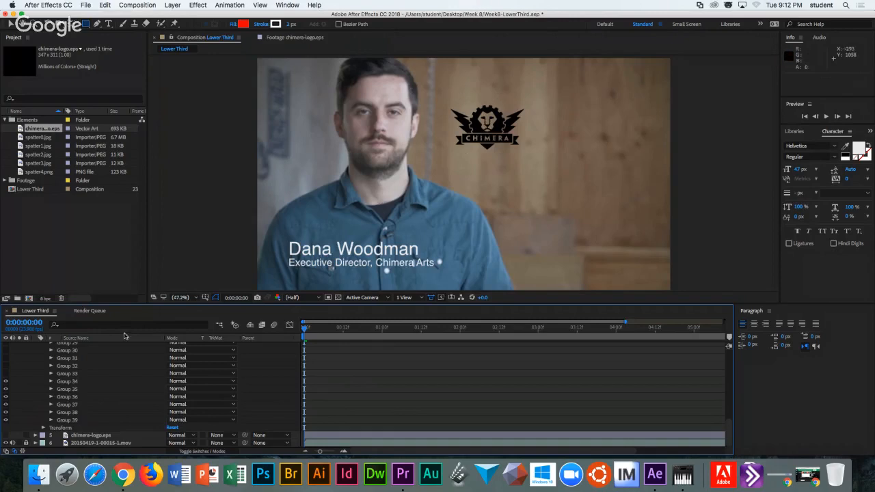
Select all of the logo's groups with Cmd+A.
click(80, 375)
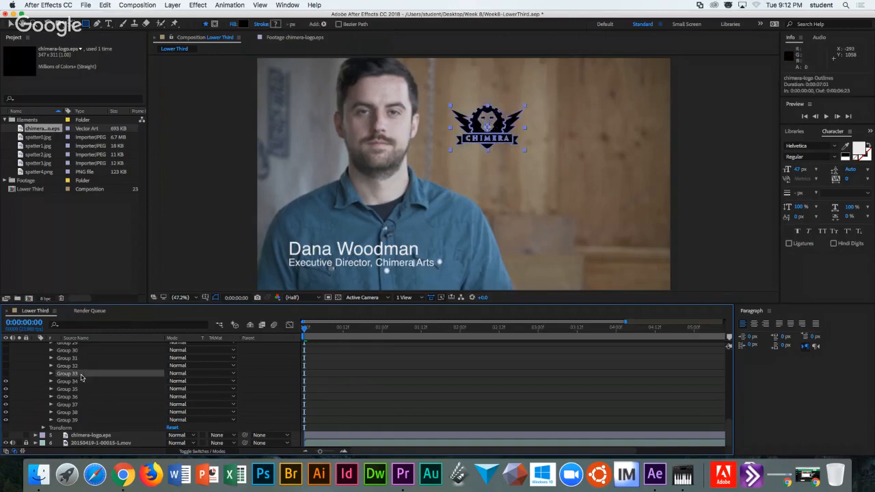
scroll(80, 374, up, 10)
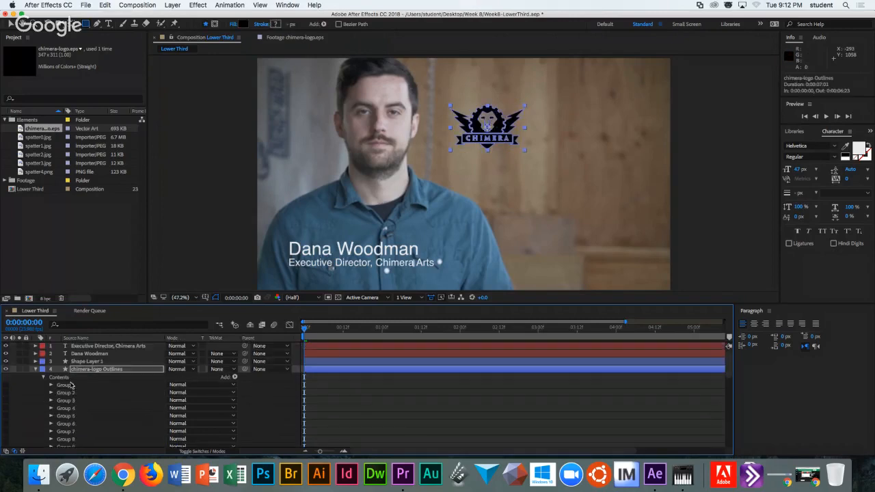
key(super+a)
drag(66, 387, 80, 363)
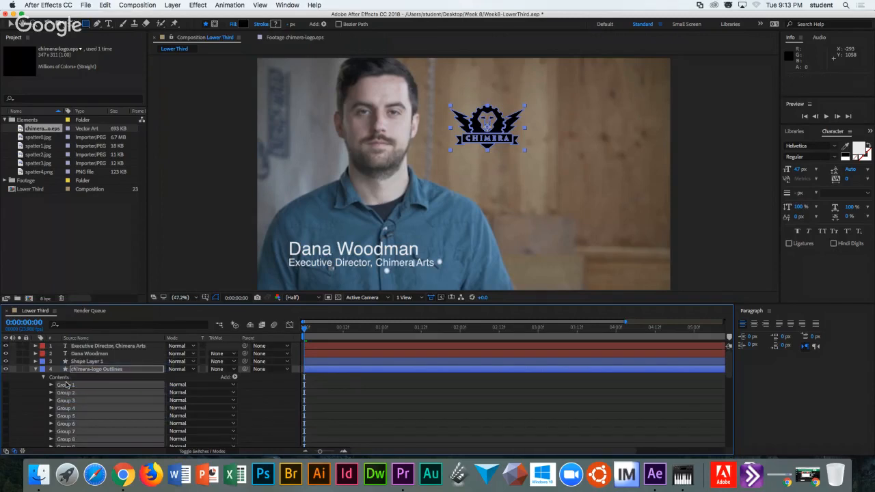
Cut the selected logo groups and paste them into Shape Layer 1.
super+click(67, 388)
super+click(67, 388)
right_click(66, 387)
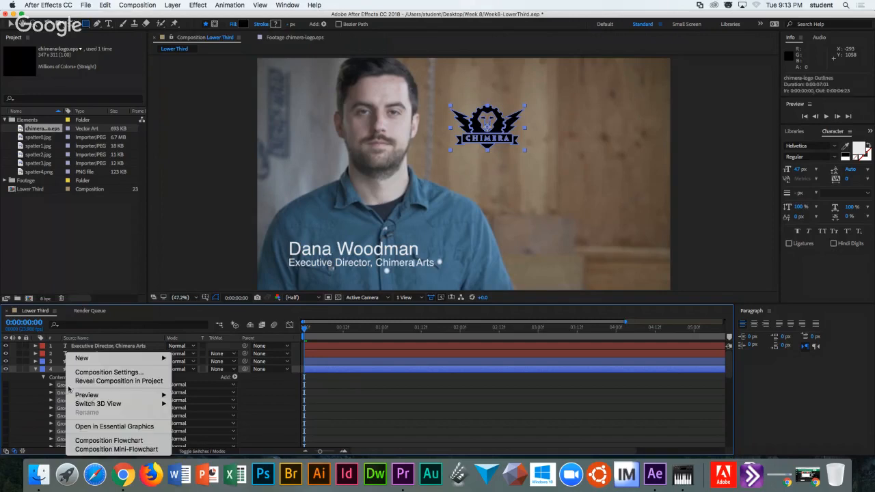
click(107, 6)
click(106, 5)
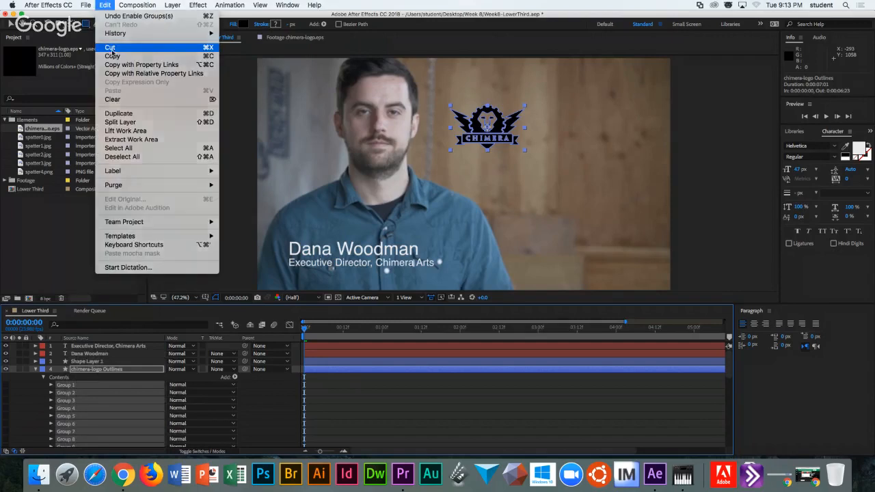
click(110, 48)
click(82, 361)
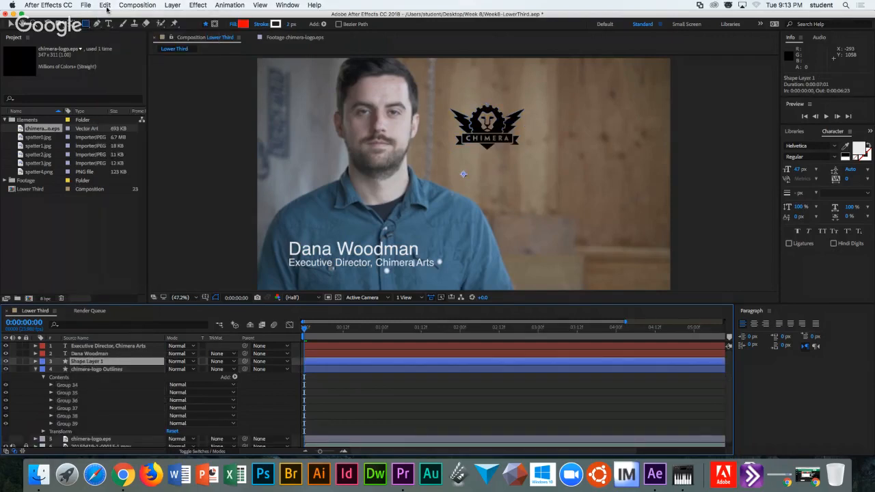
click(105, 5)
click(109, 88)
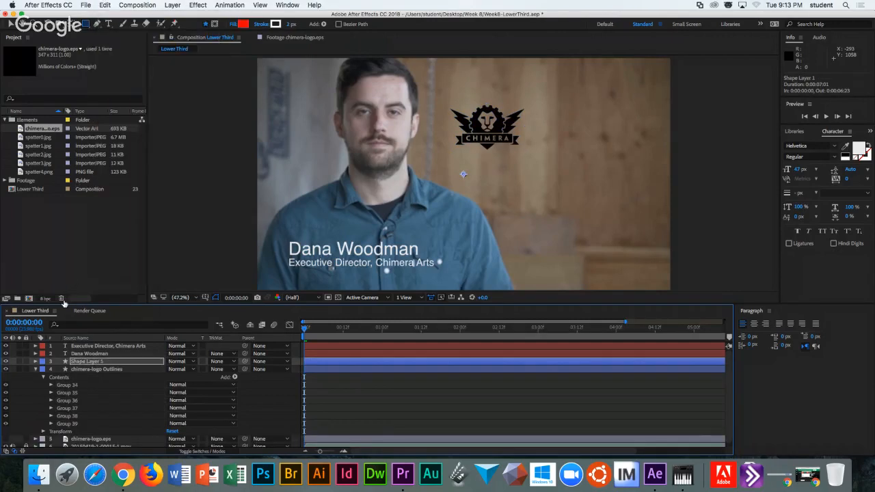
Expand Shape Layer 1's contents and turn on Group 1's curved banner arcs.
click(36, 362)
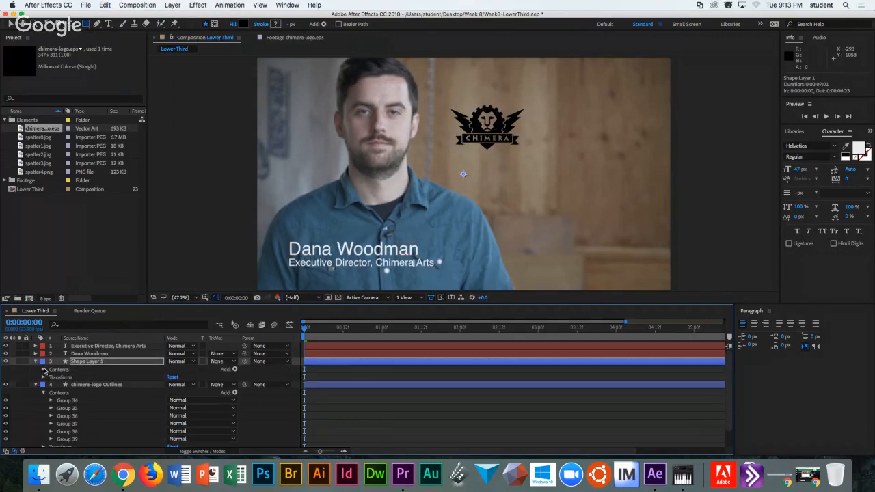
click(44, 370)
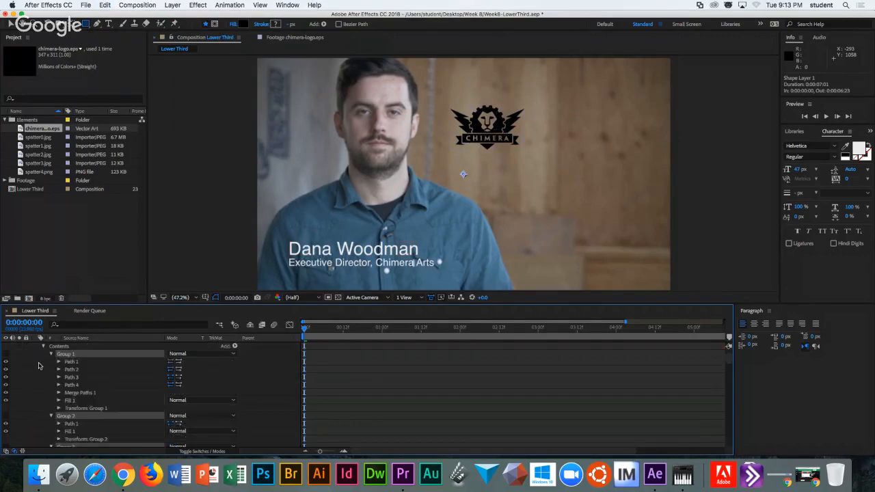
scroll(39, 366, down, 1)
scroll(39, 366, up, 3)
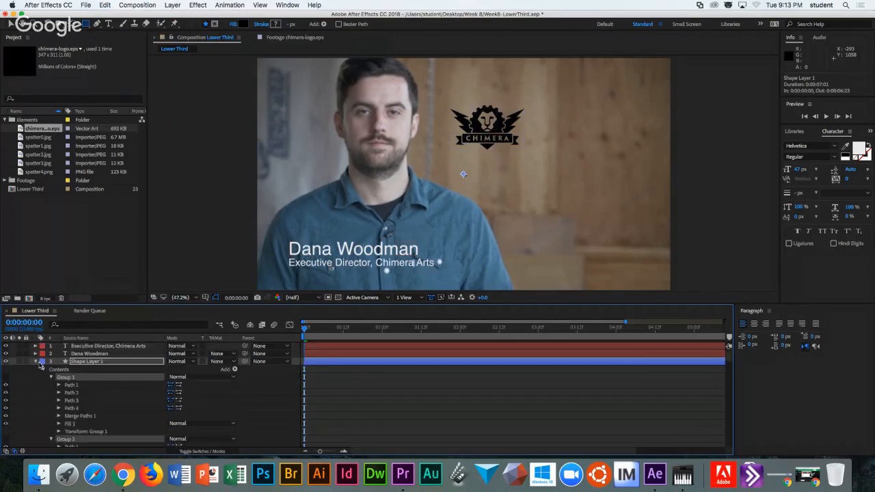
click(5, 380)
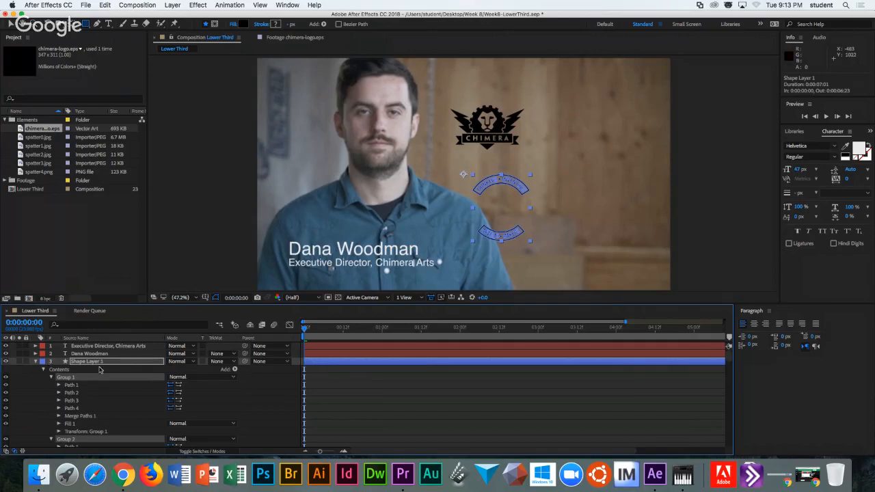
click(44, 370)
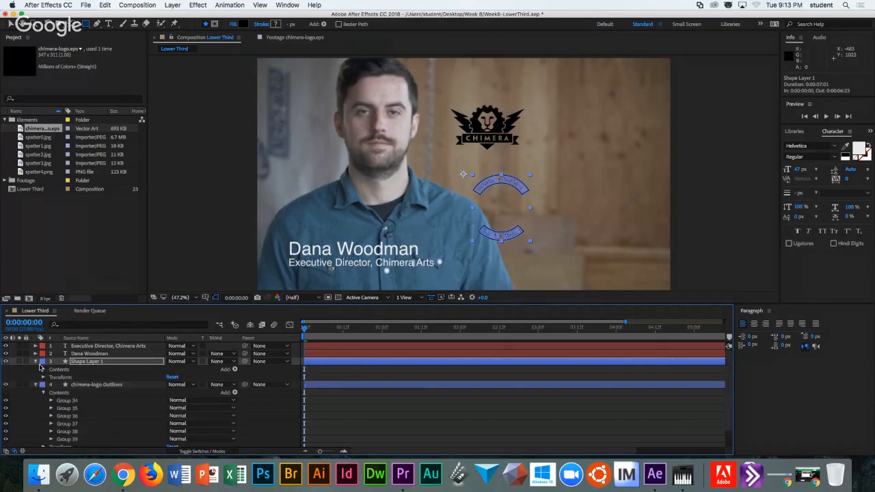
click(37, 363)
Switch the selection between the chimera-logo Outlines layer and Shape Layer 1.
click(78, 370)
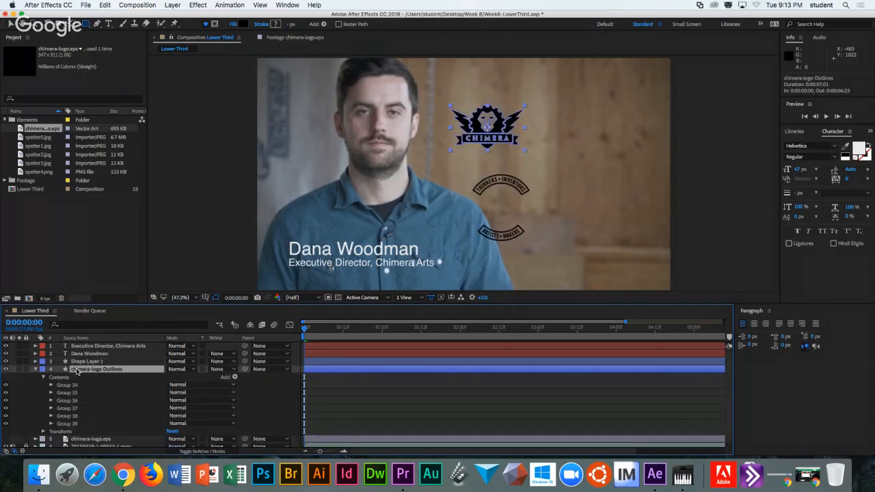
click(81, 362)
click(89, 370)
click(87, 363)
click(89, 369)
click(88, 362)
click(89, 370)
click(91, 363)
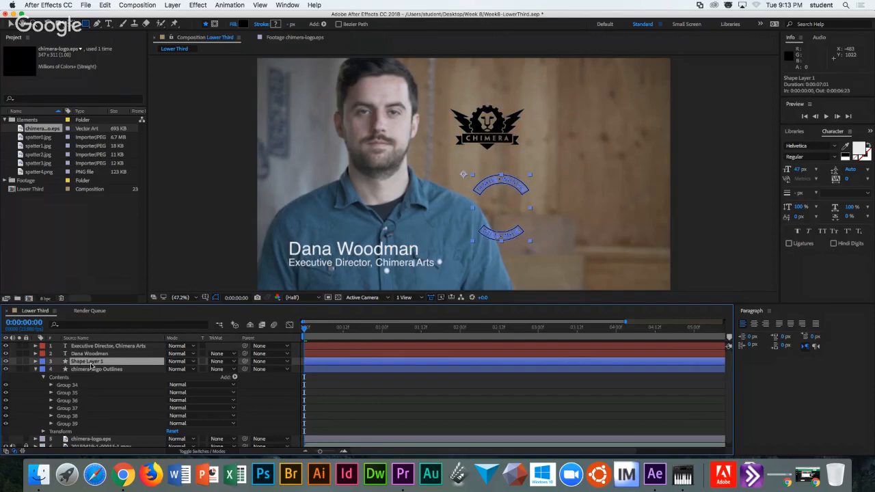
Undo the last two changes, then delete Shape Layer 1.
key(super+z)
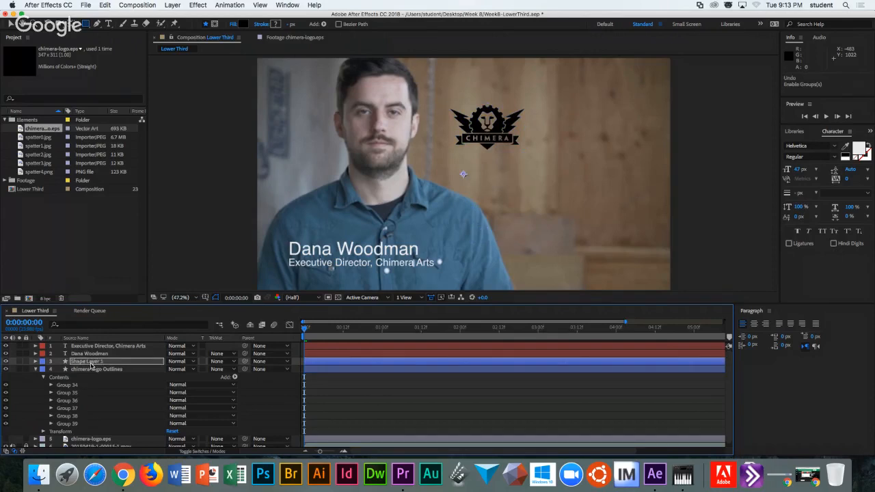
key(super+z)
key(super+z)
key(super+z)
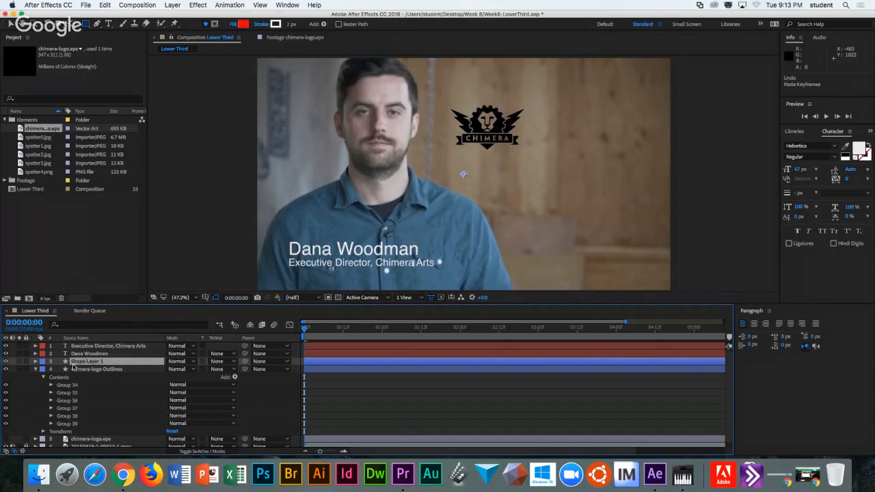
scroll(63, 368, up, 10)
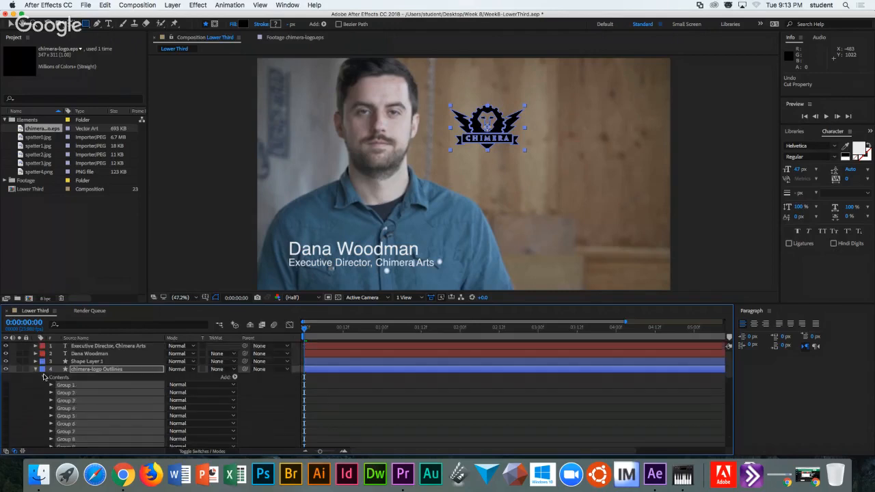
click(94, 361)
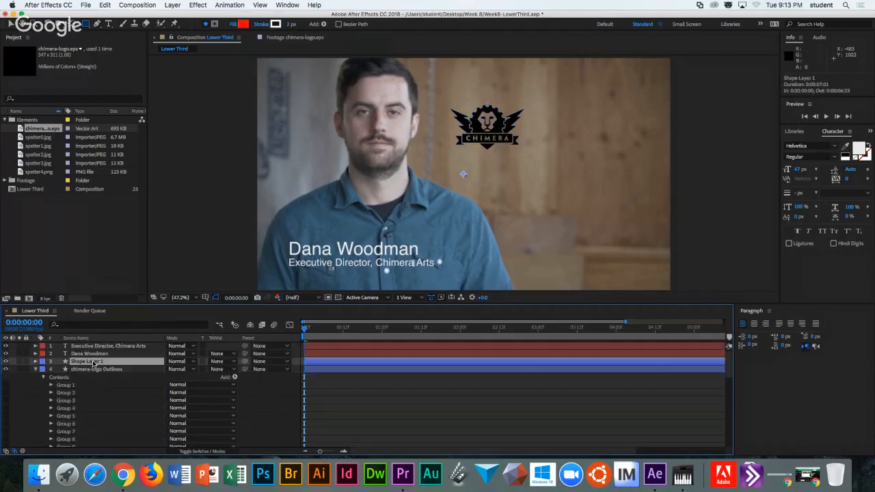
key(Delete)
click(91, 362)
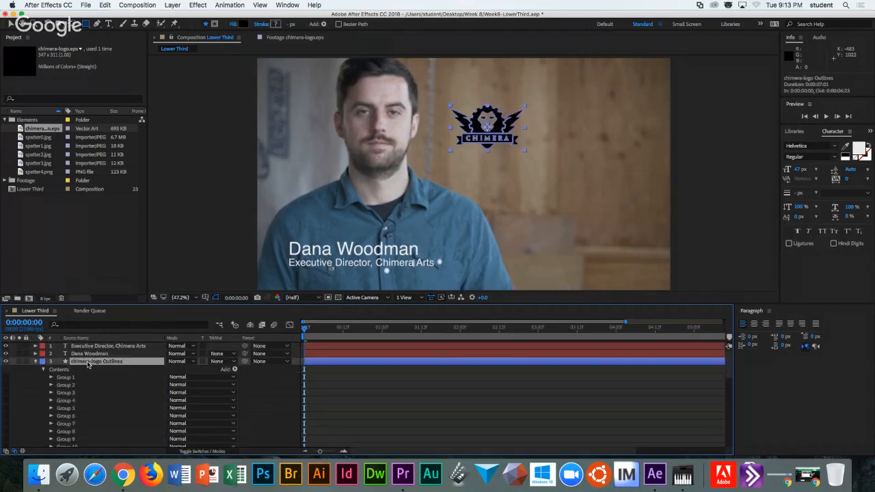
Duplicate the logo layer and delete Groups 29–33 from the original.
click(106, 6)
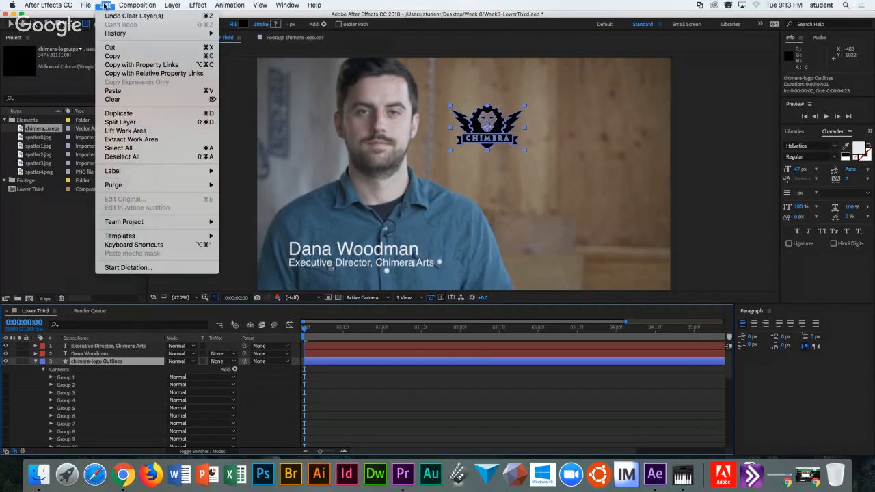
click(118, 114)
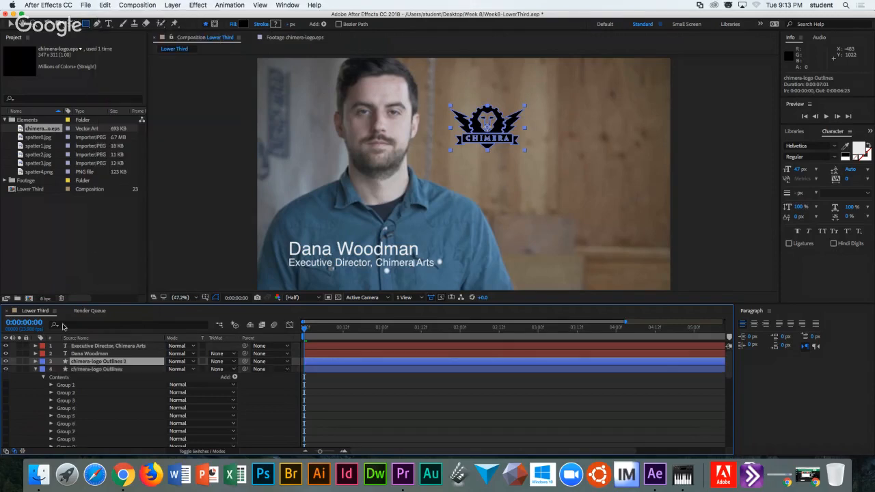
click(36, 369)
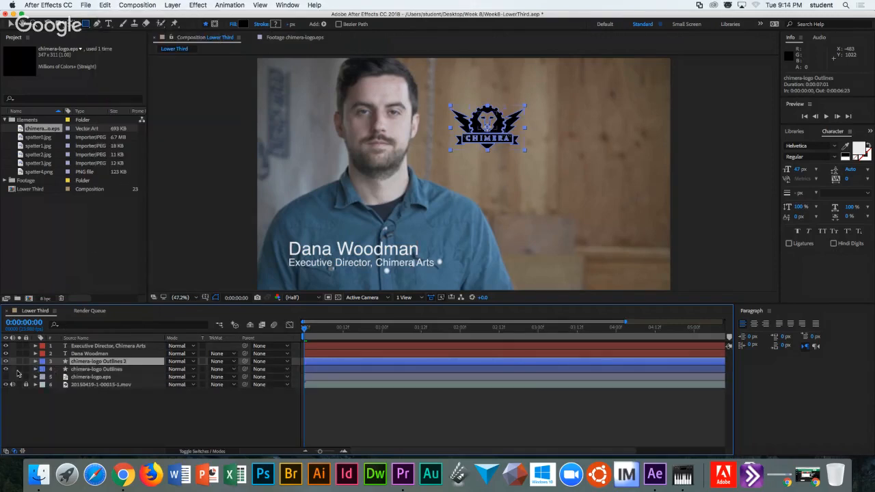
click(36, 369)
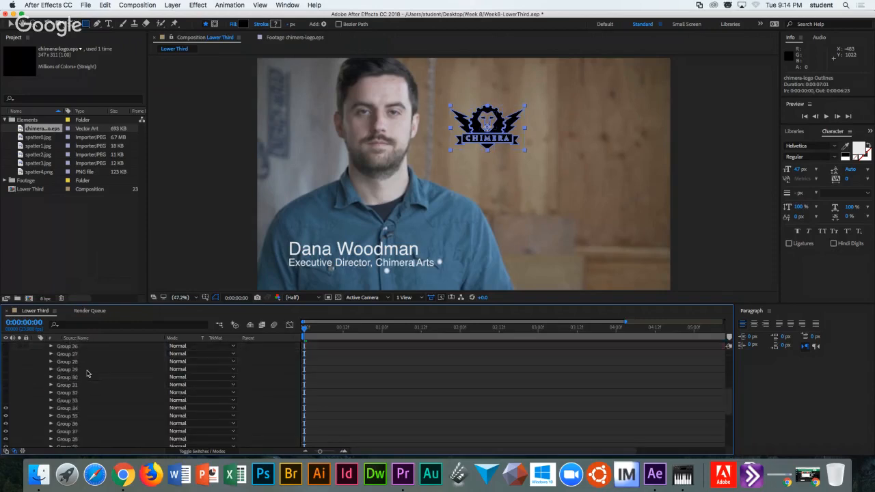
scroll(86, 375, down, 10)
shift+click(79, 374)
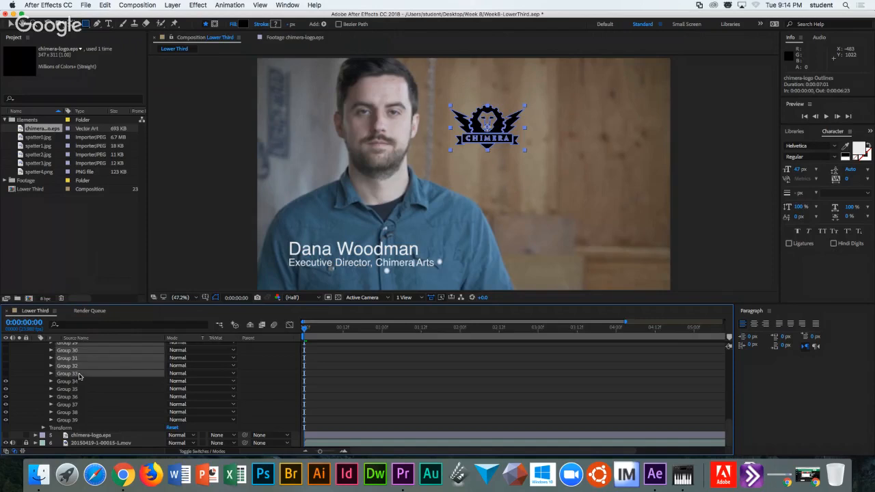
key(Delete)
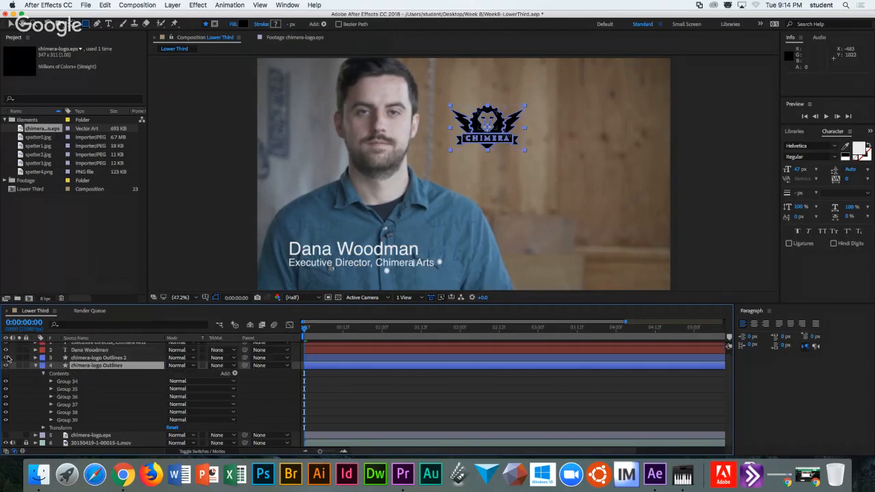
Delete Groups 34–39 from the duplicated logo layer.
click(36, 360)
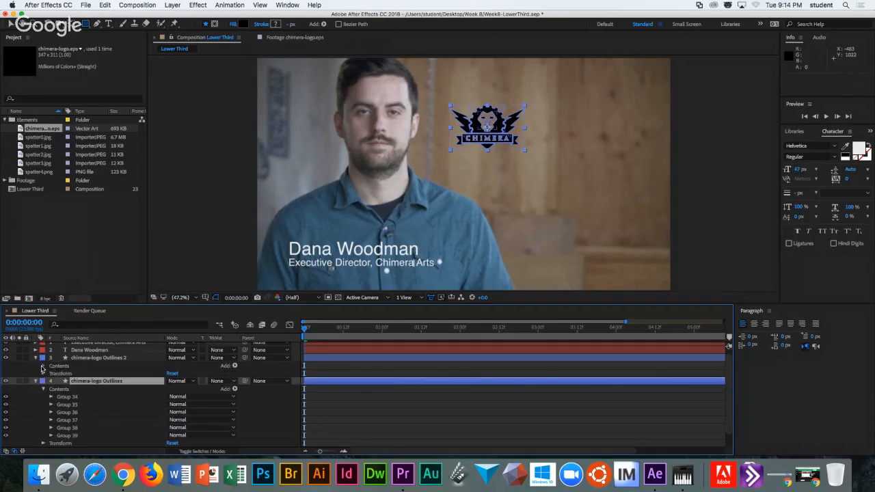
click(44, 366)
scroll(54, 374, down, 1)
scroll(69, 375, down, 10)
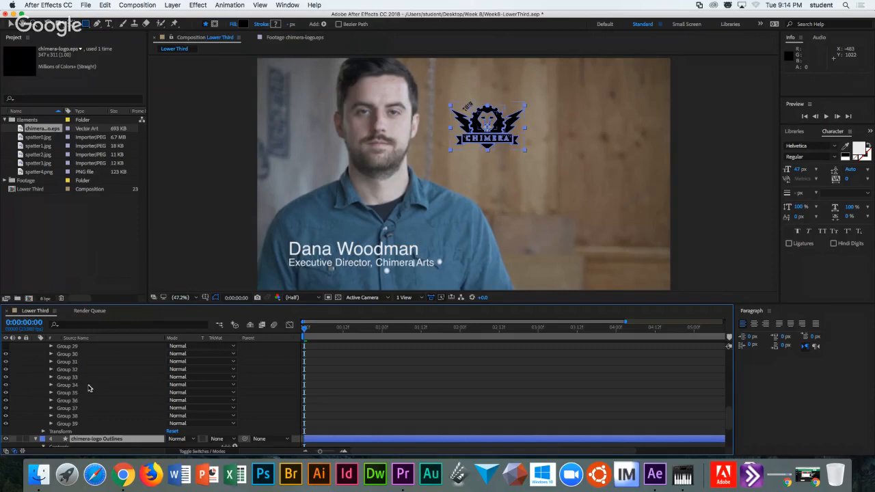
click(89, 385)
shift+click(83, 425)
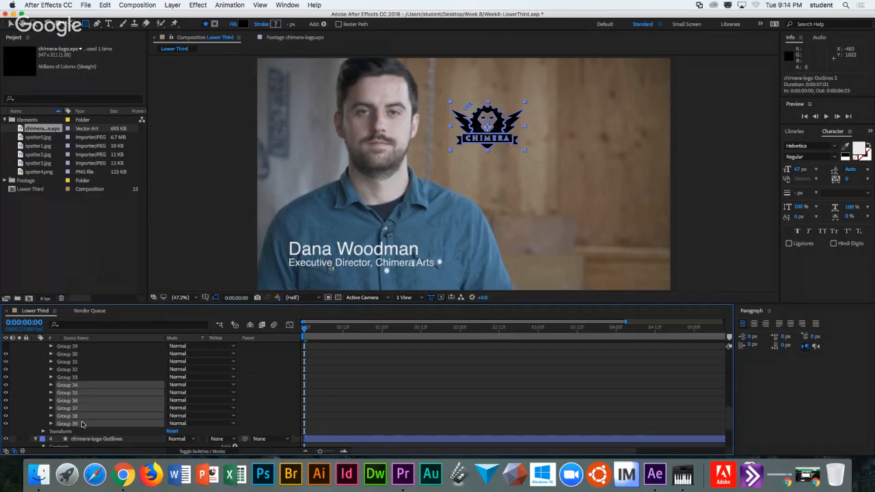
key(Delete)
Make Groups 10–22 and Group 1 visible in the copy, restoring the ring lettering.
scroll(75, 392, up, 5)
scroll(75, 393, down, 5)
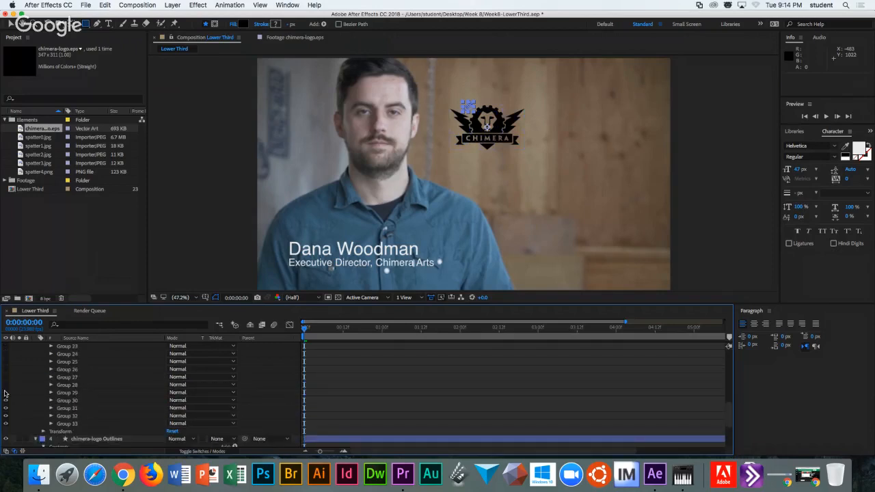
scroll(6, 350, up, 5)
click(7, 426)
drag(6, 424, 6, 348)
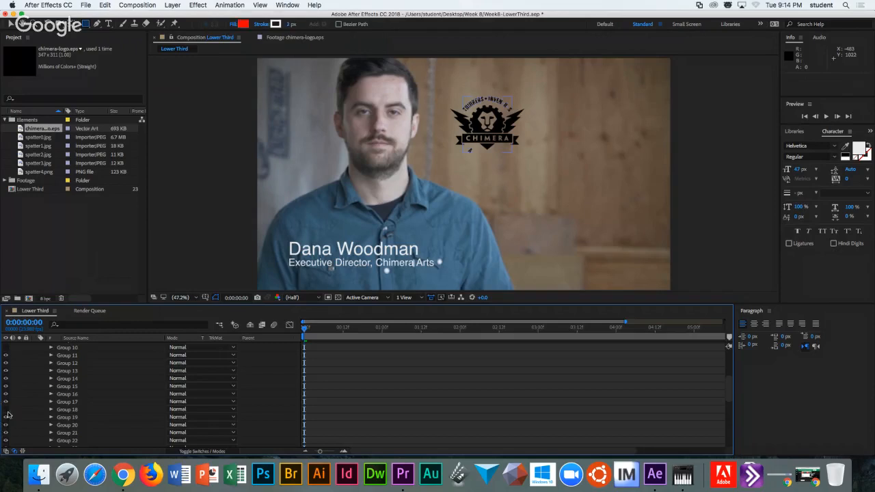
scroll(6, 349, up, 5)
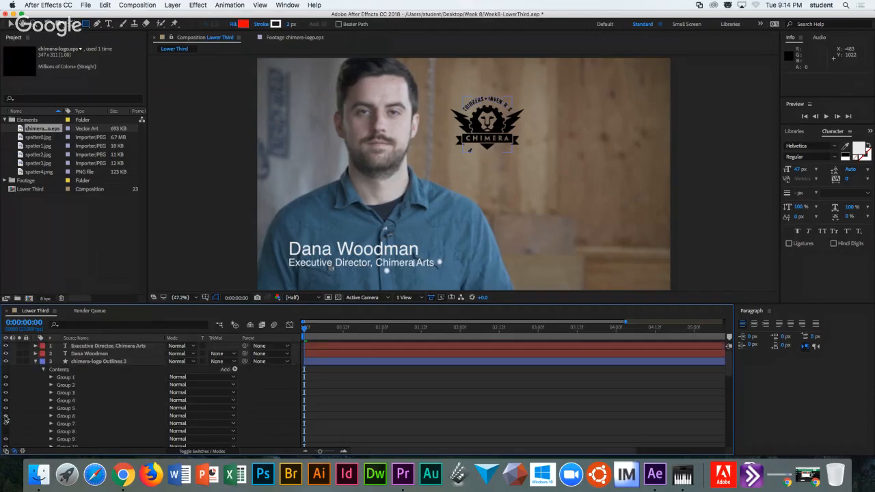
click(5, 377)
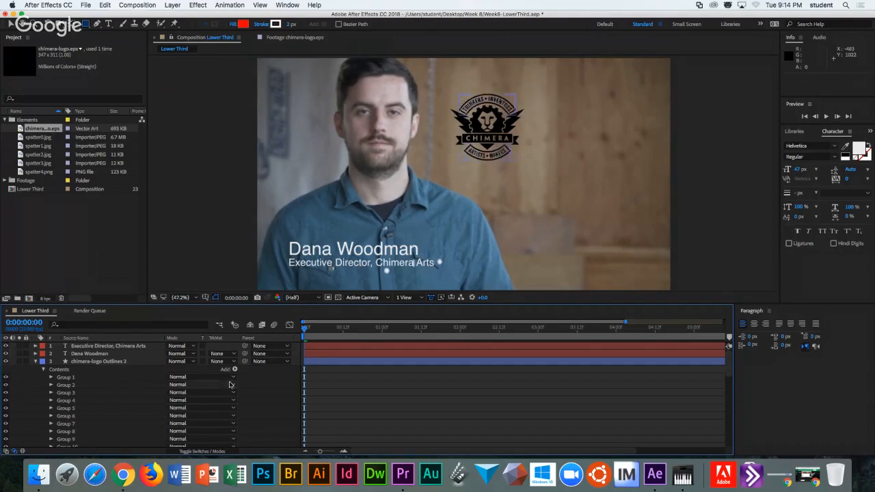
click(36, 361)
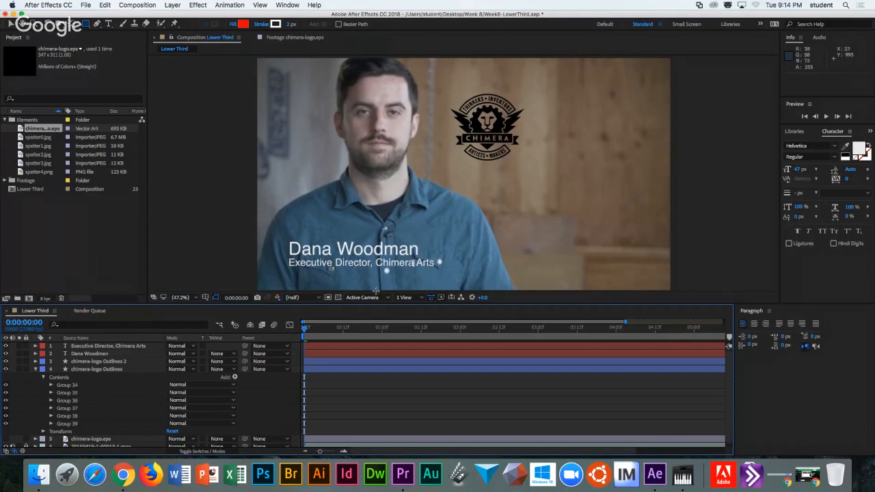
Add a white Fill 1 to the chimera-logo Outlines layer.
click(6, 401)
click(61, 378)
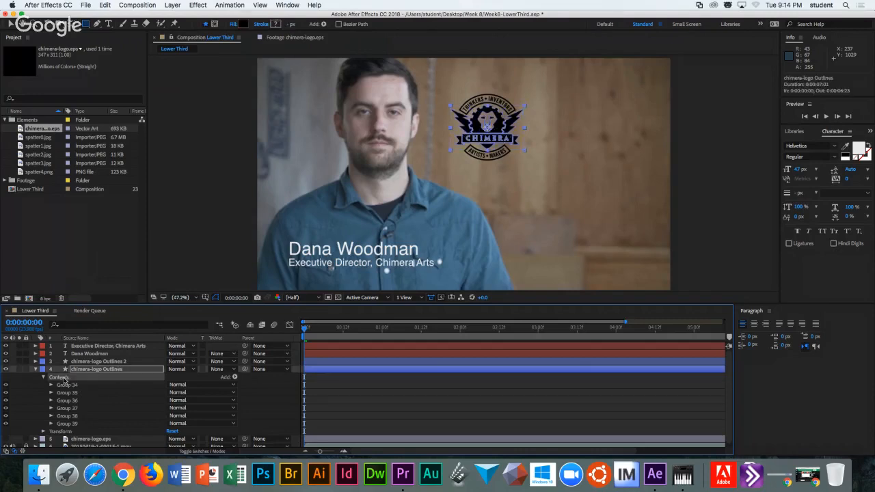
click(233, 378)
click(254, 334)
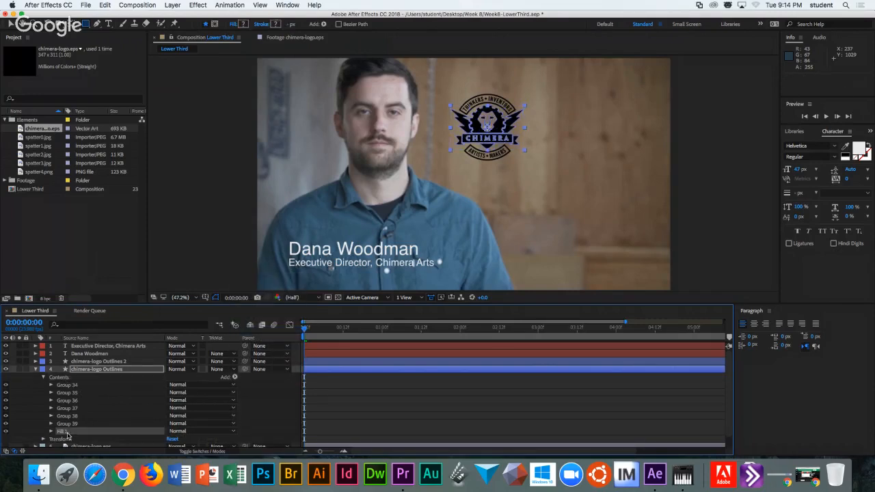
click(50, 432)
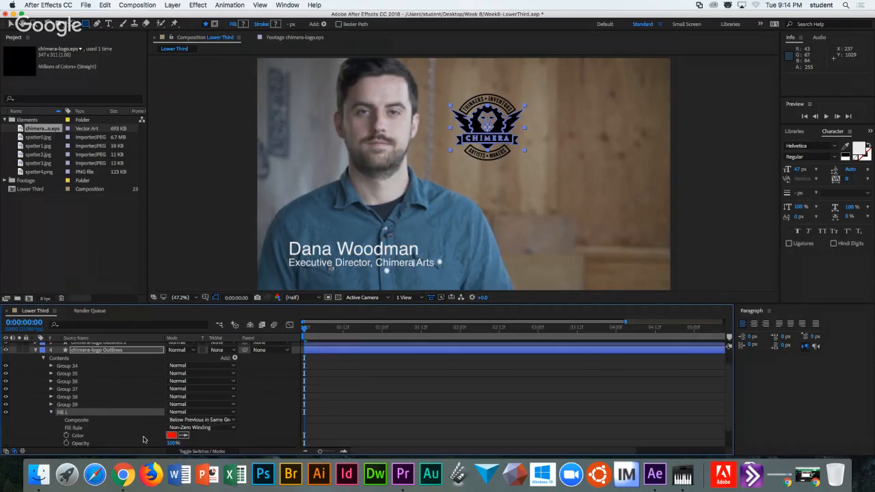
click(172, 436)
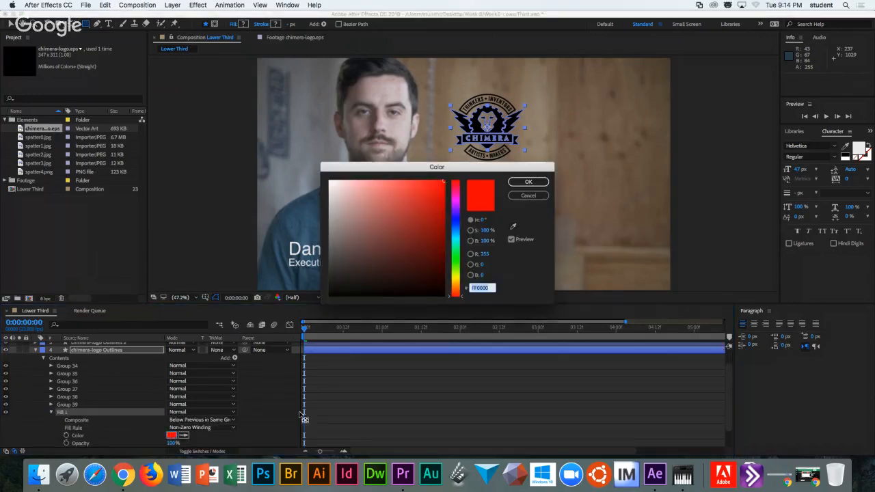
drag(329, 197, 329, 181)
click(529, 182)
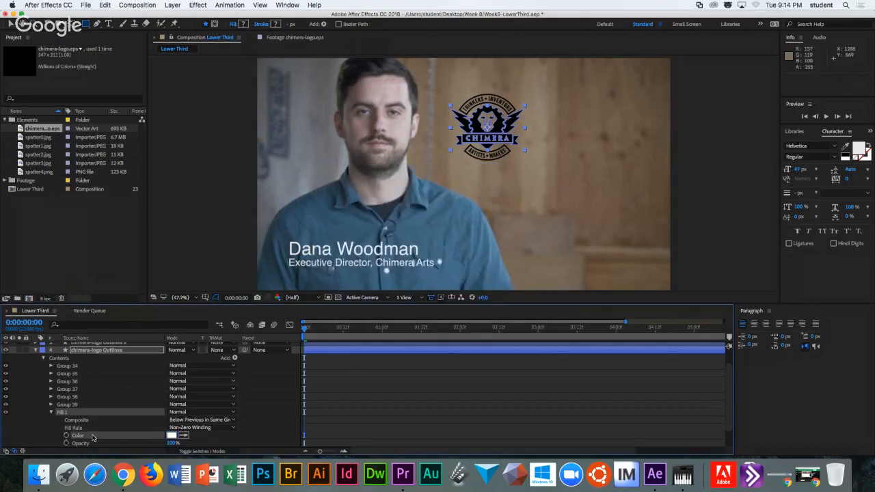
Set the fill's composite to Above Previous in Same Group.
click(207, 427)
click(186, 420)
click(186, 419)
click(188, 439)
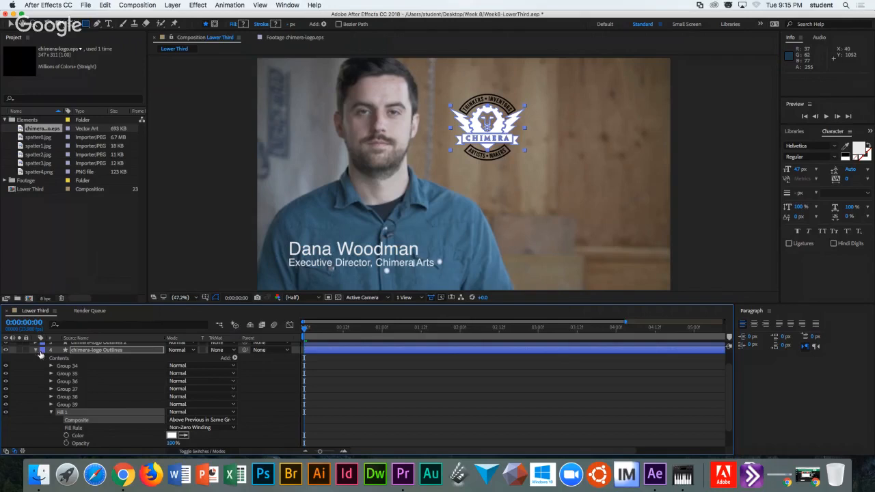
Hide the chimera-logo Outlines 2 layer and reselect the original logo layer.
scroll(41, 359, up, 3)
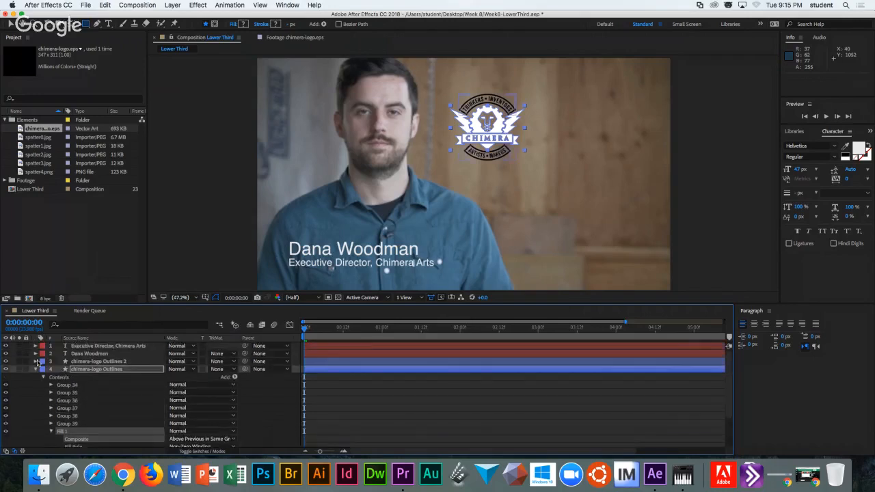
click(5, 361)
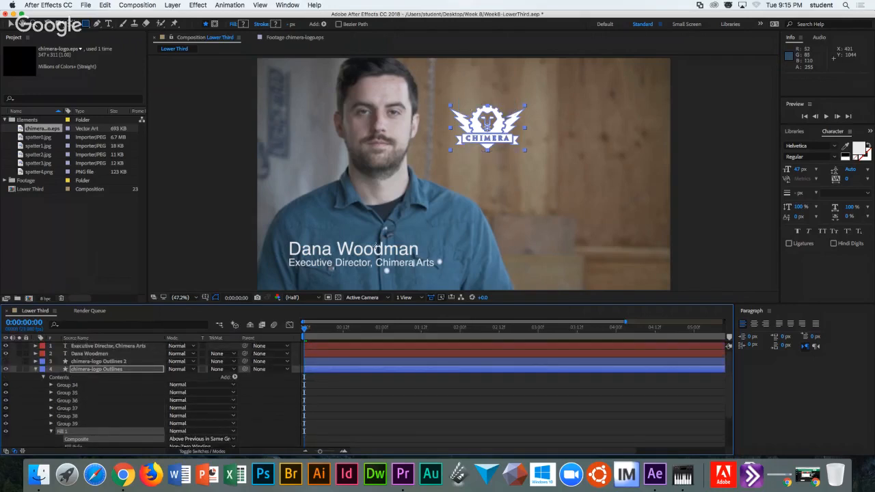
click(95, 371)
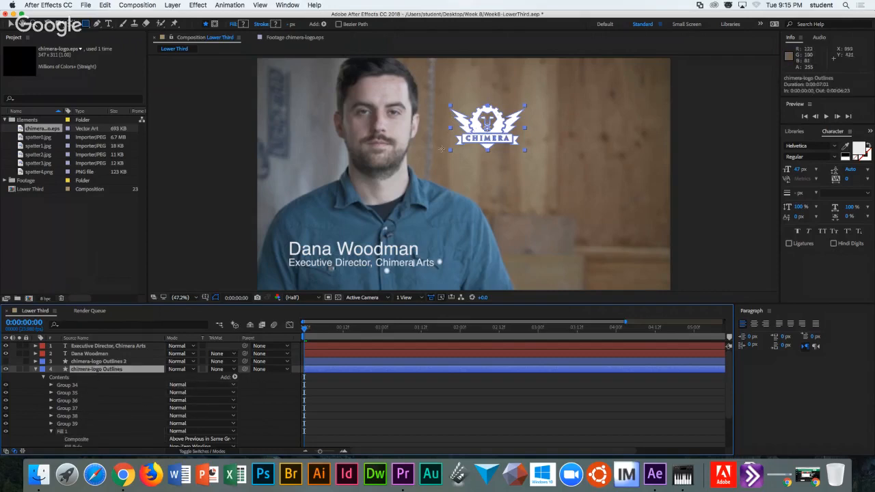
Move the logo to the lower left and slide the name and title text beside it.
key(v)
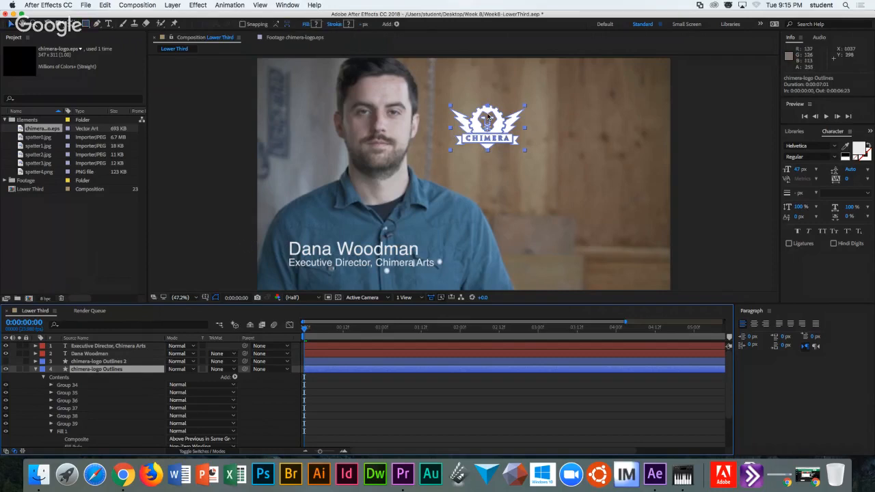
drag(478, 145, 316, 252)
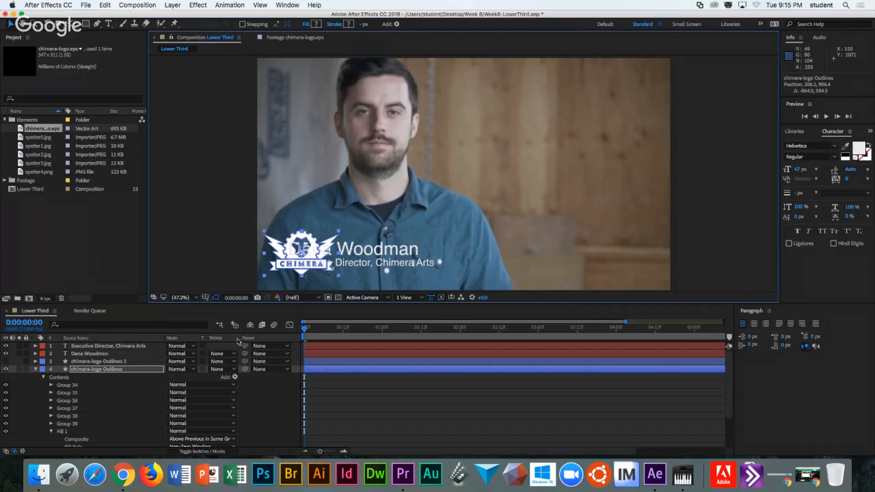
scroll(137, 361, down, 1)
click(82, 347)
scroll(95, 355, up, 1)
shift+click(102, 347)
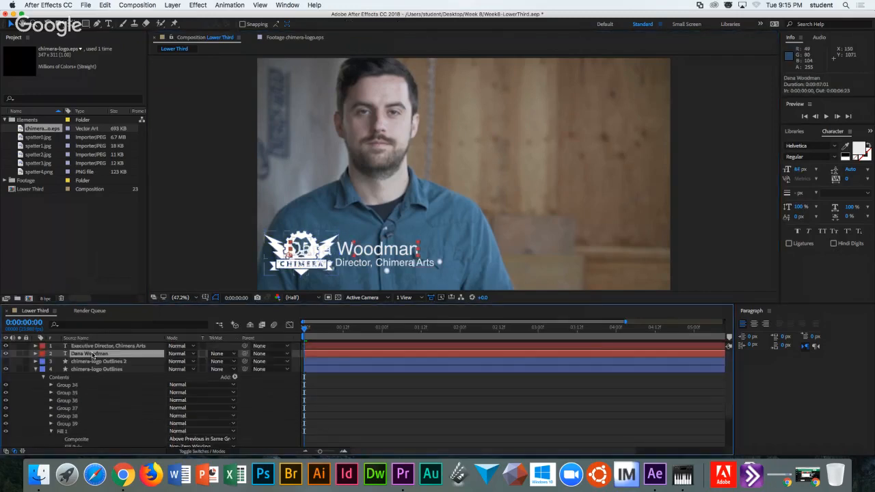
drag(377, 252, 444, 252)
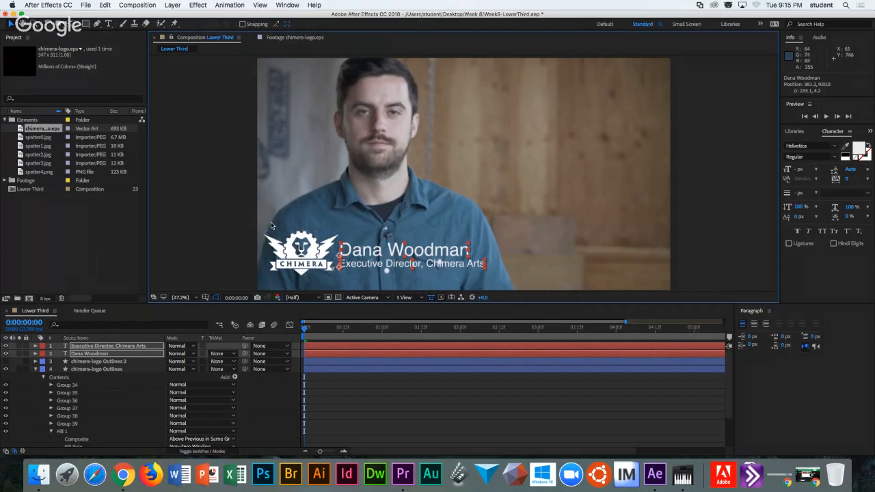
click(374, 286)
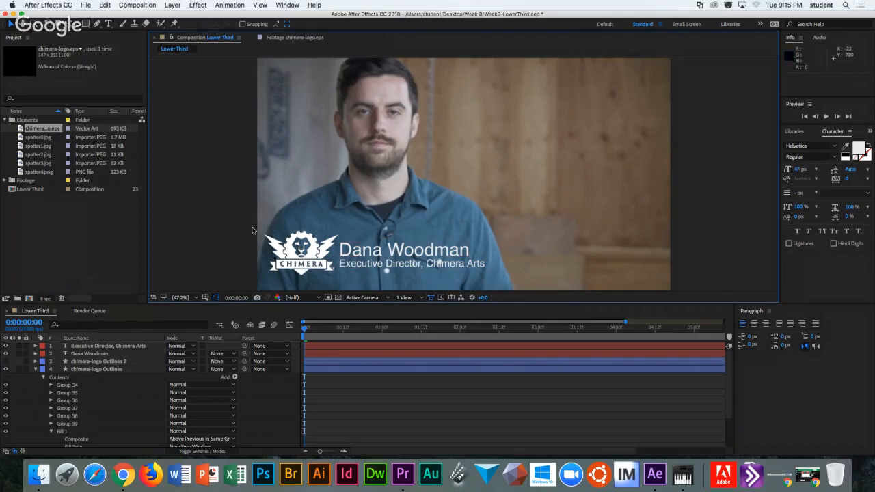
Collapse the logo layer's contents and deselect it.
click(43, 369)
click(36, 370)
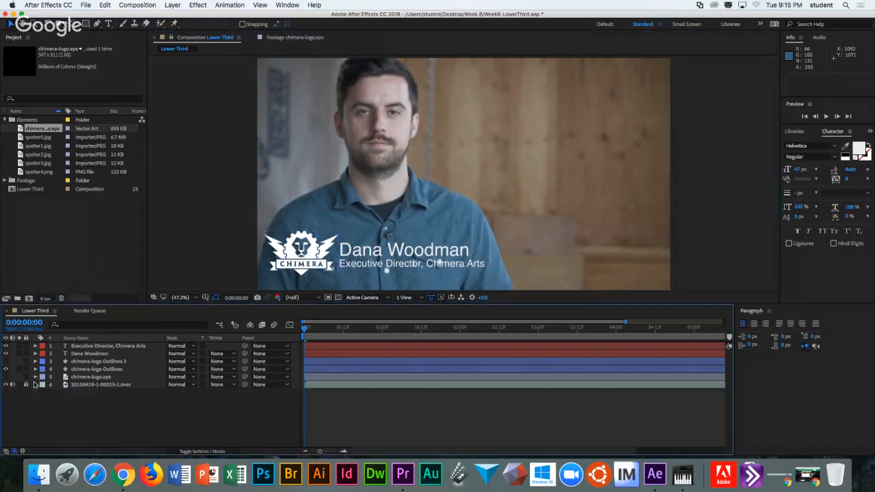
click(95, 370)
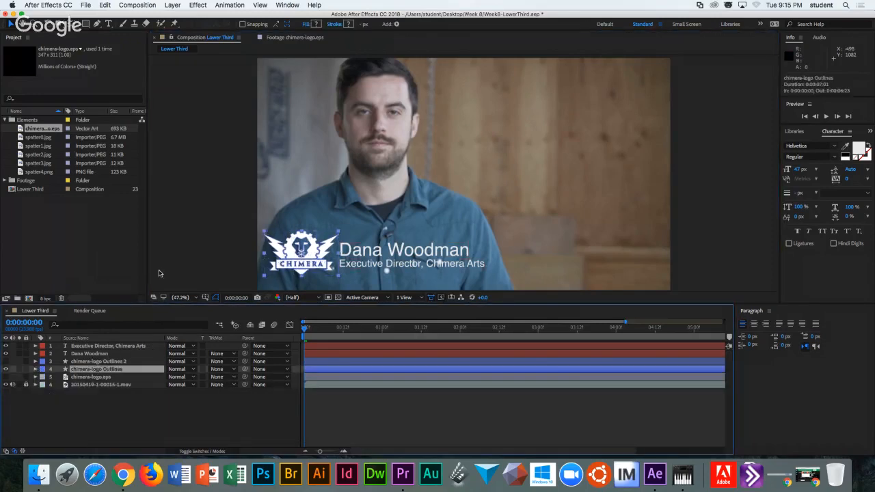
click(99, 414)
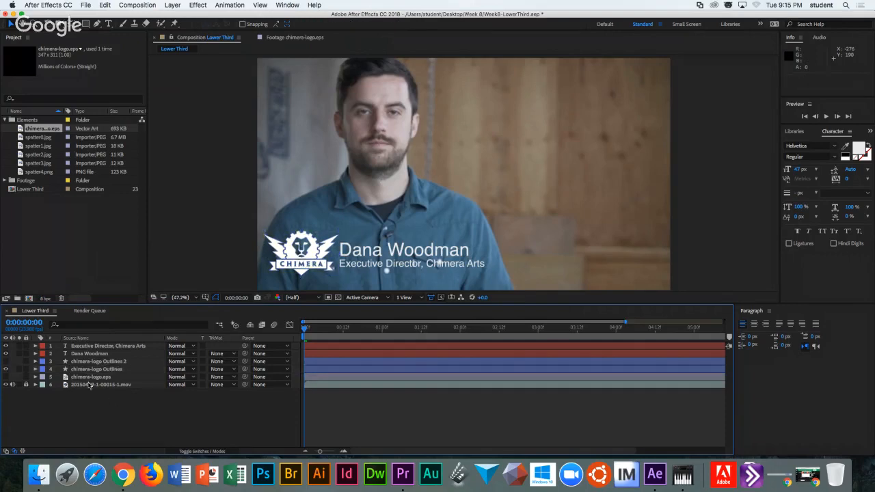
Draw a rectangle bar across the lower third with a 555555 grey fill.
click(86, 25)
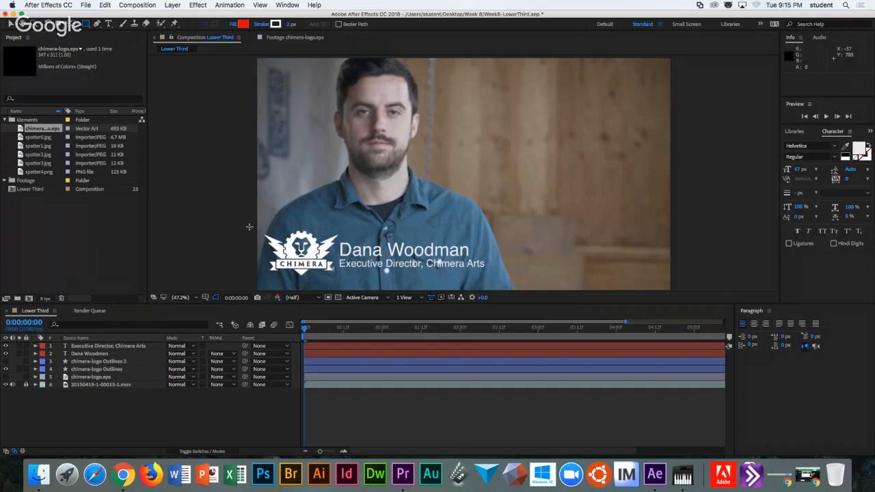
mouse_move(250, 227)
mouse_down()
mouse_move(484, 274)
mouse_move(492, 288)
mouse_move(512, 281)
mouse_up()
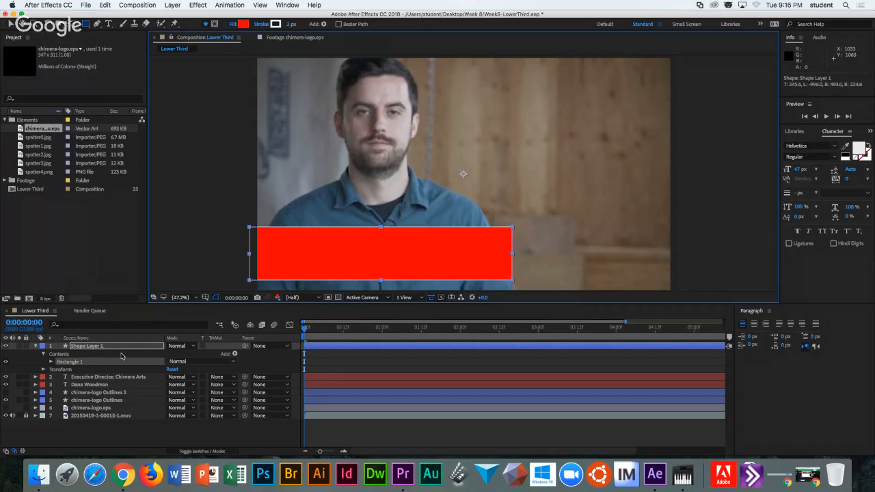
click(52, 362)
click(59, 385)
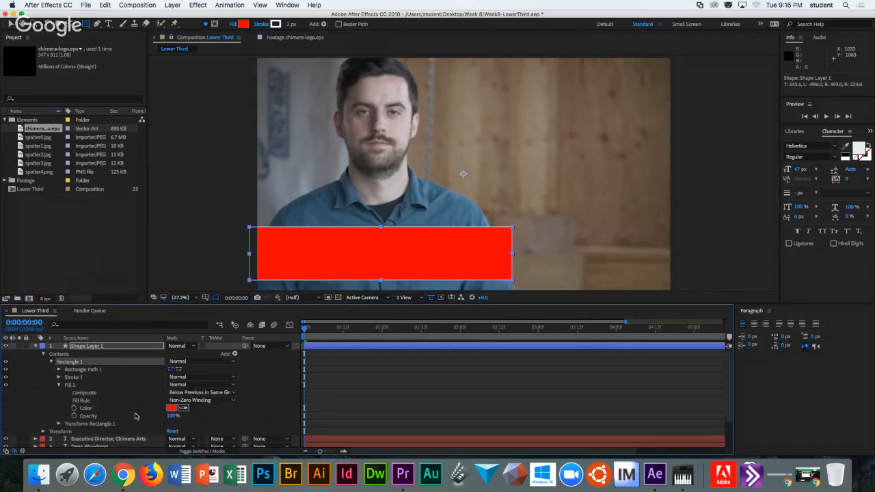
click(171, 408)
drag(353, 236, 329, 257)
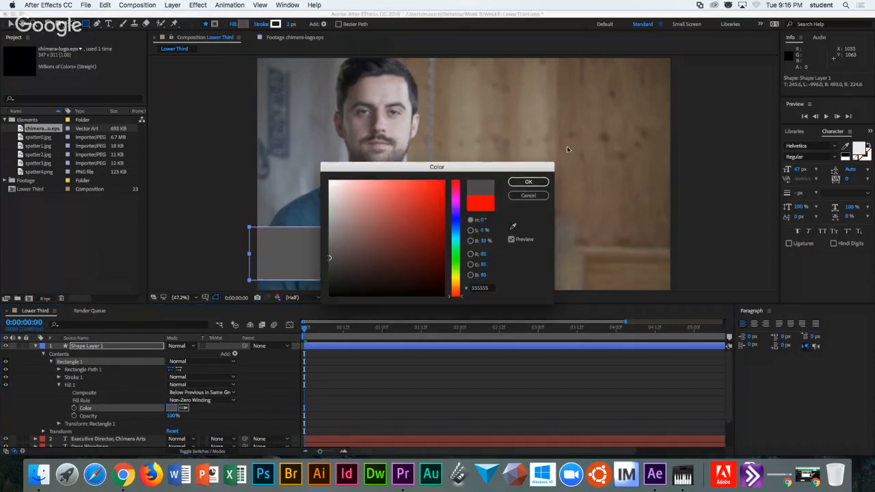
click(529, 182)
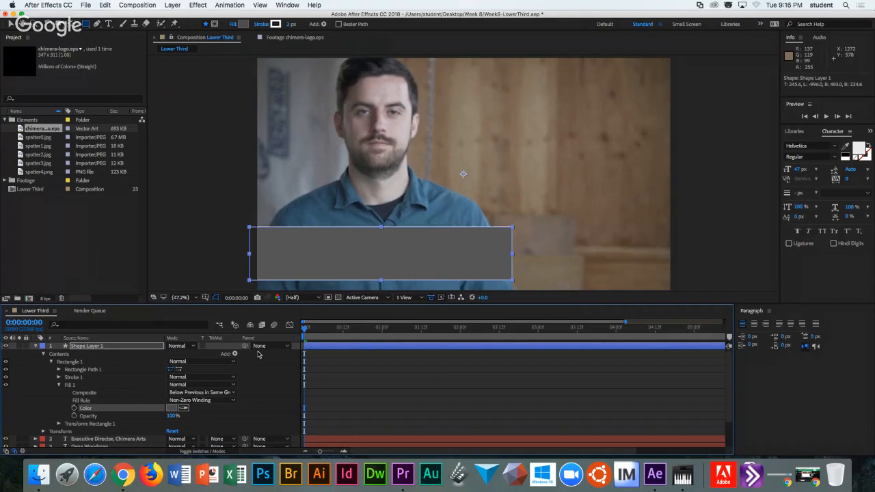
Move the bar layer below the logo layers and set its mode to Overlay.
click(36, 347)
drag(72, 348, 85, 384)
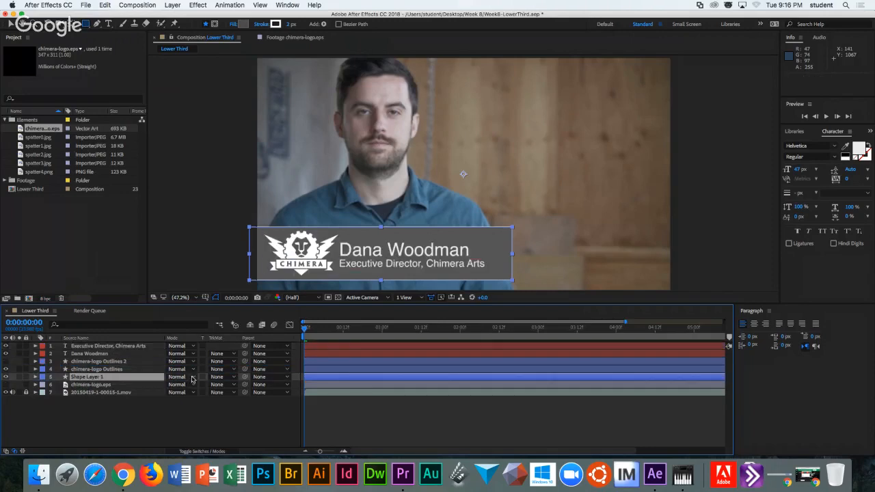
click(192, 381)
click(189, 246)
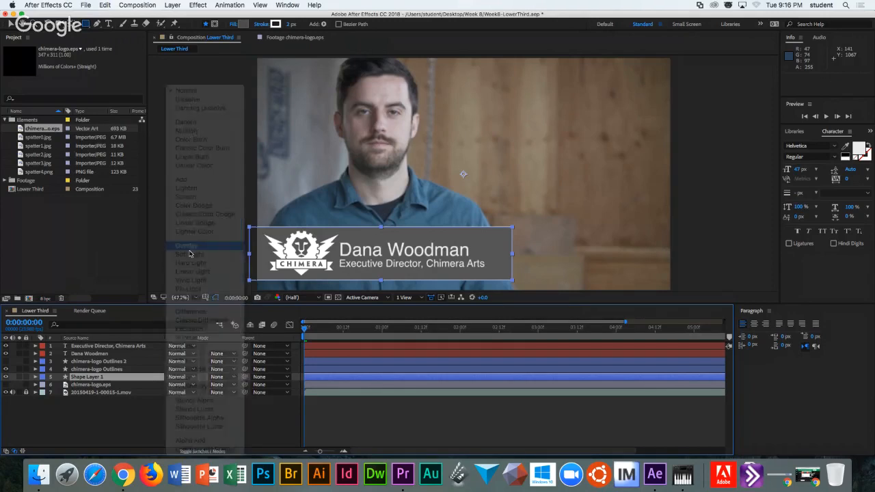
click(178, 420)
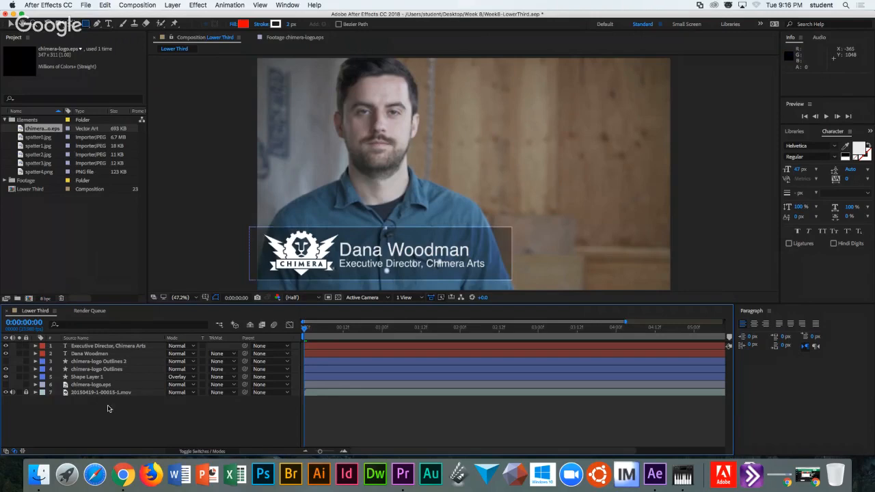
click(215, 205)
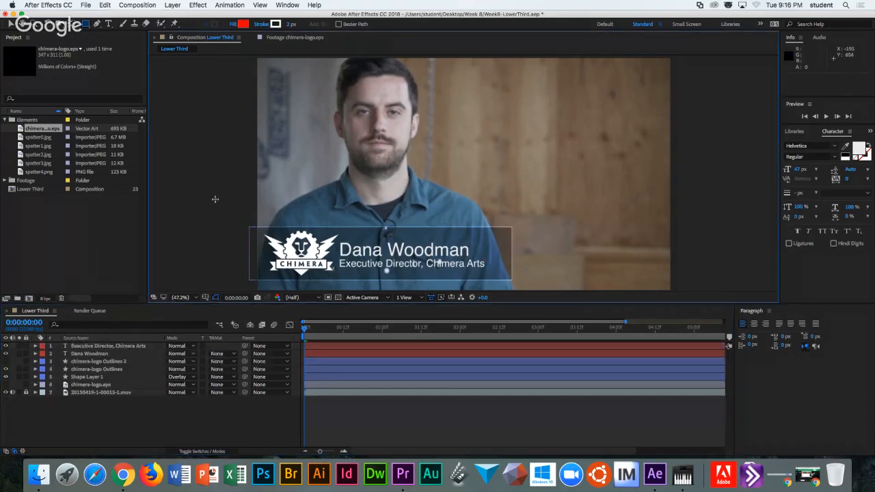
Delete the bar's Stroke 1 so it has no outline.
click(87, 347)
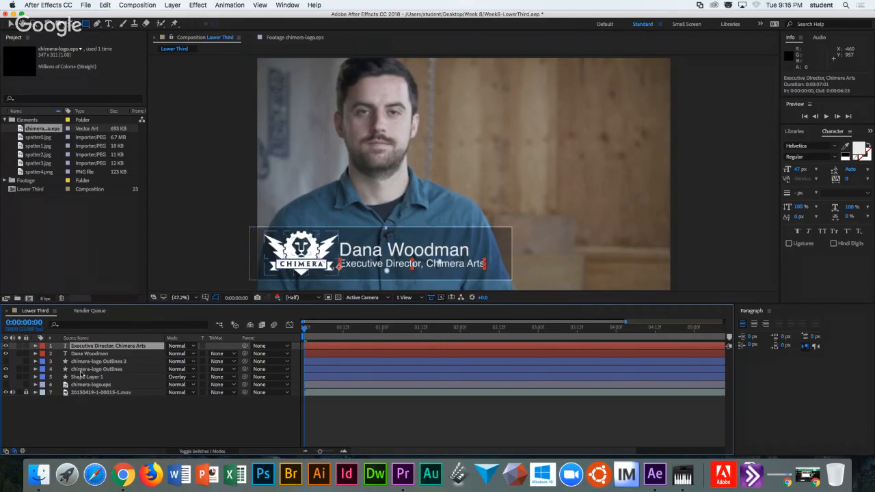
click(87, 378)
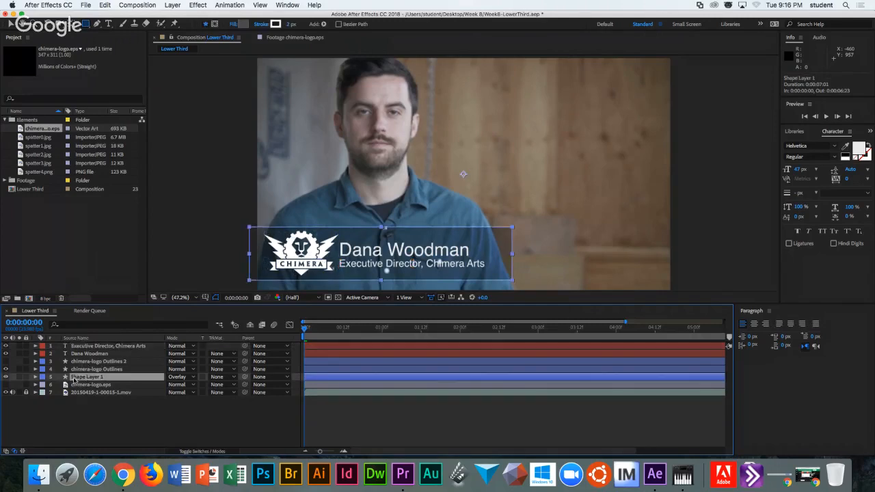
click(36, 379)
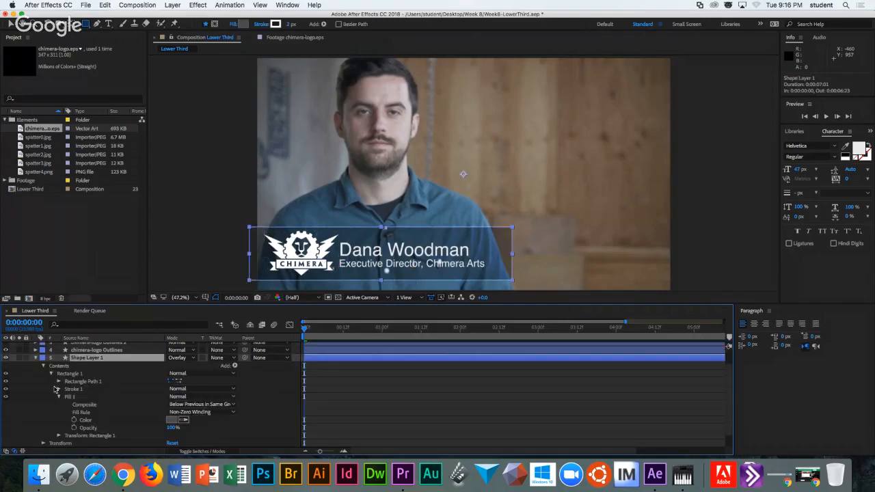
click(68, 391)
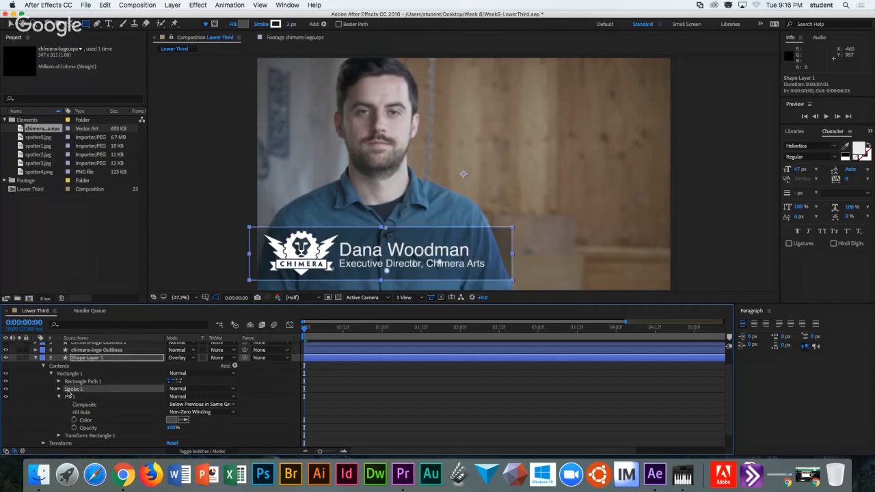
key(Delete)
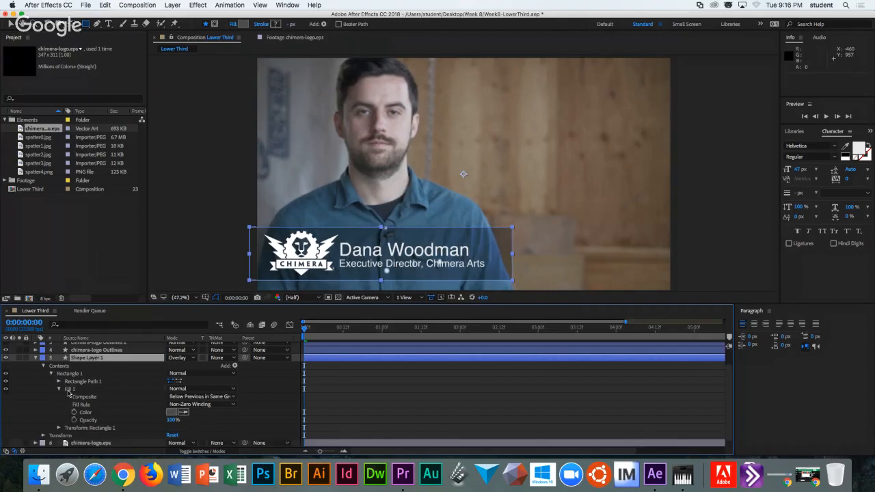
click(50, 404)
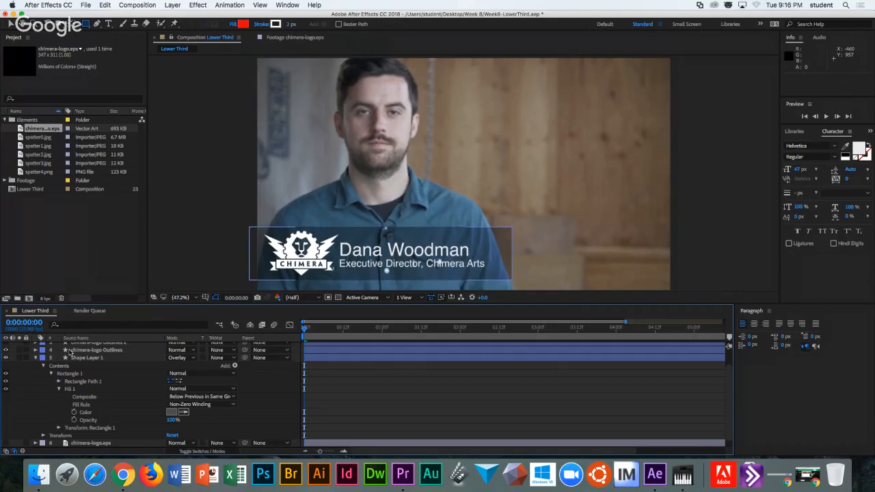
click(174, 227)
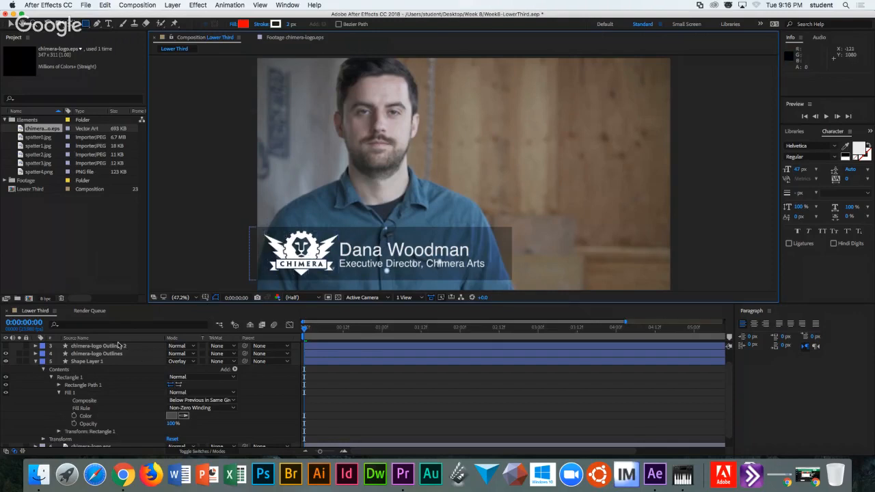
click(36, 362)
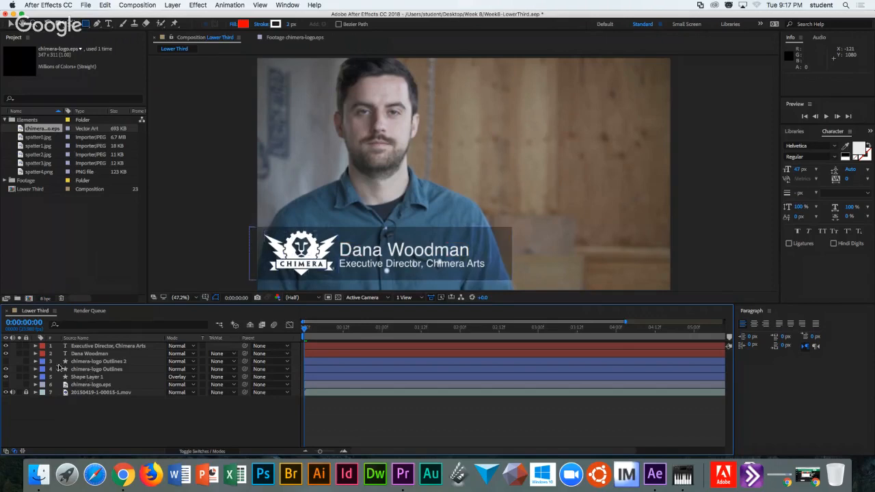
Move chimera-logo Outlines 2 to the bottom of the layer stack.
click(80, 362)
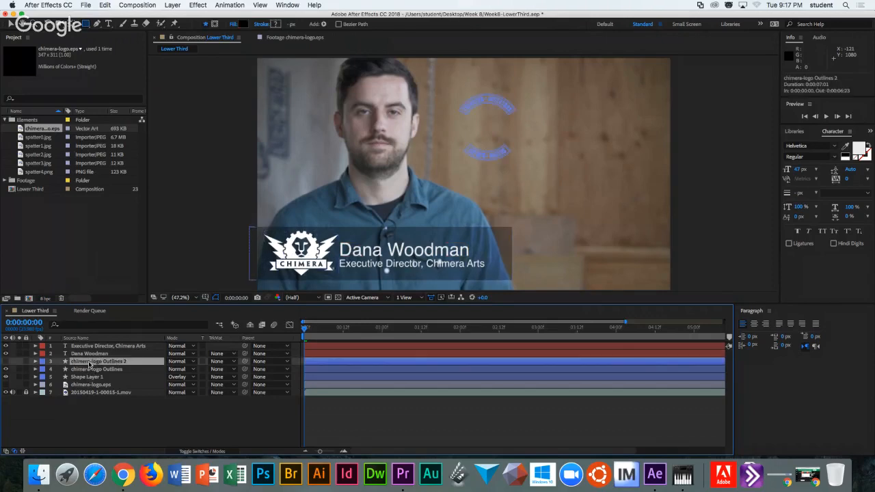
drag(104, 364, 102, 401)
click(98, 364)
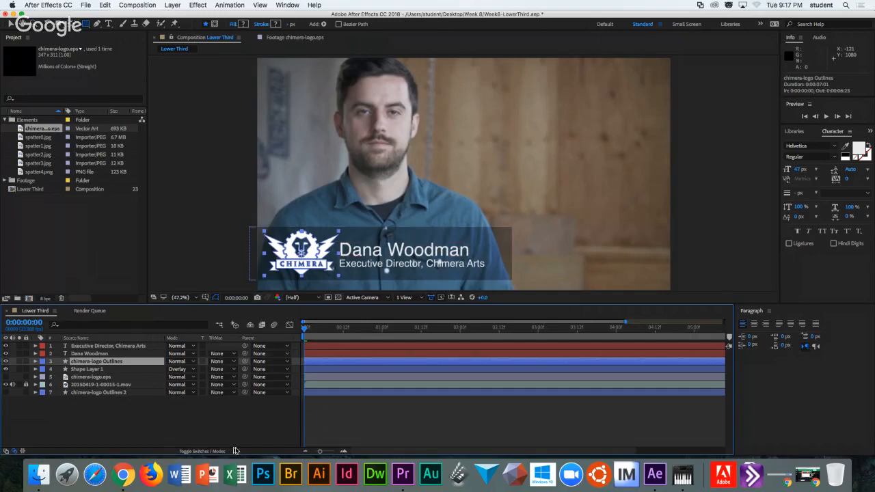
Hide the spare logo copy as a shy layer, lock the interview footage, and preview.
click(200, 452)
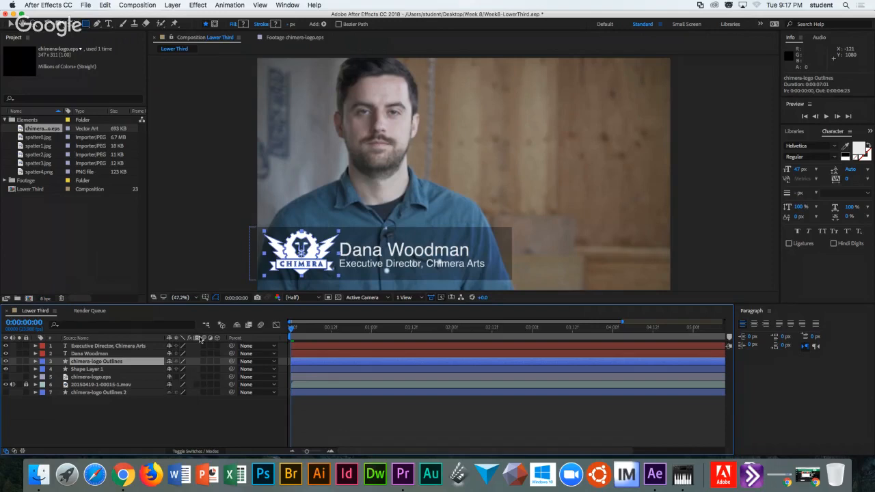
click(236, 326)
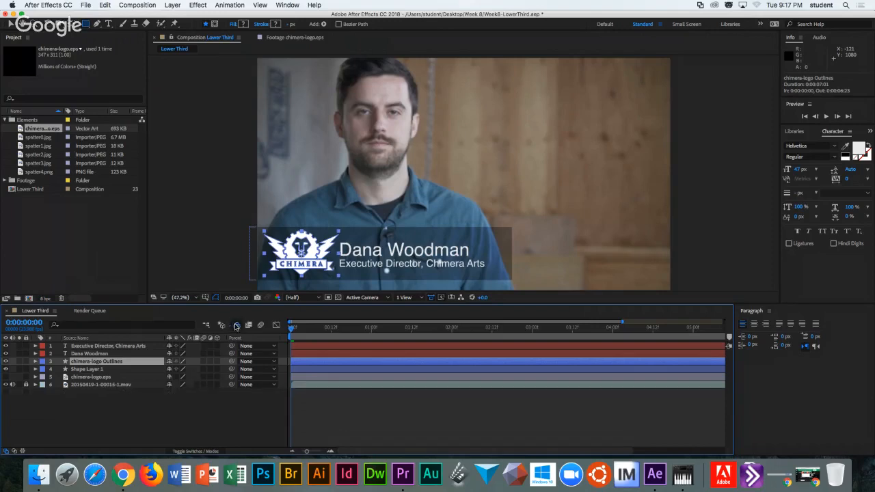
click(189, 452)
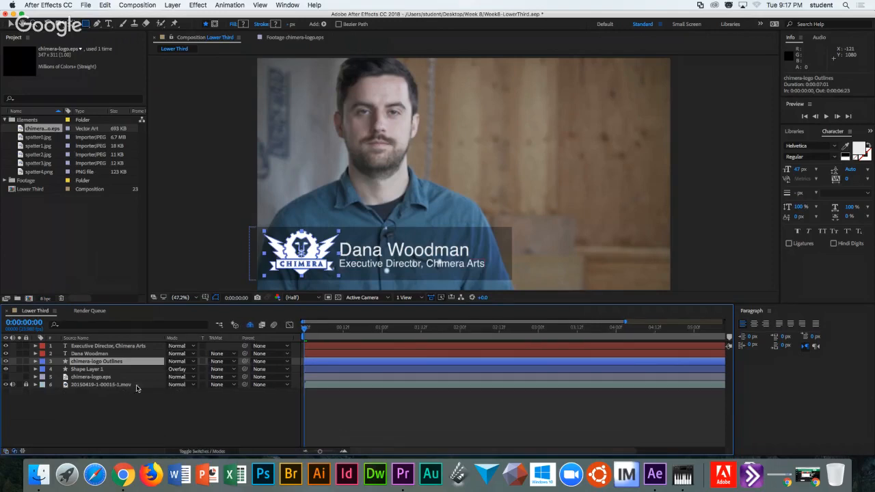
click(25, 385)
click(116, 389)
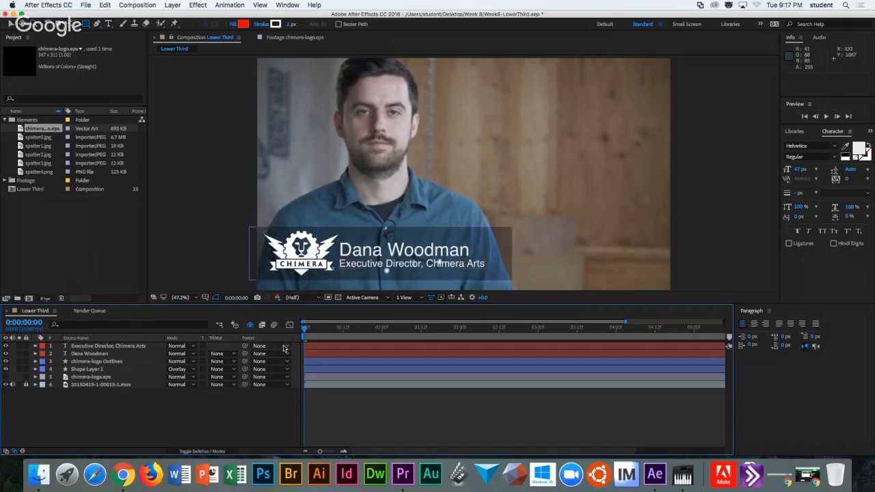
key(space)
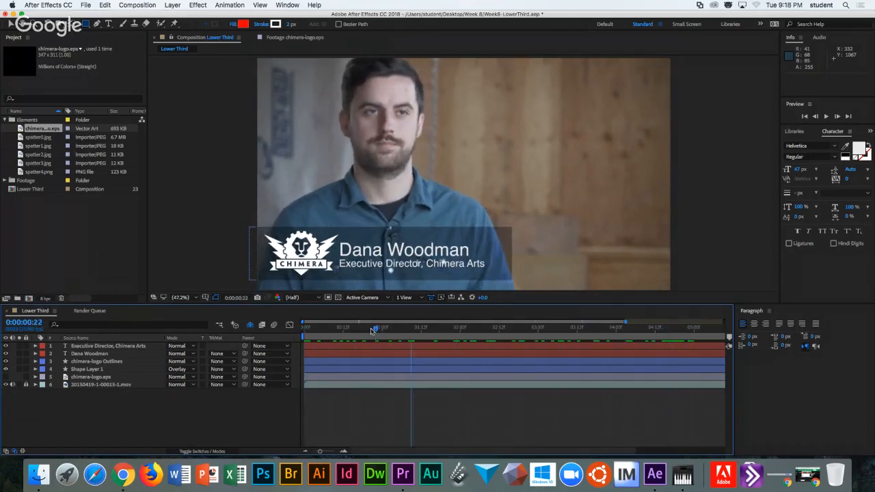
click(298, 323)
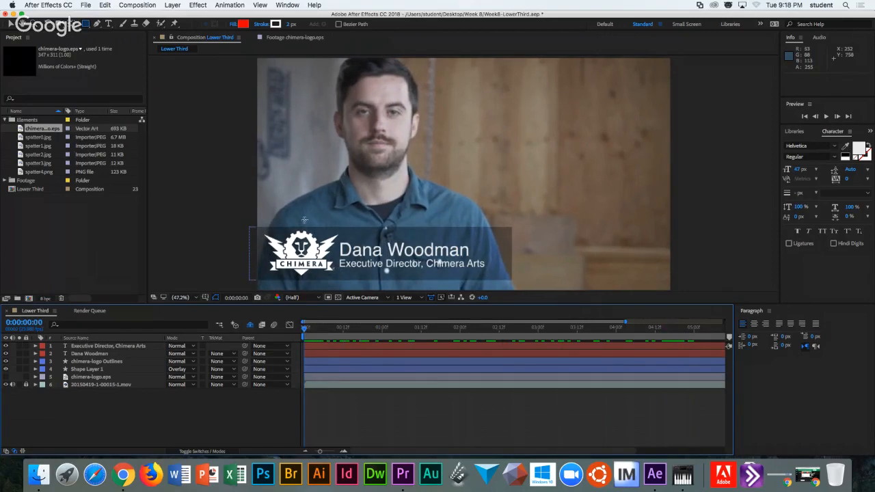
click(826, 117)
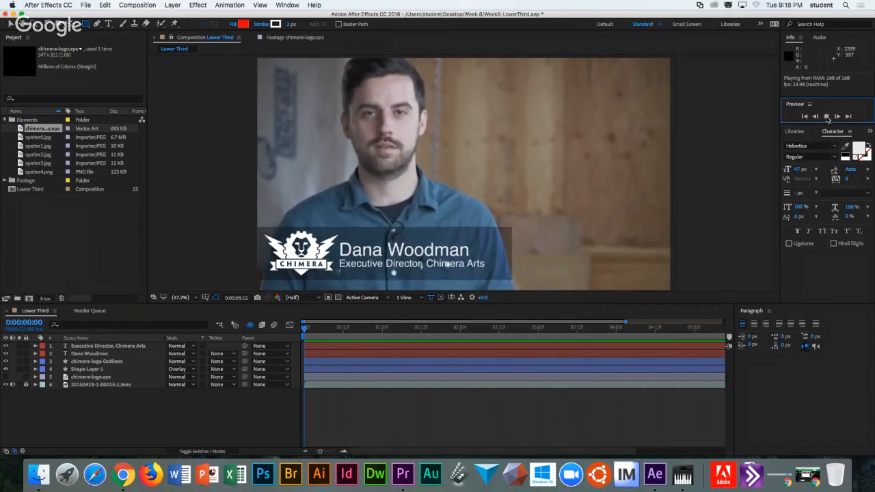
key(space)
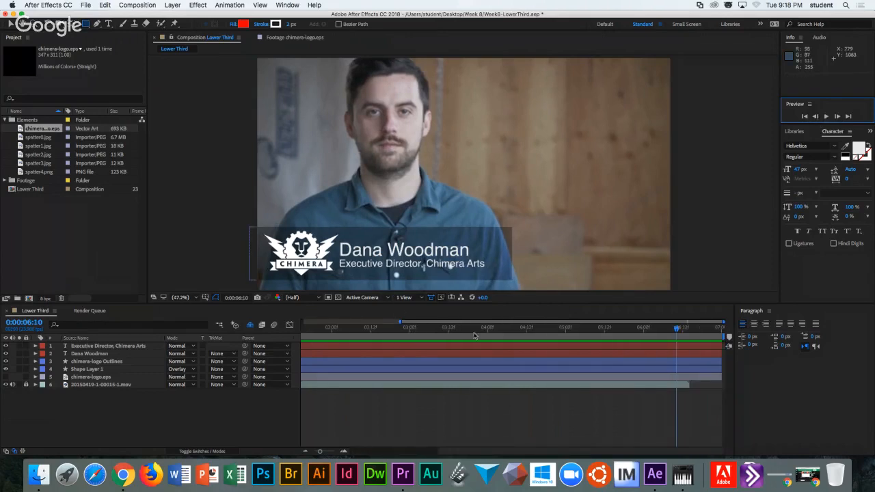
drag(677, 331, 624, 330)
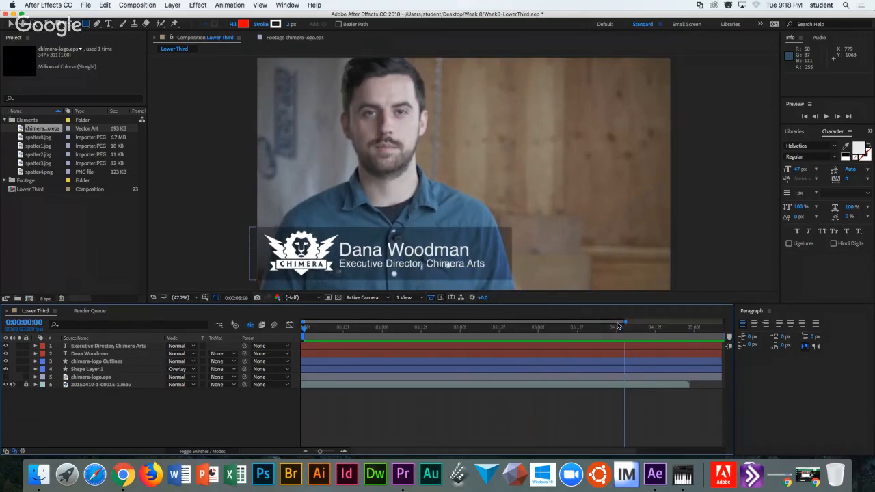
key(Home)
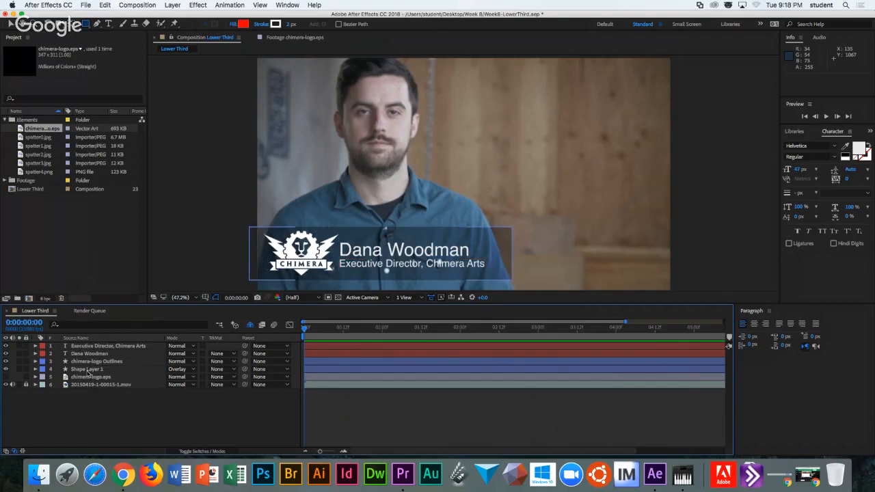
Select title, name, logo and bar layers and scrub Position X negative to push them off-screen left.
click(88, 370)
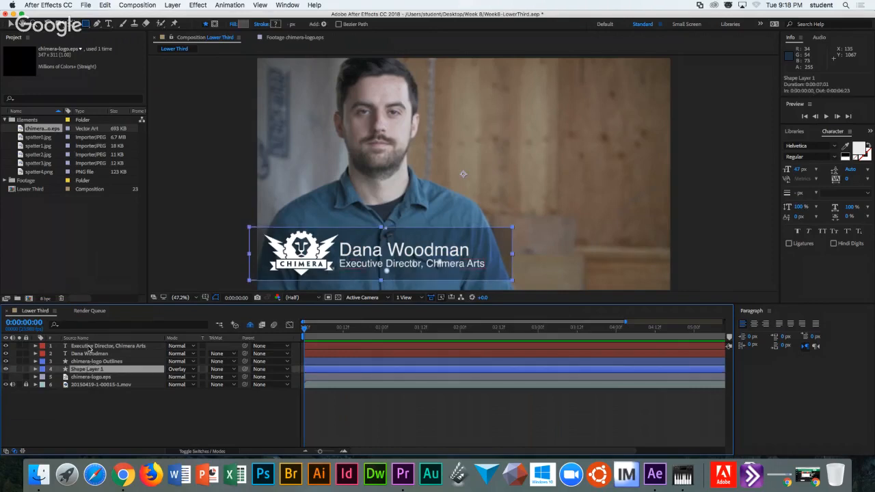
shift+click(89, 347)
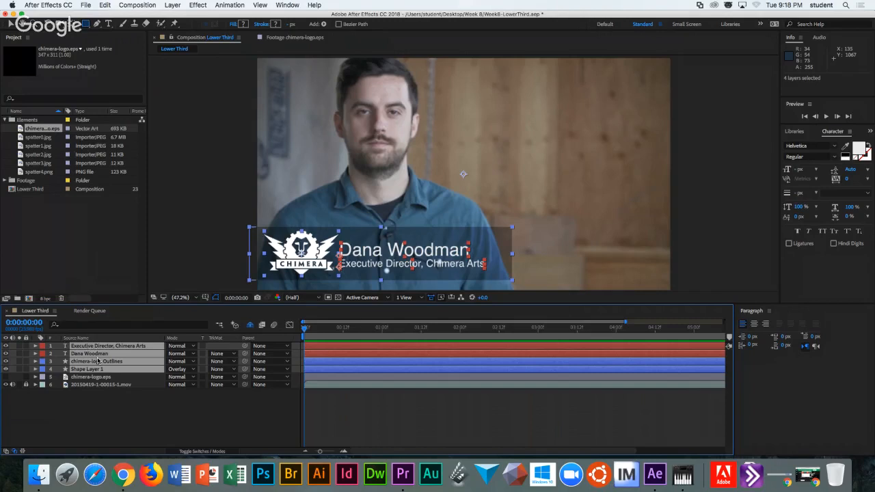
key(p)
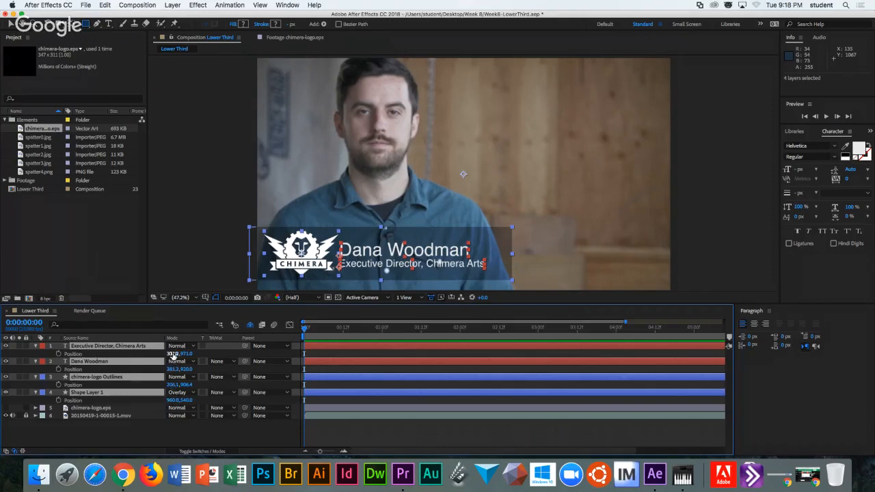
drag(179, 354, 3, 355)
drag(180, 354, 478, 339)
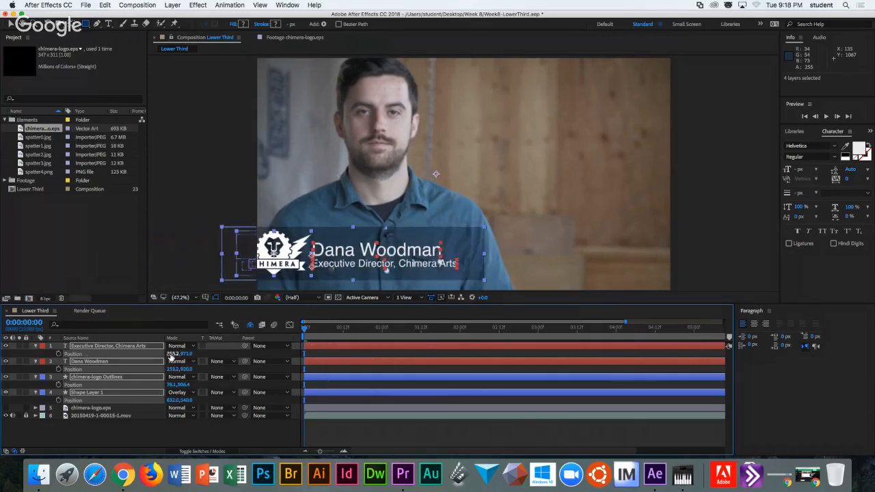
drag(172, 355, 120, 355)
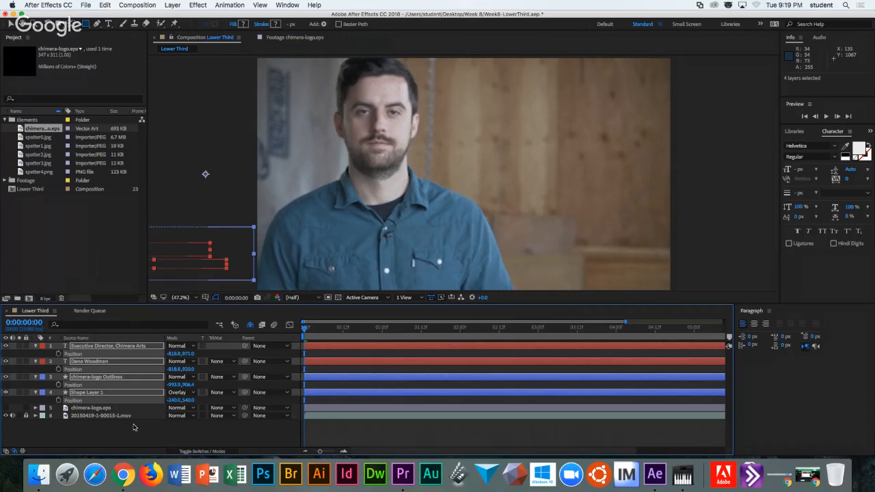
click(134, 429)
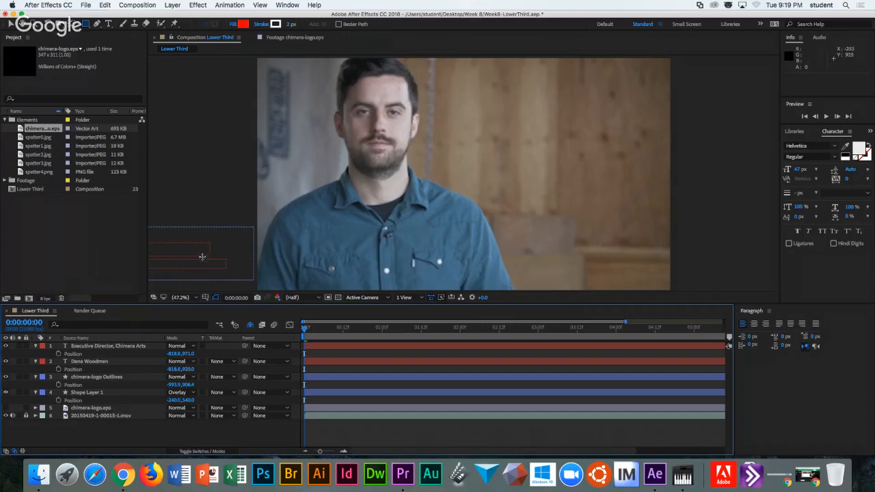
drag(306, 330, 383, 330)
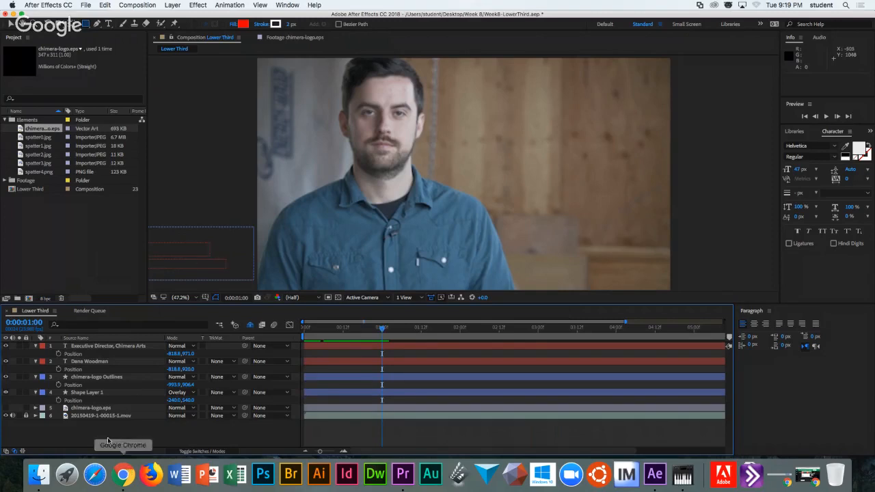
Keyframe the gray bar's Position at 0:00:01:00, then drag it into frame at 1:12.
click(96, 394)
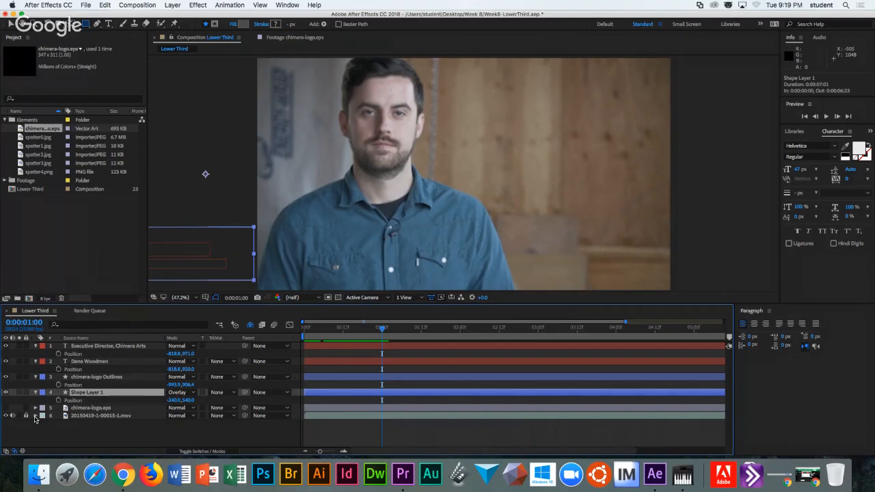
click(59, 400)
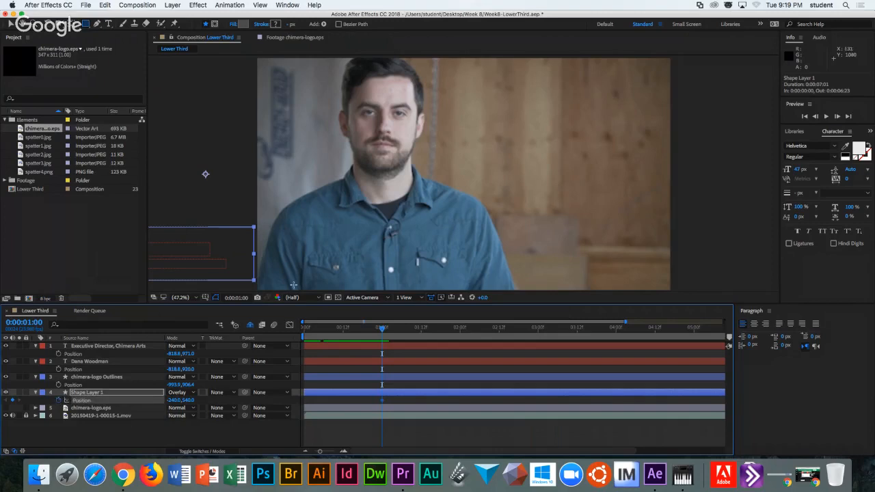
drag(383, 329, 421, 330)
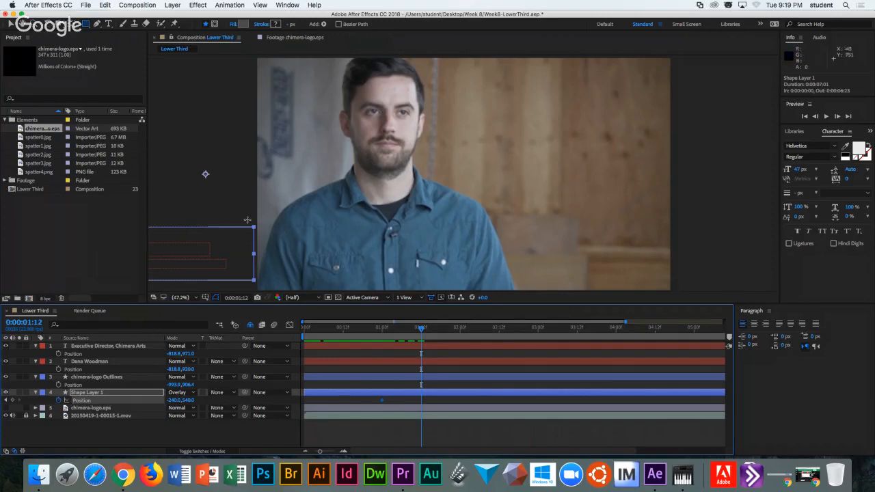
click(12, 24)
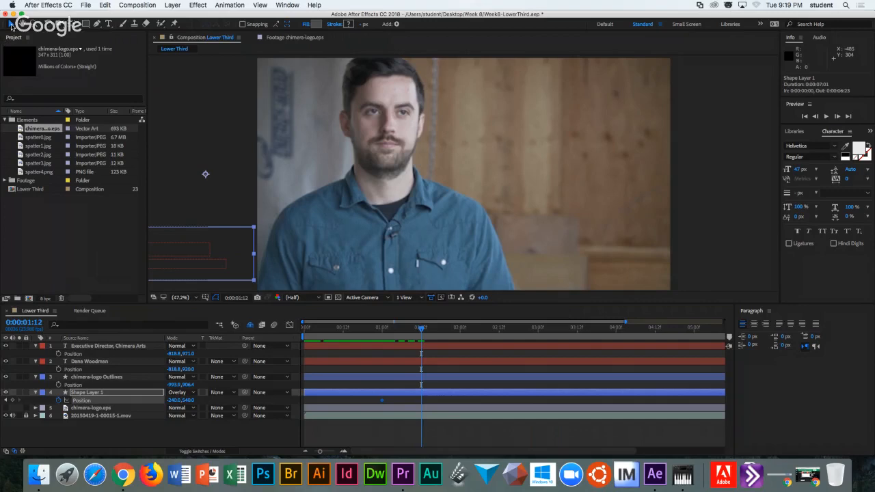
click(265, 251)
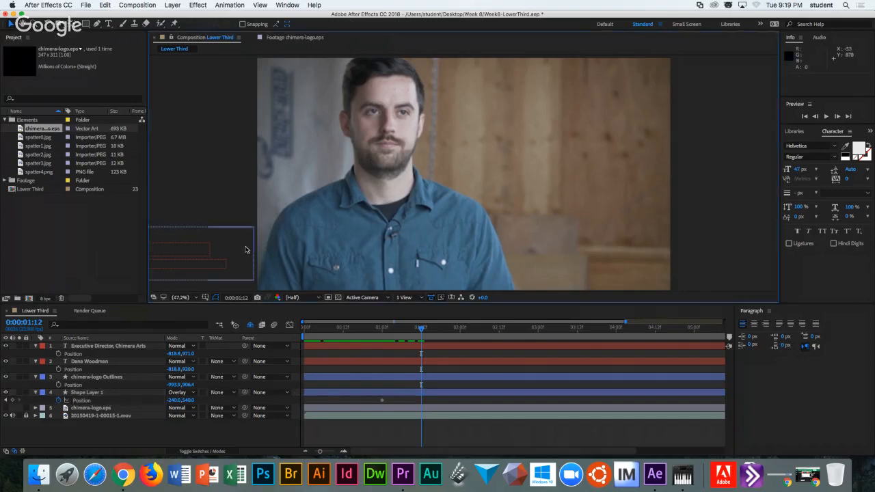
drag(244, 249, 505, 250)
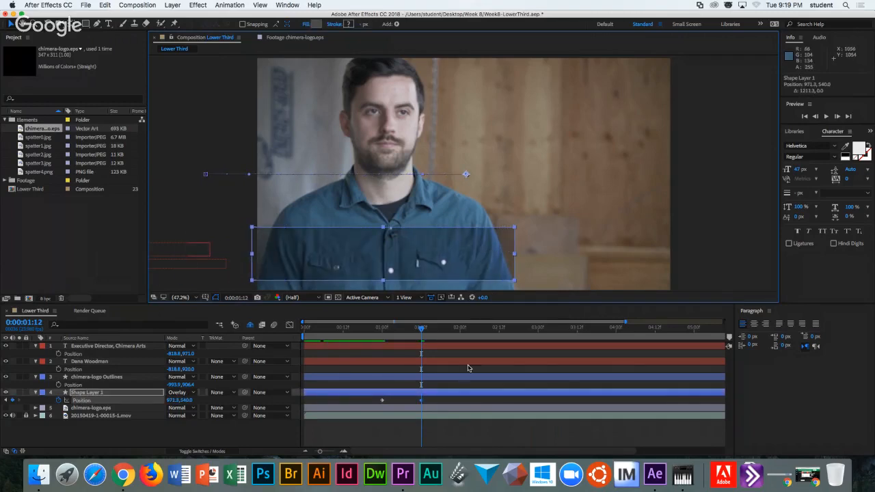
Apply Easy Ease to both of the bar's Position keyframes.
drag(433, 399, 374, 404)
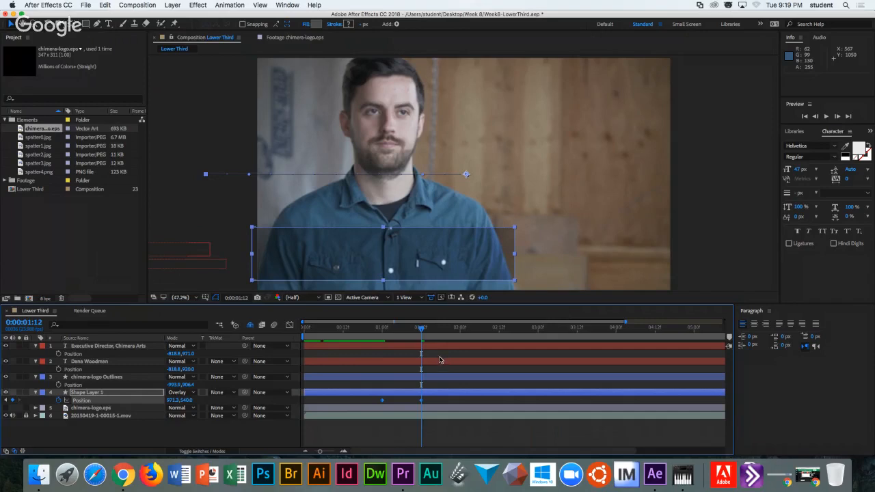
right_click(420, 403)
mouse_move(478, 450)
click(545, 398)
Preview the bar sliding in and return to its landing frame.
mouse_move(356, 330)
mouse_down()
mouse_move(426, 329)
mouse_move(364, 329)
mouse_up()
click(825, 118)
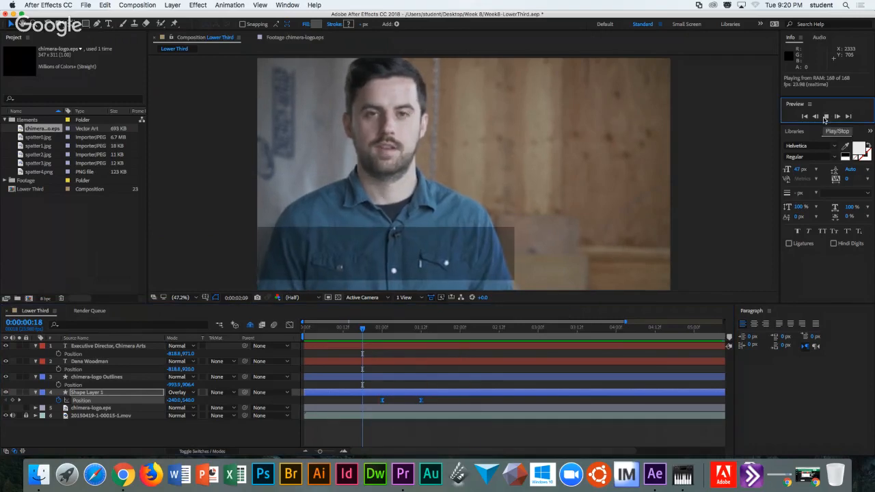
click(825, 117)
drag(372, 329, 418, 330)
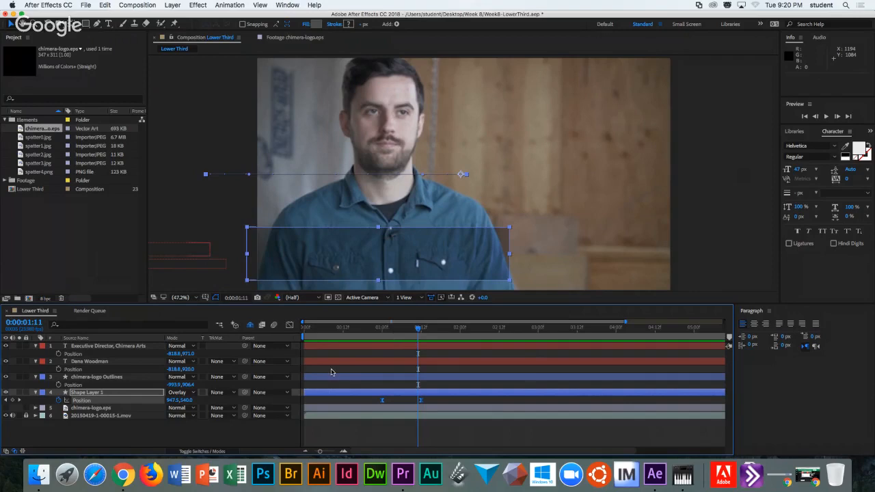
click(117, 435)
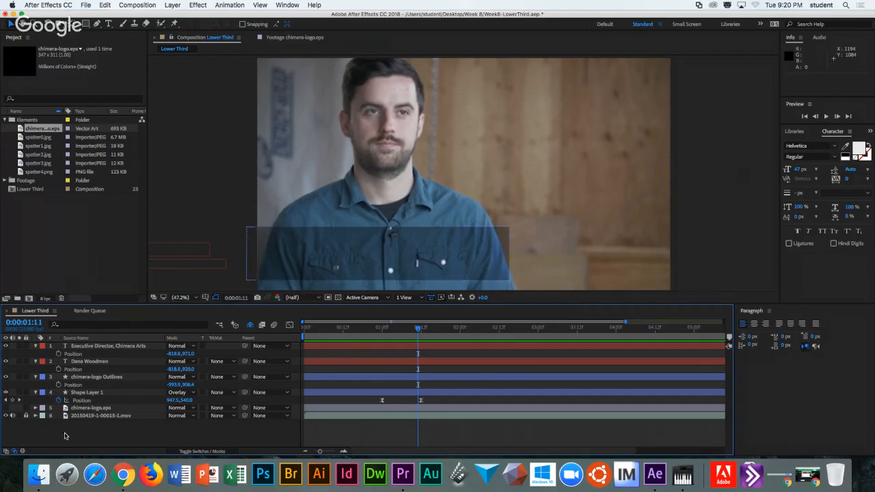
Keyframe the Chimera logo's Position so it slides into the gray bar.
drag(420, 331, 407, 330)
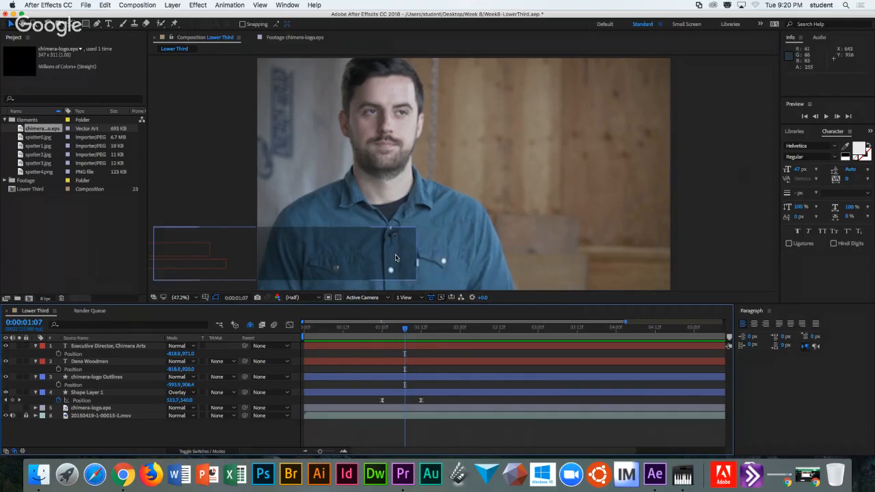
click(59, 386)
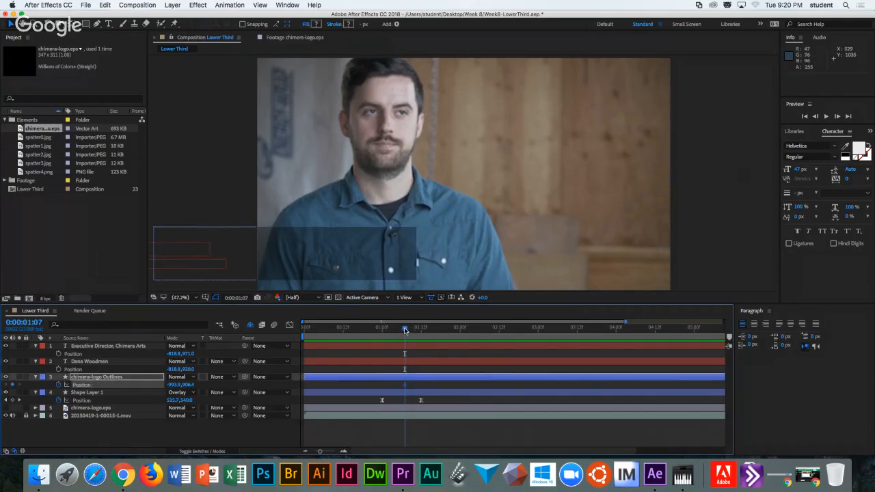
drag(405, 330, 428, 331)
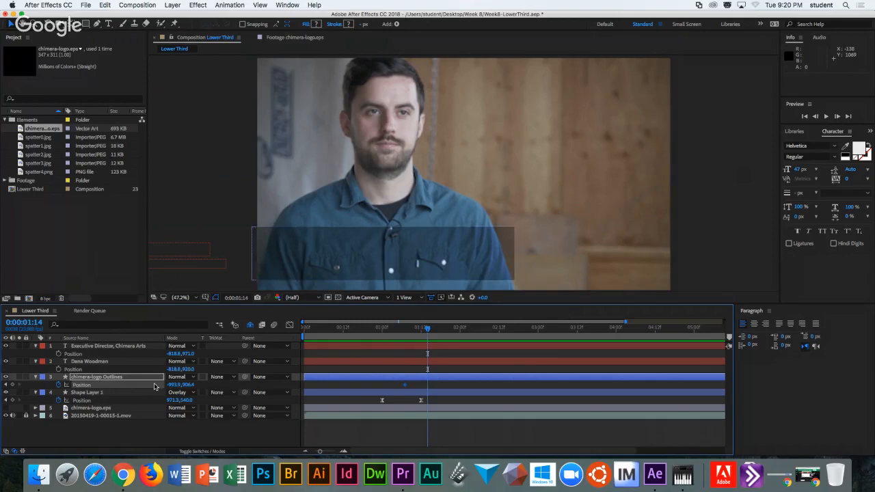
drag(177, 385, 226, 383)
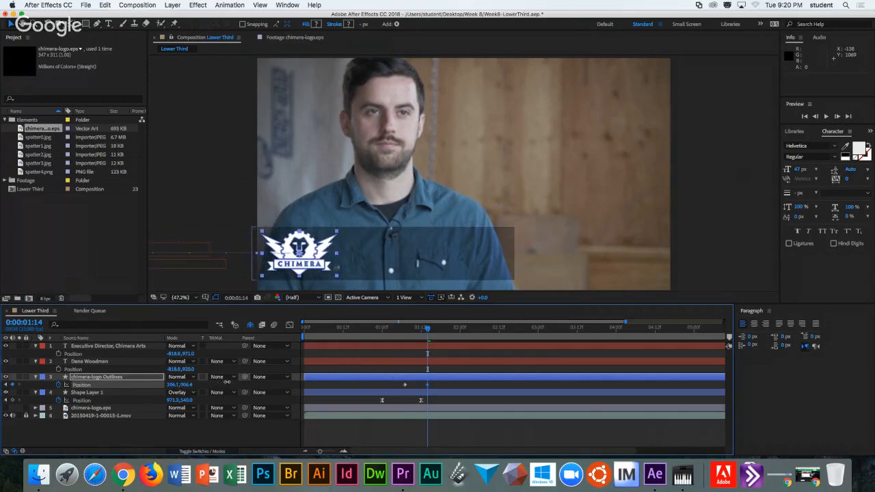
mouse_move(428, 388)
mouse_move(427, 329)
mouse_down()
mouse_move(406, 329)
mouse_move(430, 334)
mouse_up()
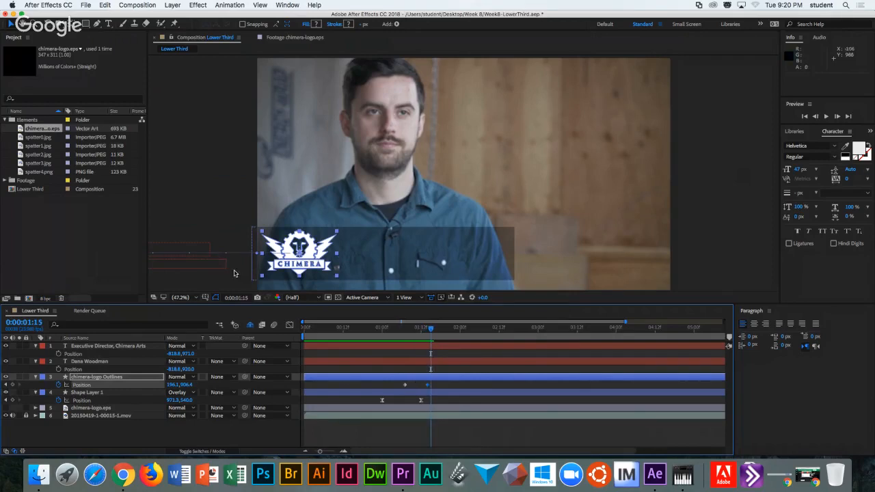
Zoom the viewer to 25% and fine-tune the logo's starting position along its motion path.
click(193, 298)
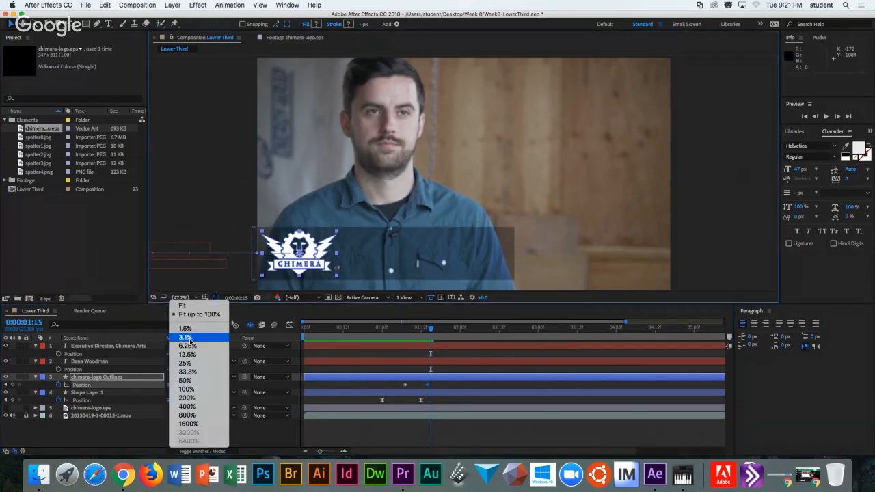
click(185, 363)
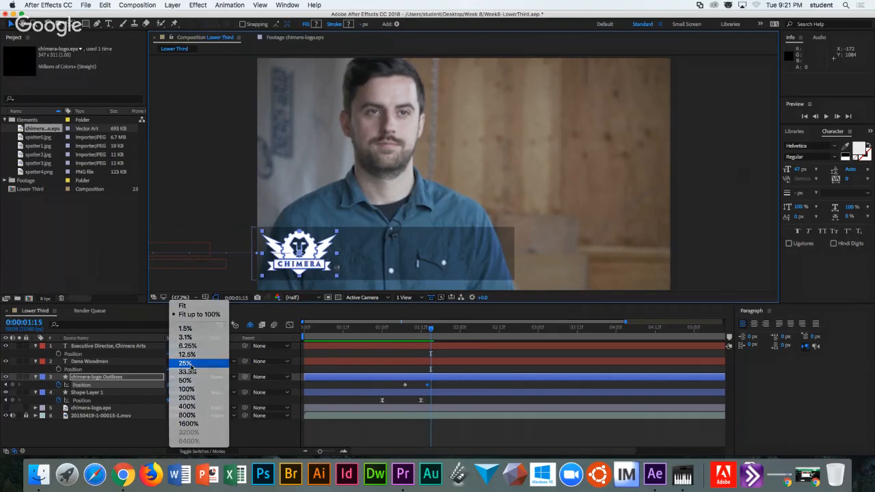
drag(240, 220, 322, 216)
click(431, 330)
drag(432, 329, 406, 331)
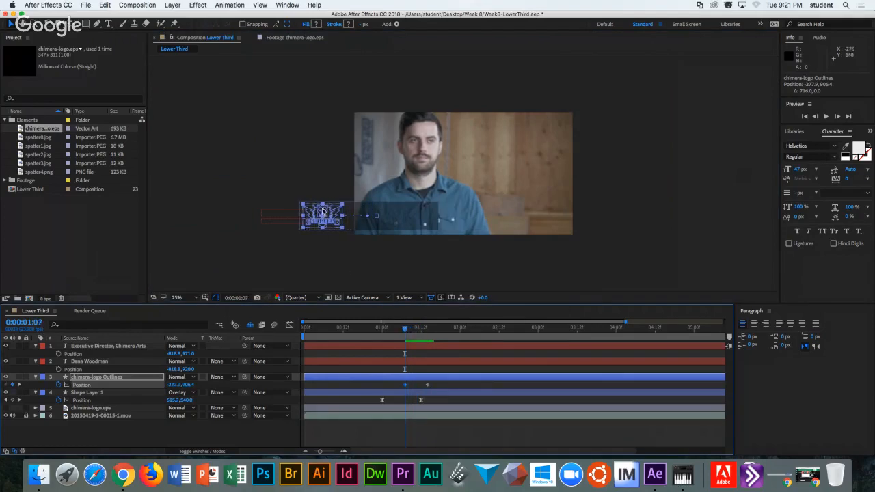
drag(323, 218, 329, 217)
mouse_move(408, 330)
mouse_down()
mouse_move(428, 333)
mouse_move(407, 332)
mouse_move(415, 332)
mouse_up()
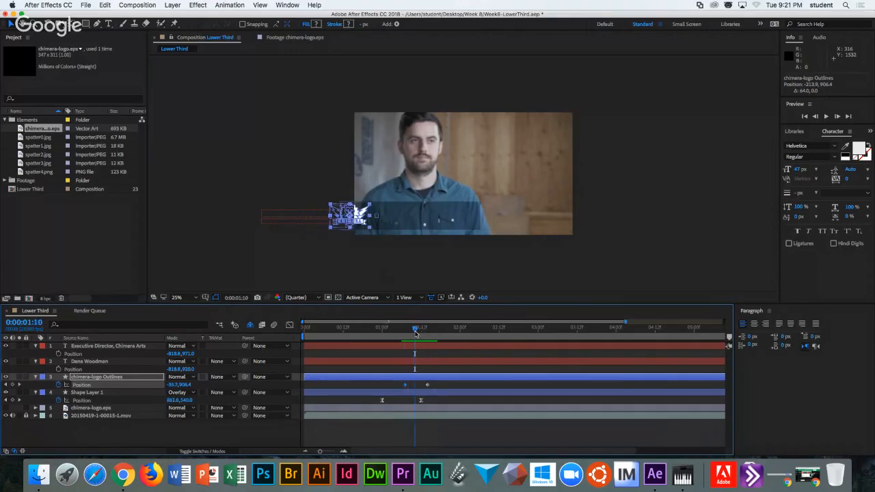
Apply Easy Ease to both logo Position keyframes, then select the title and name text layers.
drag(441, 383, 398, 394)
right_click(409, 390)
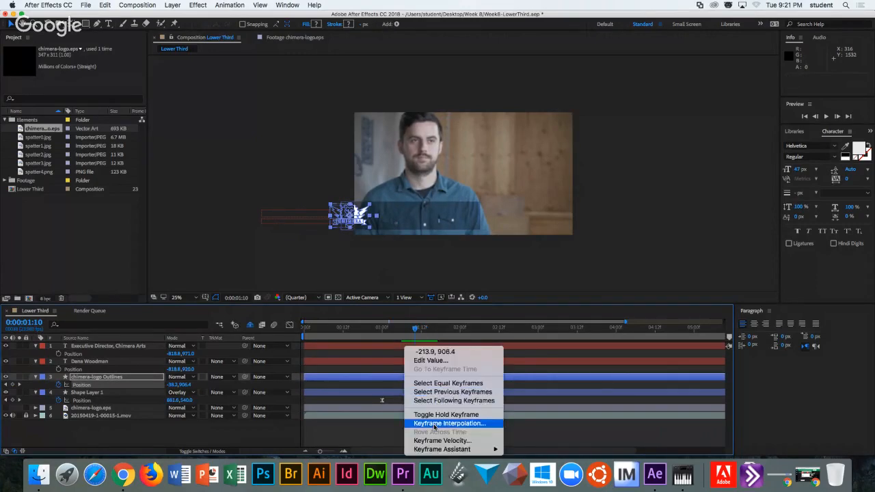
mouse_move(445, 449)
click(528, 398)
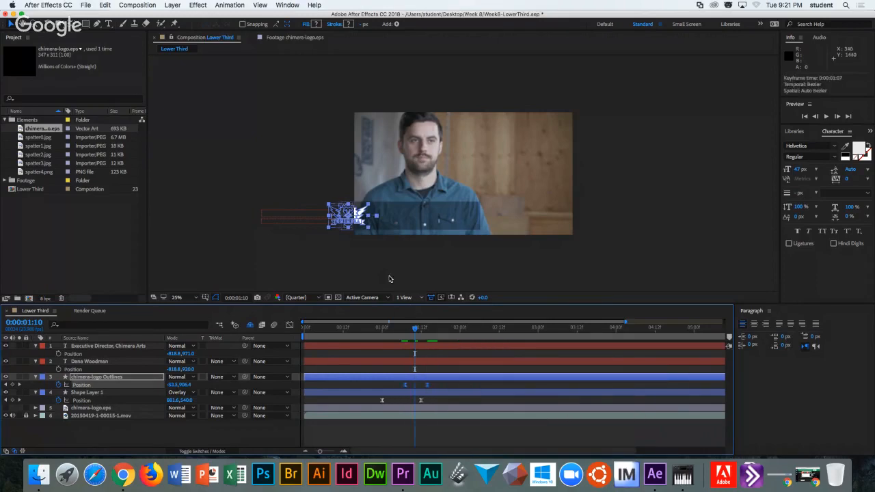
mouse_move(418, 329)
mouse_down()
mouse_move(410, 327)
mouse_move(435, 331)
mouse_up()
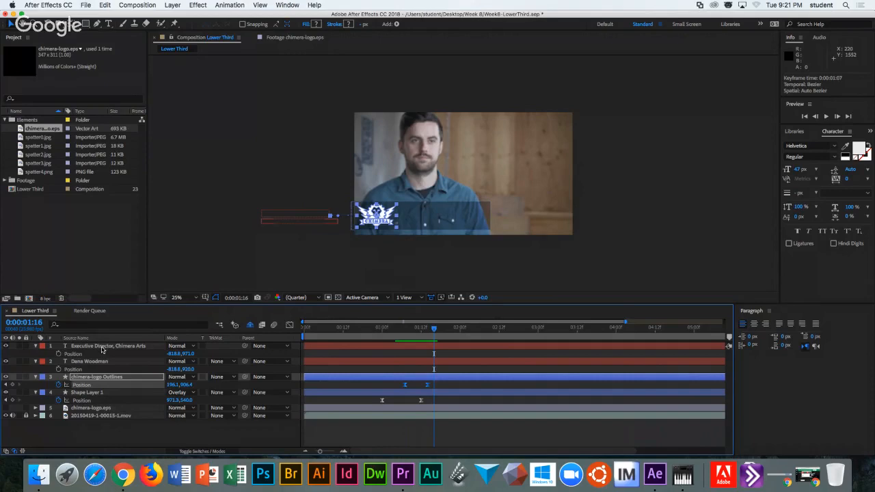
click(103, 347)
shift+click(103, 363)
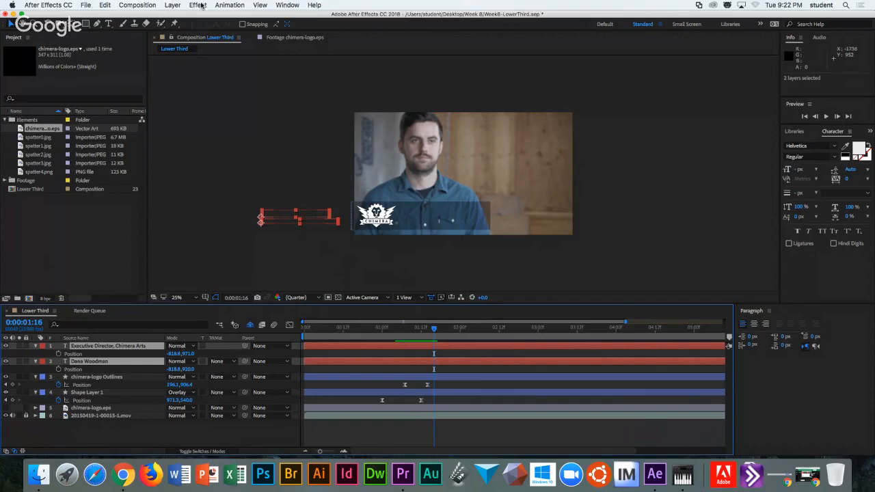
Pre-compose the title and name text layers into one nested comp and select it.
click(171, 5)
click(192, 326)
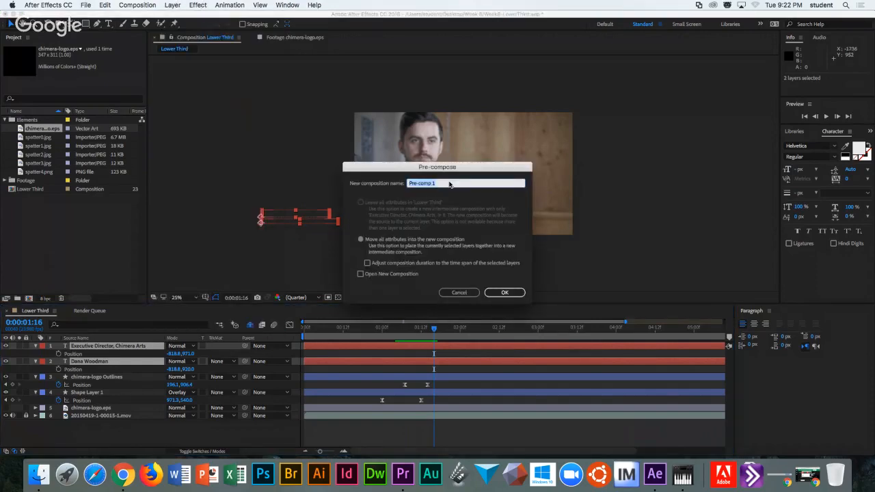
text(Dana's Name)
click(506, 293)
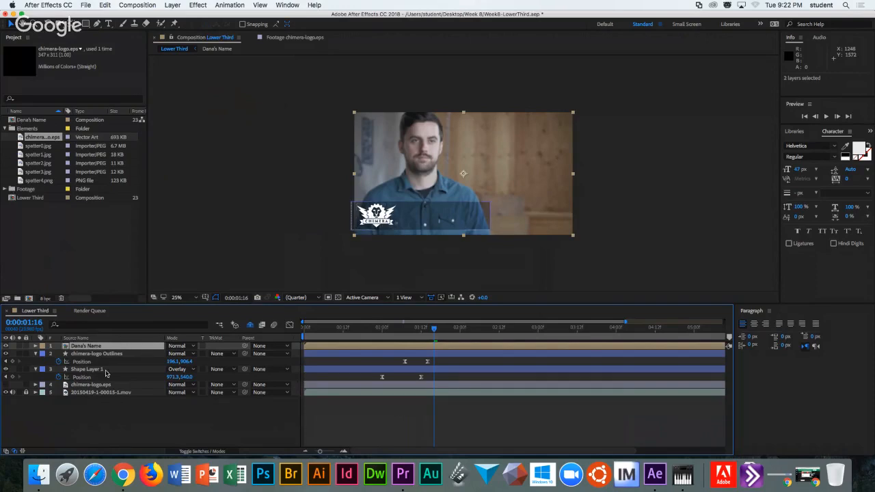
click(80, 349)
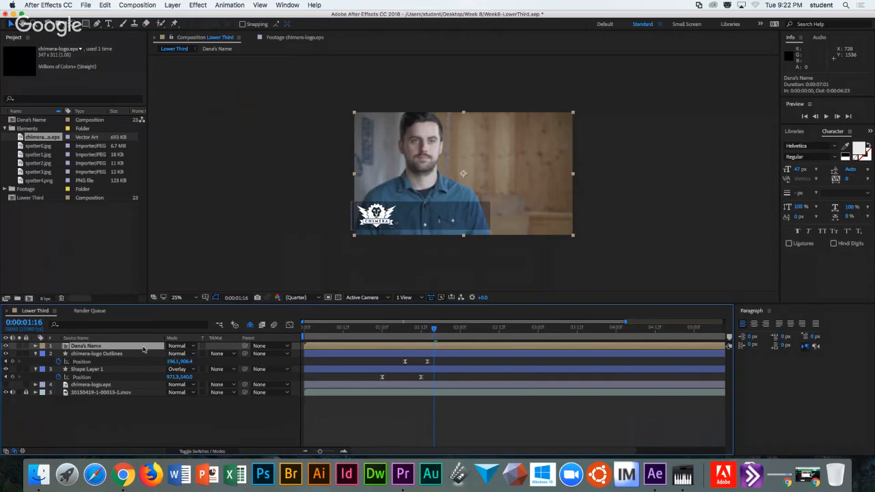
Try a Position keyframe and move on the nested layer, then undo back to before pre-composing.
key(p)
click(59, 354)
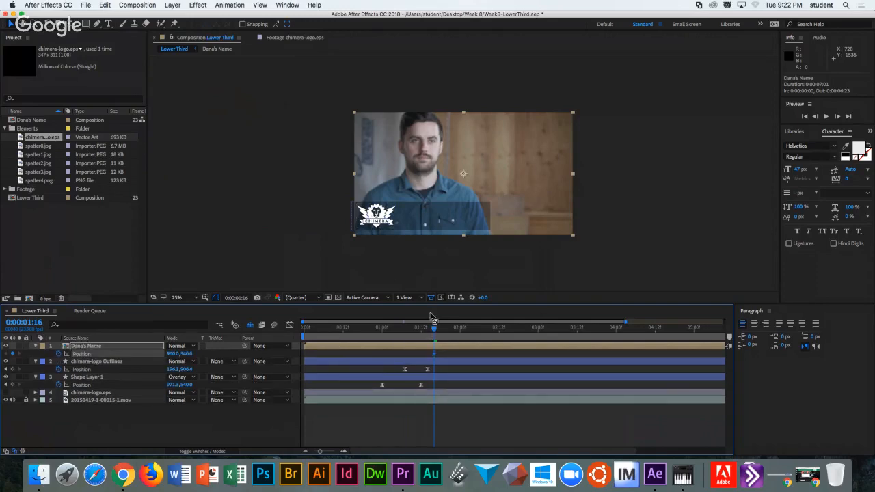
drag(434, 332, 479, 332)
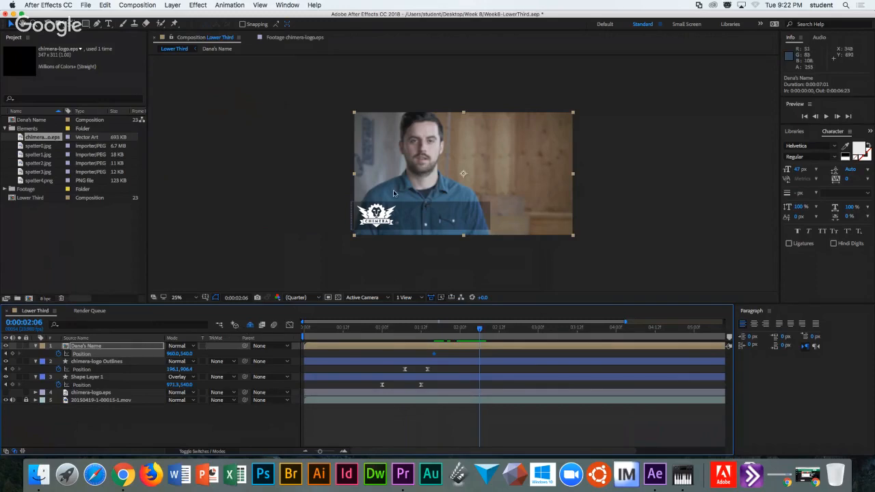
click(463, 176)
drag(463, 177, 615, 174)
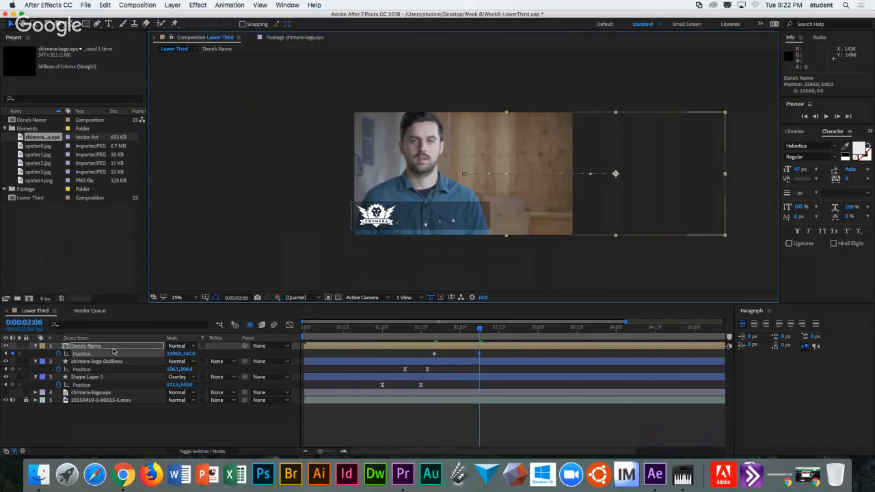
key(super+z)
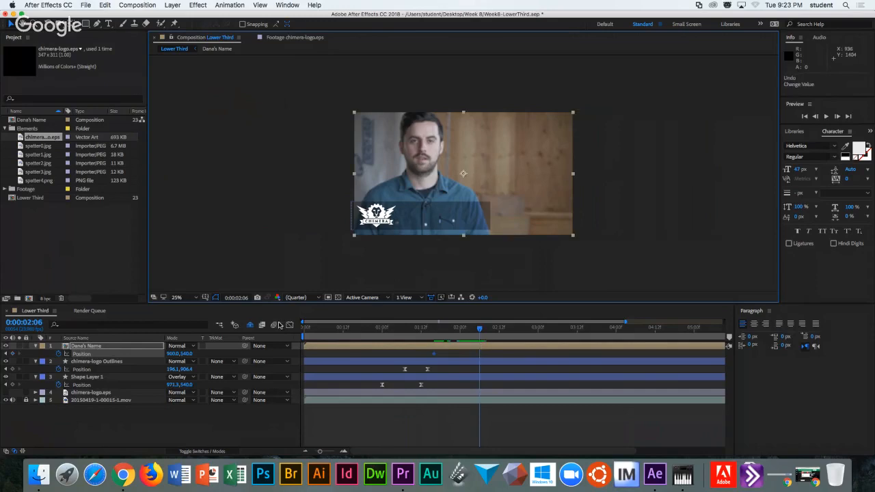
key(super+z)
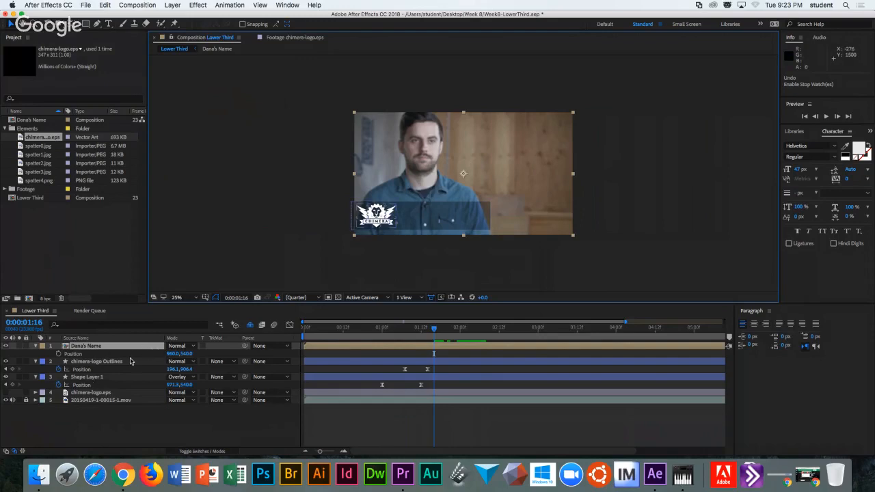
key(super+z)
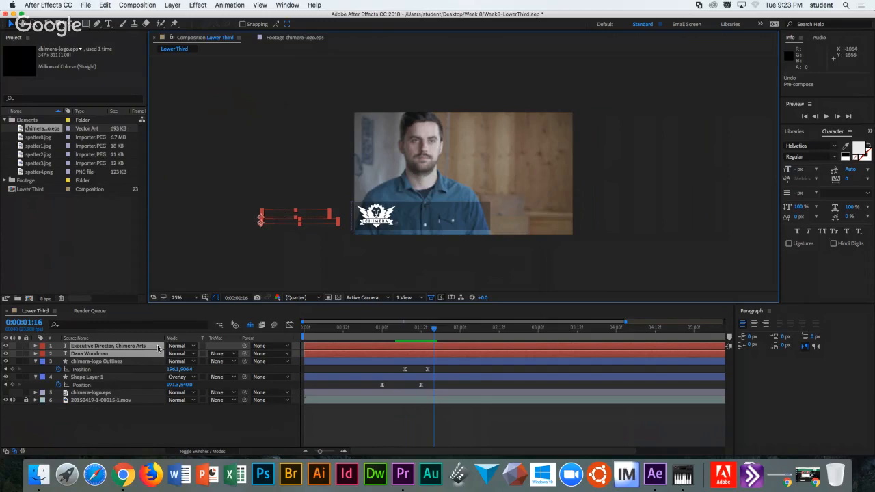
Slide both text layers' Position X into the gray bar, then reselect title and name layers.
key(p)
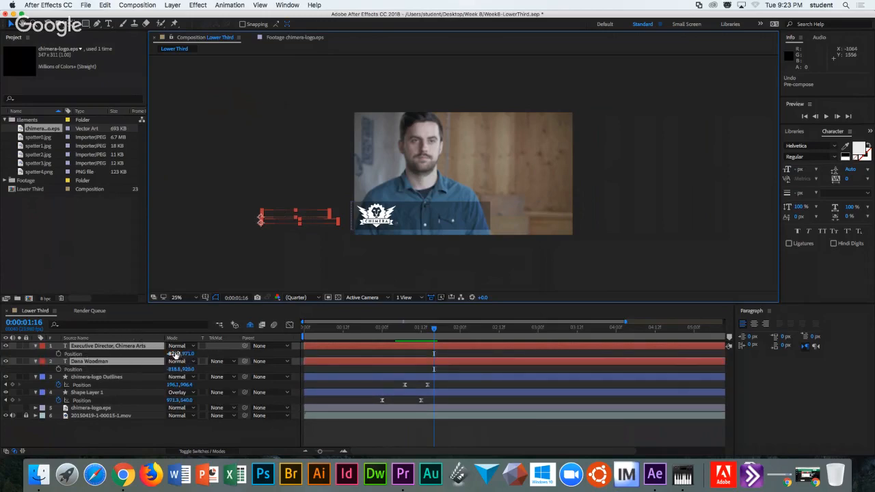
drag(173, 354, 224, 350)
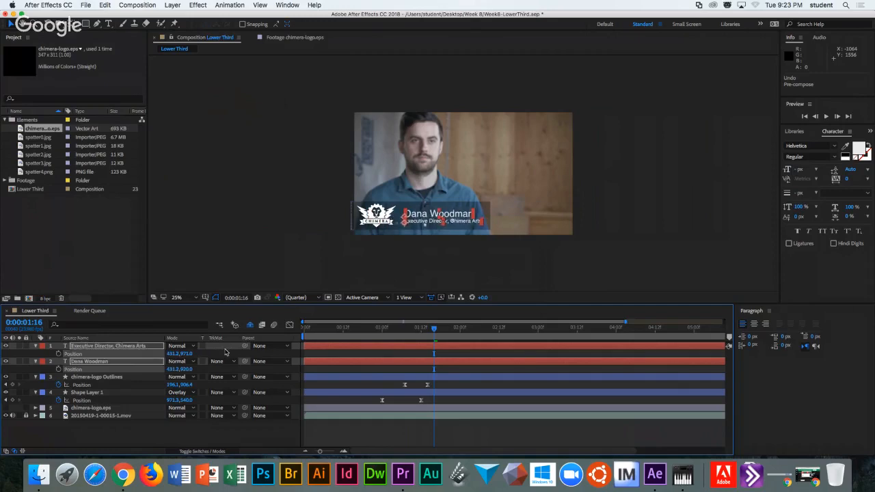
click(124, 362)
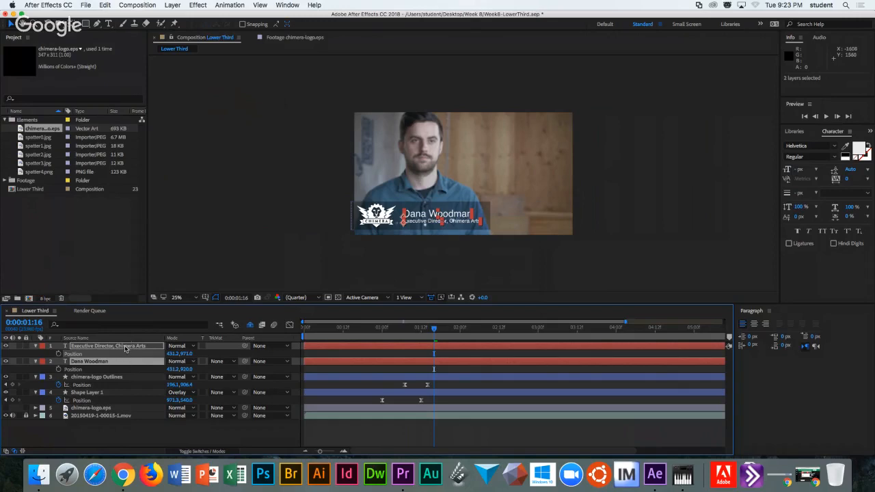
click(135, 440)
click(128, 347)
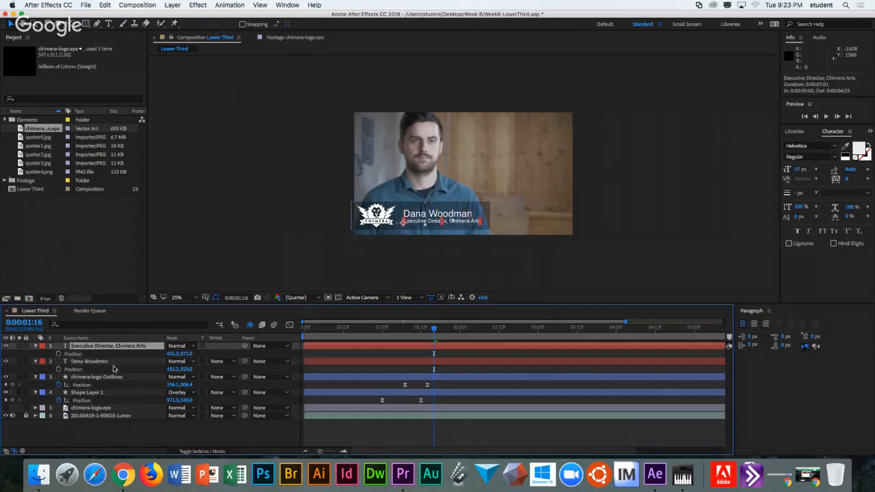
shift+click(109, 363)
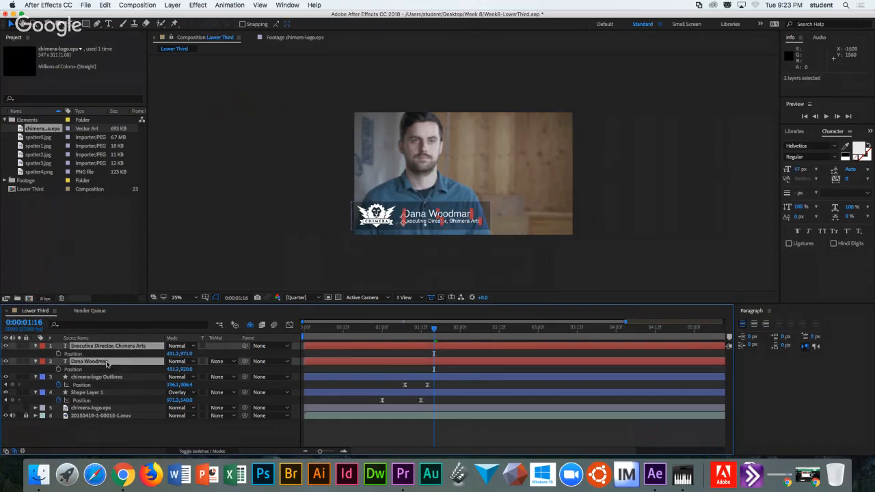
Pre-compose the two selected text layers into a new nested composition.
click(197, 5)
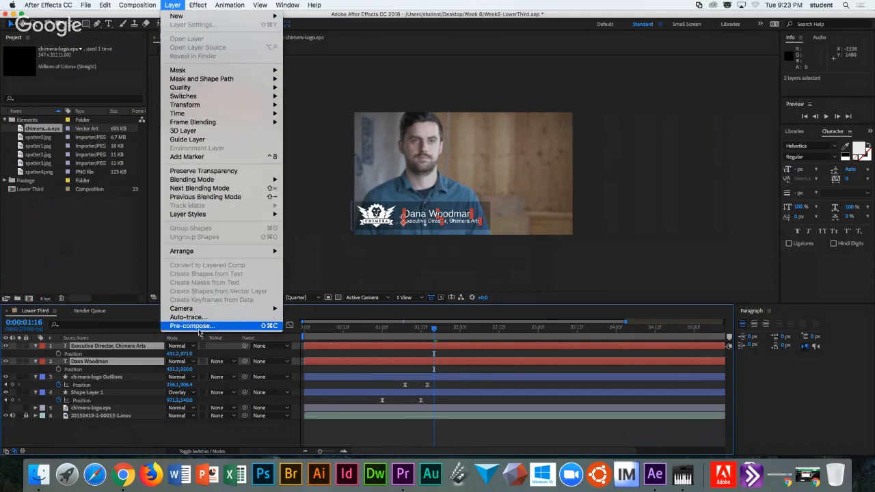
click(201, 331)
text(C)
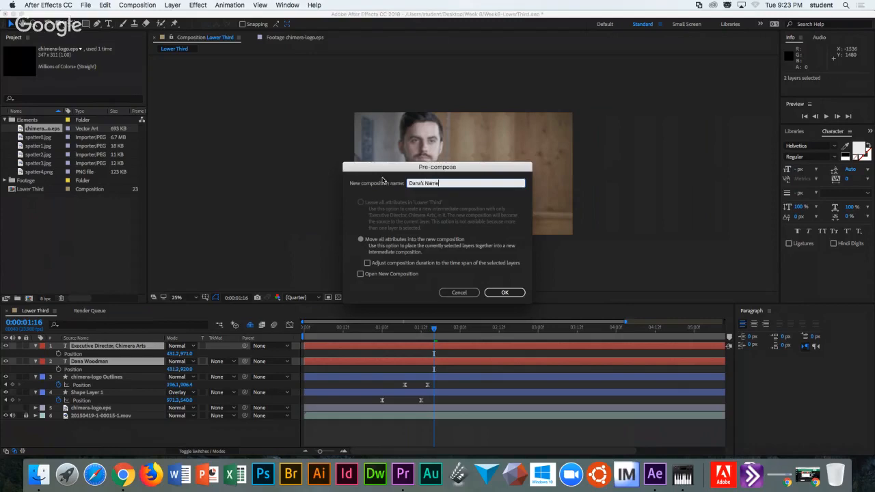
click(504, 292)
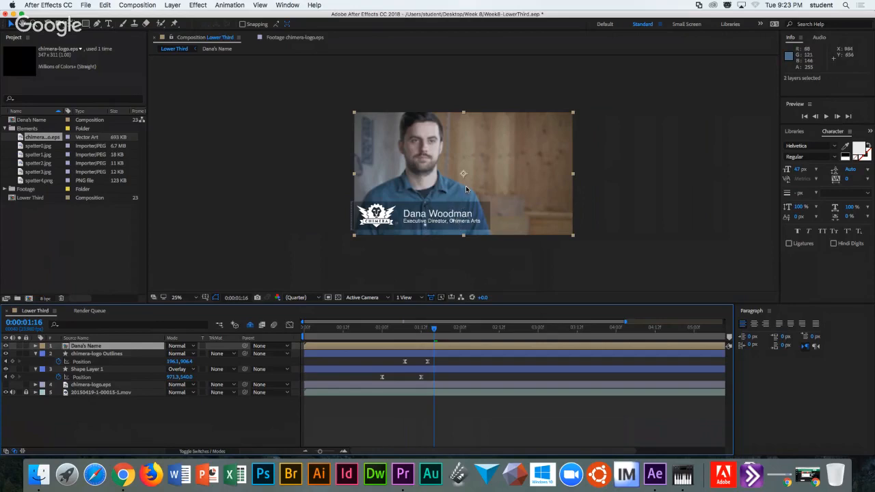
Draw a rectangular mask around the name and title text on the nested layer.
mouse_move(468, 191)
mouse_down()
mouse_move(326, 192)
mouse_move(577, 204)
mouse_move(531, 126)
mouse_move(547, 219)
mouse_move(507, 205)
mouse_move(508, 130)
mouse_move(468, 186)
mouse_up()
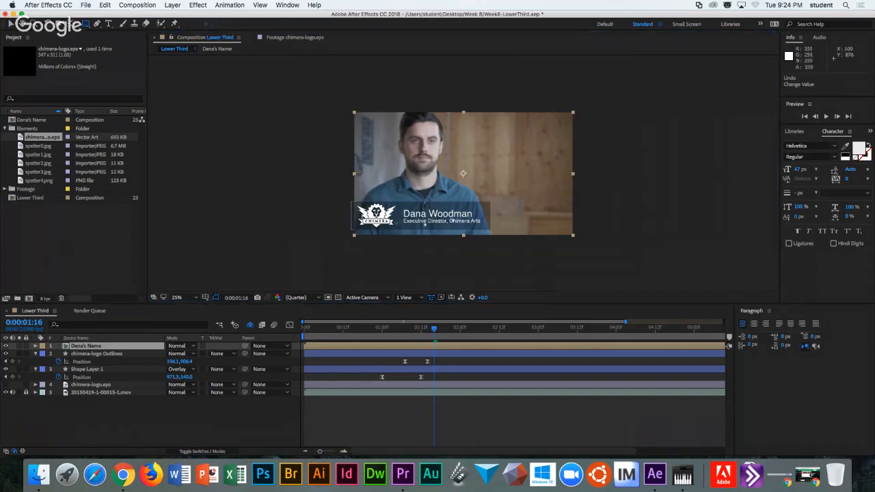
drag(402, 201, 491, 230)
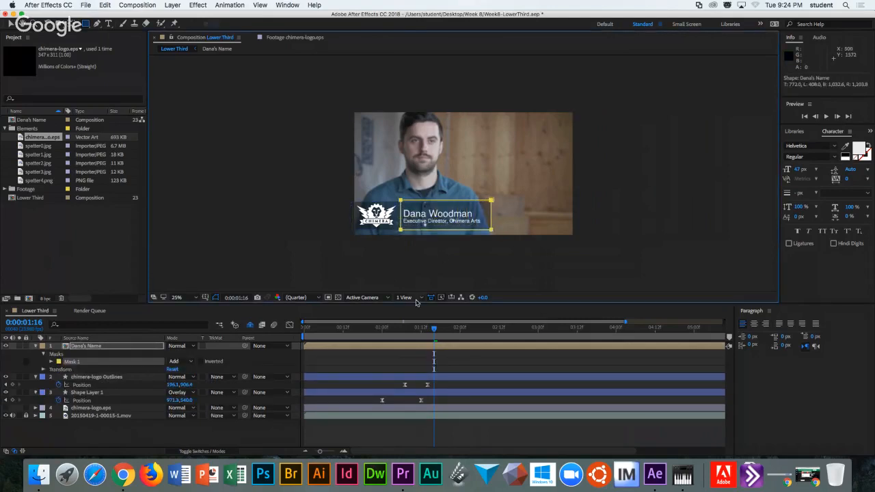
drag(433, 331, 418, 331)
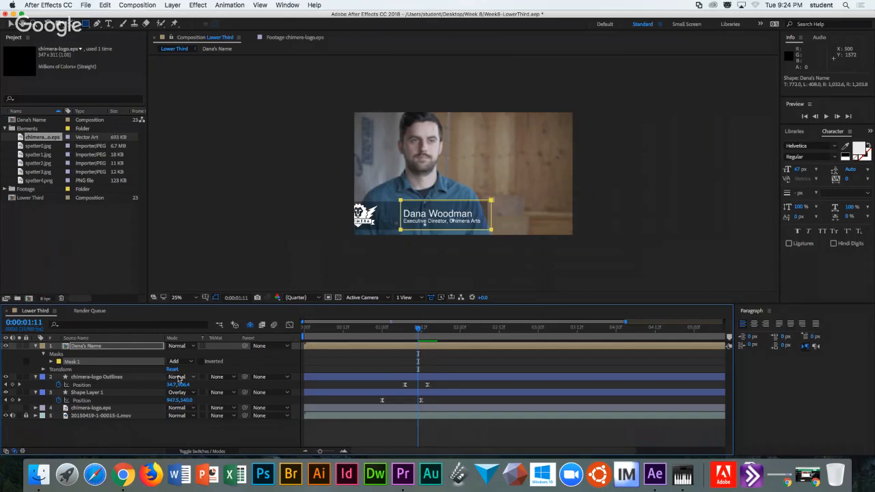
Set a starting Position keyframe on the nested text layer with X at -816, off the left edge.
key(p)
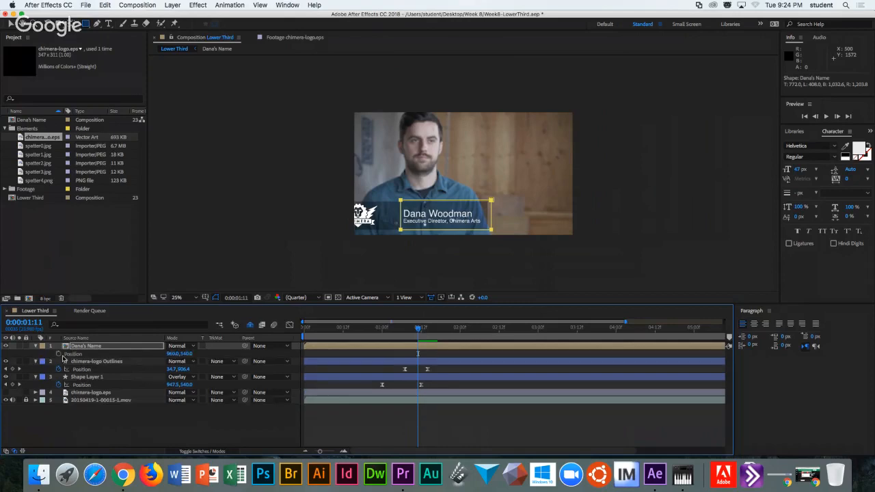
click(59, 353)
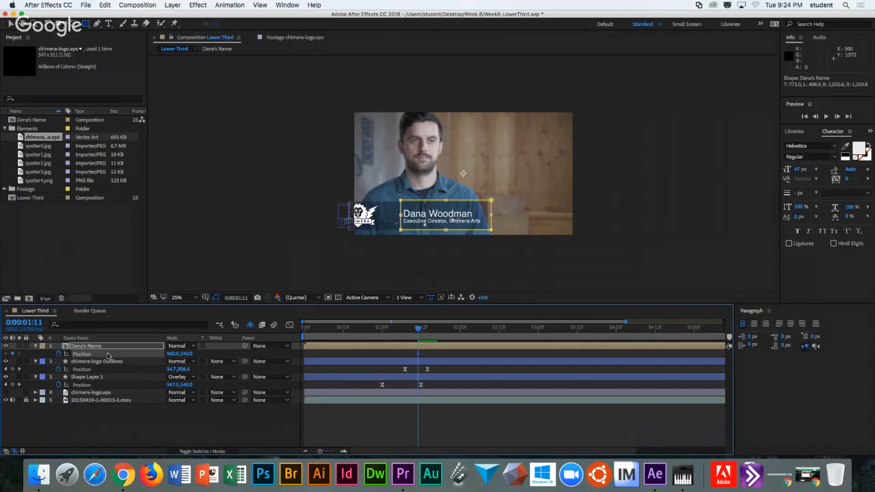
click(173, 354)
text(-816)
key(Return)
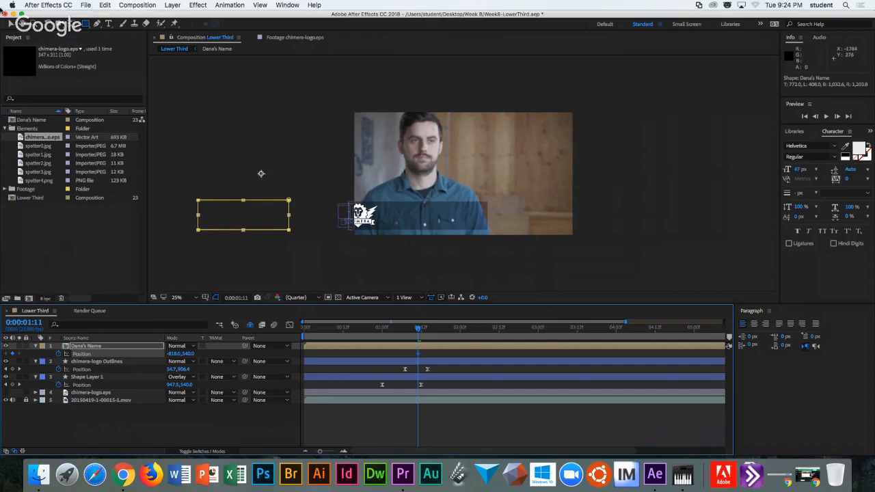
click(10, 24)
drag(262, 173, 324, 176)
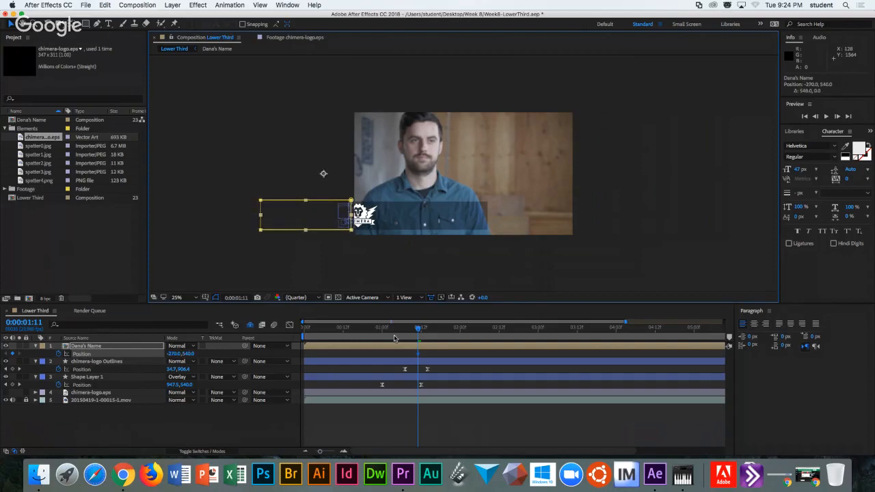
At about 0:00:01:21, set Position X to 960 so the text lands in the lower third.
drag(422, 331, 452, 330)
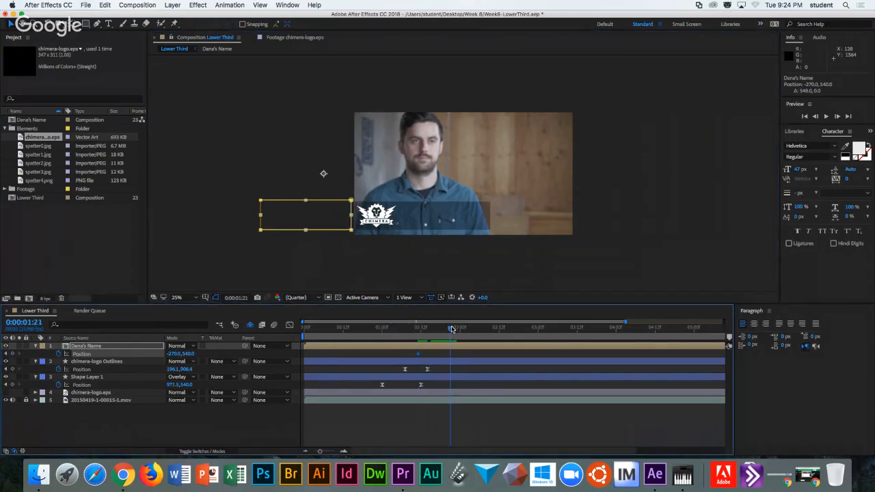
click(175, 354)
text(960)
key(Return)
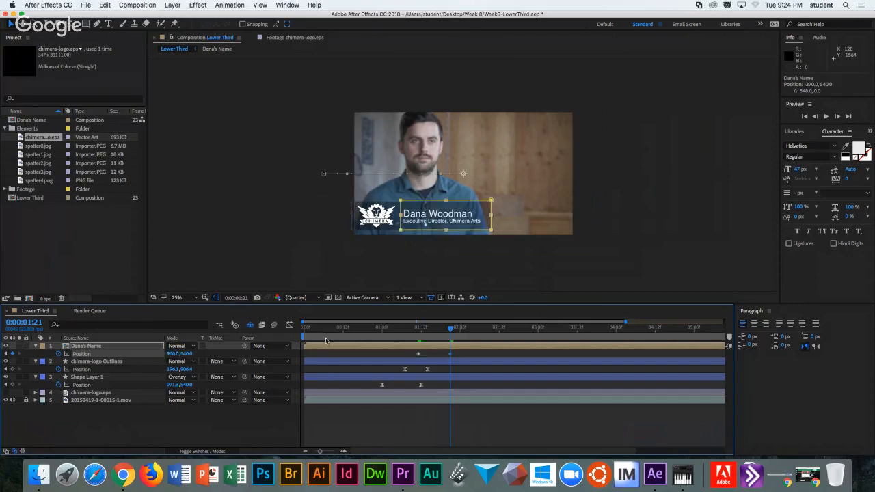
Apply Easy Ease to both text Position keyframes and preview the slide-in from 0:00:00:20.
drag(460, 351, 410, 365)
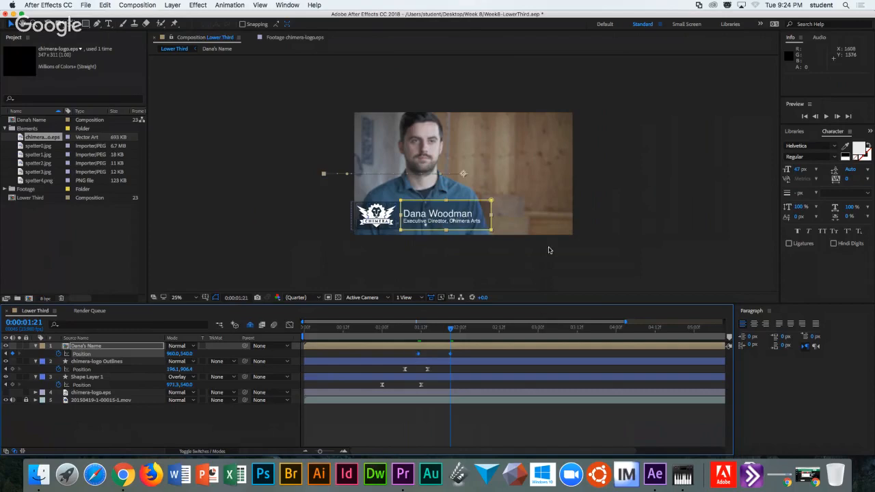
right_click(451, 355)
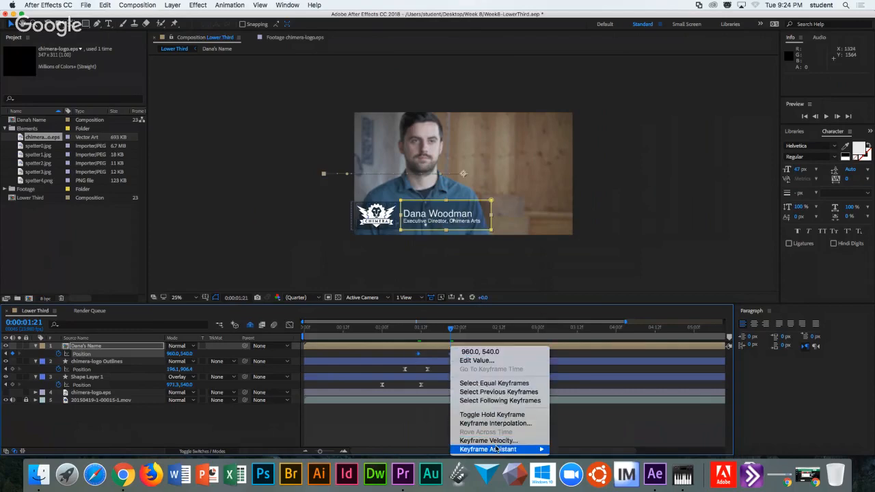
mouse_move(499, 450)
click(575, 398)
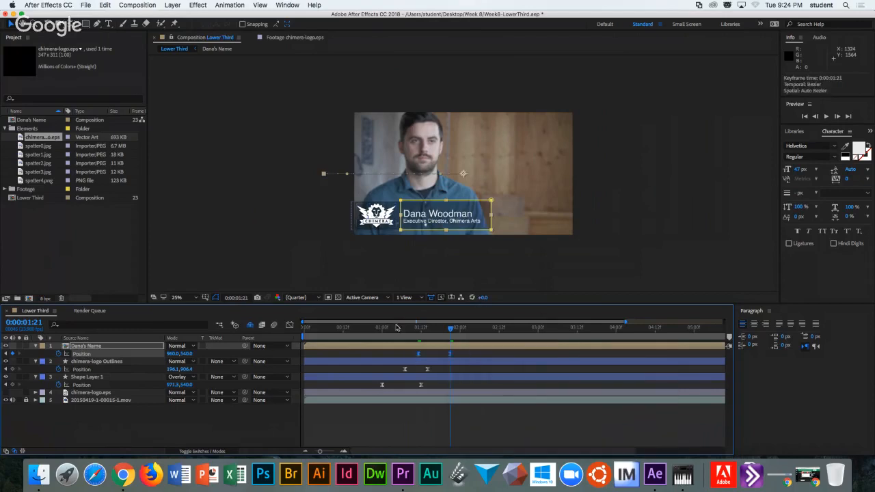
click(370, 329)
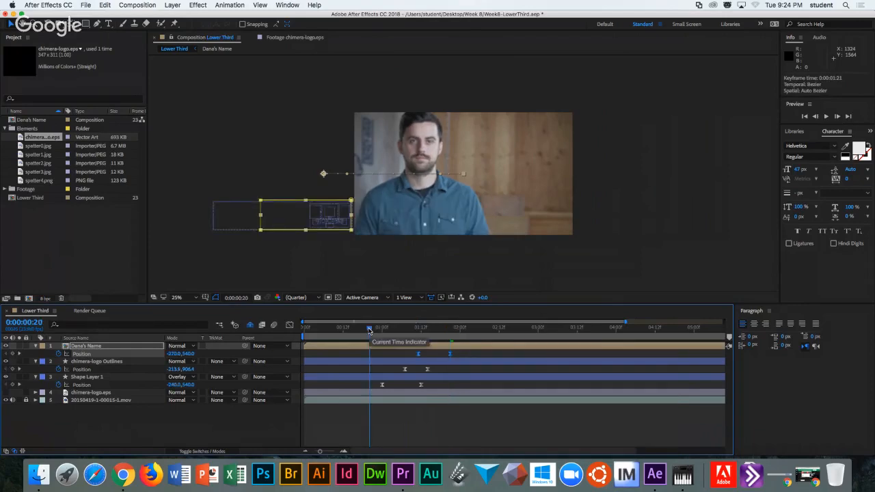
drag(370, 329, 446, 320)
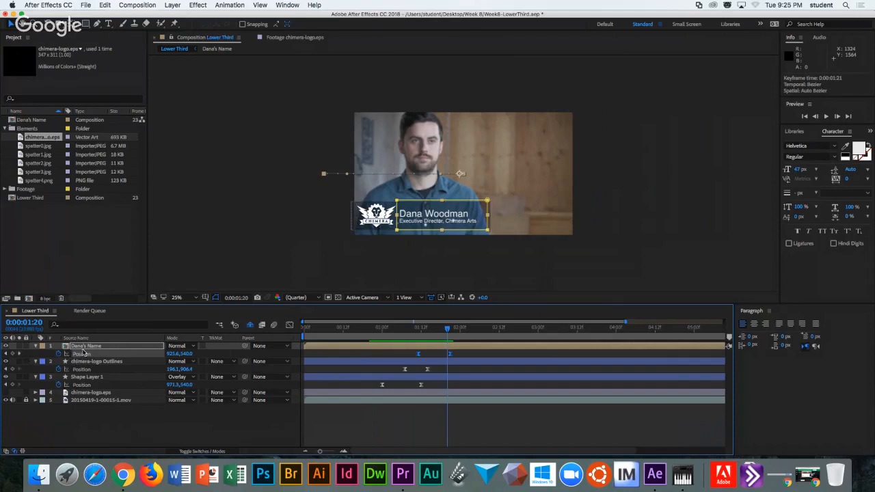
Add Mask Path keyframes at 0:00:01:20 and 0:00:01:10, moving the mask right at 1:10.
click(82, 352)
key(m)
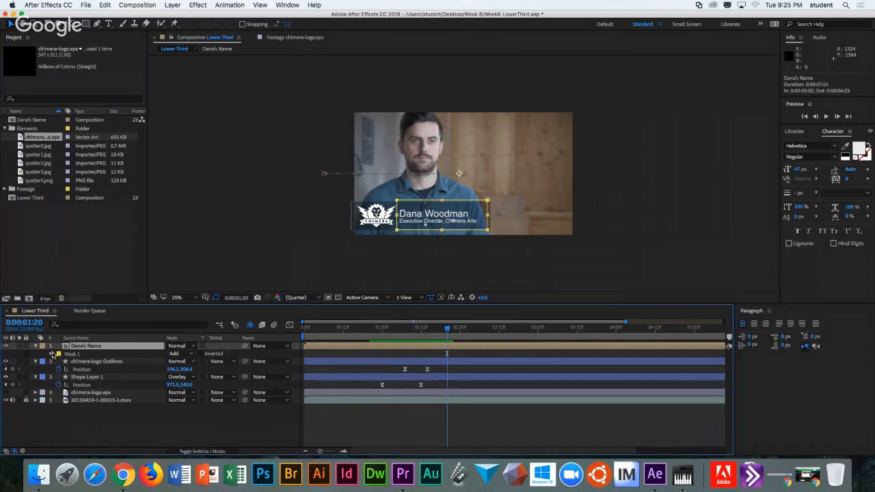
click(51, 354)
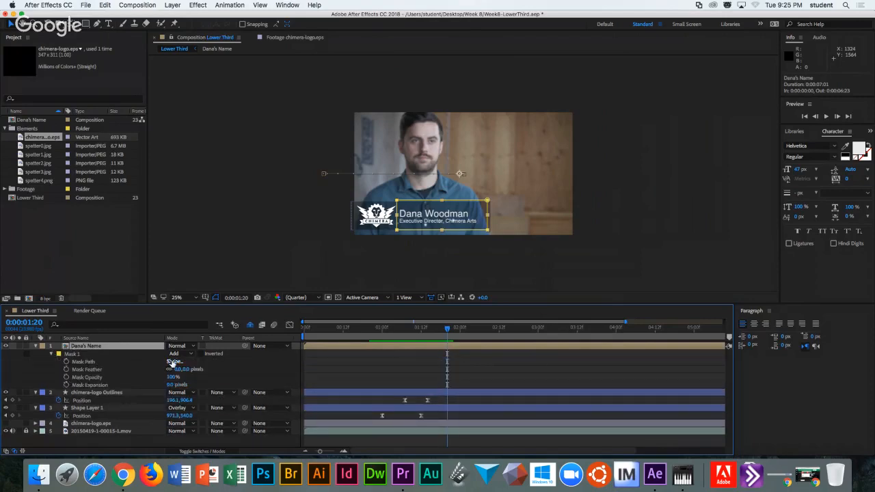
click(67, 362)
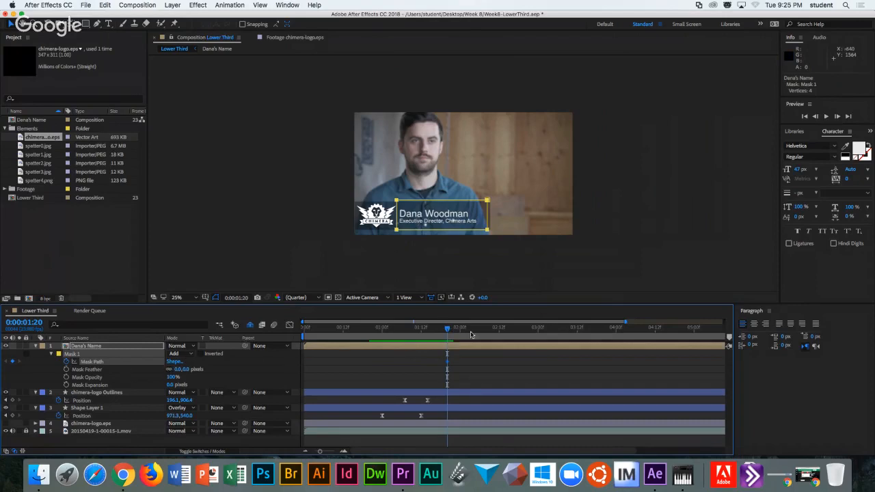
drag(447, 331, 415, 331)
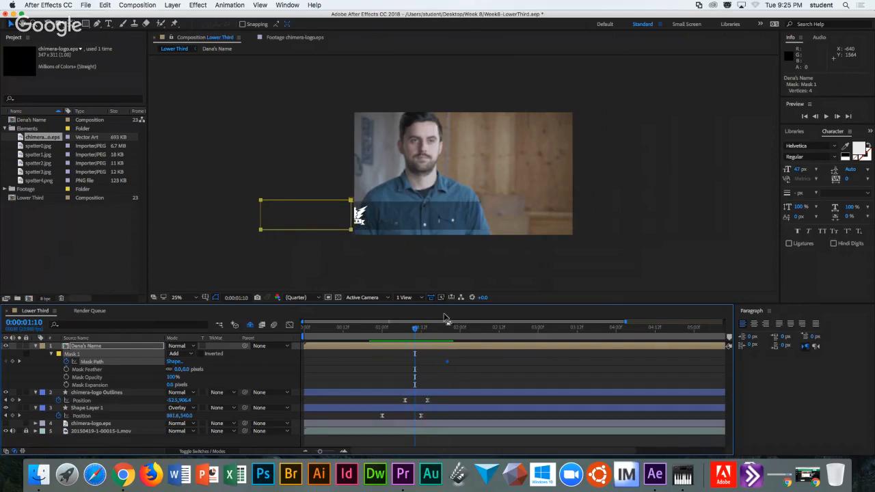
click(12, 362)
drag(346, 232, 474, 231)
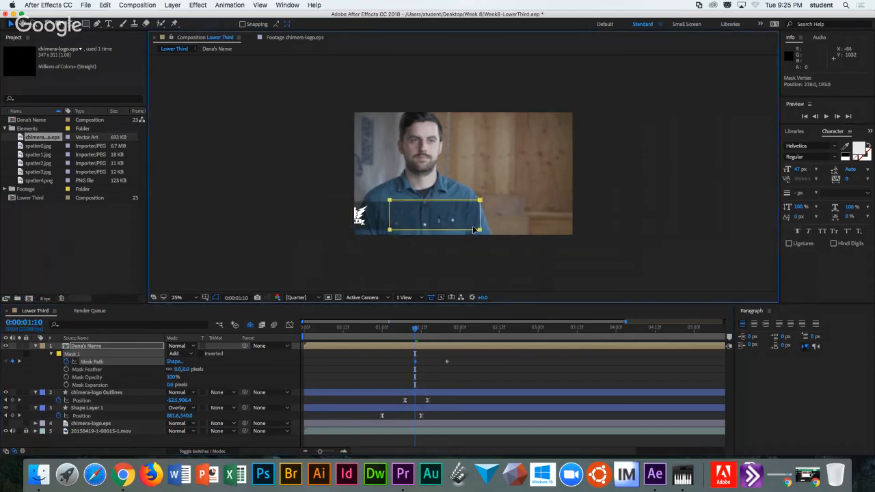
drag(415, 331, 441, 328)
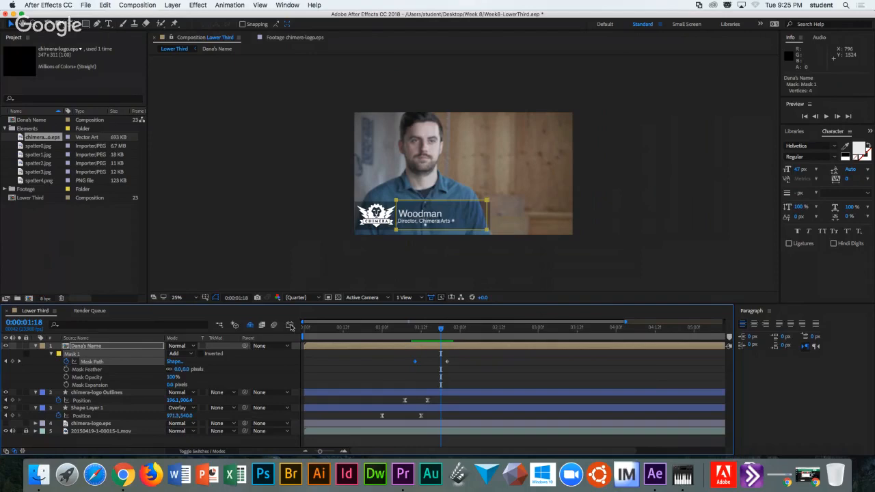
click(290, 325)
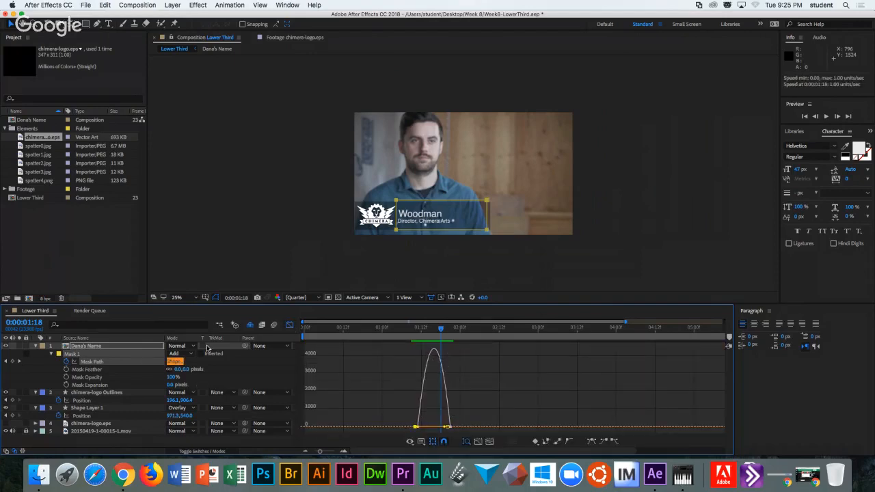
click(290, 326)
drag(408, 354, 430, 371)
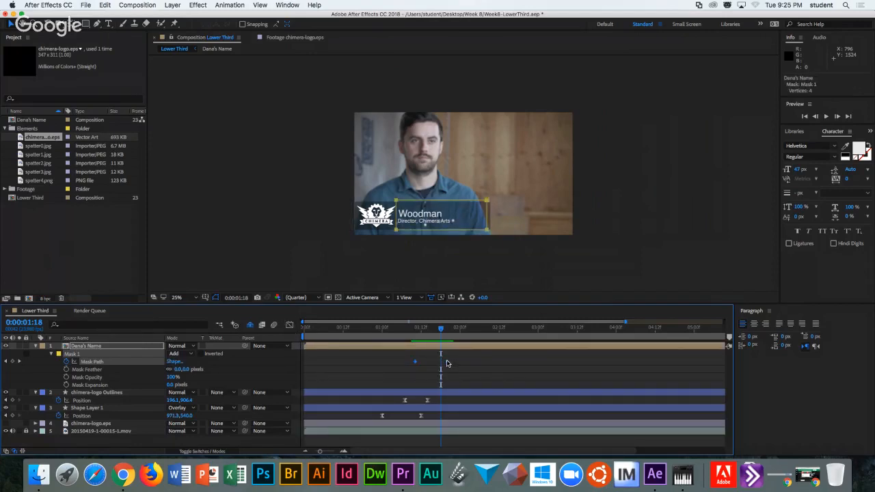
right_click(446, 362)
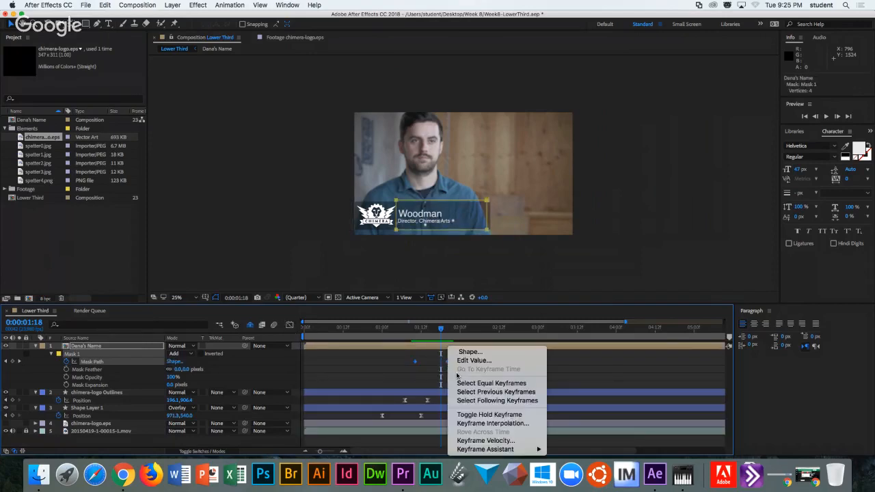
click(481, 415)
mouse_move(412, 330)
mouse_down()
mouse_move(453, 328)
mouse_move(415, 333)
mouse_up()
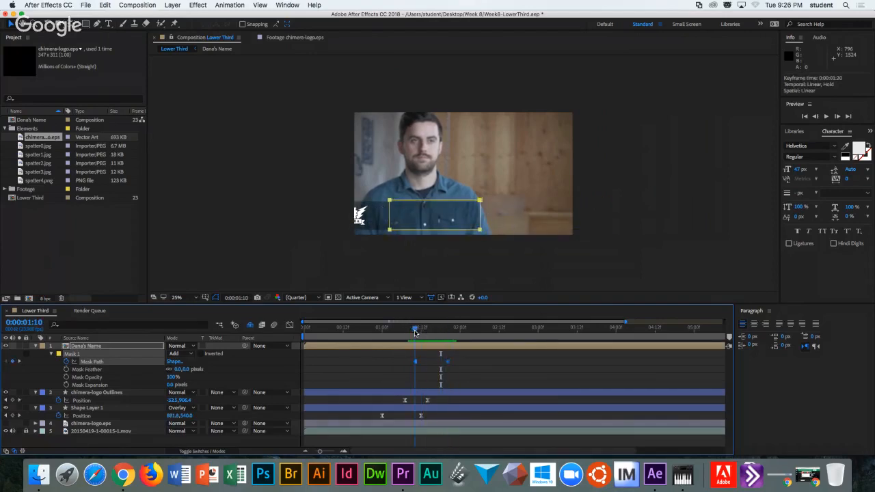
right_click(446, 363)
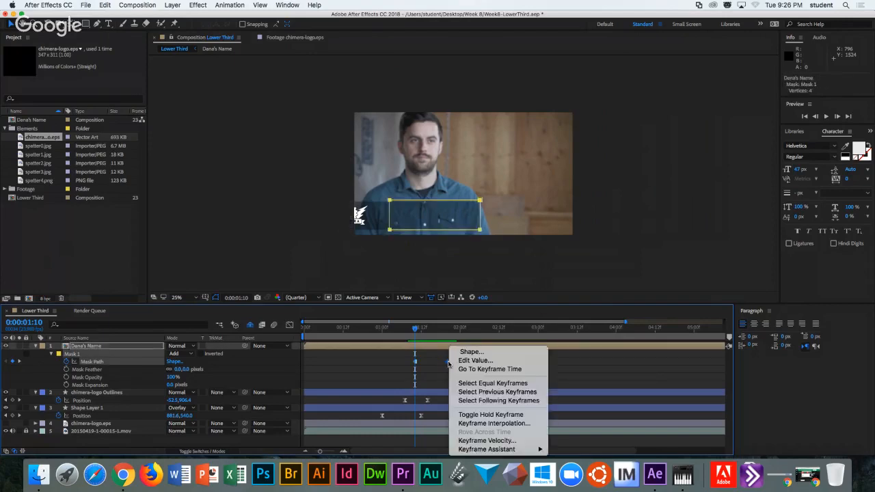
click(493, 412)
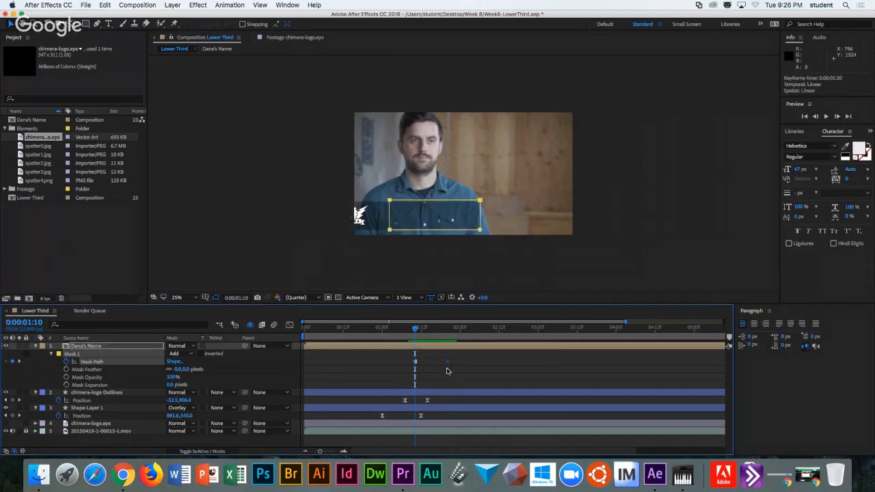
drag(417, 331, 448, 331)
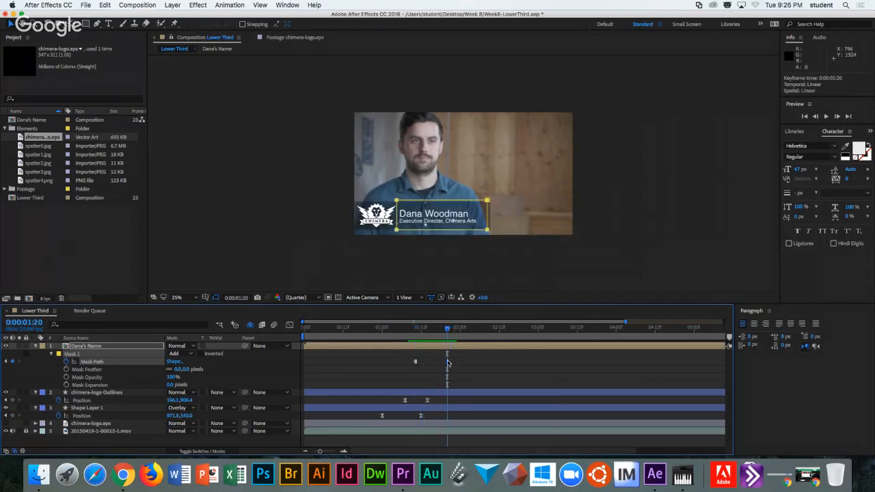
key(super+z)
key(Page_Up)
key(Page_Up)
mouse_move(417, 334)
mouse_down()
mouse_move(448, 329)
mouse_move(411, 330)
mouse_up()
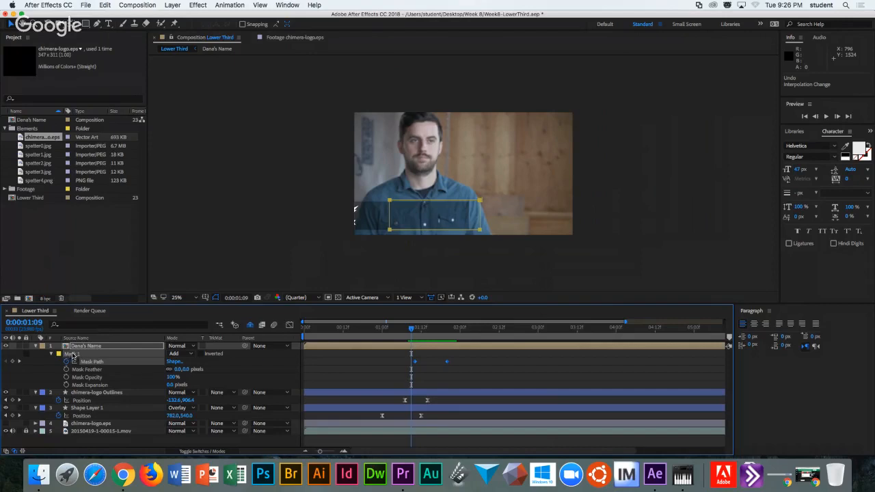
click(83, 348)
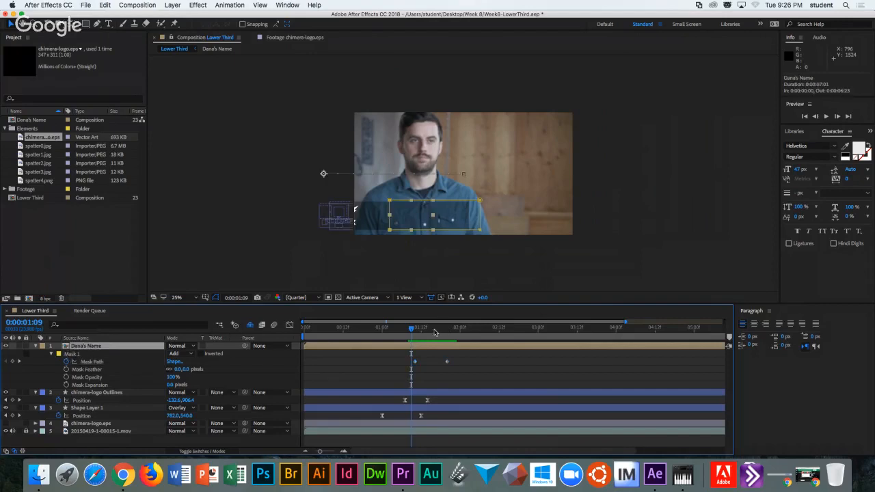
Undo the Mask Path keyframe edits until Mask 1 is removed from the name layer.
drag(410, 329, 441, 331)
drag(404, 354, 479, 370)
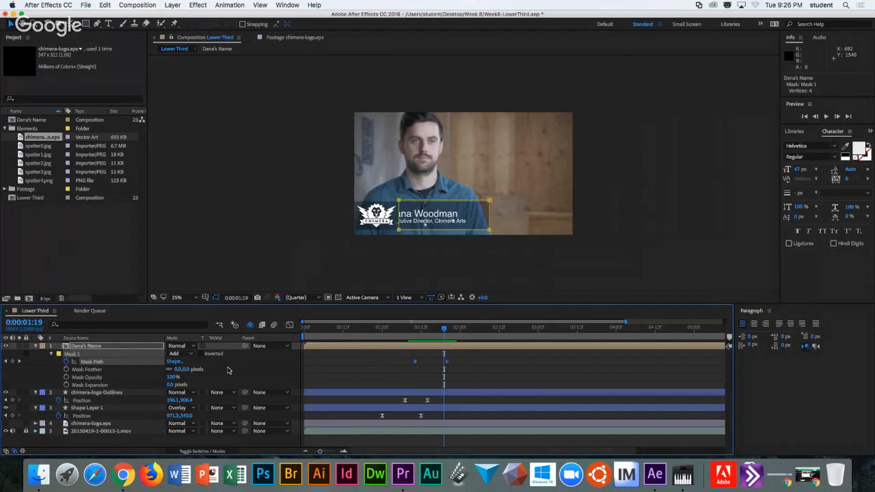
key(super+z)
key(super+z)
key(super+z)
key(super+z)
key(super+z)
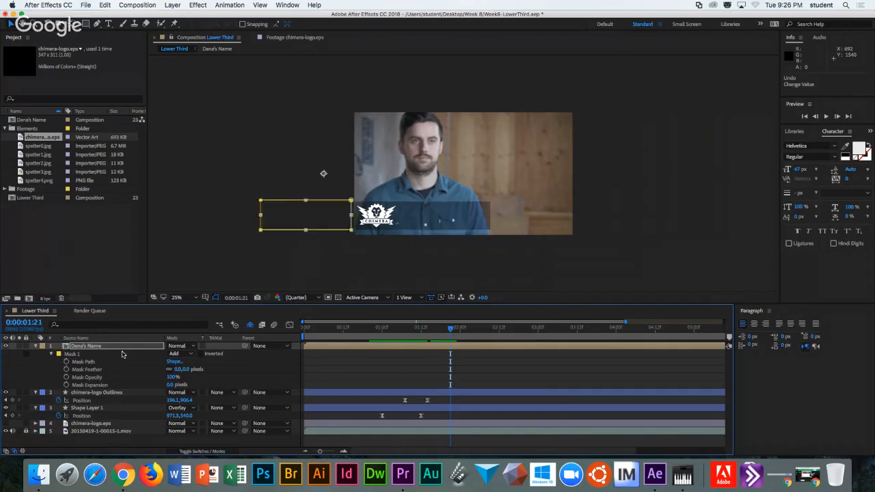
key(super+z)
key(super+z)
key(super+z)
key(super+z)
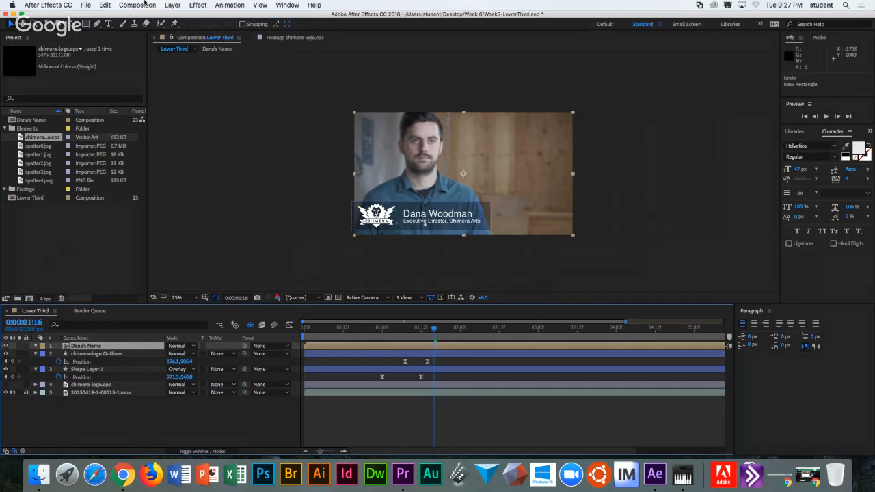
Create a full-frame solid named 'White' with colour FFFFFF.
click(170, 5)
mouse_move(175, 19)
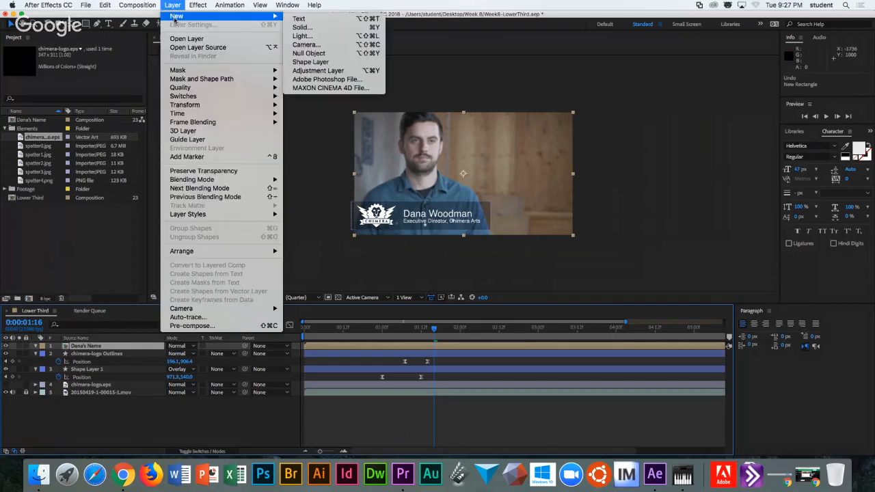
click(301, 27)
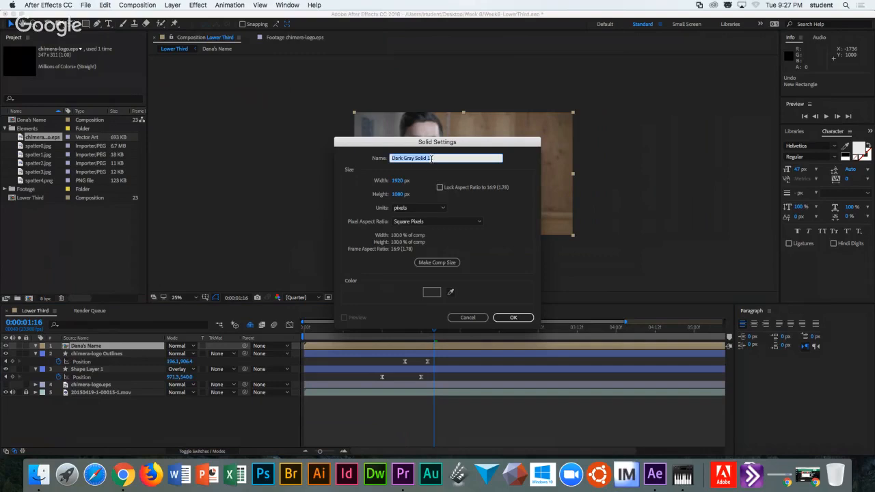
text(Whiat)
click(432, 292)
drag(428, 286, 292, 161)
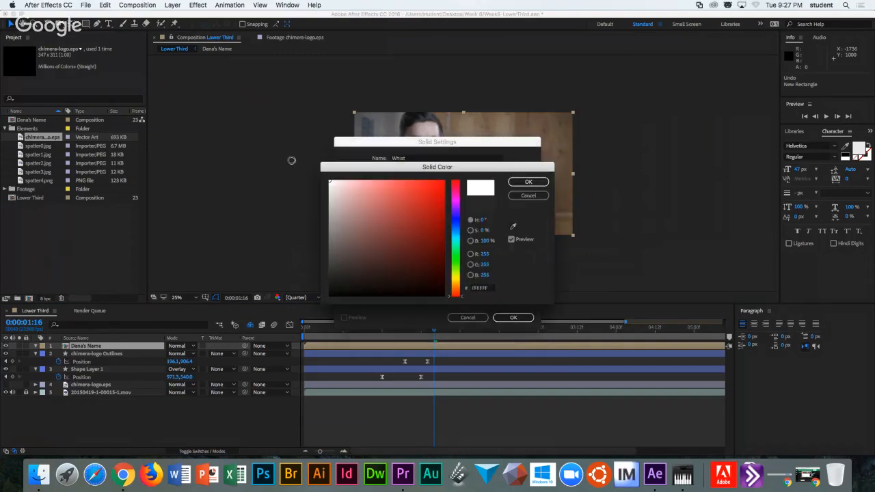
click(528, 183)
click(432, 161)
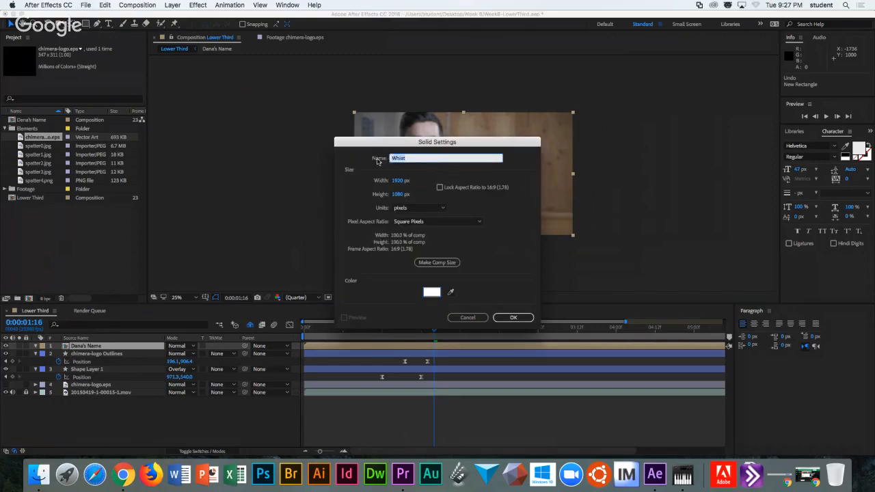
text(White)
click(513, 317)
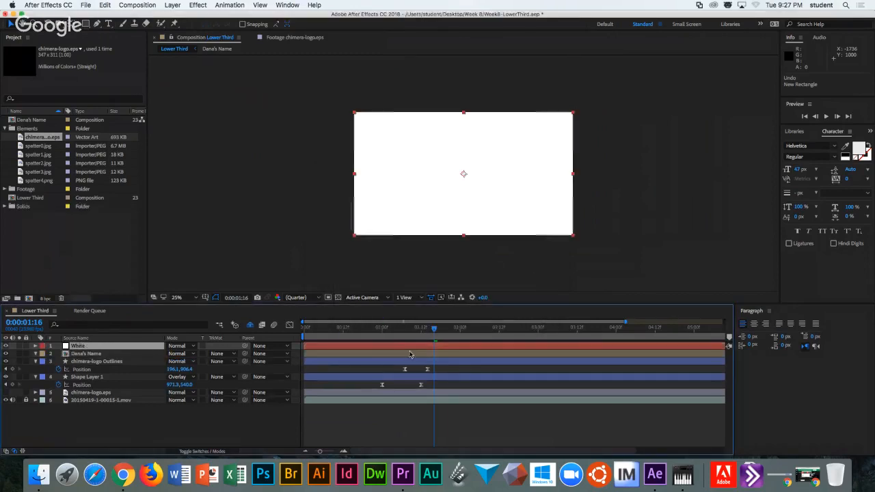
Move White below the name layer, mask it to a rectangle around the name, and set Luma Matte.
drag(109, 346, 111, 361)
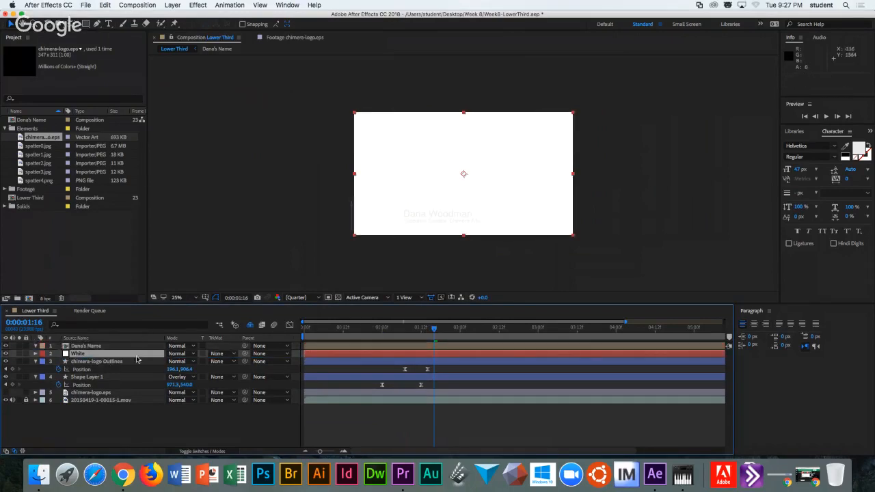
click(85, 24)
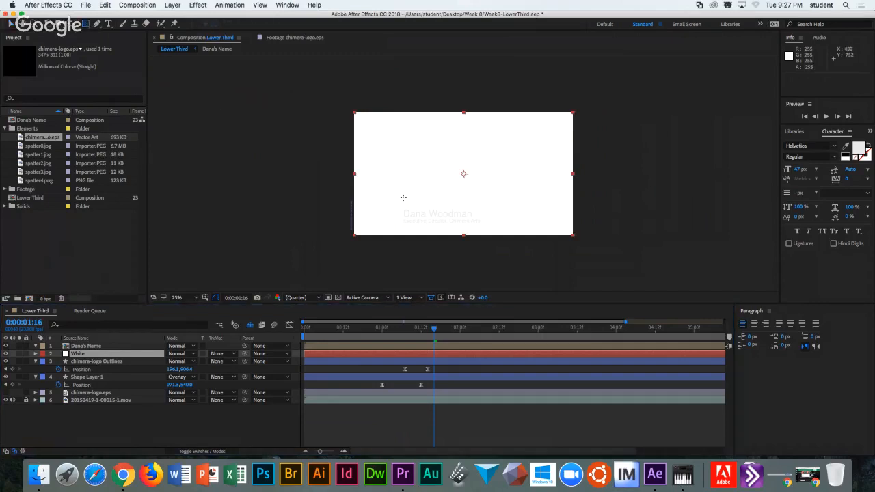
drag(400, 206, 484, 228)
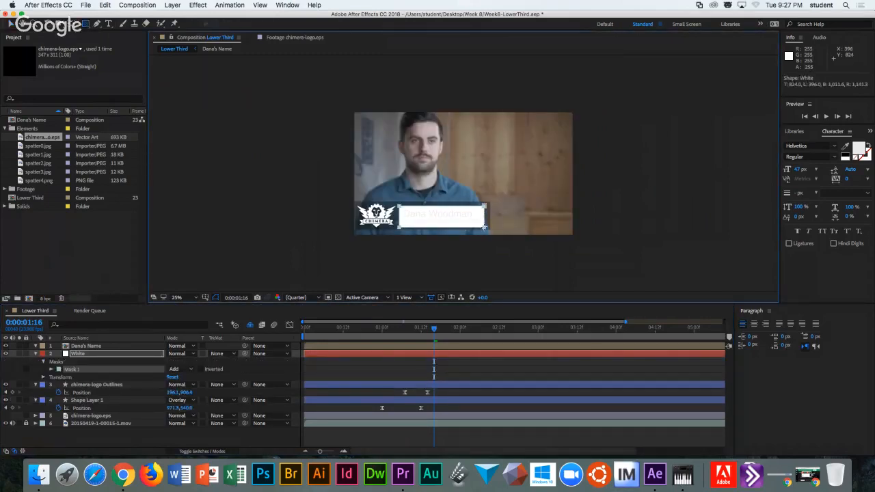
click(234, 354)
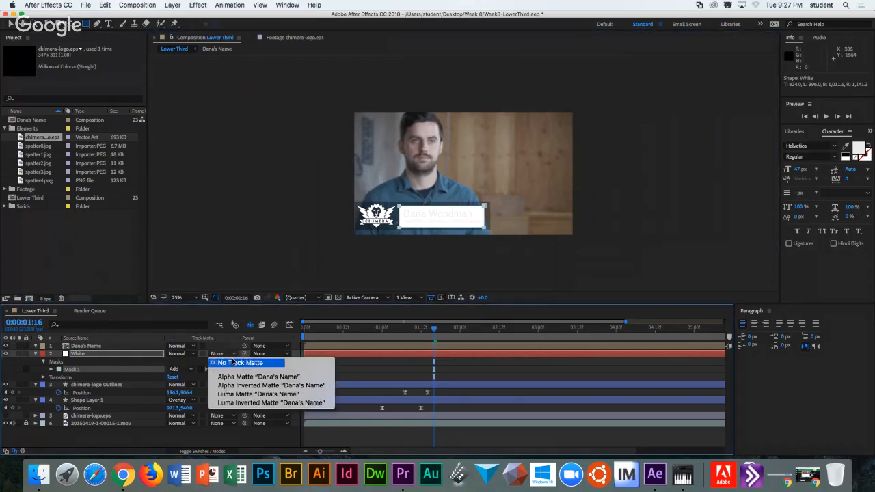
click(239, 395)
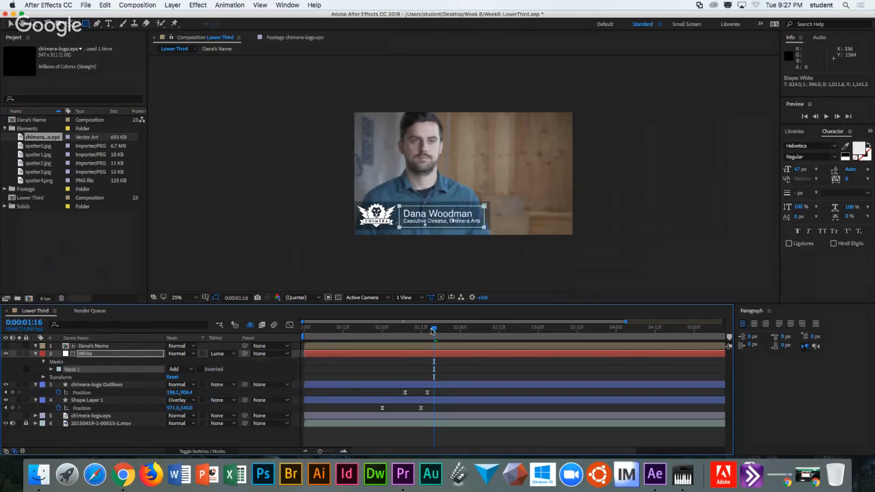
mouse_move(433, 331)
mouse_down()
mouse_move(391, 331)
mouse_move(431, 332)
mouse_up()
Keyframe Dana's Name Position, landing at 0:00:01:20 and starting from X 190.
click(93, 347)
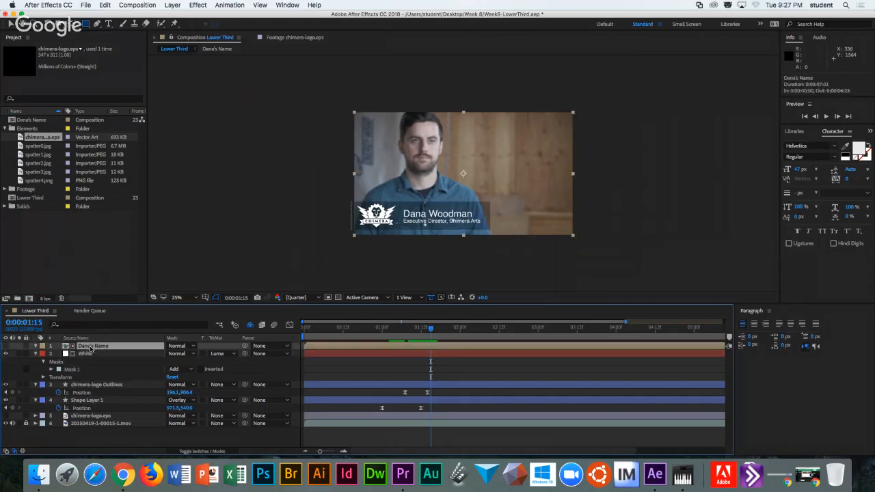
key(p)
click(60, 354)
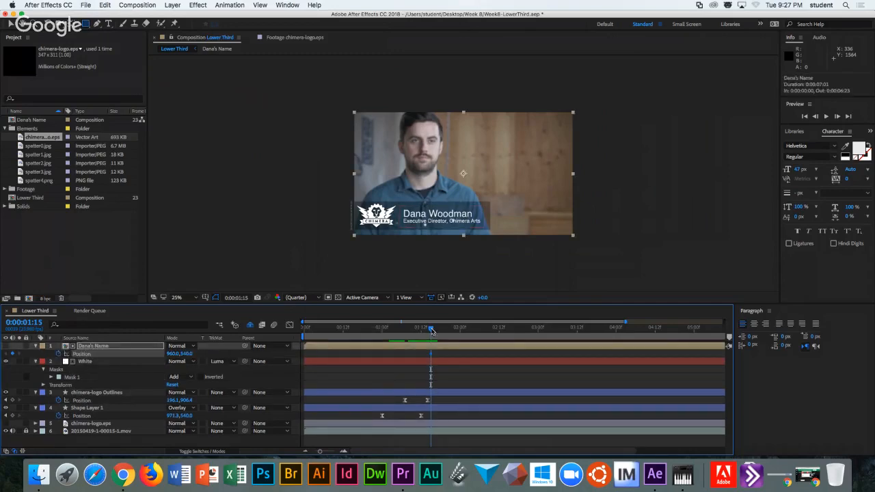
drag(430, 357, 420, 332)
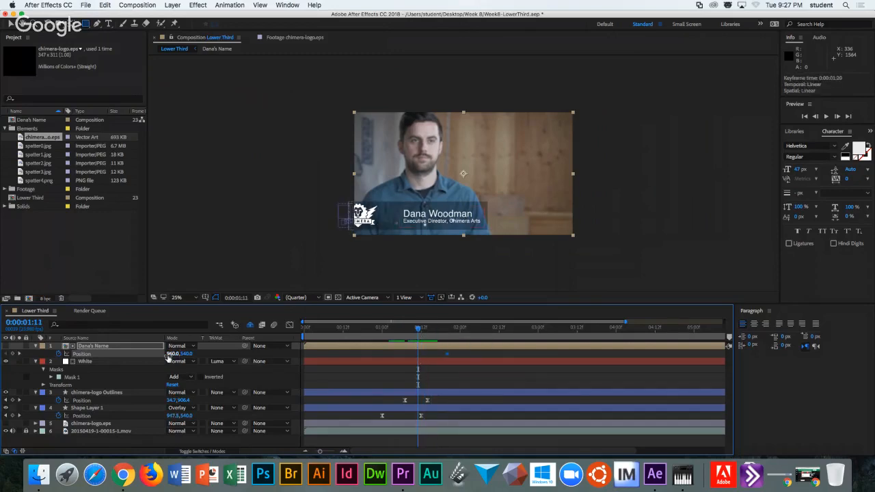
drag(171, 356, 138, 355)
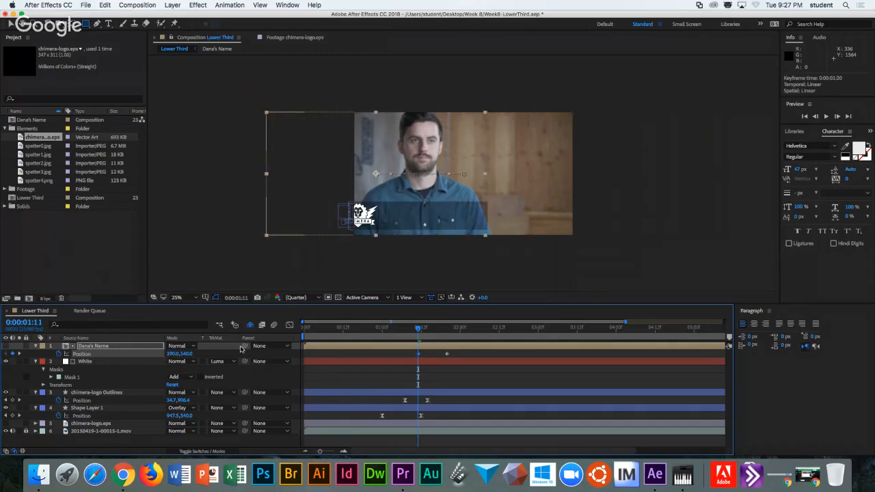
Apply Easy Ease to both Position keyframes, check the slide, and deselect the layer.
drag(404, 353, 451, 365)
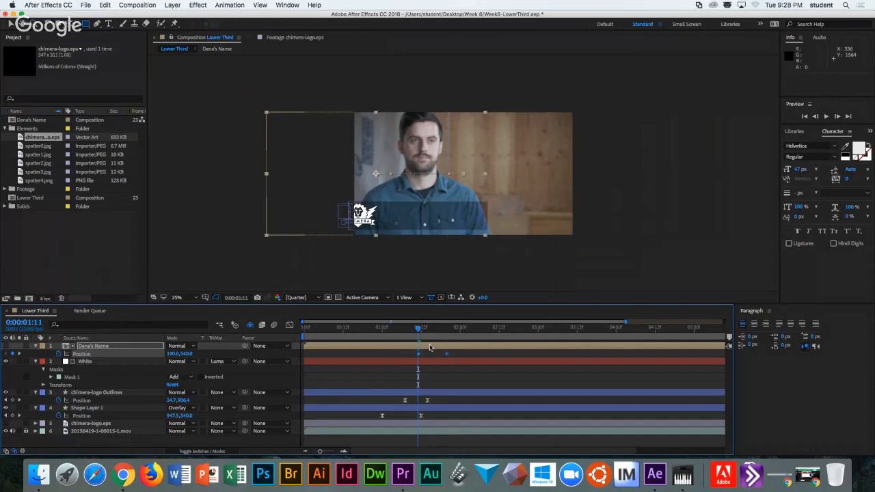
right_click(449, 356)
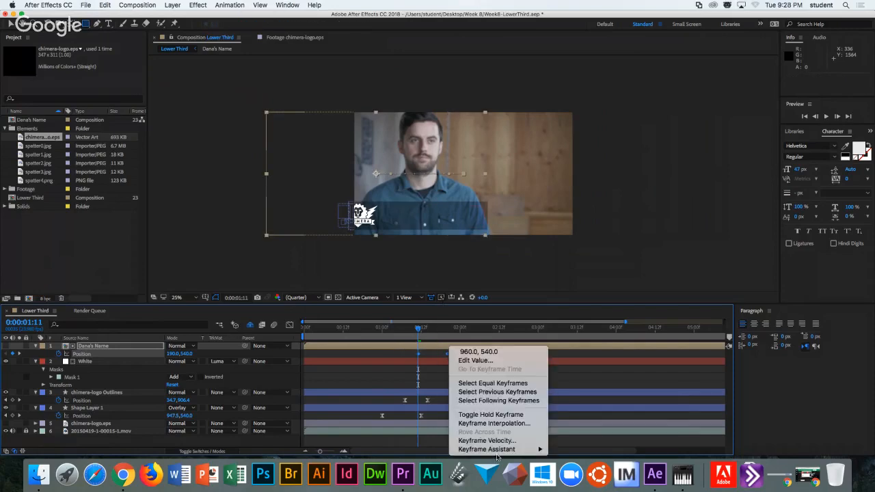
mouse_move(498, 449)
click(581, 397)
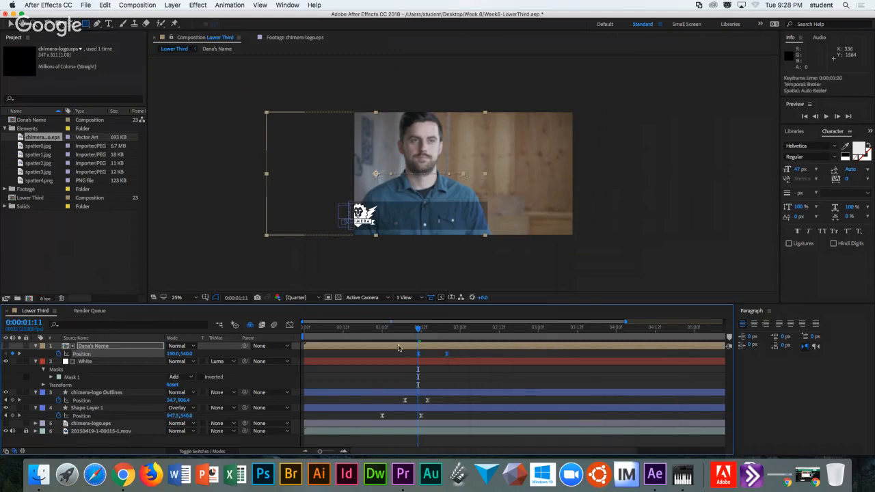
drag(419, 330, 366, 330)
click(315, 255)
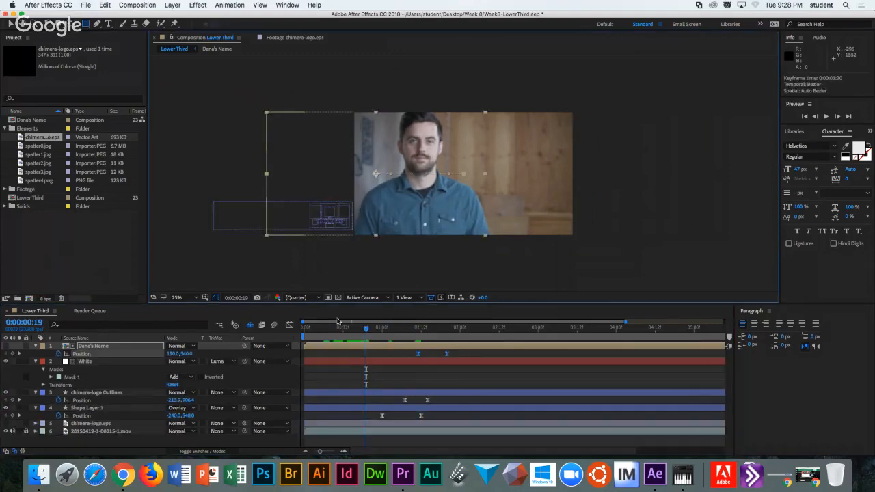
click(276, 280)
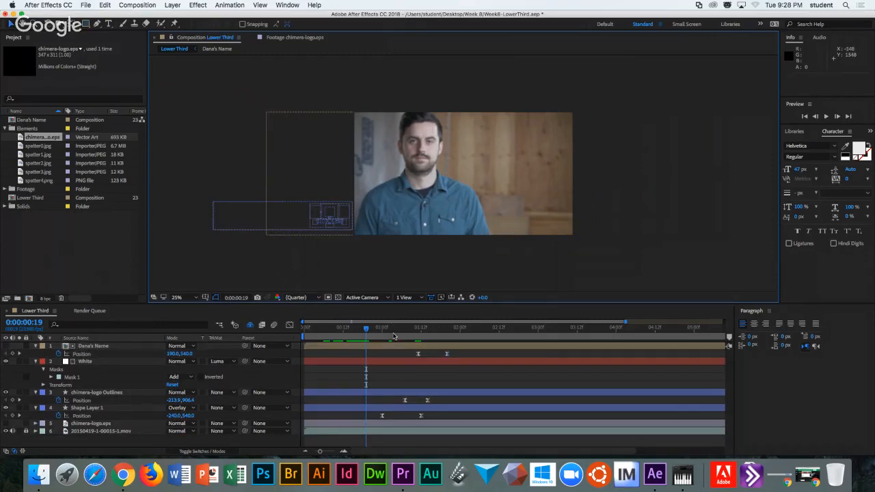
Fit the composition to the view and preview the graphics sliding in.
drag(368, 331, 452, 329)
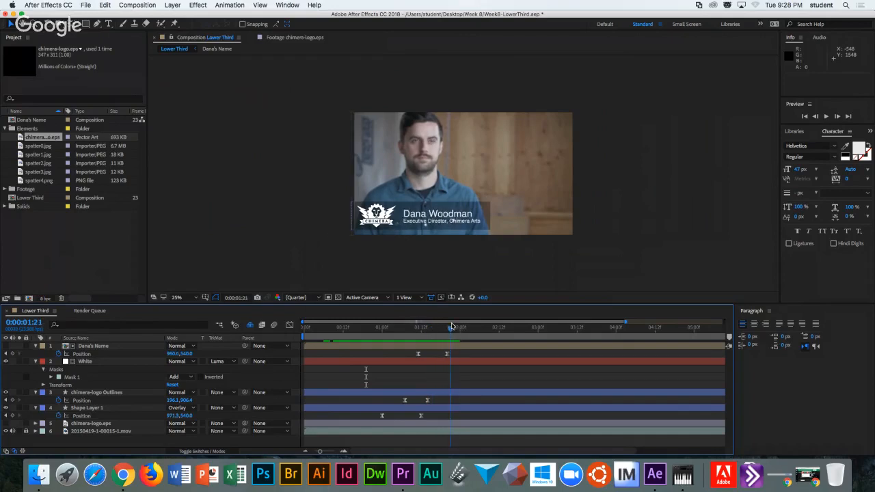
click(341, 330)
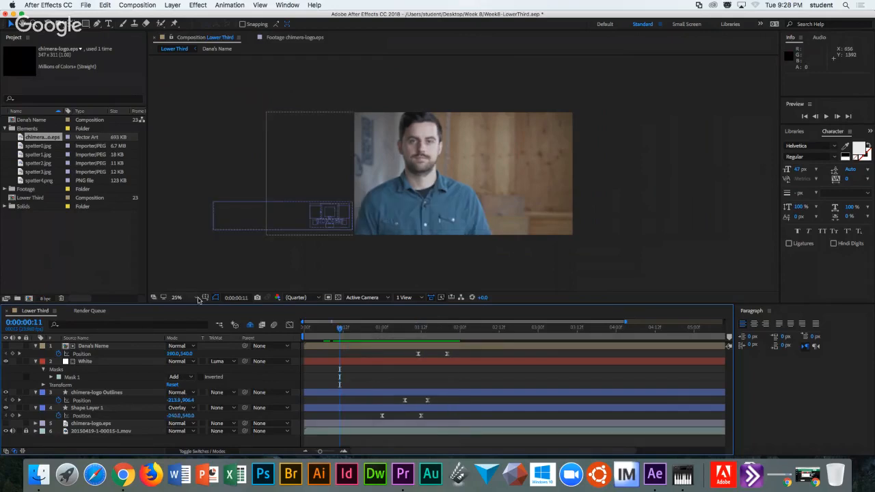
click(183, 298)
click(198, 307)
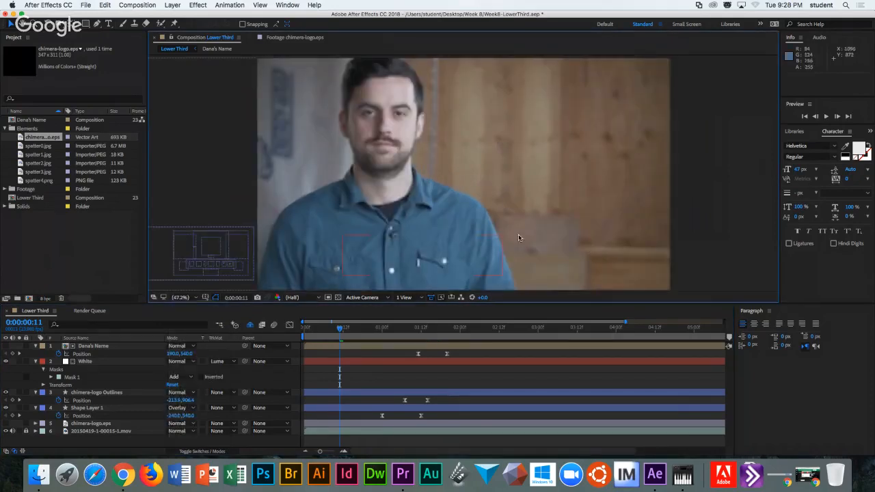
click(826, 117)
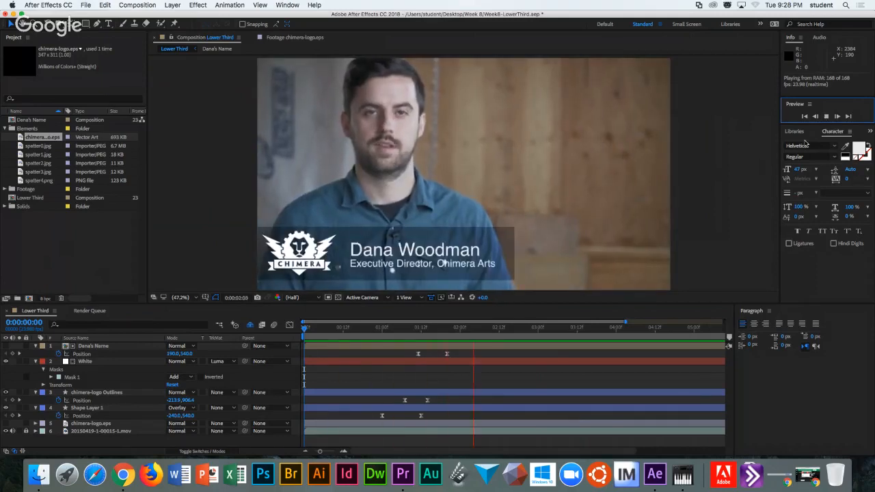
key(space)
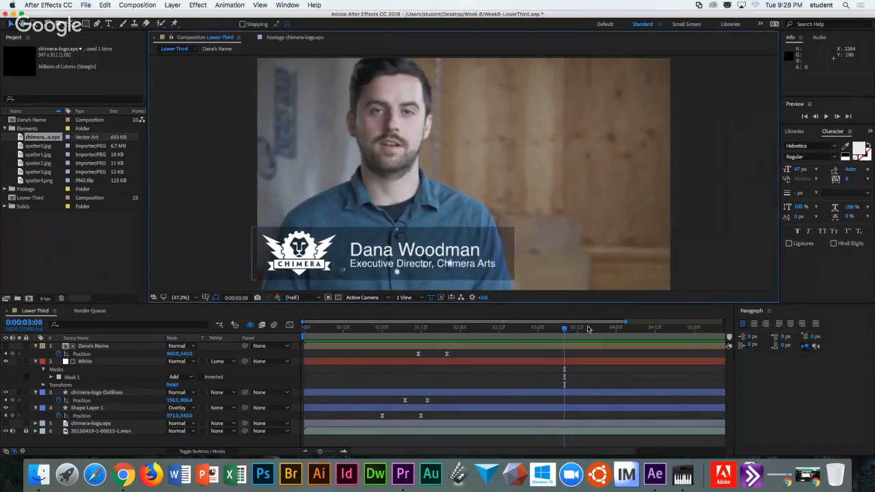
End the work area near 2 seconds, preview, and move the landing keyframe to 0:00:02:02.
drag(565, 333, 473, 330)
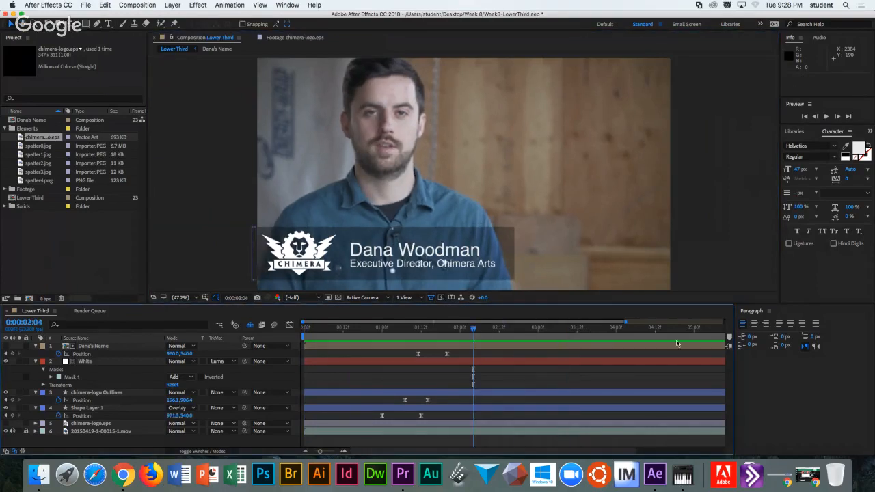
key(minus)
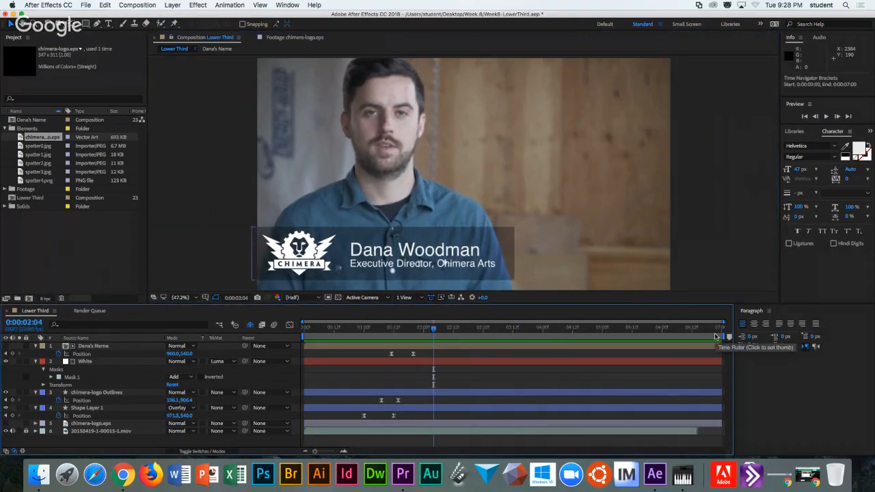
drag(723, 339, 446, 337)
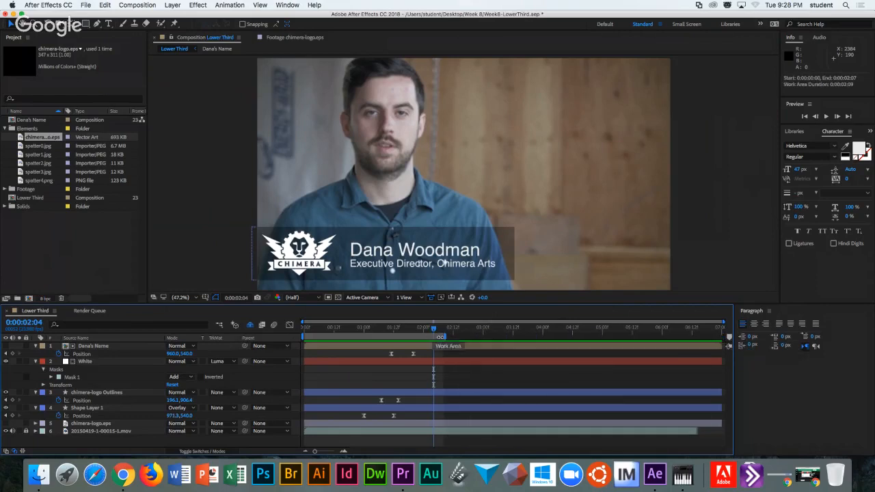
key(space)
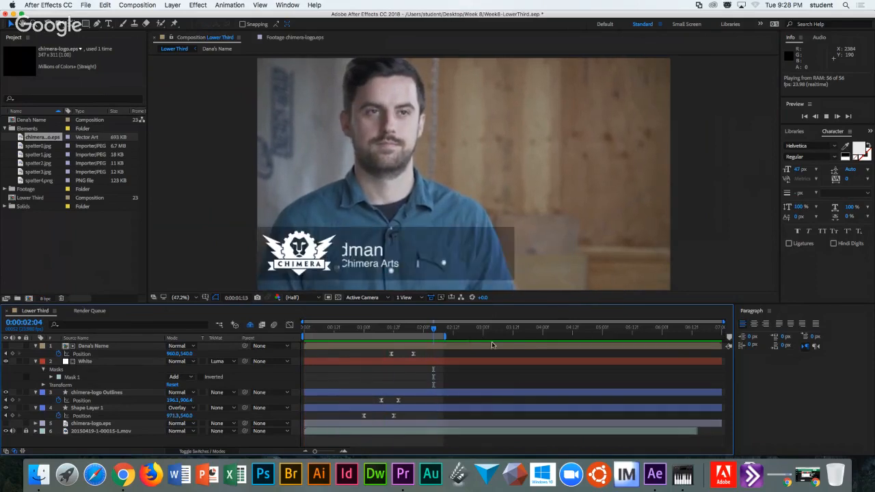
drag(414, 353, 427, 355)
Preview the slide-in and nudge the name's first Position keyframe earlier.
click(378, 330)
key(space)
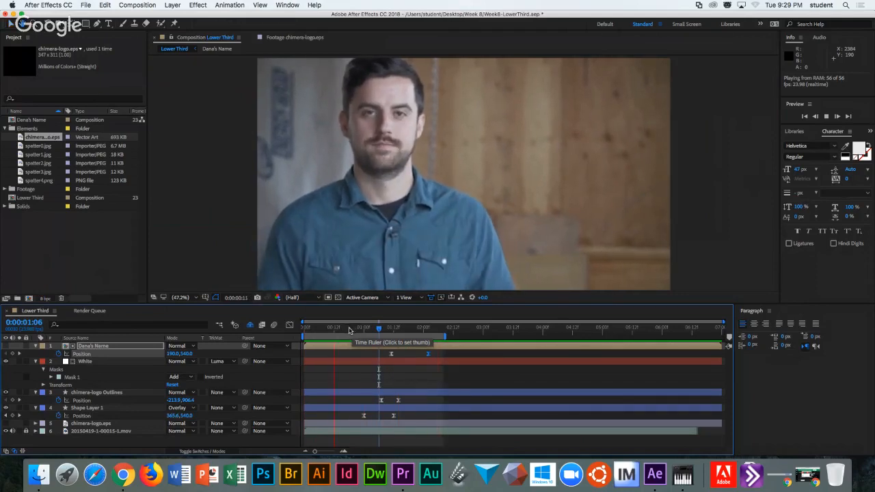
key(space)
click(392, 354)
drag(391, 353, 373, 354)
key(space)
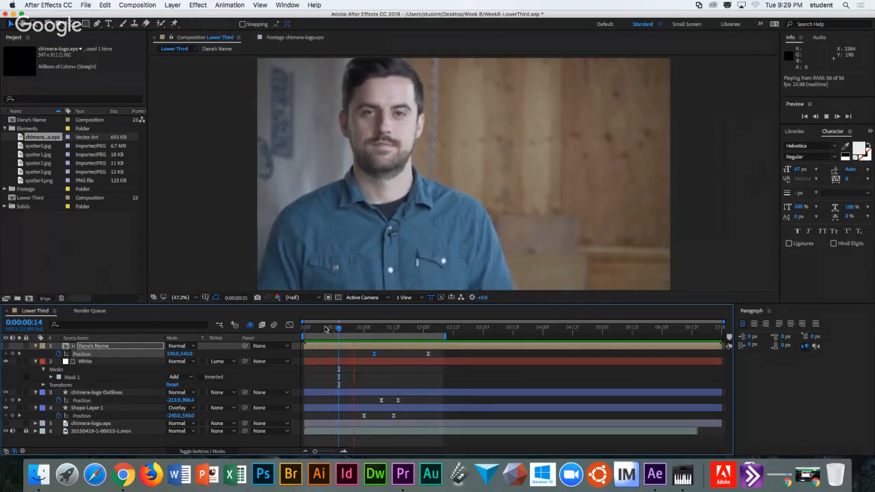
key(space)
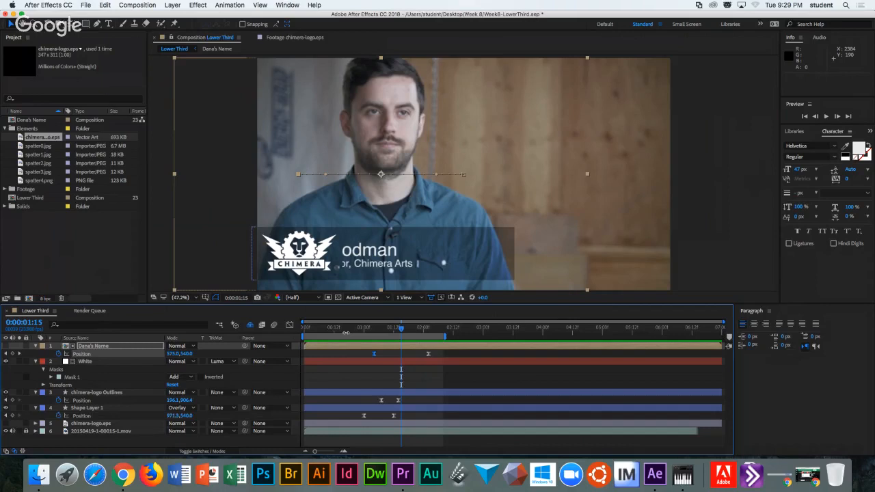
Move the first Position keyframe later, via 0:00:01:00, to 0:00:01:08.
drag(374, 355, 358, 329)
click(342, 329)
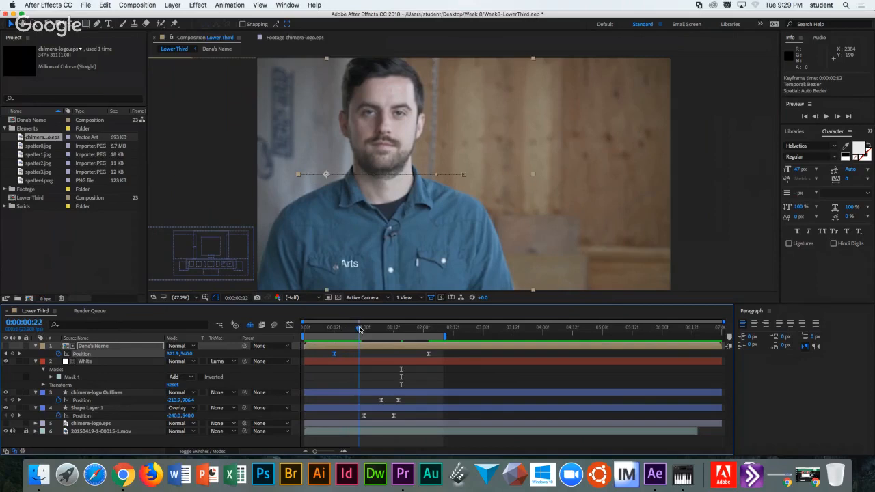
drag(334, 356, 377, 330)
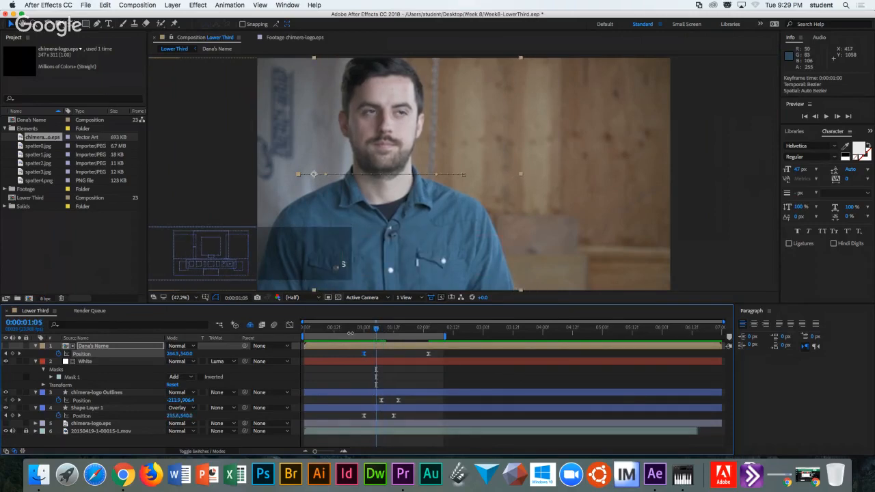
drag(362, 356, 438, 330)
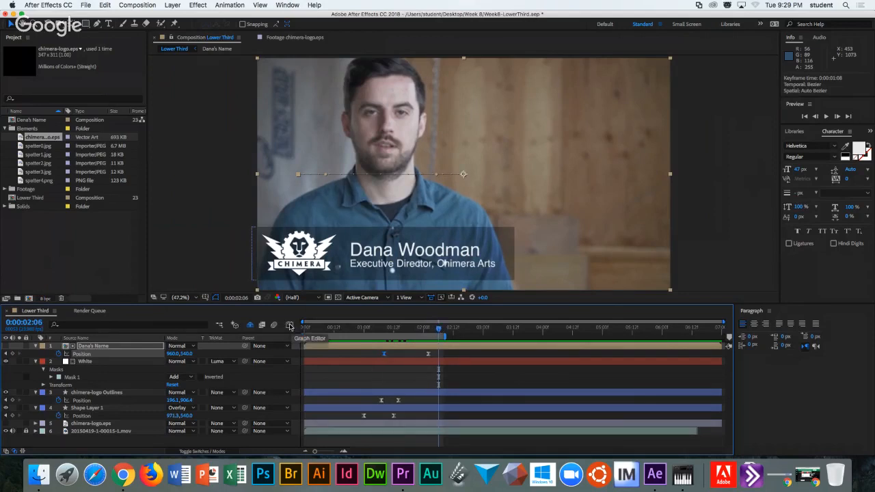
Show the Dana's Name Position speed graph, peaking near 1538 px/sec, with both keyframes selected.
click(290, 325)
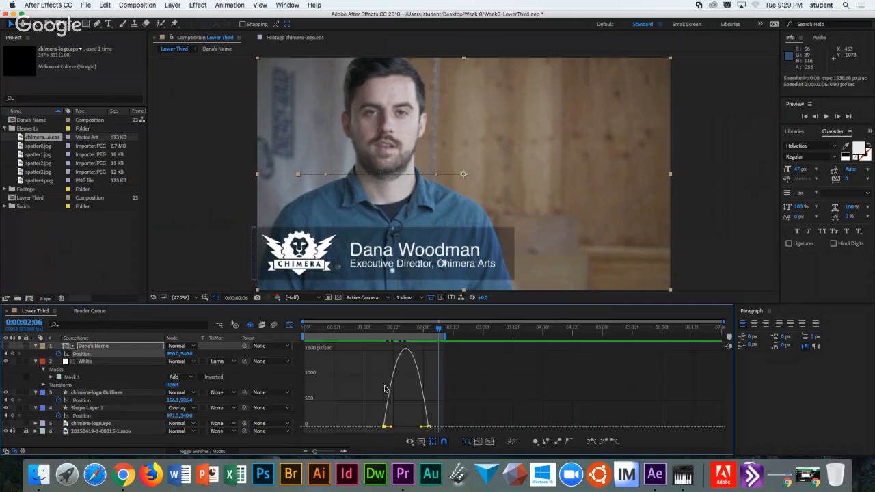
click(422, 444)
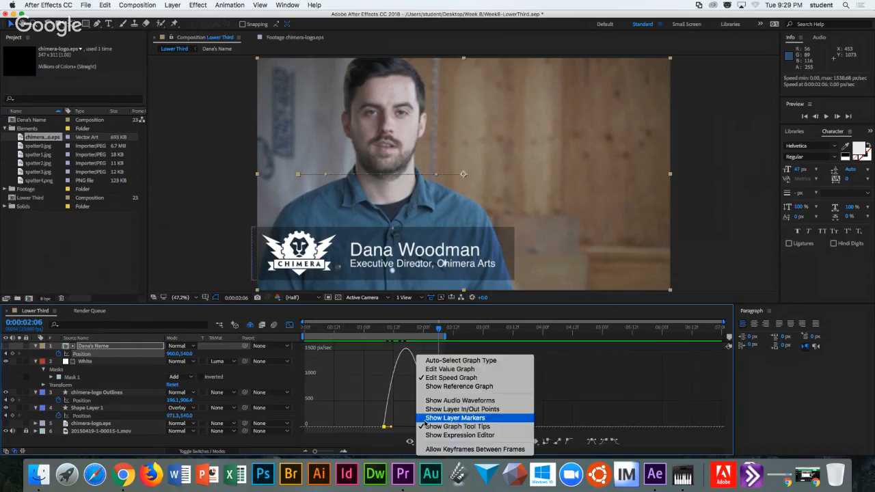
click(435, 373)
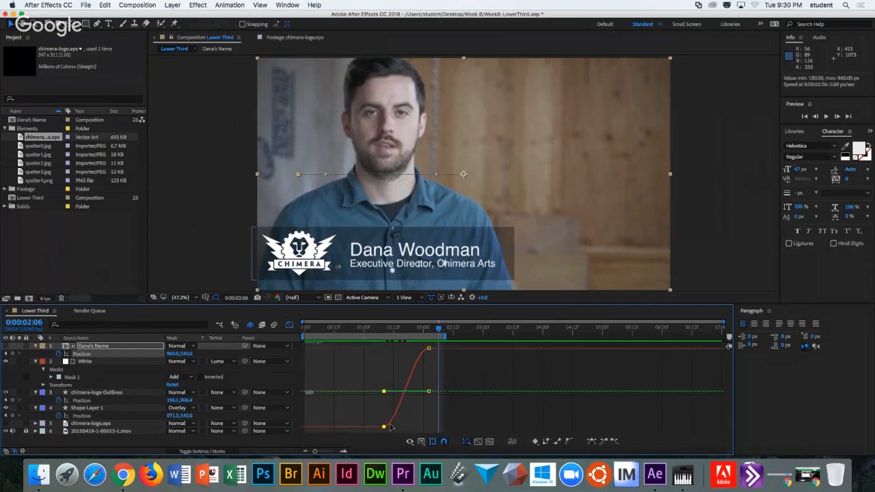
click(424, 443)
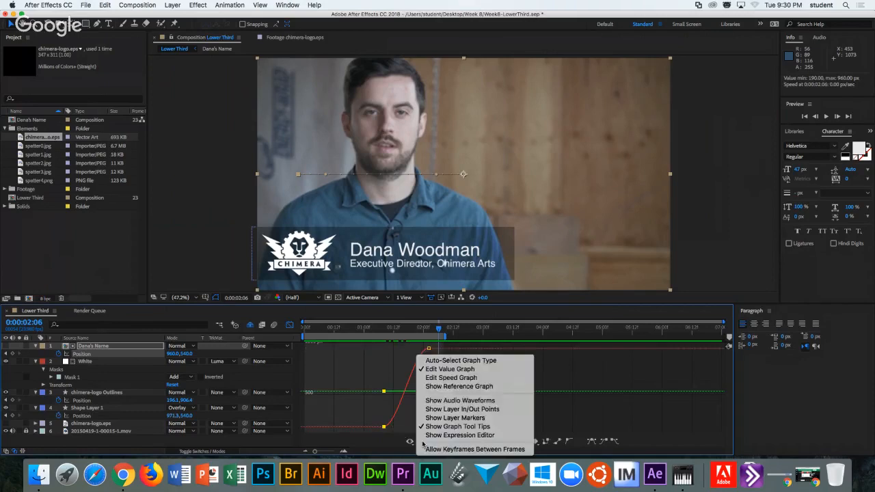
click(438, 381)
click(110, 355)
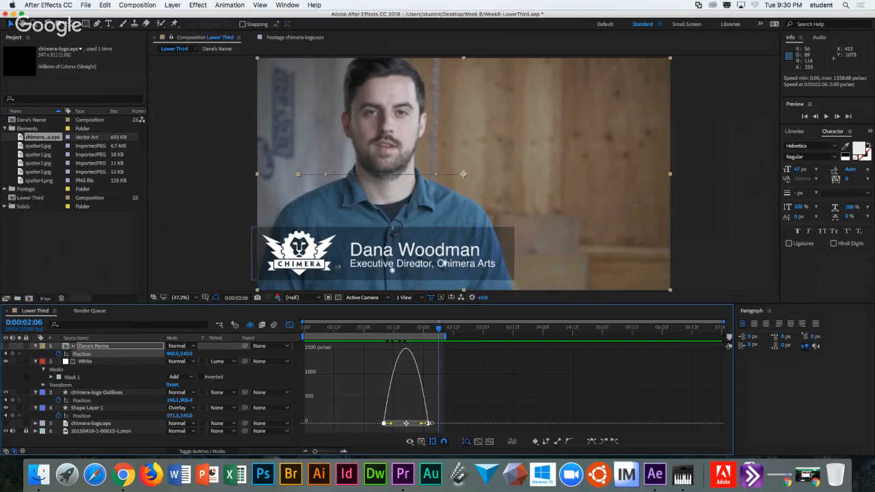
Drag the influence handle of the name's last Position keyframe left to lengthen its ease-in.
right_click(429, 423)
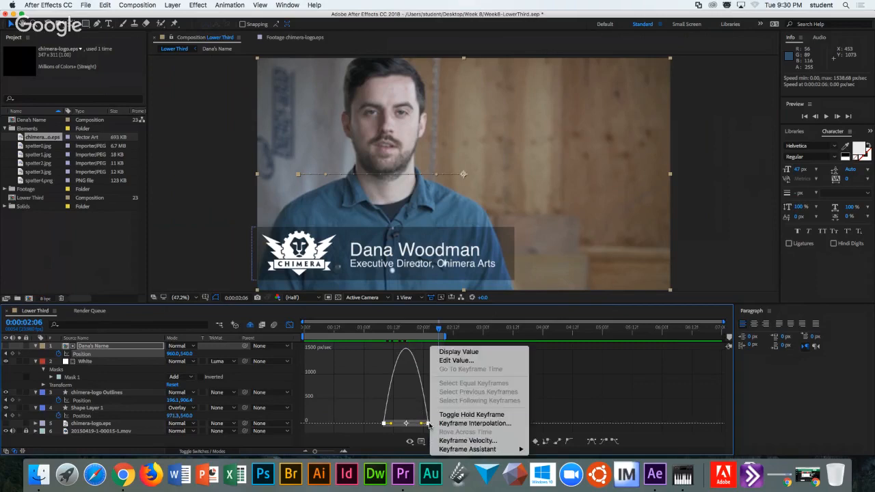
click(461, 441)
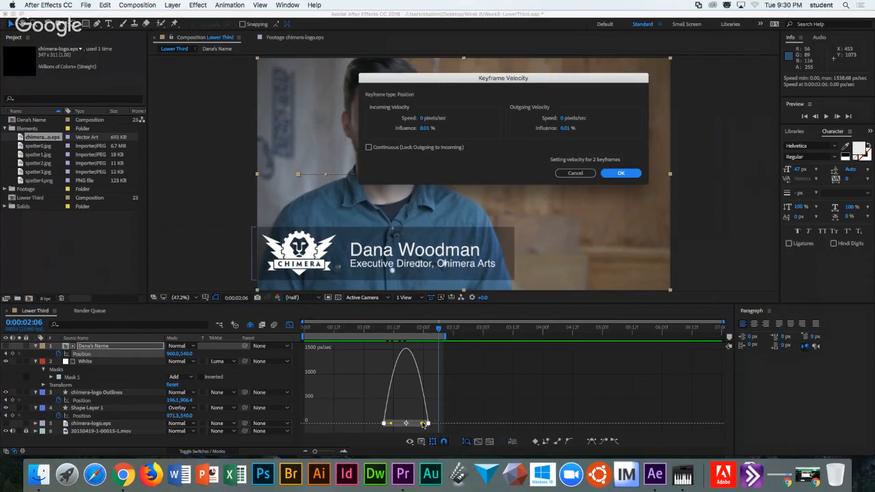
click(575, 174)
drag(426, 424, 407, 428)
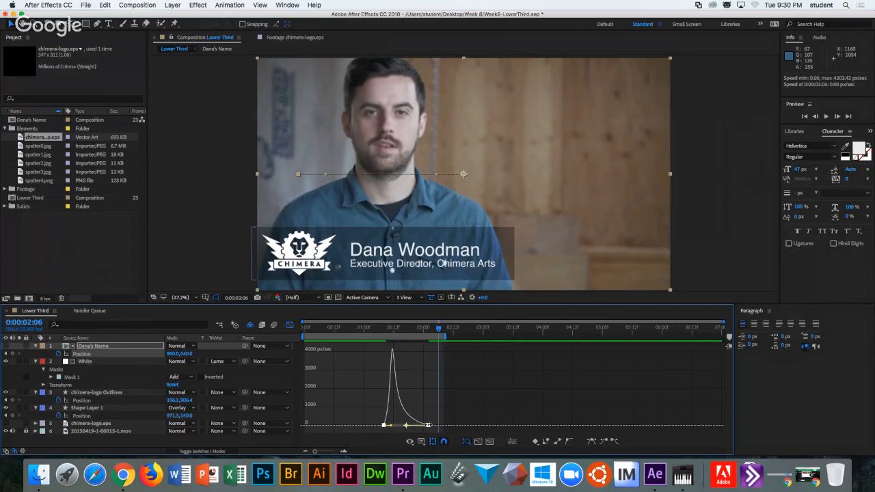
right_click(429, 425)
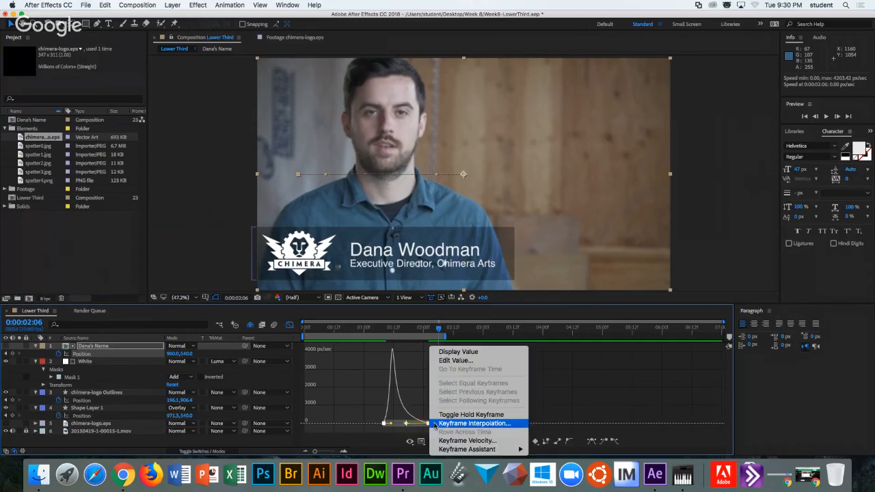
click(468, 442)
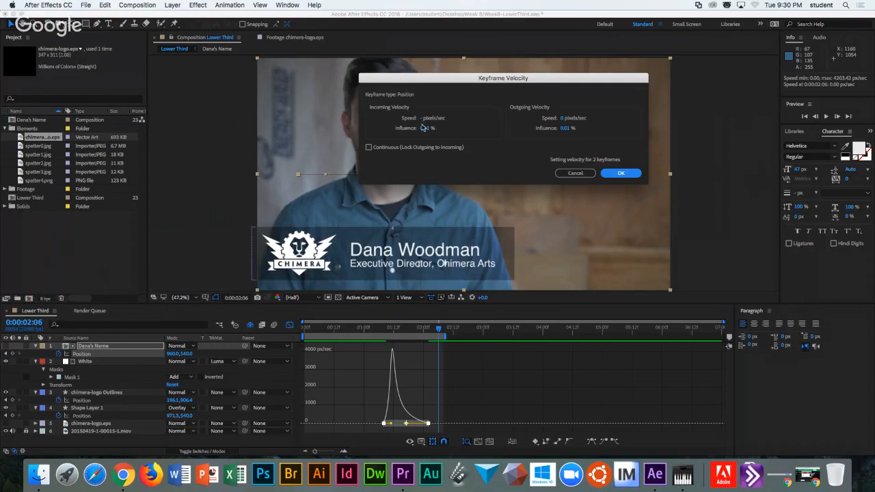
click(575, 173)
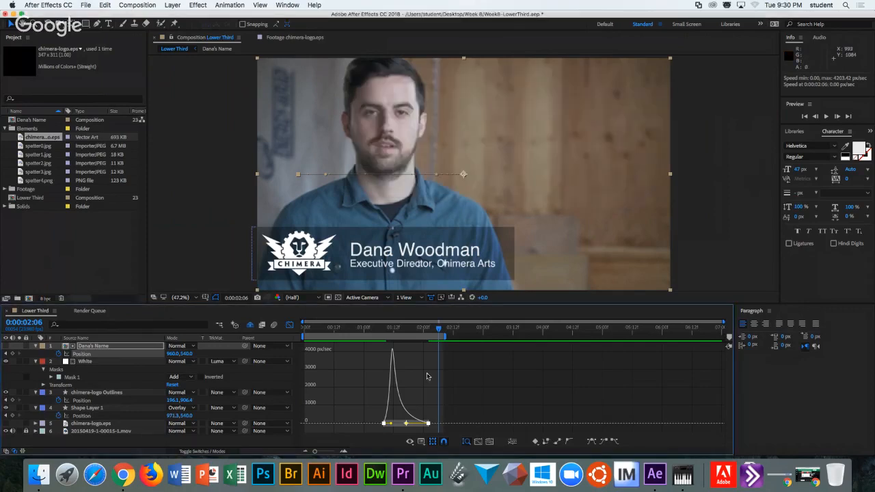
Check the Keyframe Velocity values of the name's last keyframe, leaving them unchanged.
click(428, 424)
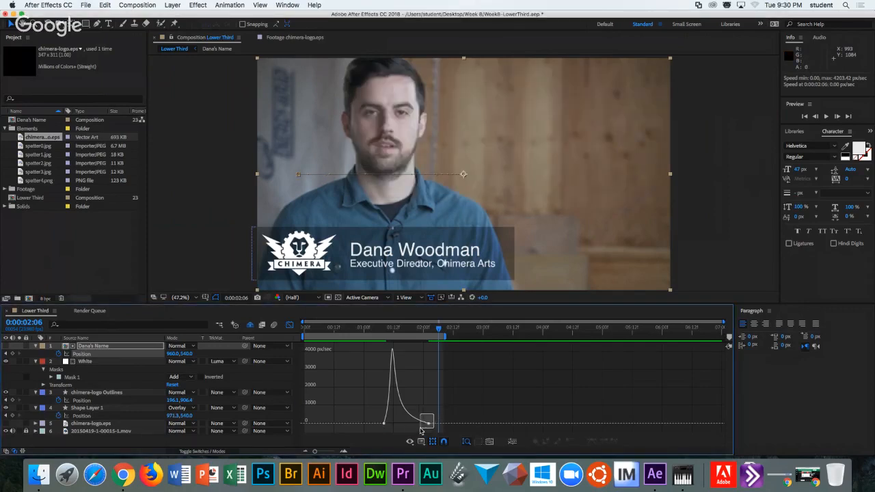
right_click(429, 426)
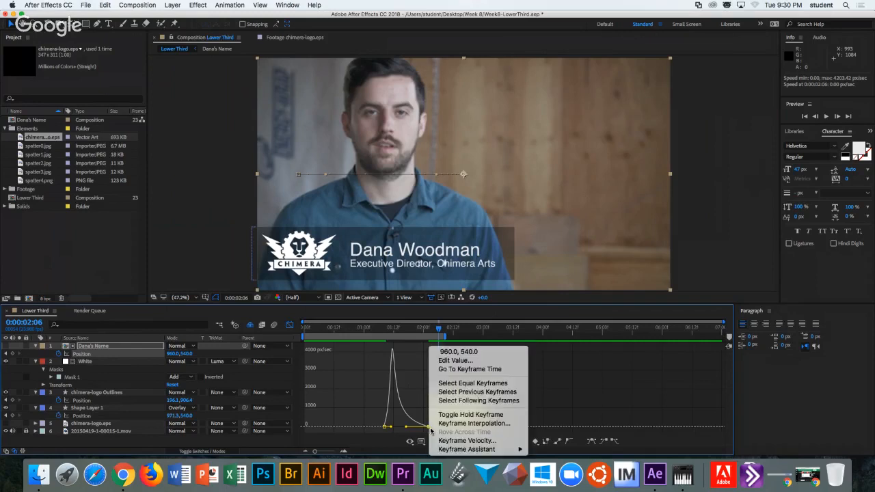
click(465, 441)
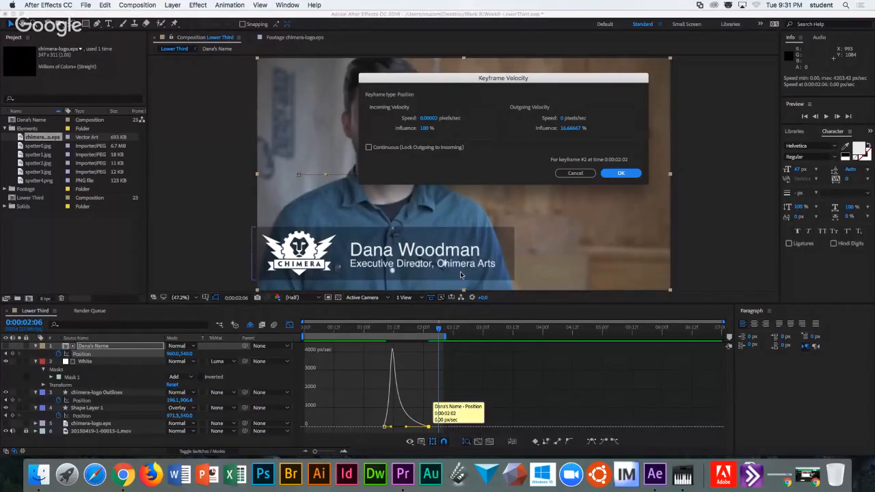
click(573, 173)
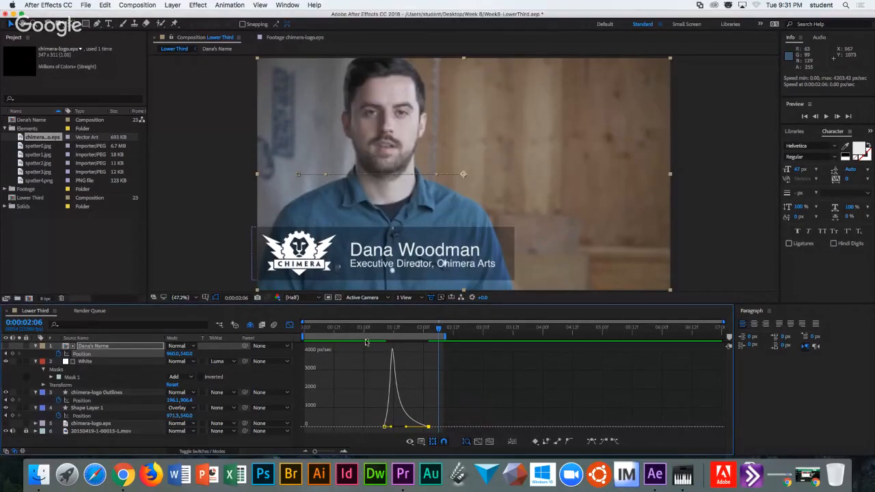
Preview the name animating in from 0:00:01:04.
drag(341, 325, 422, 335)
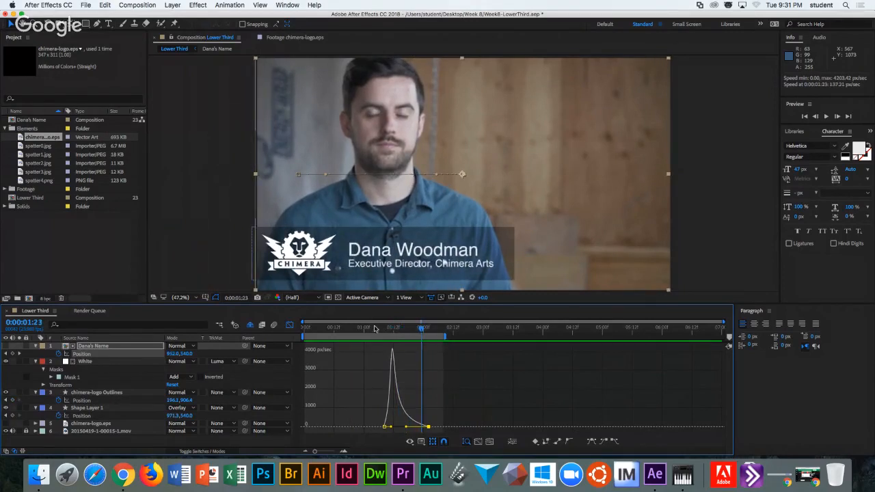
click(374, 329)
click(826, 116)
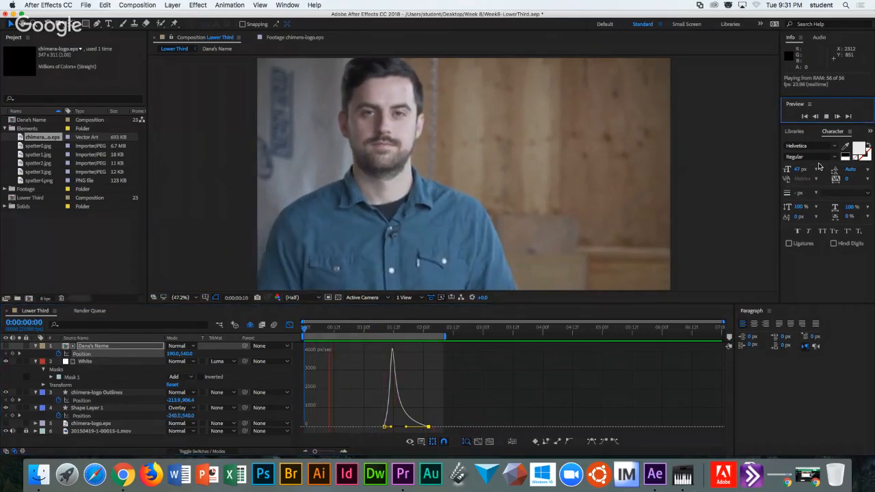
click(829, 117)
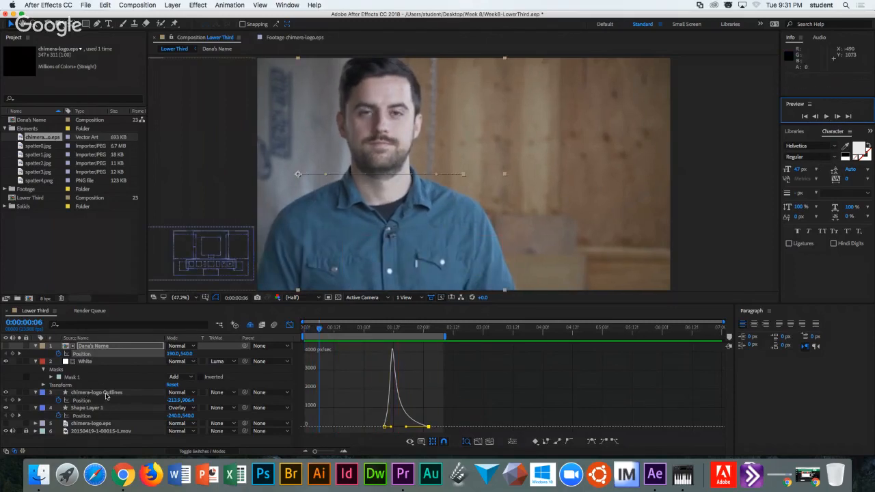
Lengthen the ease-in on the chimera-logo Outlines Position keyframes and confirm Keyframe Velocity with OK.
click(106, 397)
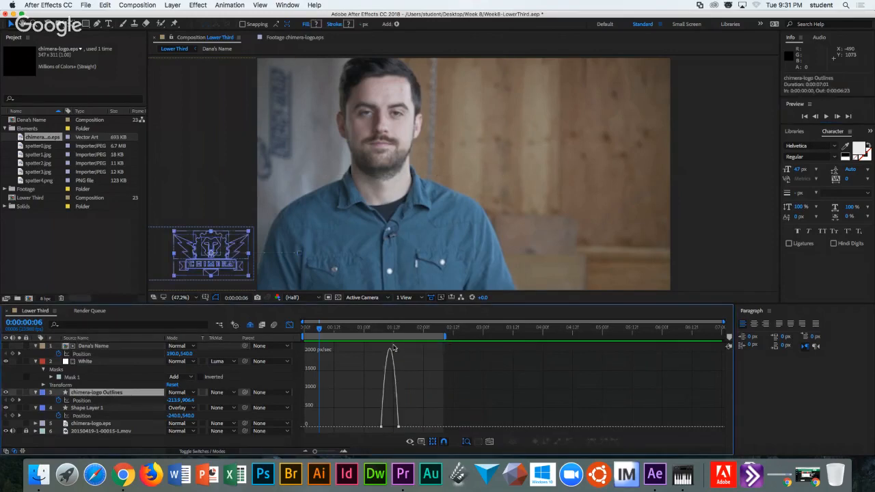
click(398, 428)
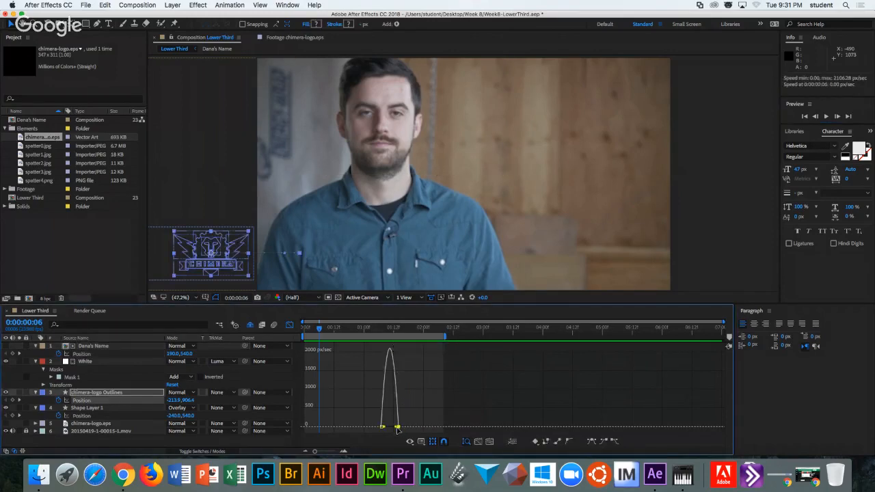
drag(398, 428, 387, 429)
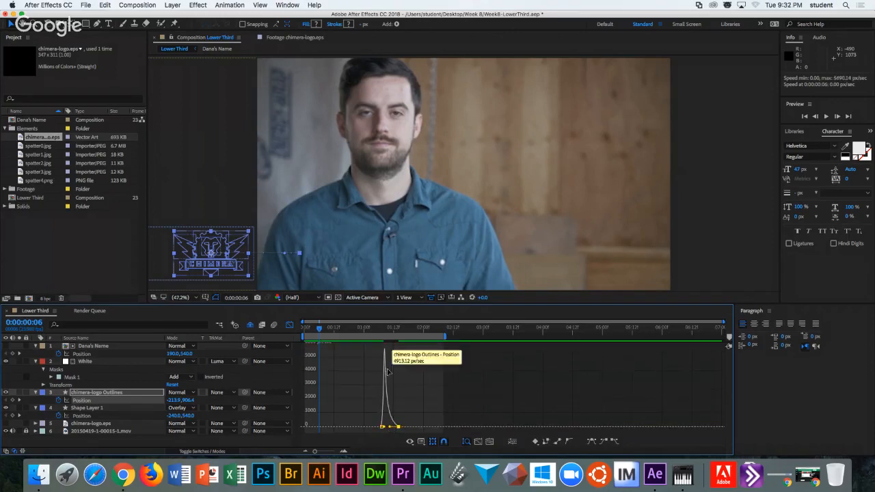
mouse_move(386, 353)
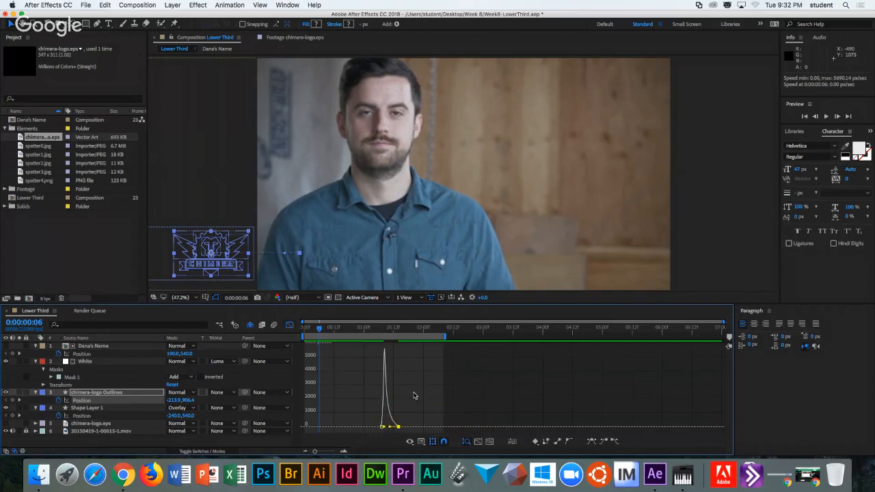
click(400, 432)
right_click(399, 426)
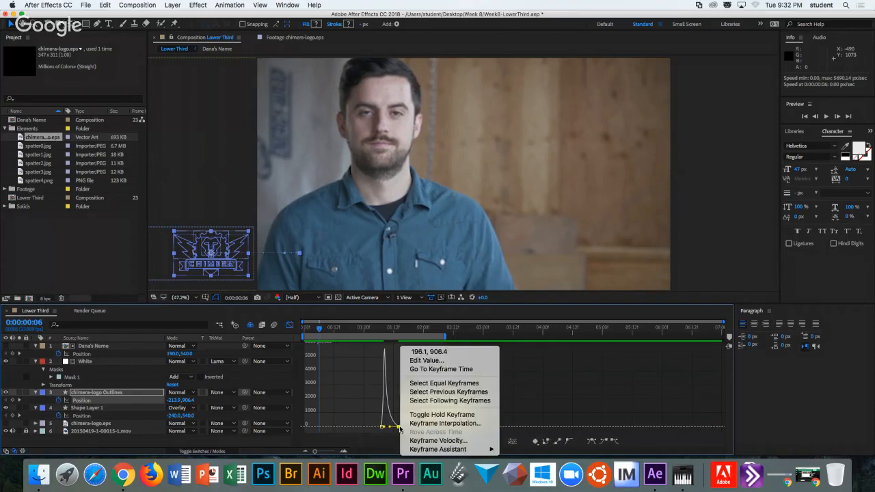
click(445, 441)
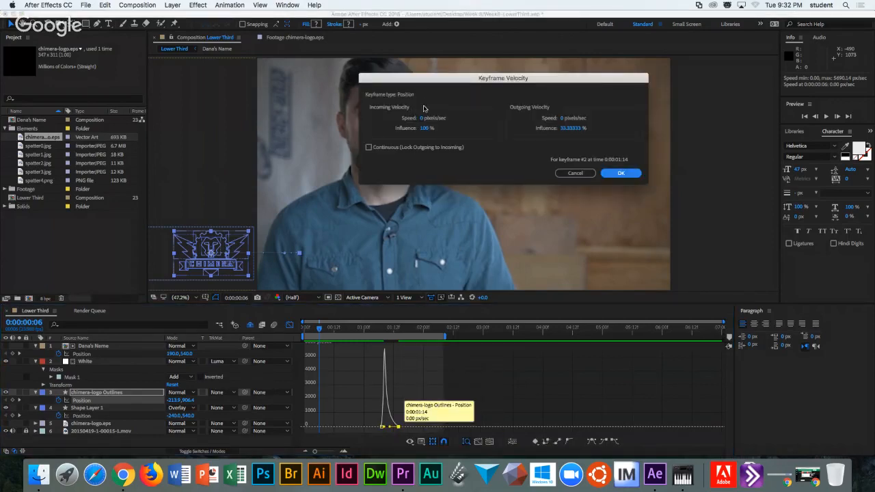
click(612, 173)
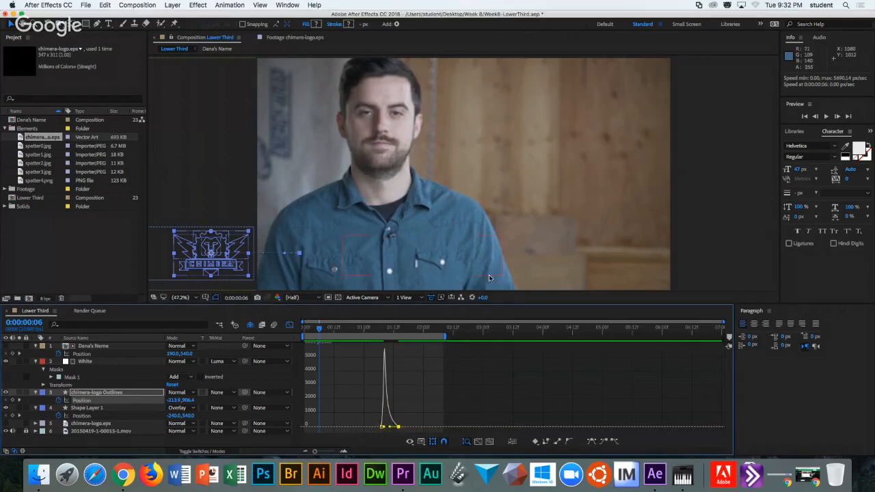
Preview the lower third from near the start of the timeline.
drag(320, 329, 311, 329)
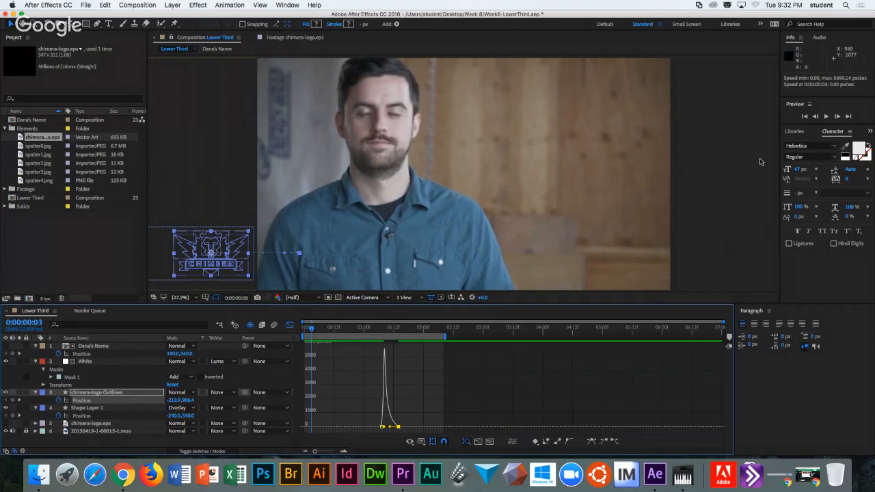
click(806, 117)
click(826, 117)
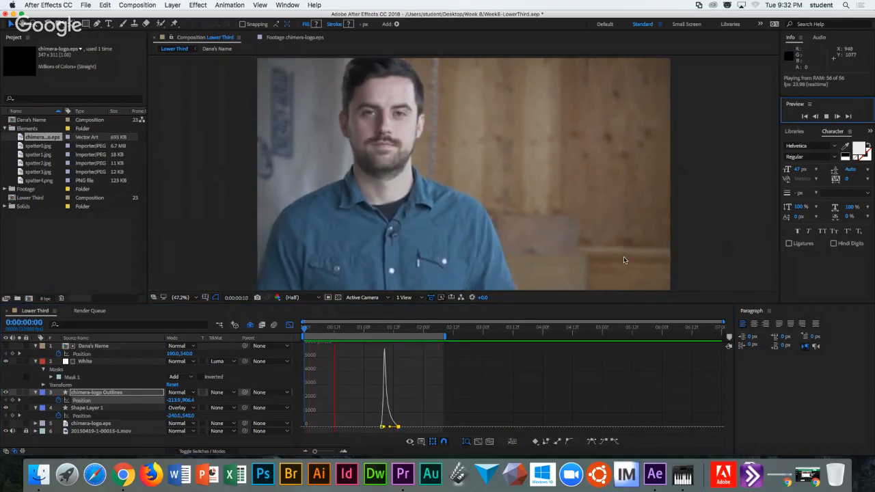
key(space)
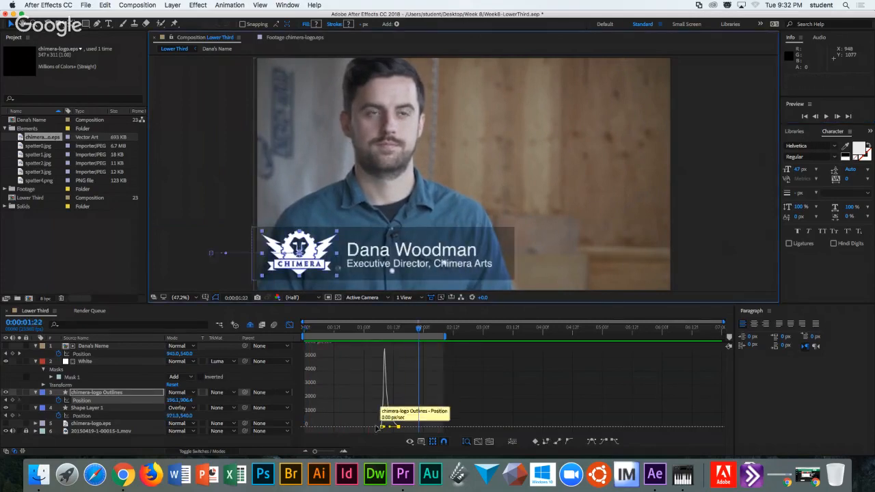
Move the logo's first Position keyframe three frames earlier and preview from 0:00:00:16.
drag(377, 428, 367, 427)
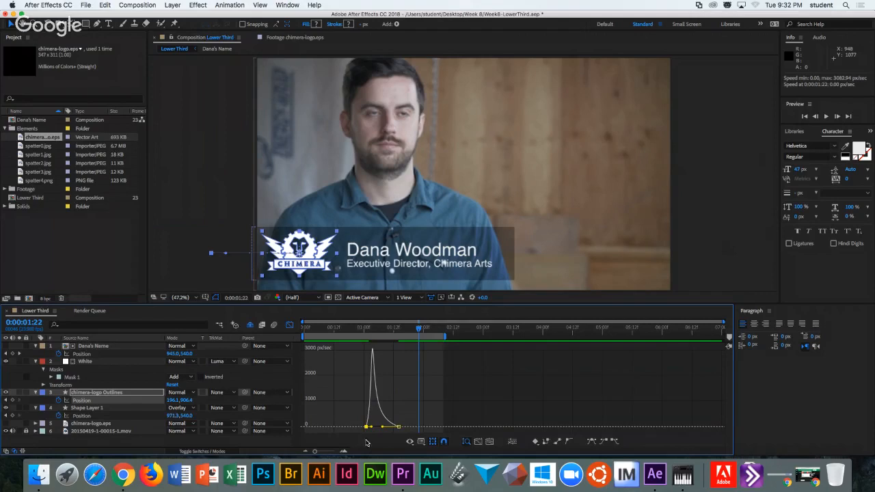
click(354, 329)
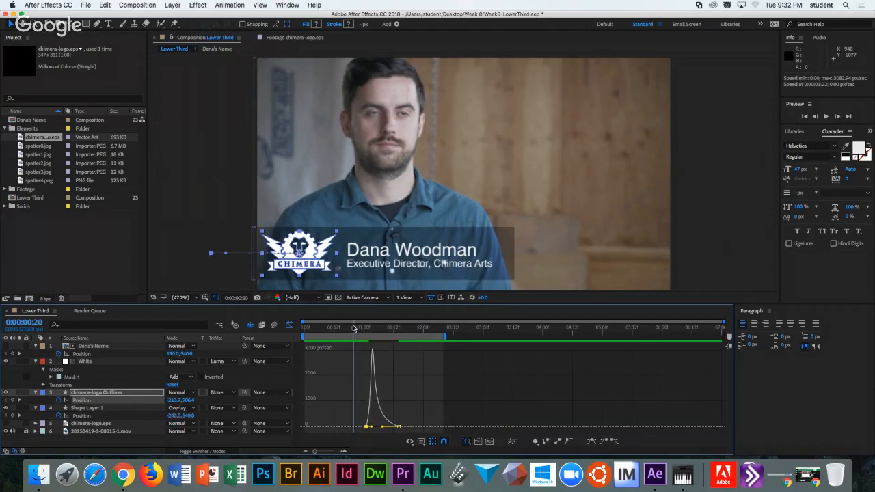
key(space)
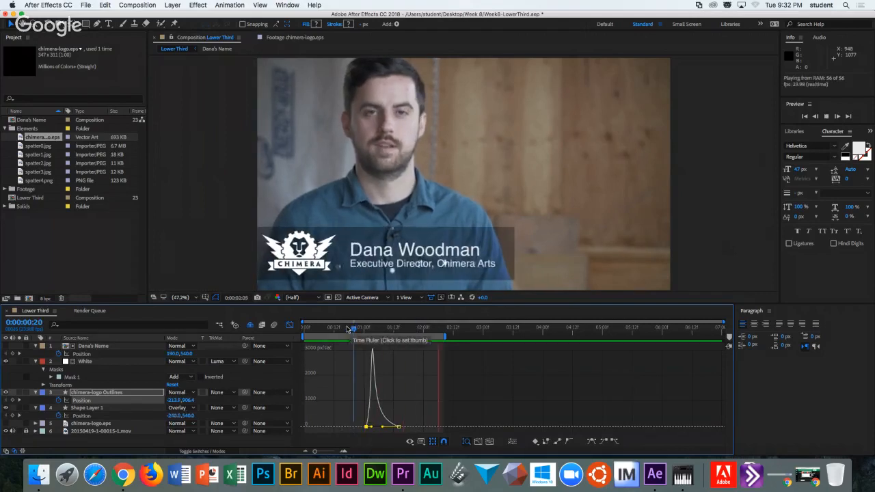
click(344, 328)
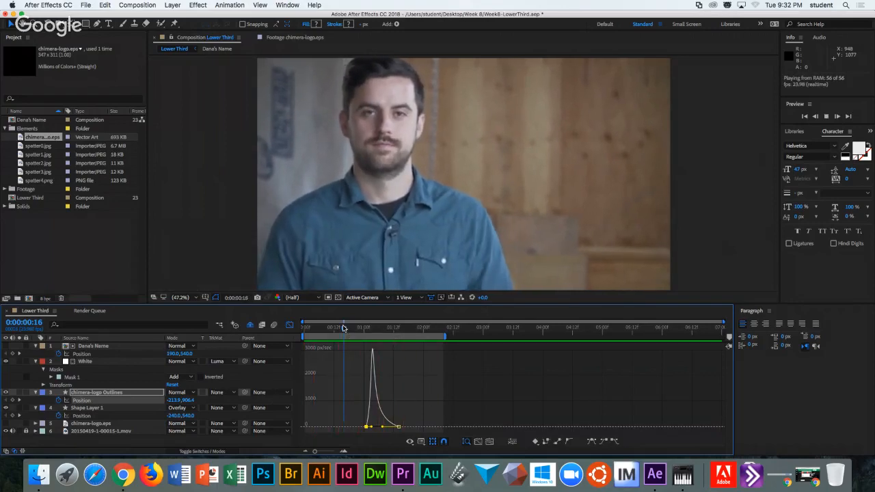
mouse_move(375, 385)
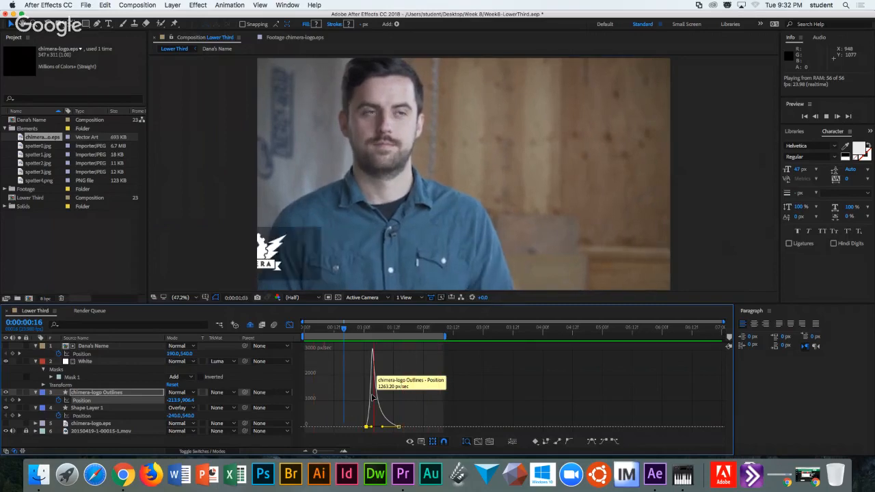
key(space)
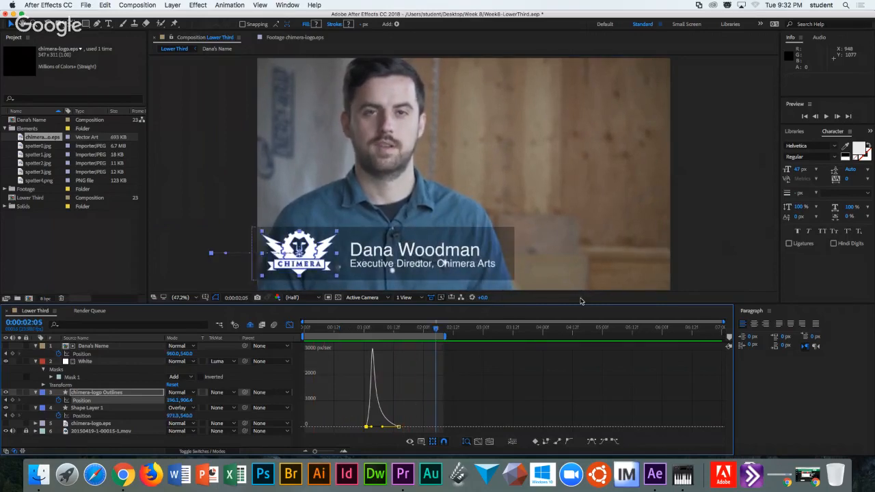
click(38, 146)
Open spatter1.jpg as footage to inspect it, then return to the Lower Third composition.
click(31, 156)
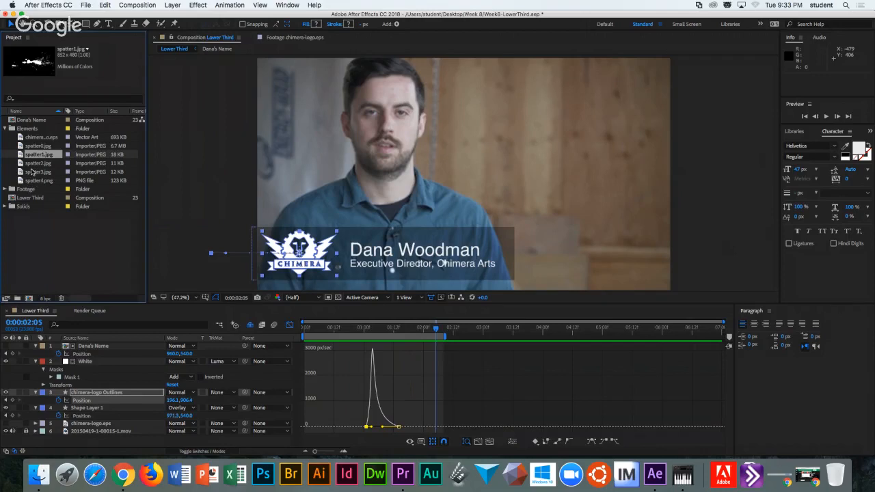
double_click(30, 156)
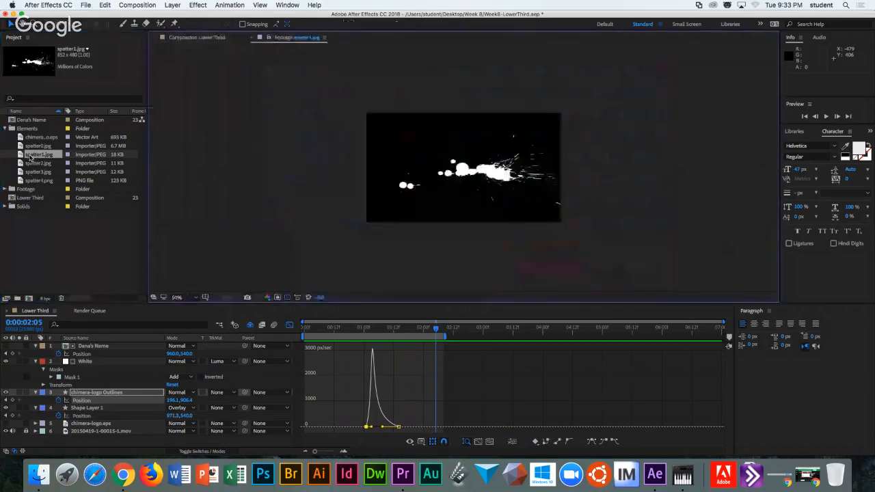
double_click(36, 172)
double_click(35, 154)
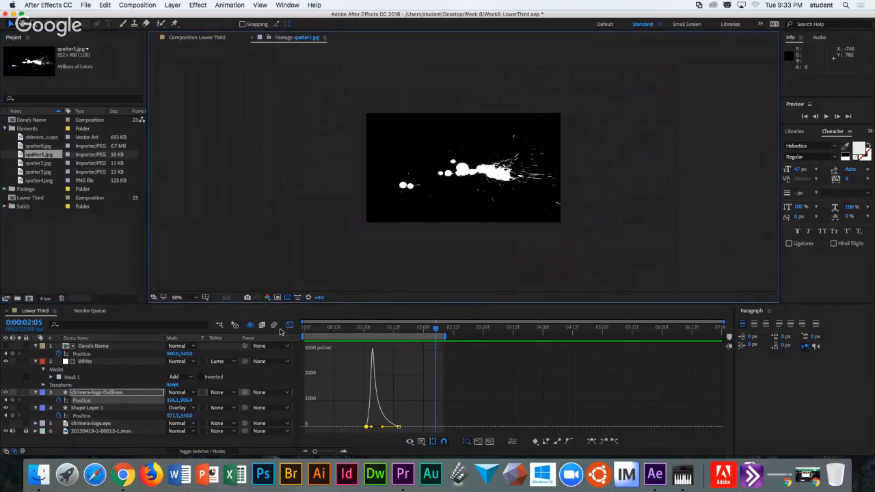
click(189, 38)
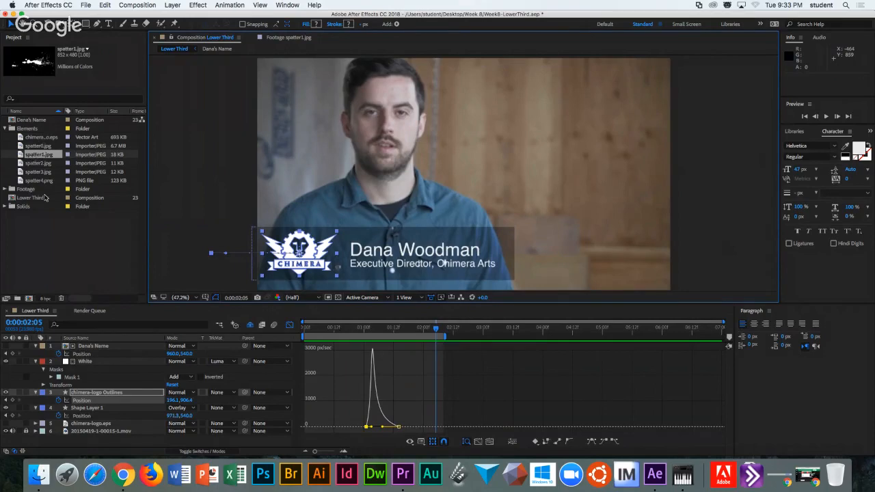
Collapse the White and Shape Layer 1 properties and hide Shape Layer 1's dark box.
click(36, 361)
click(36, 369)
click(36, 369)
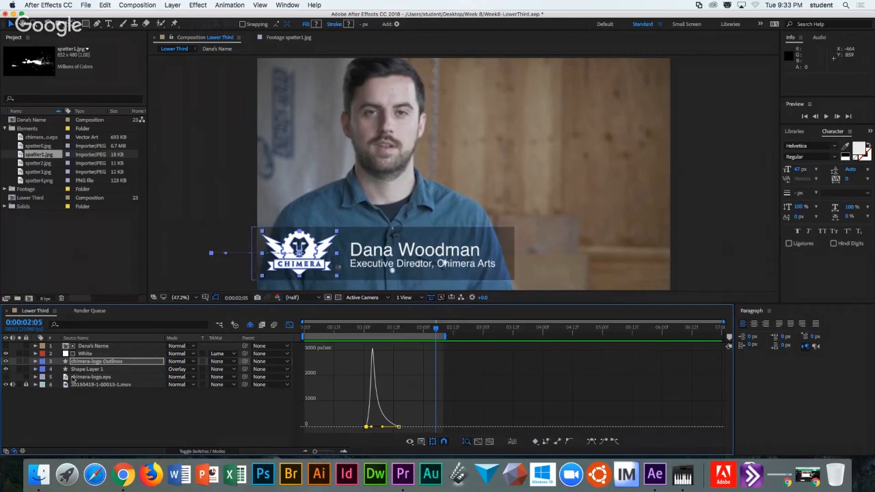
click(6, 369)
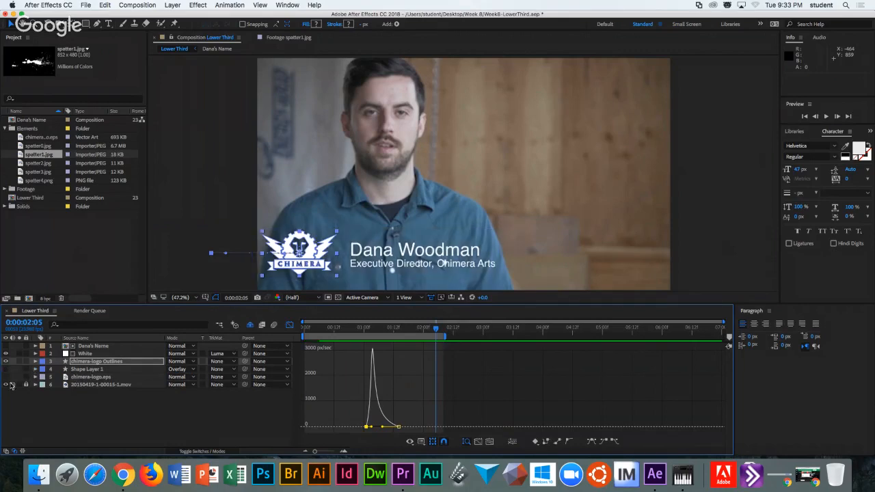
Add spatter1.jpg to the comp and position it over the man's face.
drag(28, 156, 82, 375)
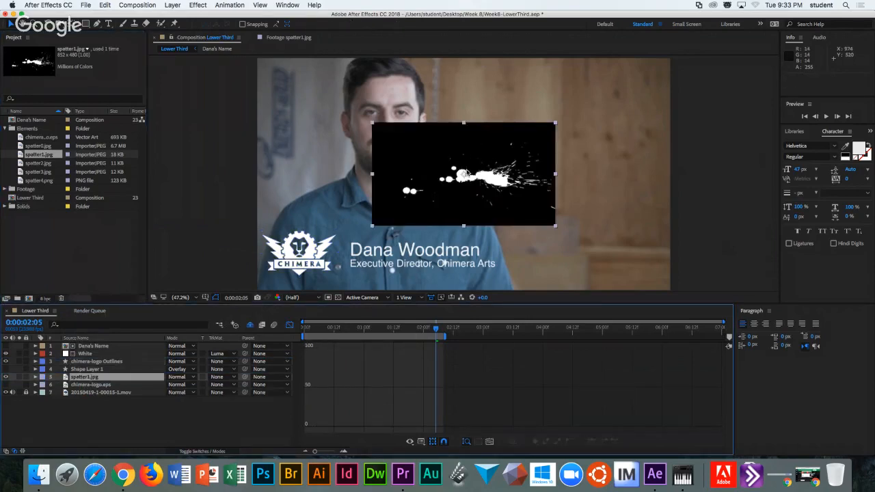
drag(471, 173, 366, 223)
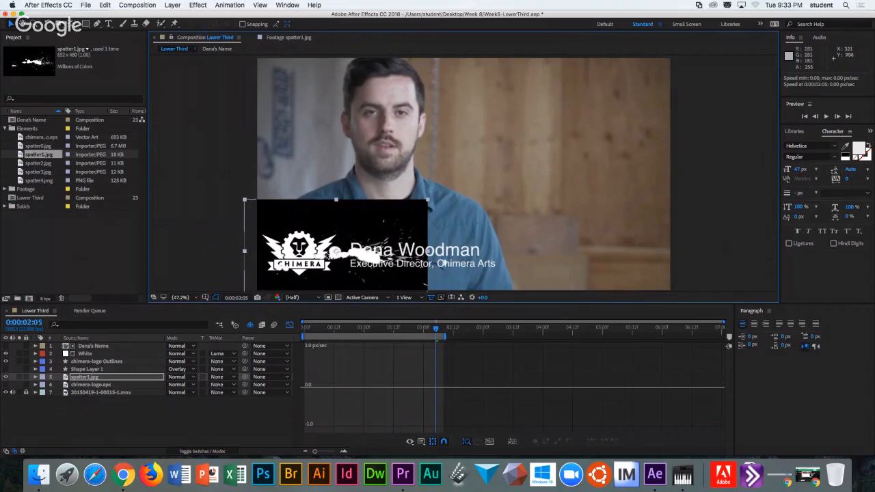
drag(345, 228, 413, 137)
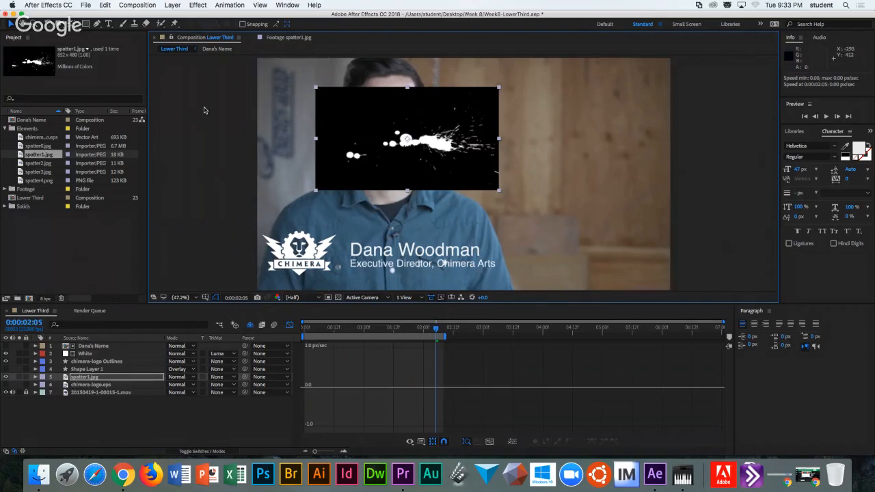
click(197, 5)
Create a new pure red solid layer.
mouse_move(176, 7)
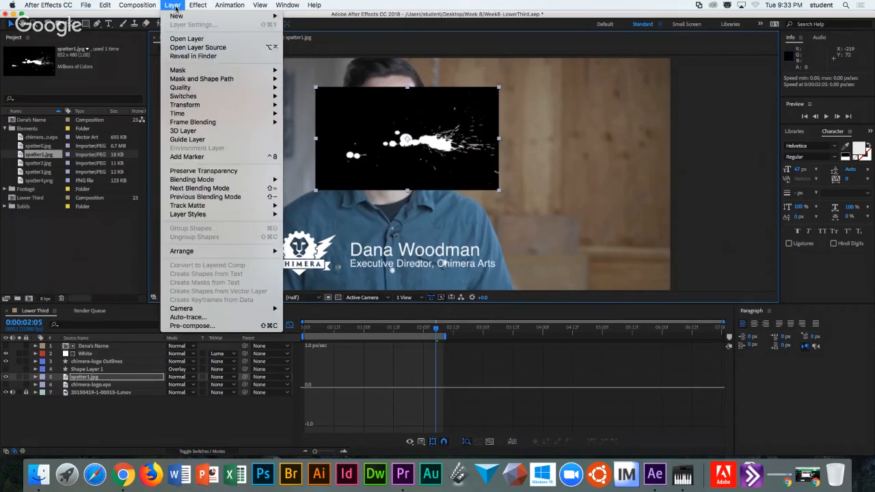
click(312, 28)
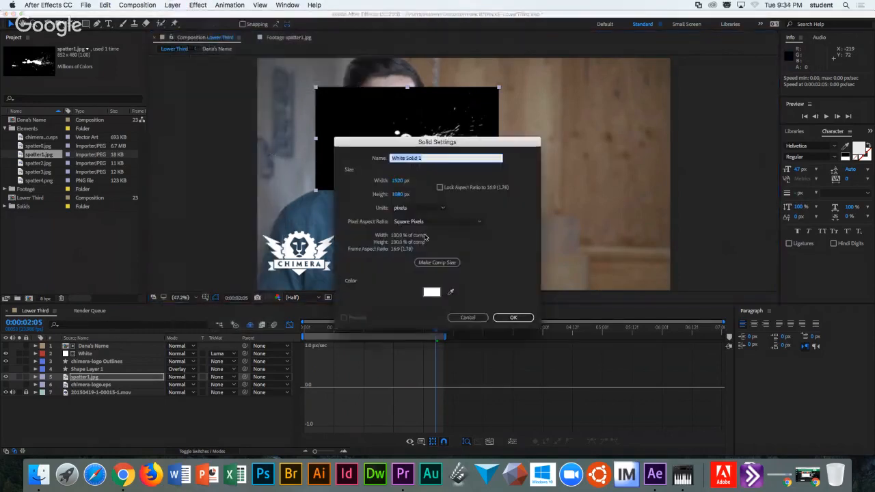
click(432, 294)
drag(425, 198, 445, 181)
click(526, 182)
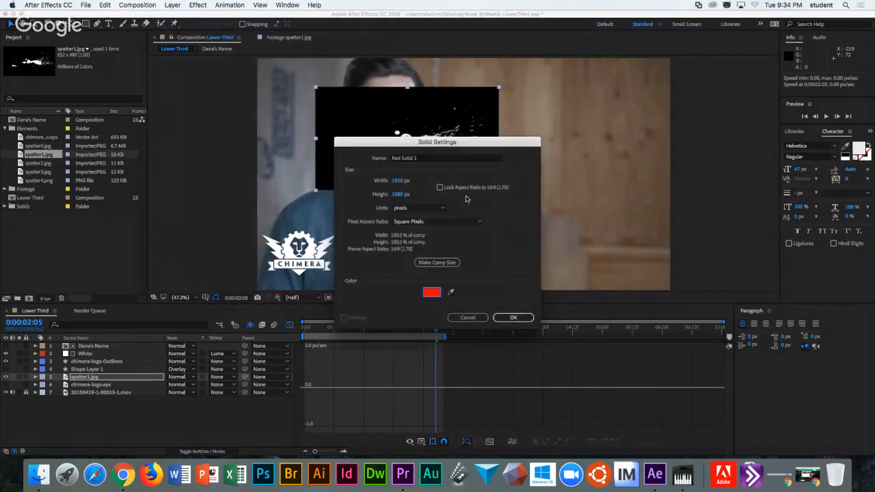
click(495, 318)
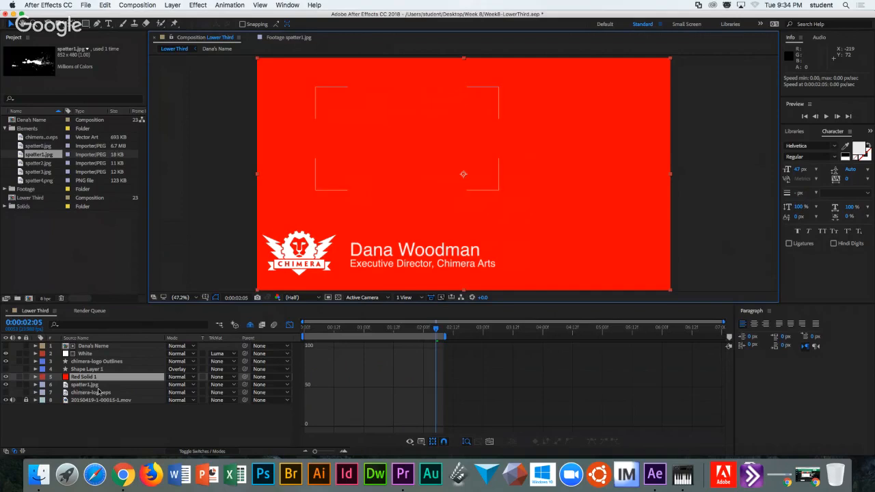
Place the red solid below spatter1.jpg and set its track matte to Luma Matte.
click(220, 385)
click(236, 426)
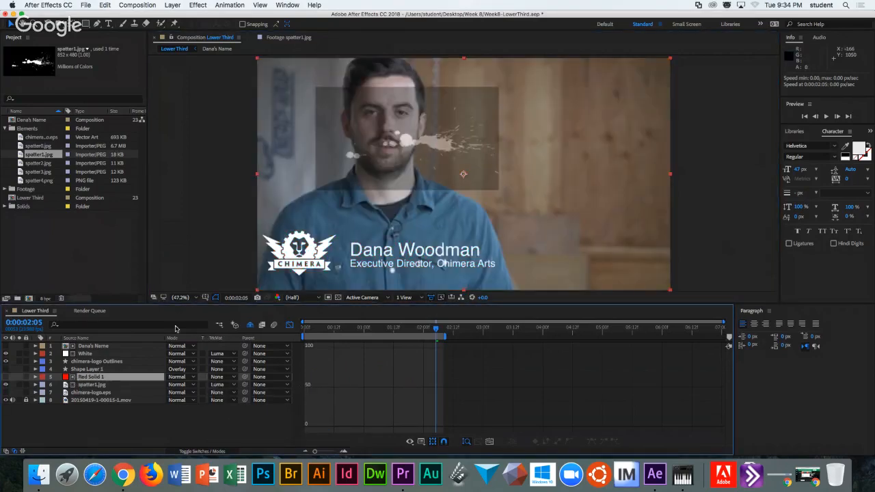
click(215, 384)
drag(104, 379, 107, 391)
click(219, 384)
click(234, 425)
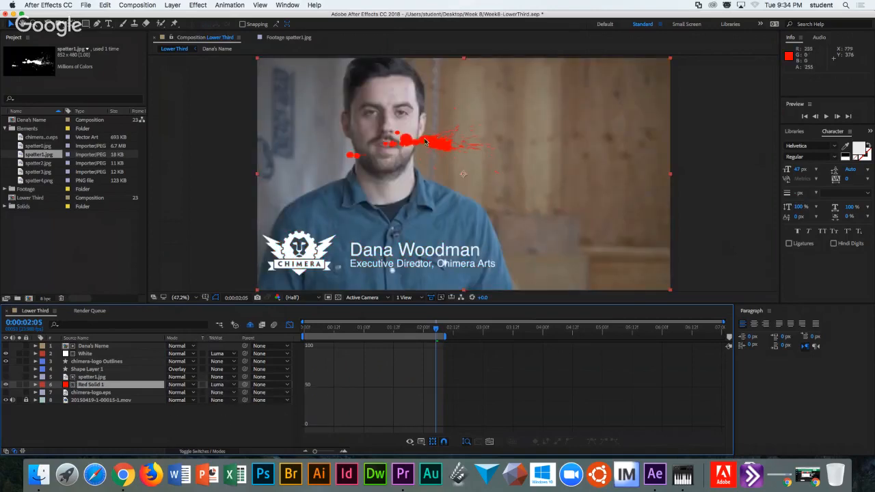
Move spatter1.jpg onto the logo and name, scale it to about 189%, then add spatter2.jpg.
shift+click(95, 377)
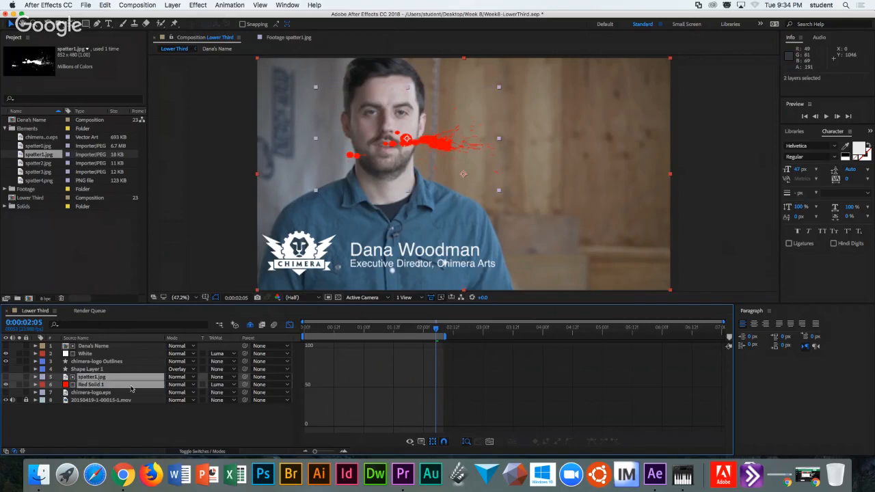
click(116, 363)
click(115, 378)
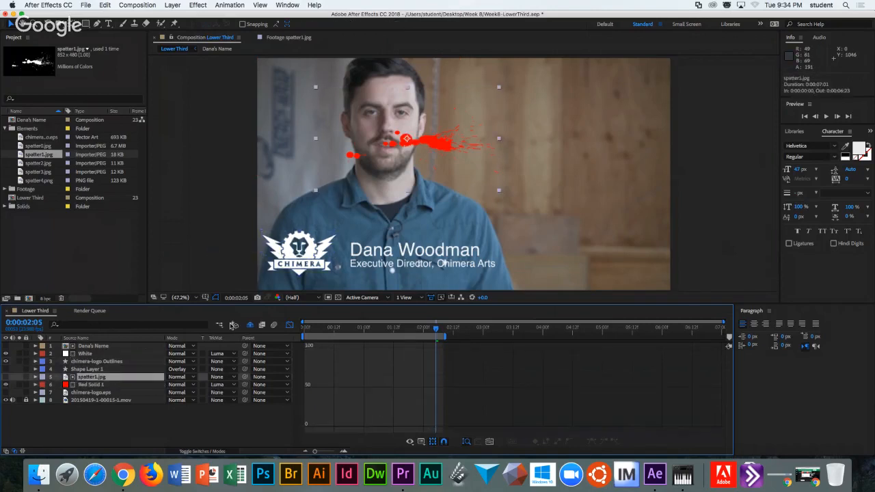
drag(435, 141, 352, 256)
key(Return)
drag(420, 201, 488, 153)
drag(399, 240, 383, 223)
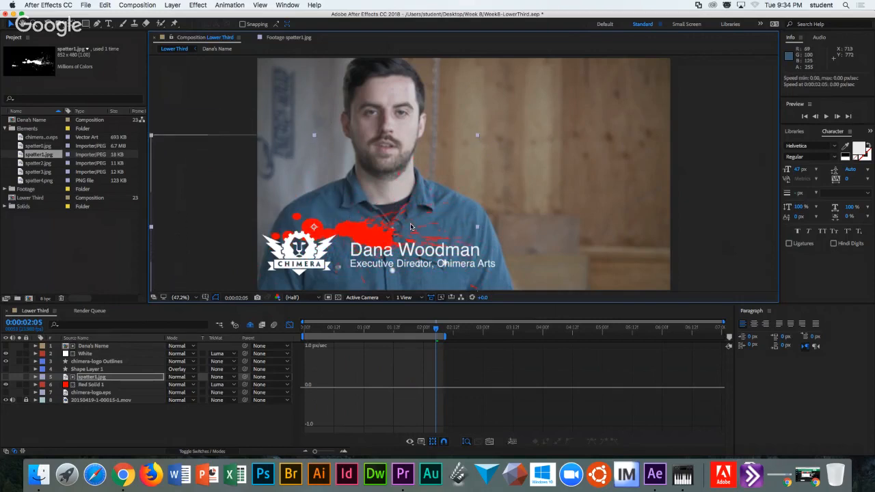
drag(38, 164, 520, 154)
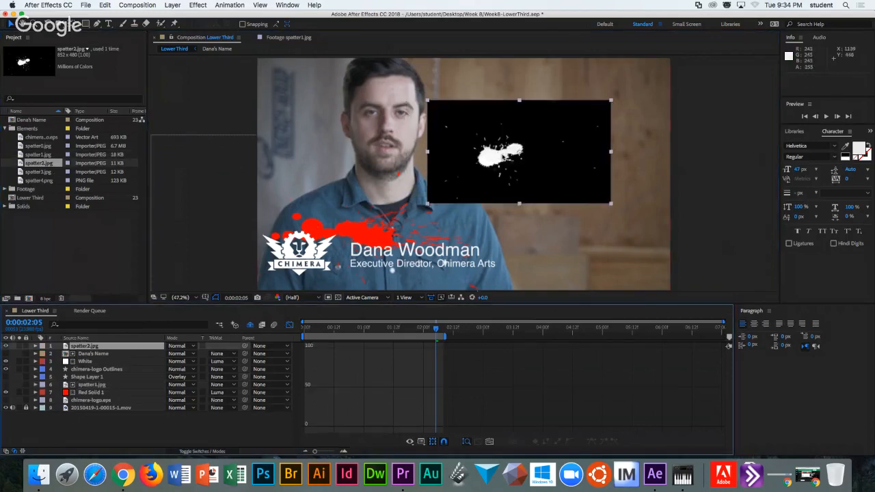
Put spatter2.jpg above spatter1.jpg and create a new deep magenta solid.
drag(96, 347, 100, 385)
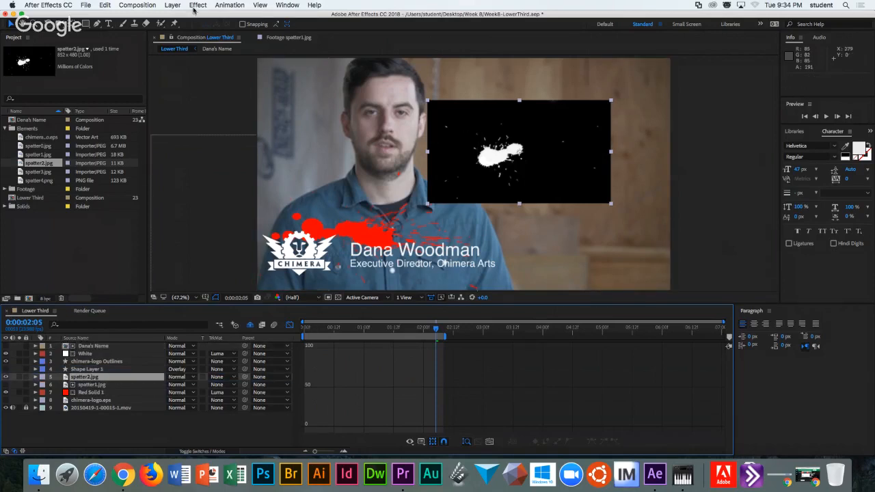
click(173, 5)
mouse_move(180, 16)
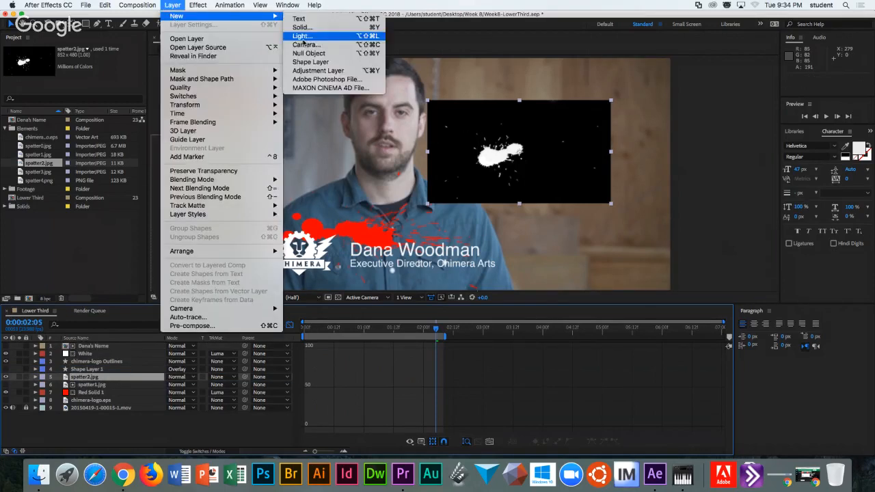
click(302, 27)
click(433, 294)
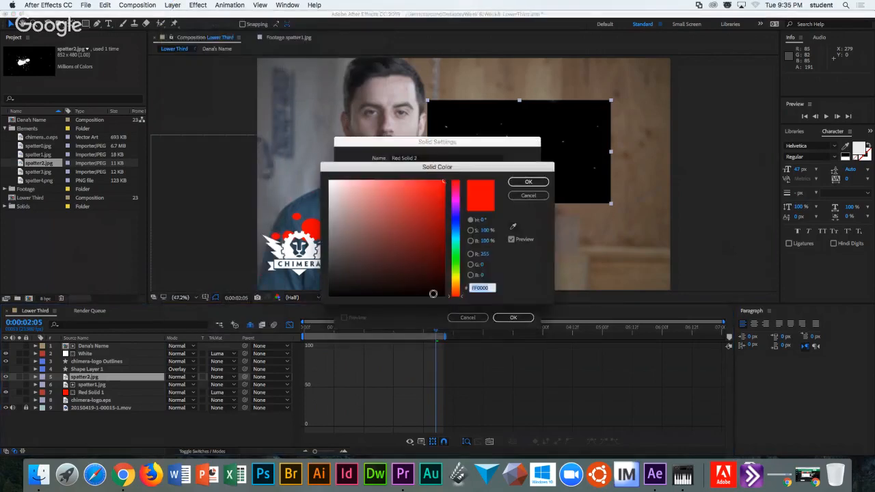
click(456, 255)
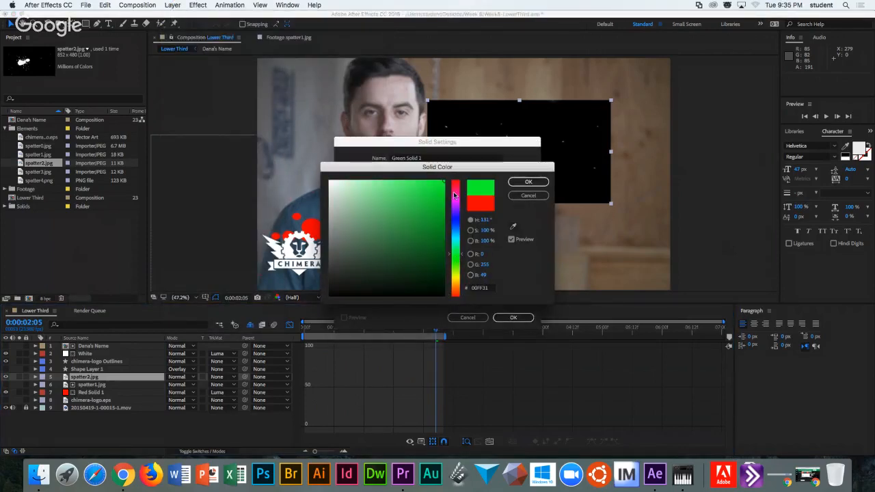
click(455, 202)
click(441, 229)
click(528, 182)
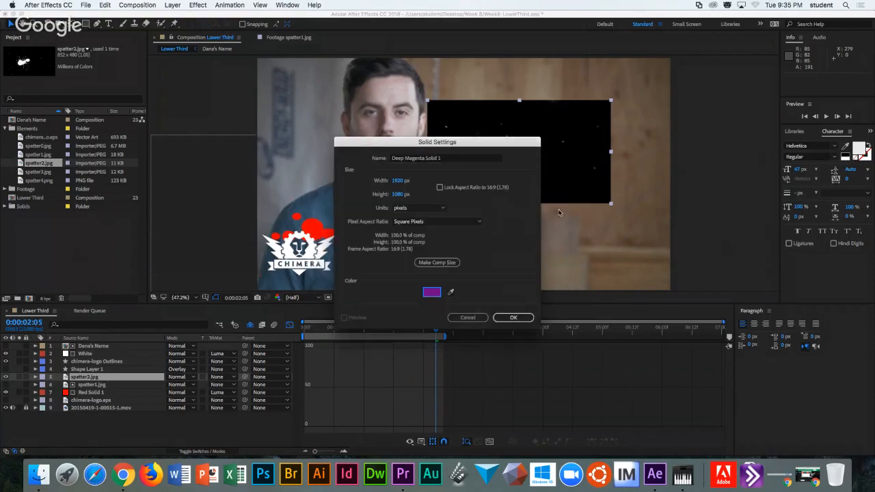
click(517, 319)
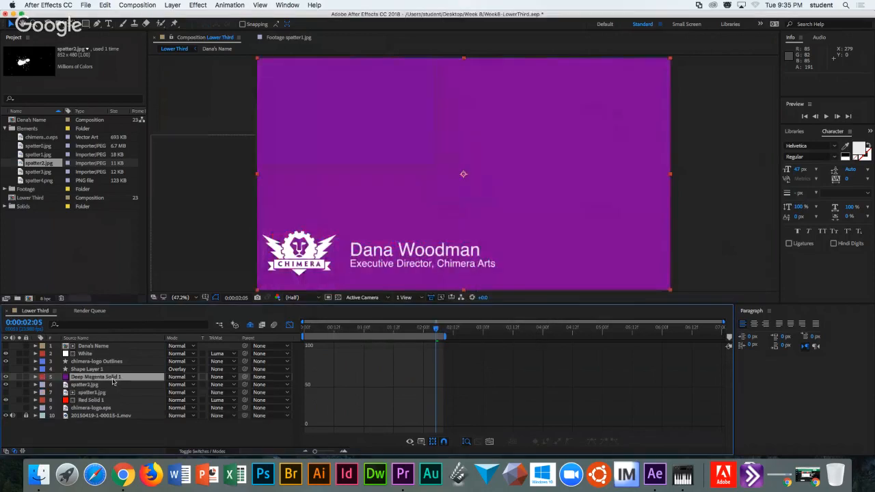
Place the magenta solid below spatter2.jpg with a Luma Matte track matte.
drag(114, 382, 115, 392)
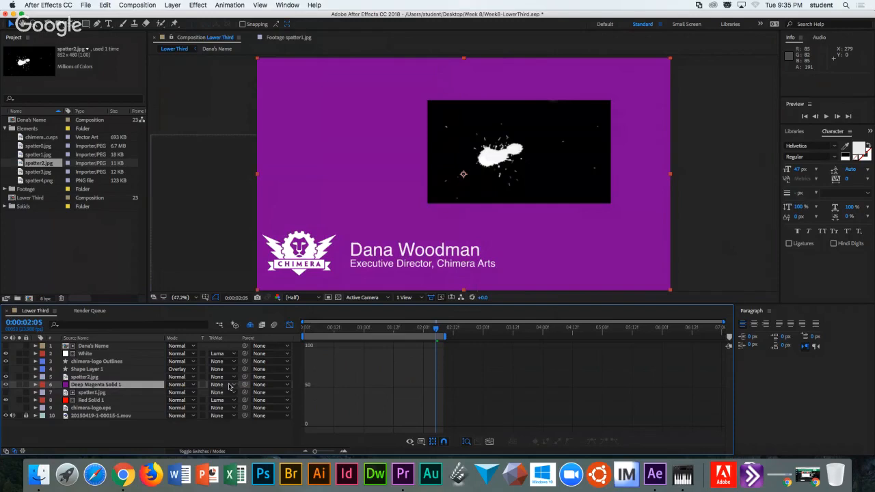
click(230, 387)
click(257, 425)
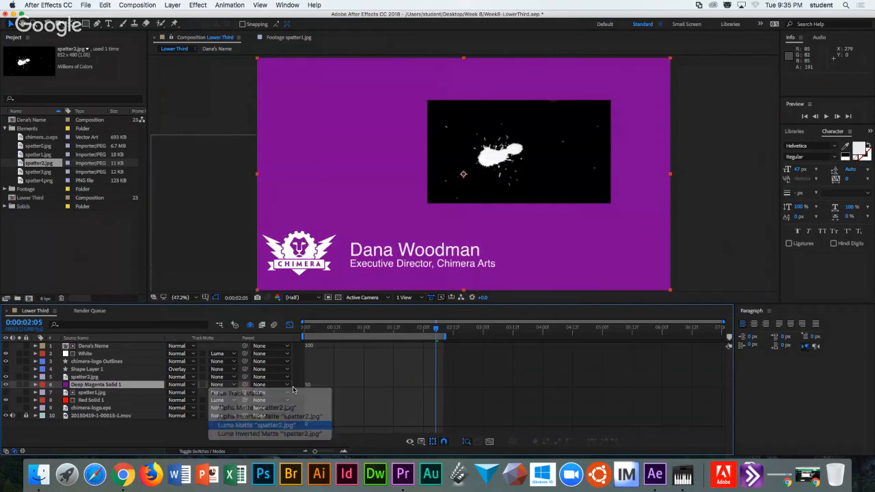
Move spatter2.jpg beside the red splatter near the name and scale it to about 171%.
click(502, 162)
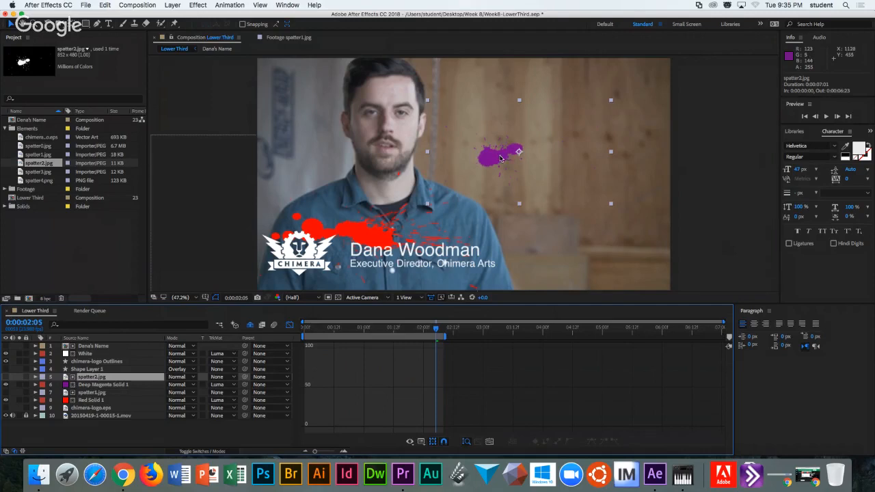
drag(500, 158, 346, 246)
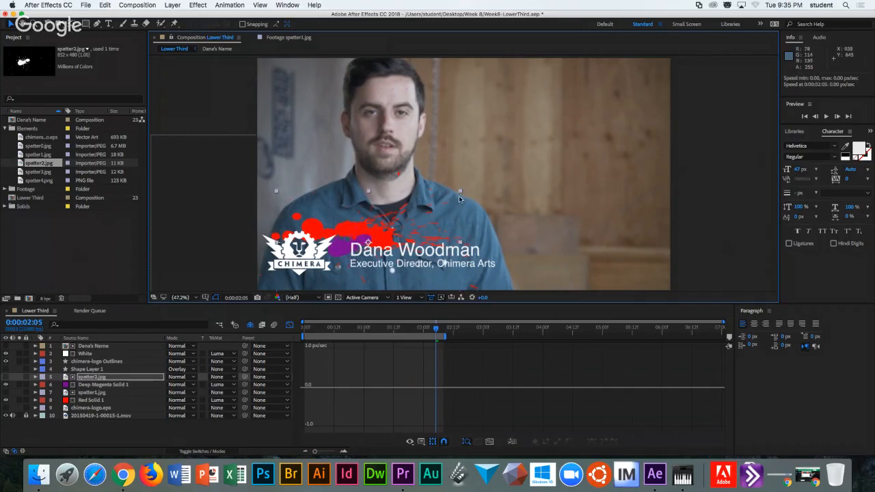
click(503, 150)
click(308, 247)
click(352, 248)
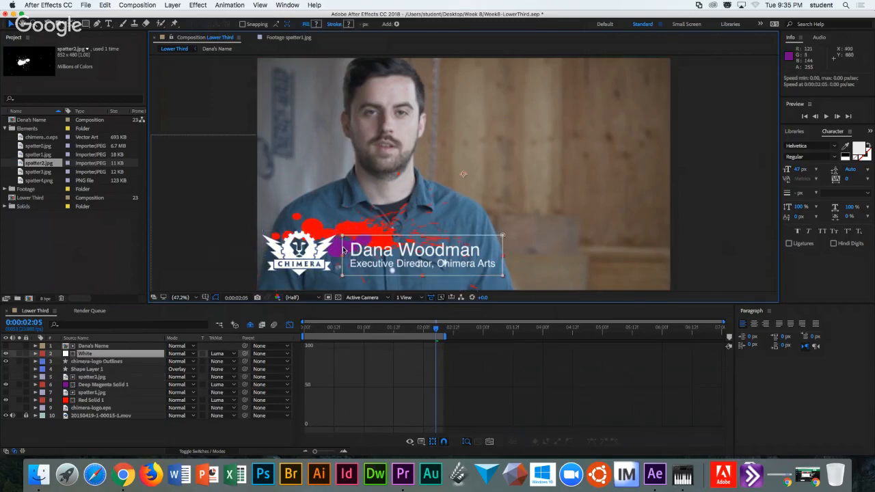
click(90, 377)
drag(460, 192, 516, 159)
drag(358, 237, 388, 237)
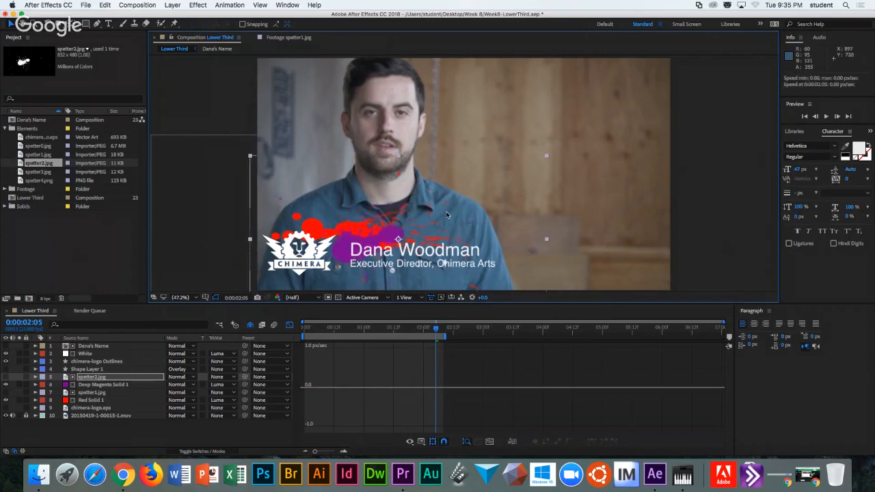